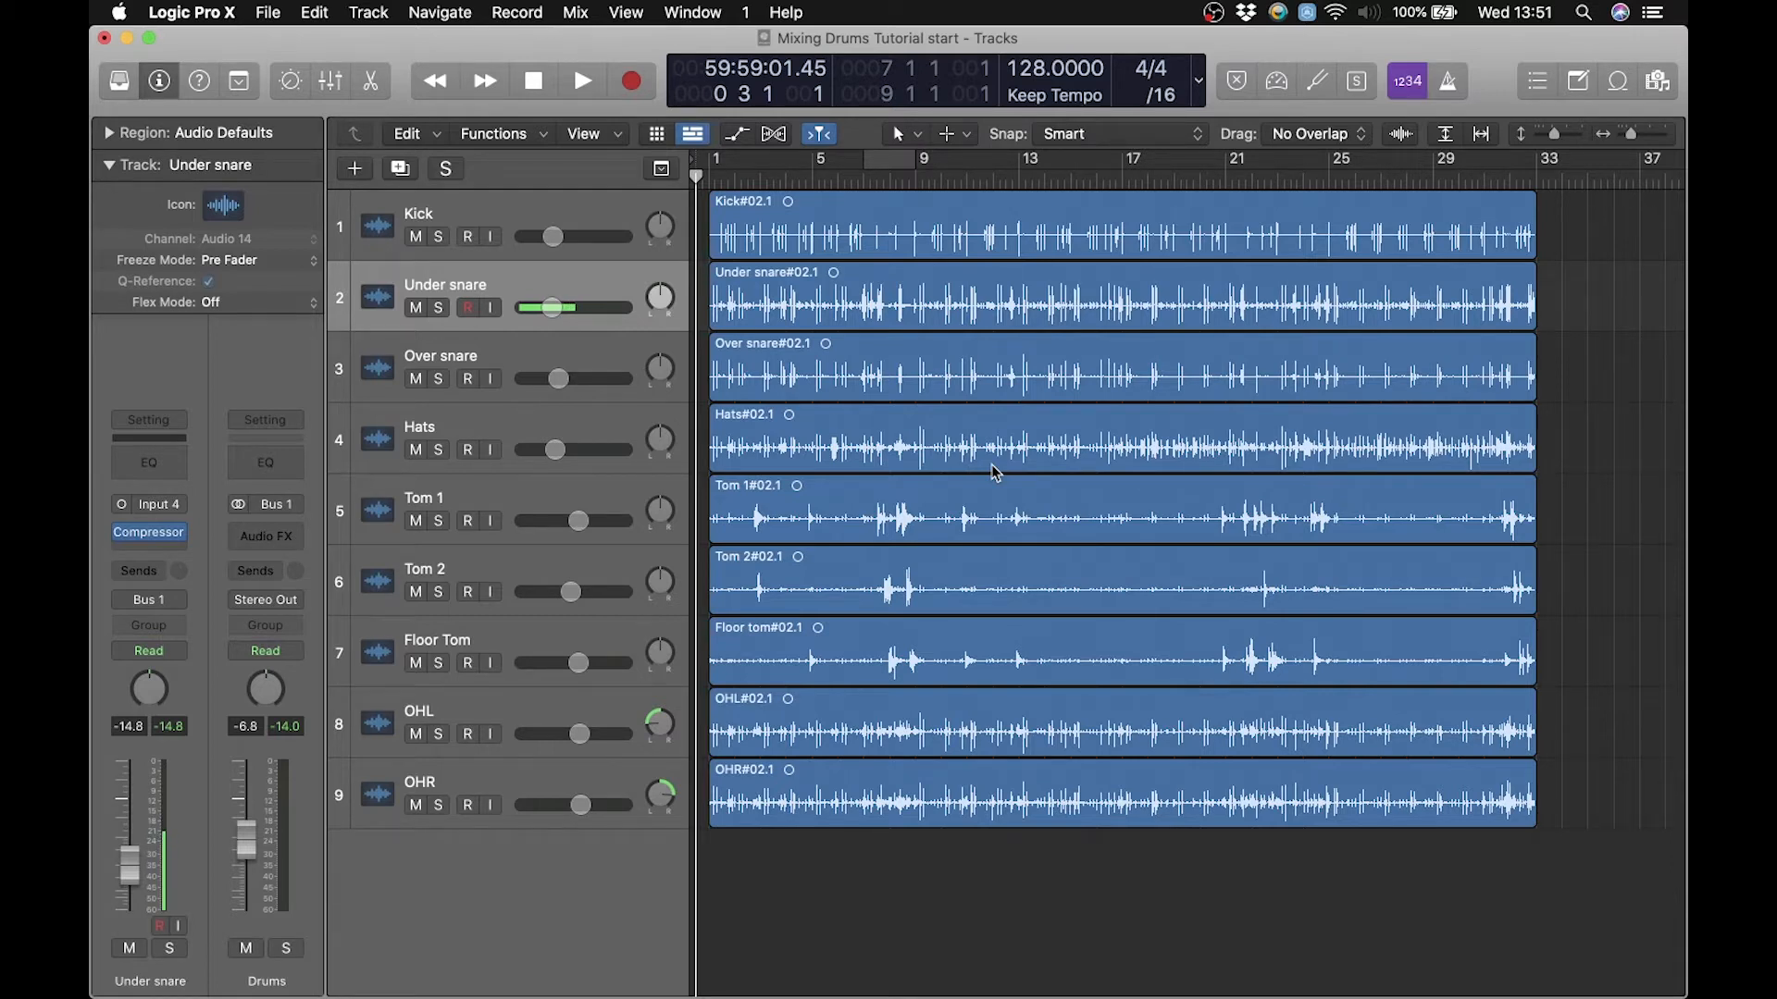
Show the mixer and lower the volume of the Kick, both snare, Hats and all three tom channels to silence.
key("x")
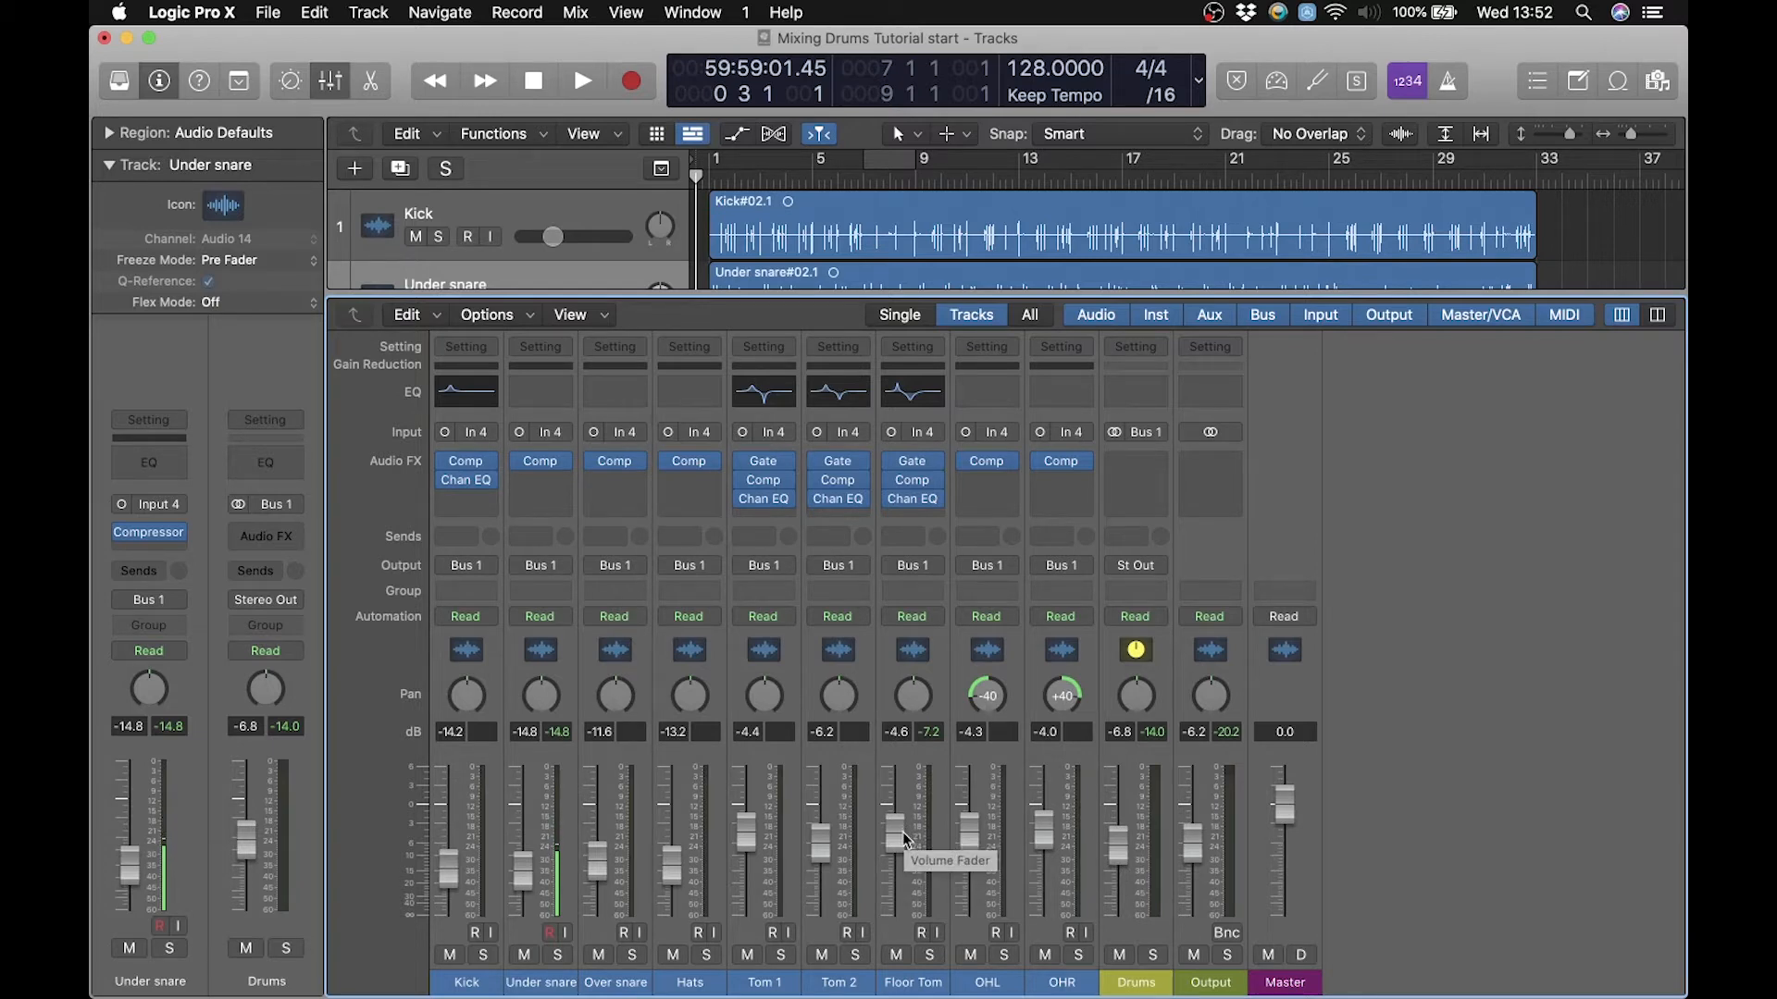
left_click_drag(902, 831, 868, 922)
left_click_drag(820, 840, 831, 993)
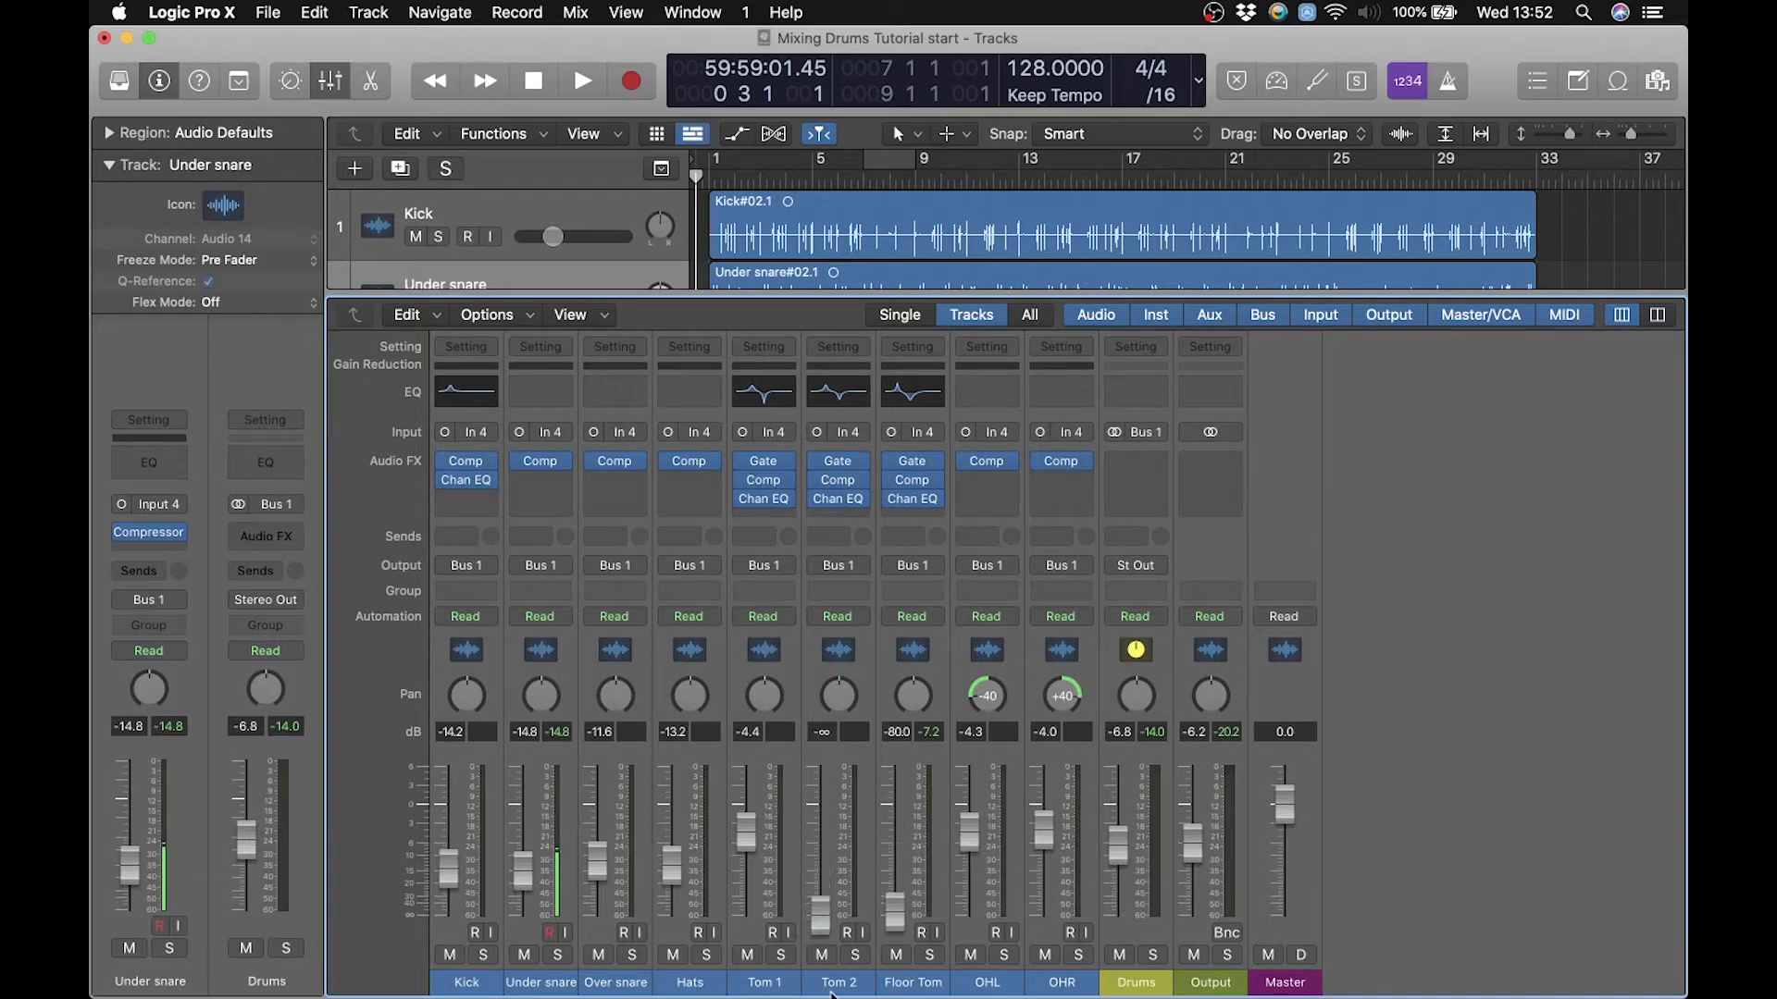
left_click_drag(740, 832, 744, 983)
left_click_drag(672, 867, 674, 920)
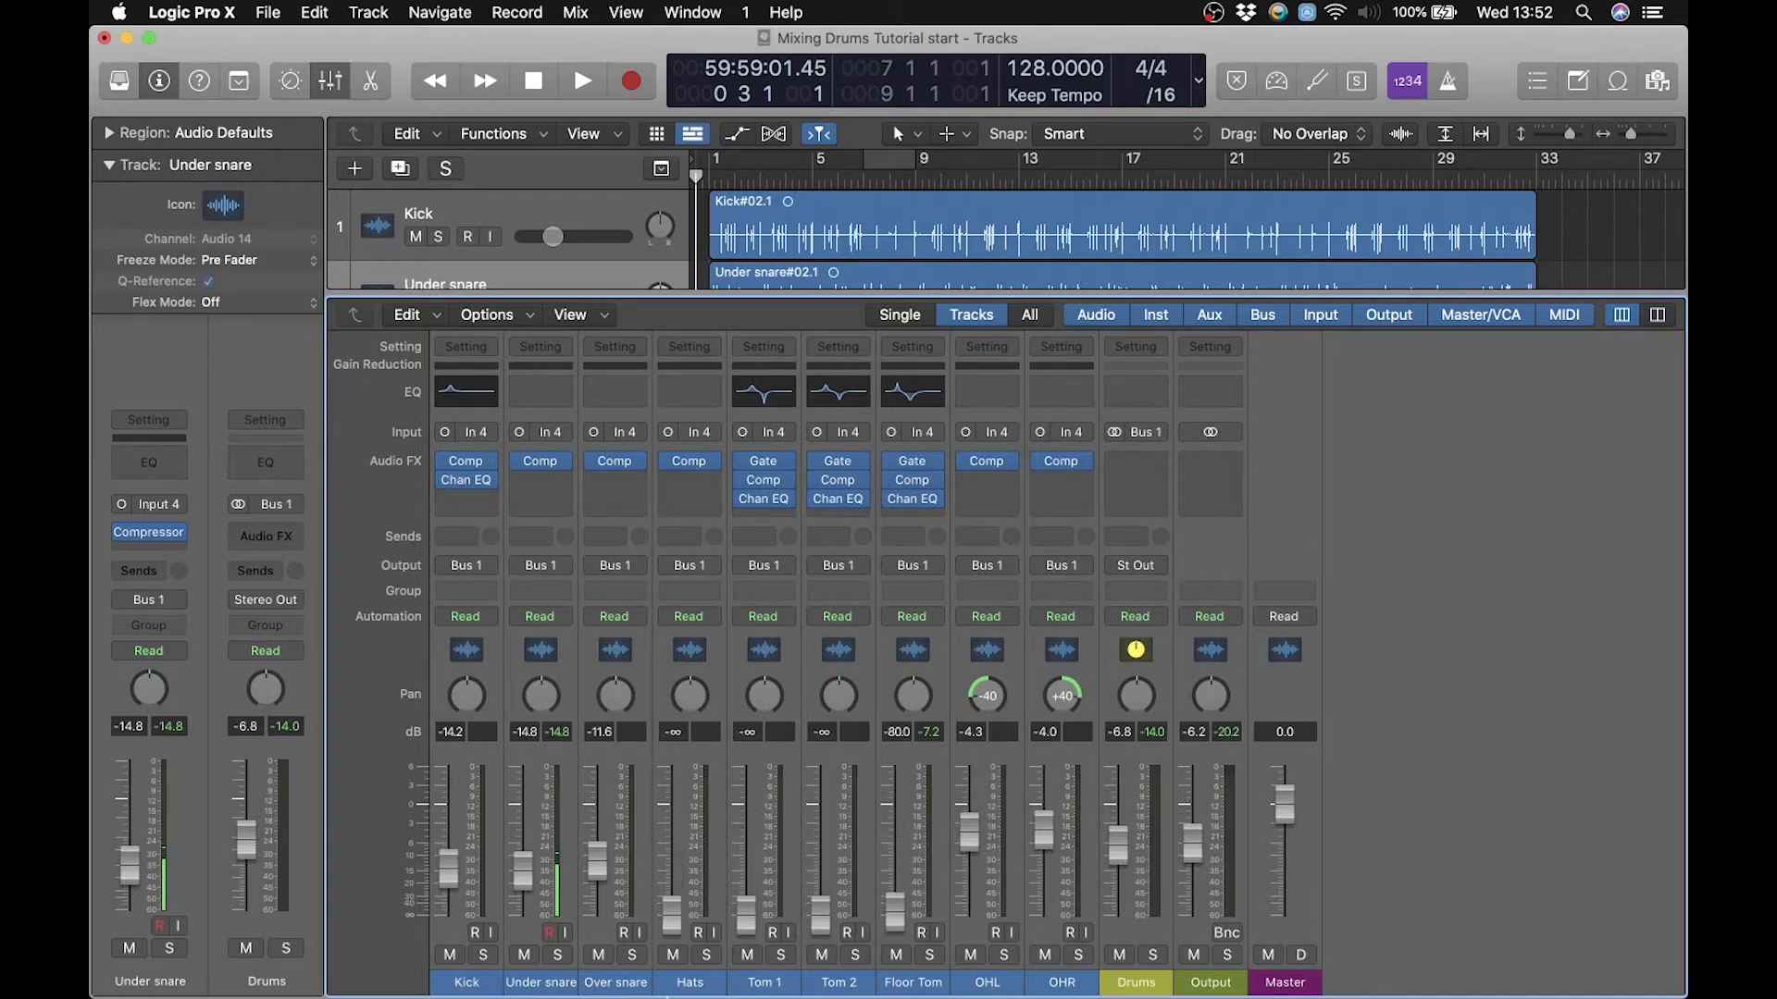
left_click_drag(596, 863, 527, 993)
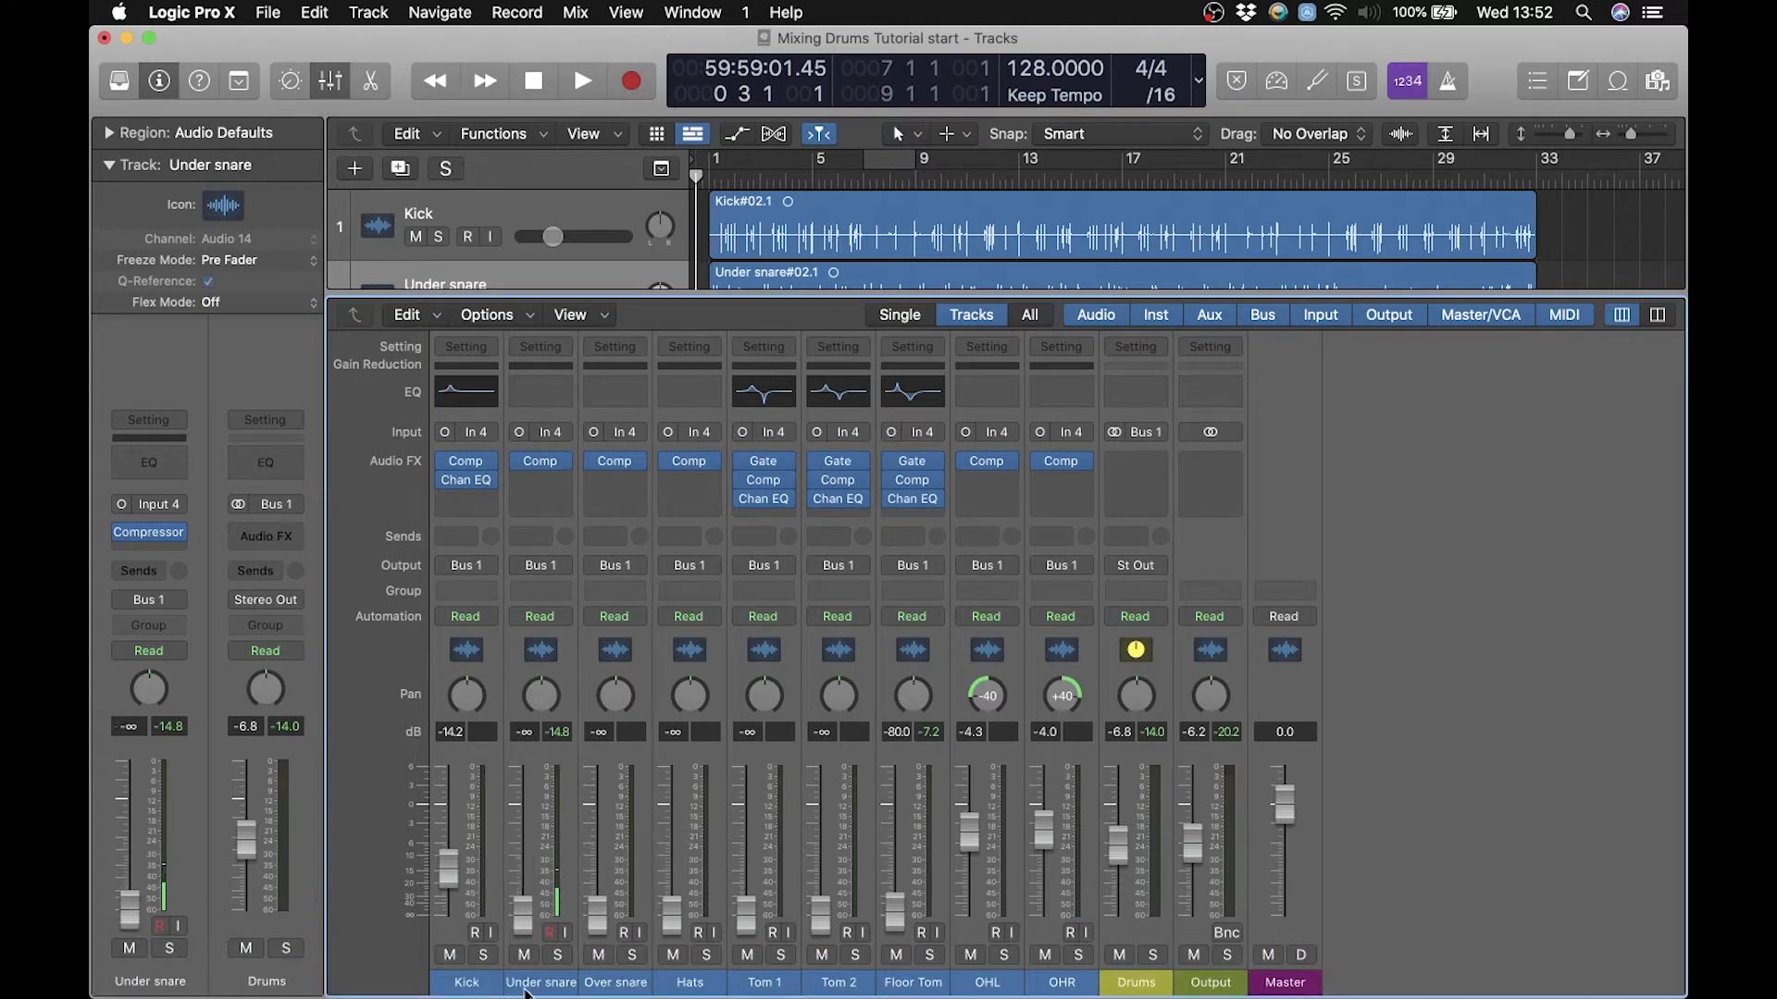
left_click_drag(455, 891, 454, 976)
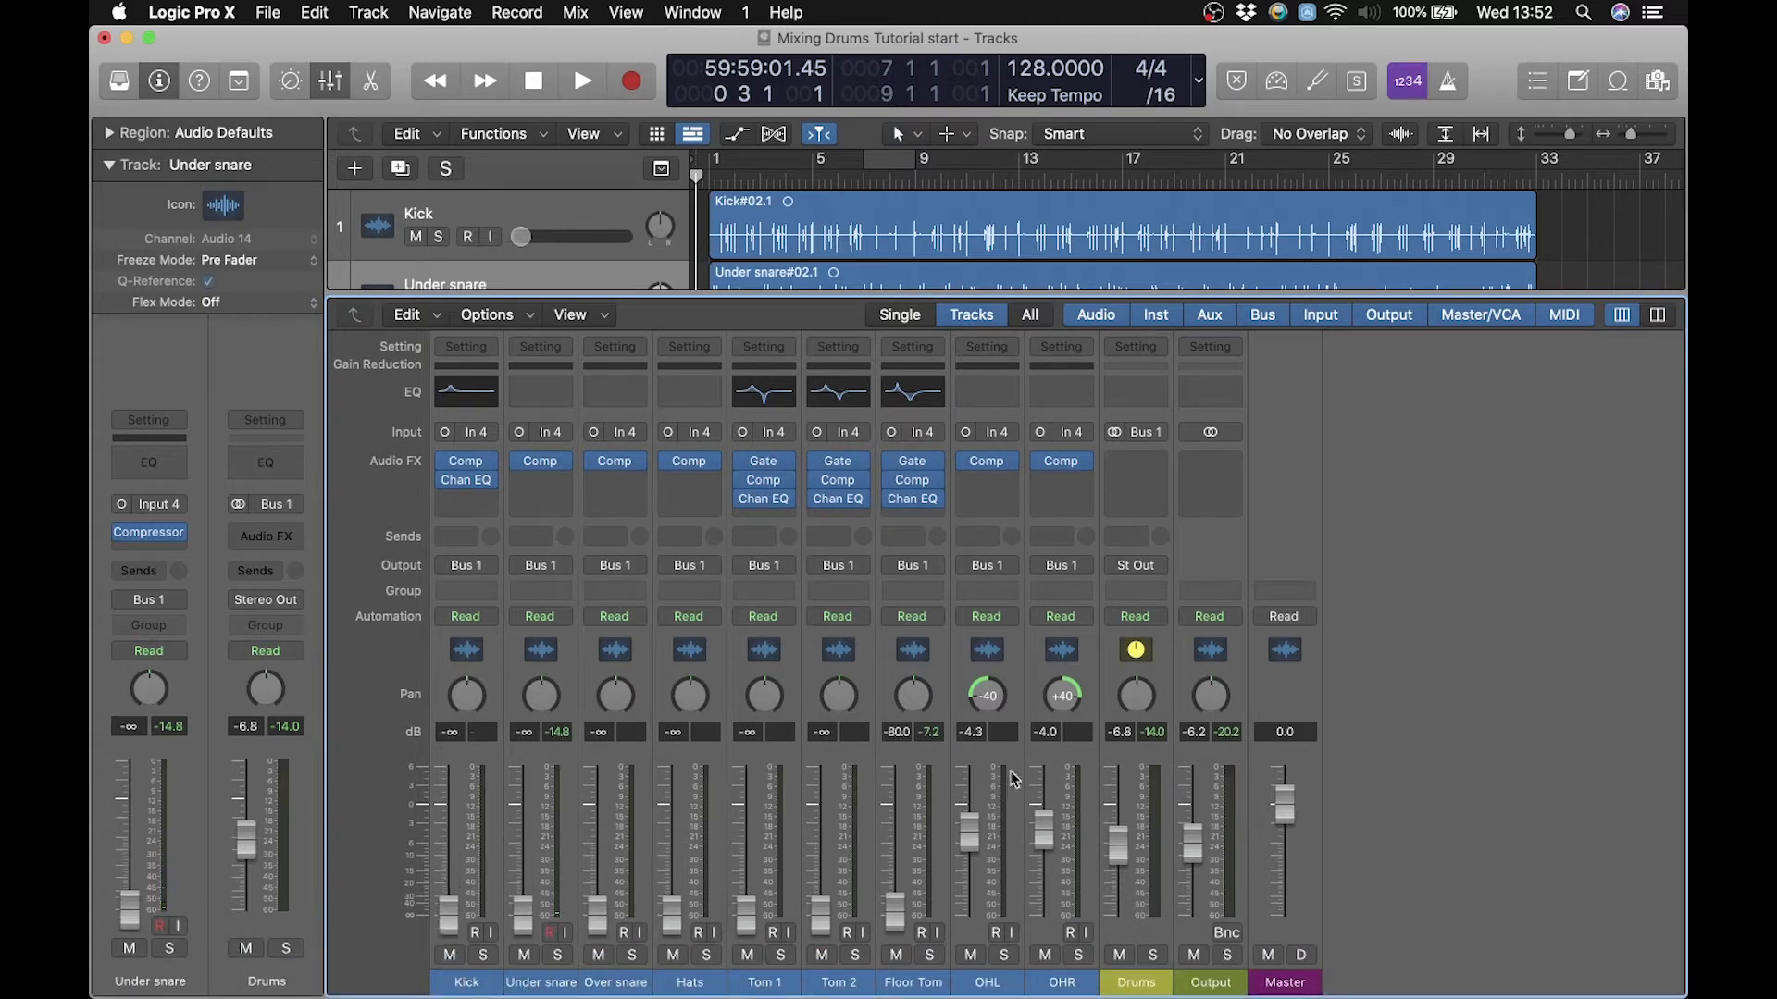
Play back the OHL and OHR overhead channels on their own, stop, and return the playhead to bar 1.
key("space")
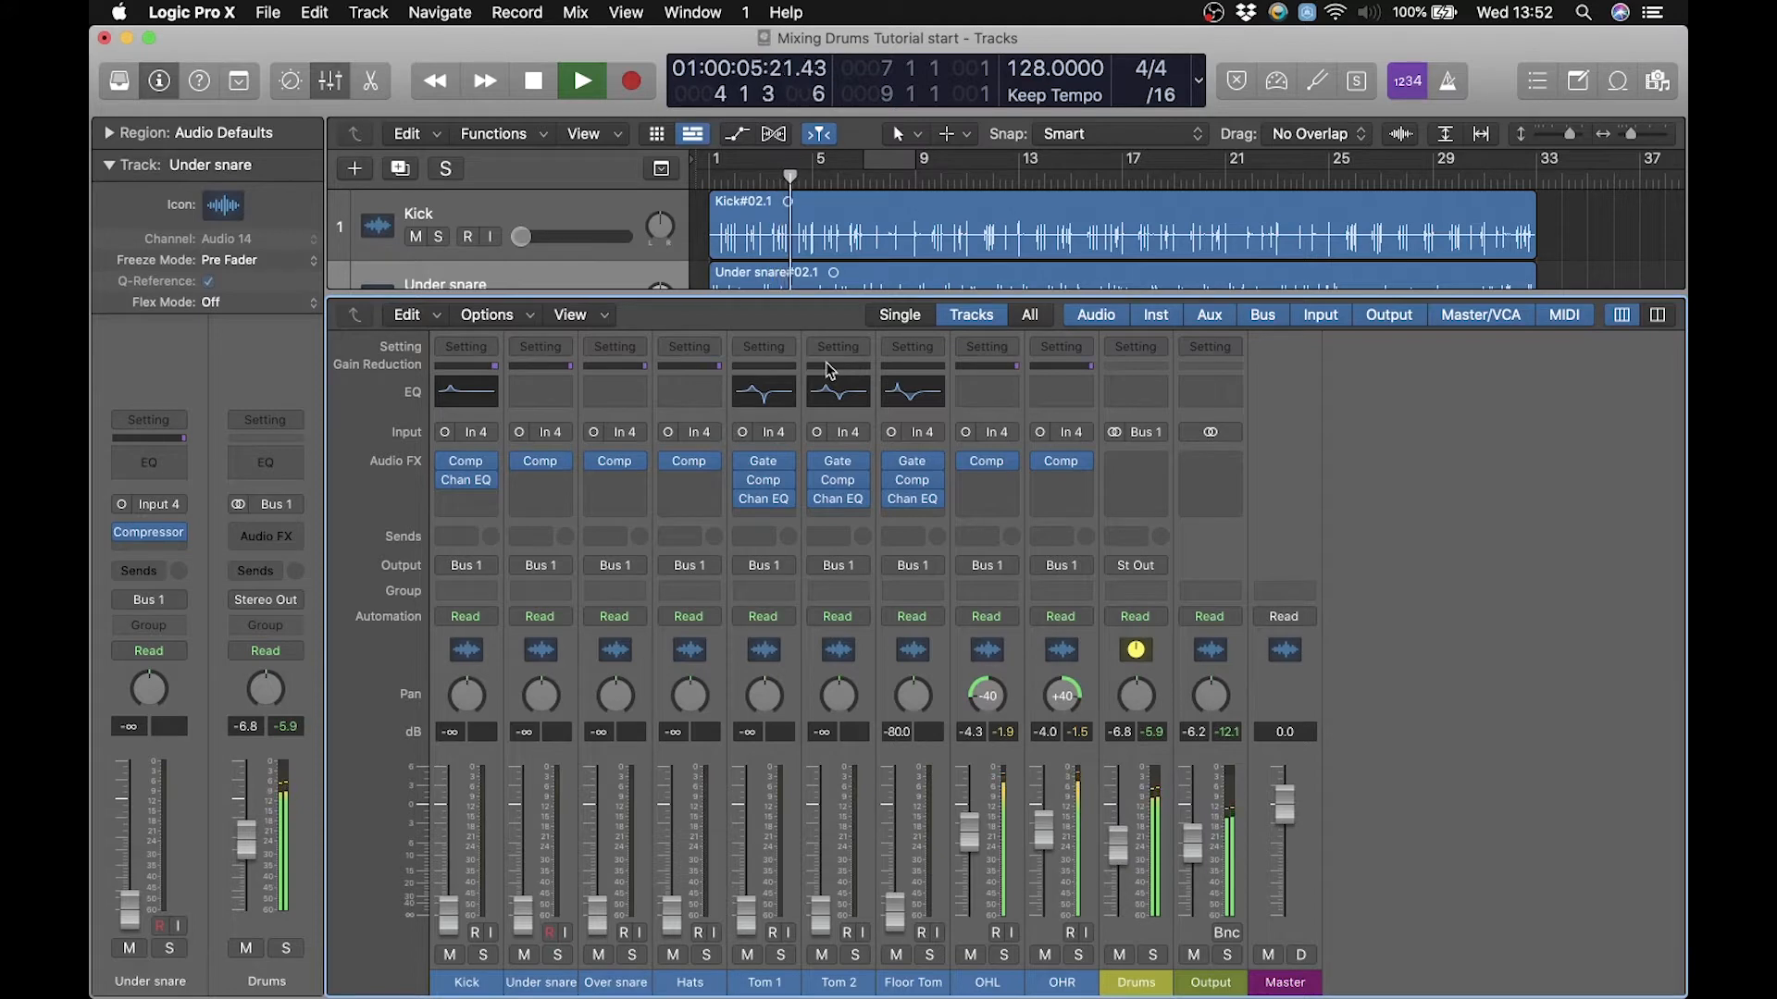
key("space")
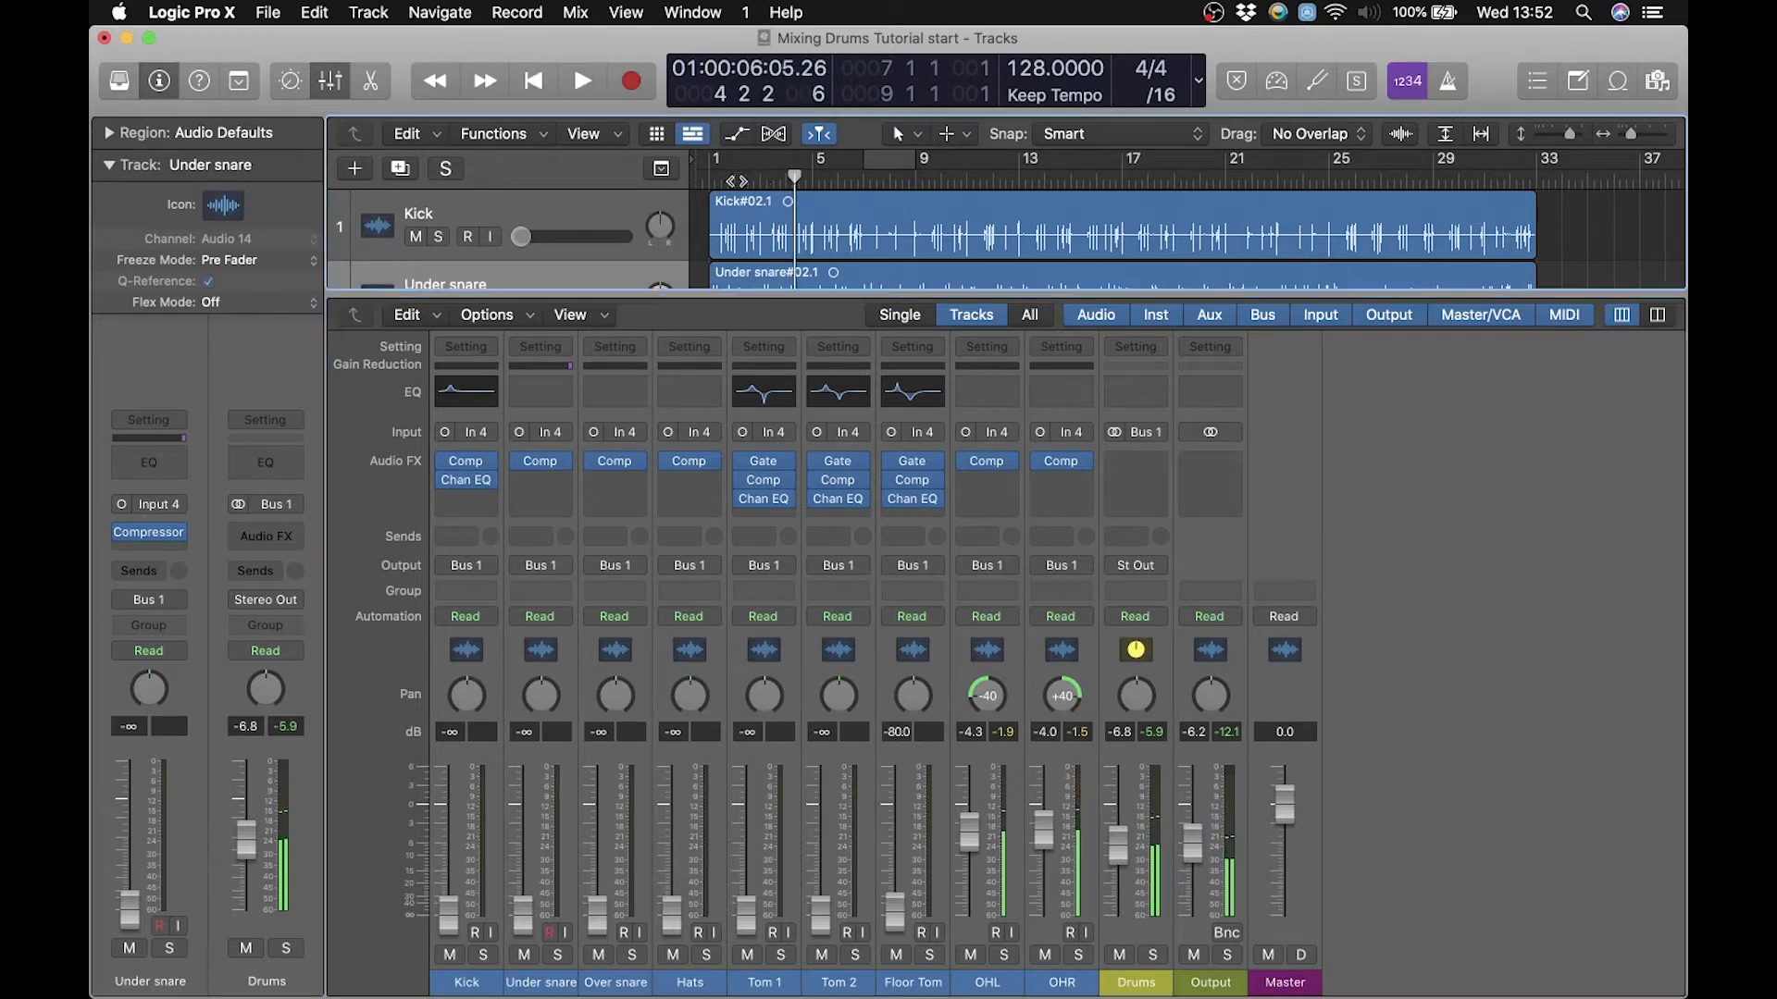
key("Return")
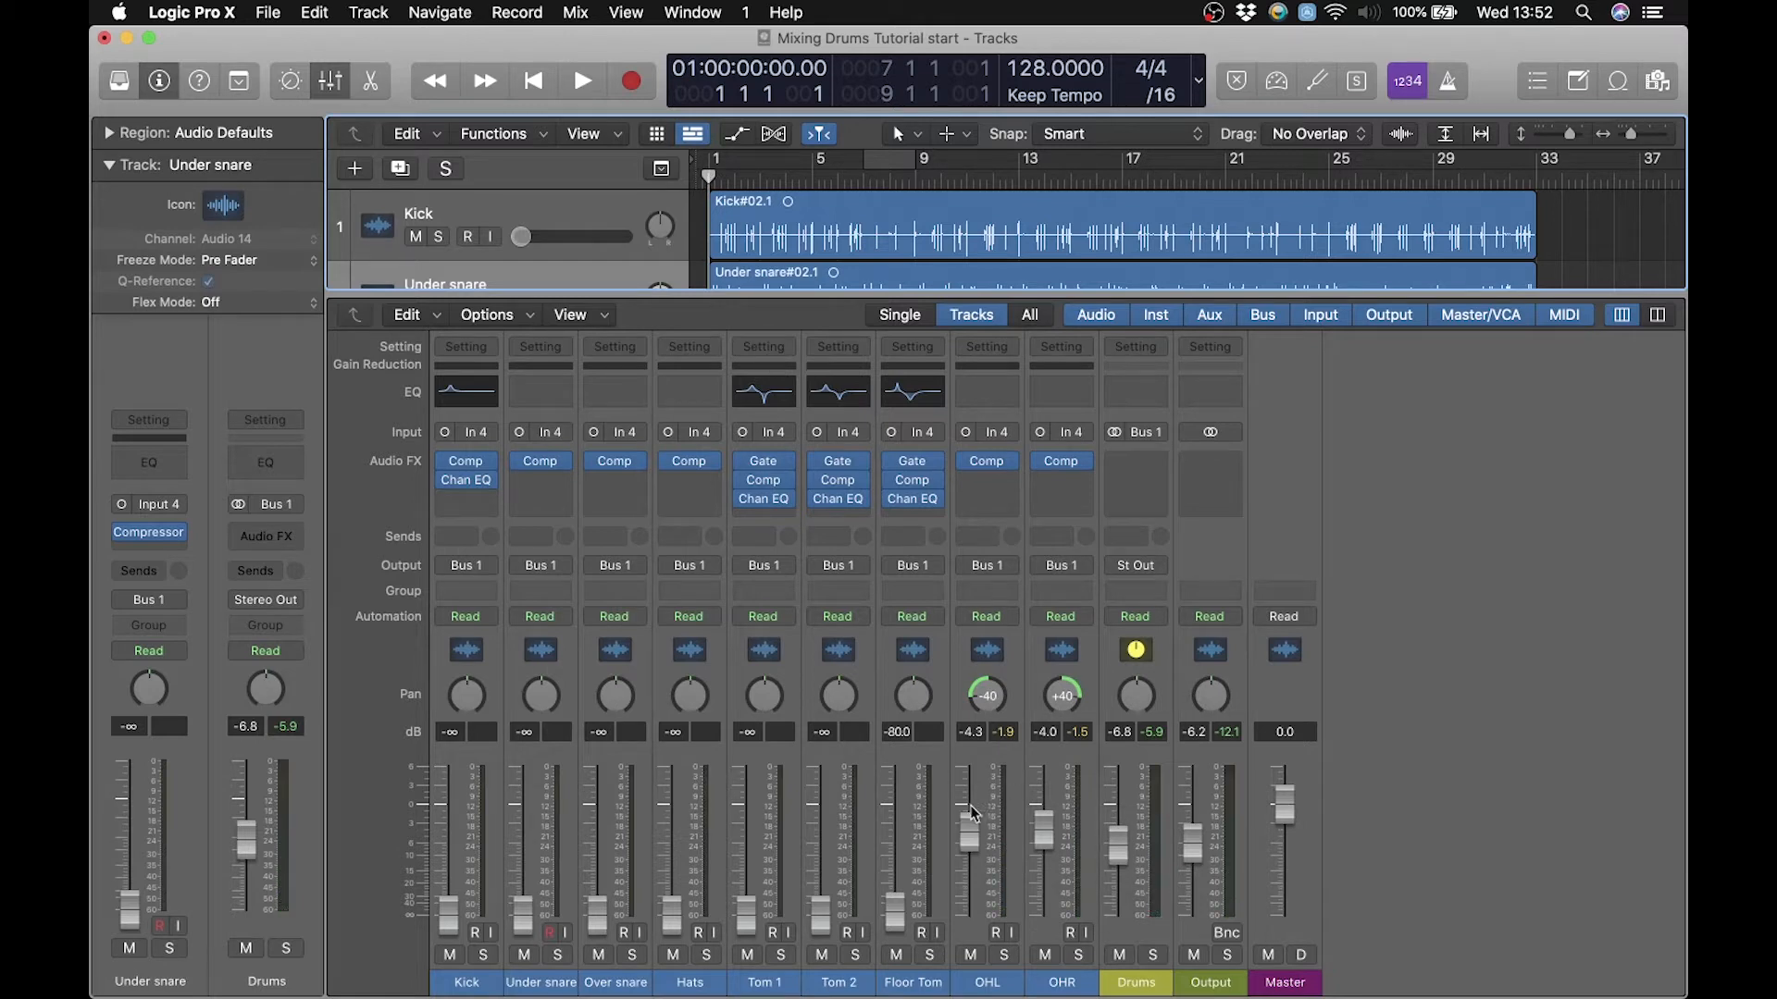
Blend the Kick under the overheads during playback, setting its volume to -14.2 dB, and stop playback.
left_click_drag(451, 914, 451, 877)
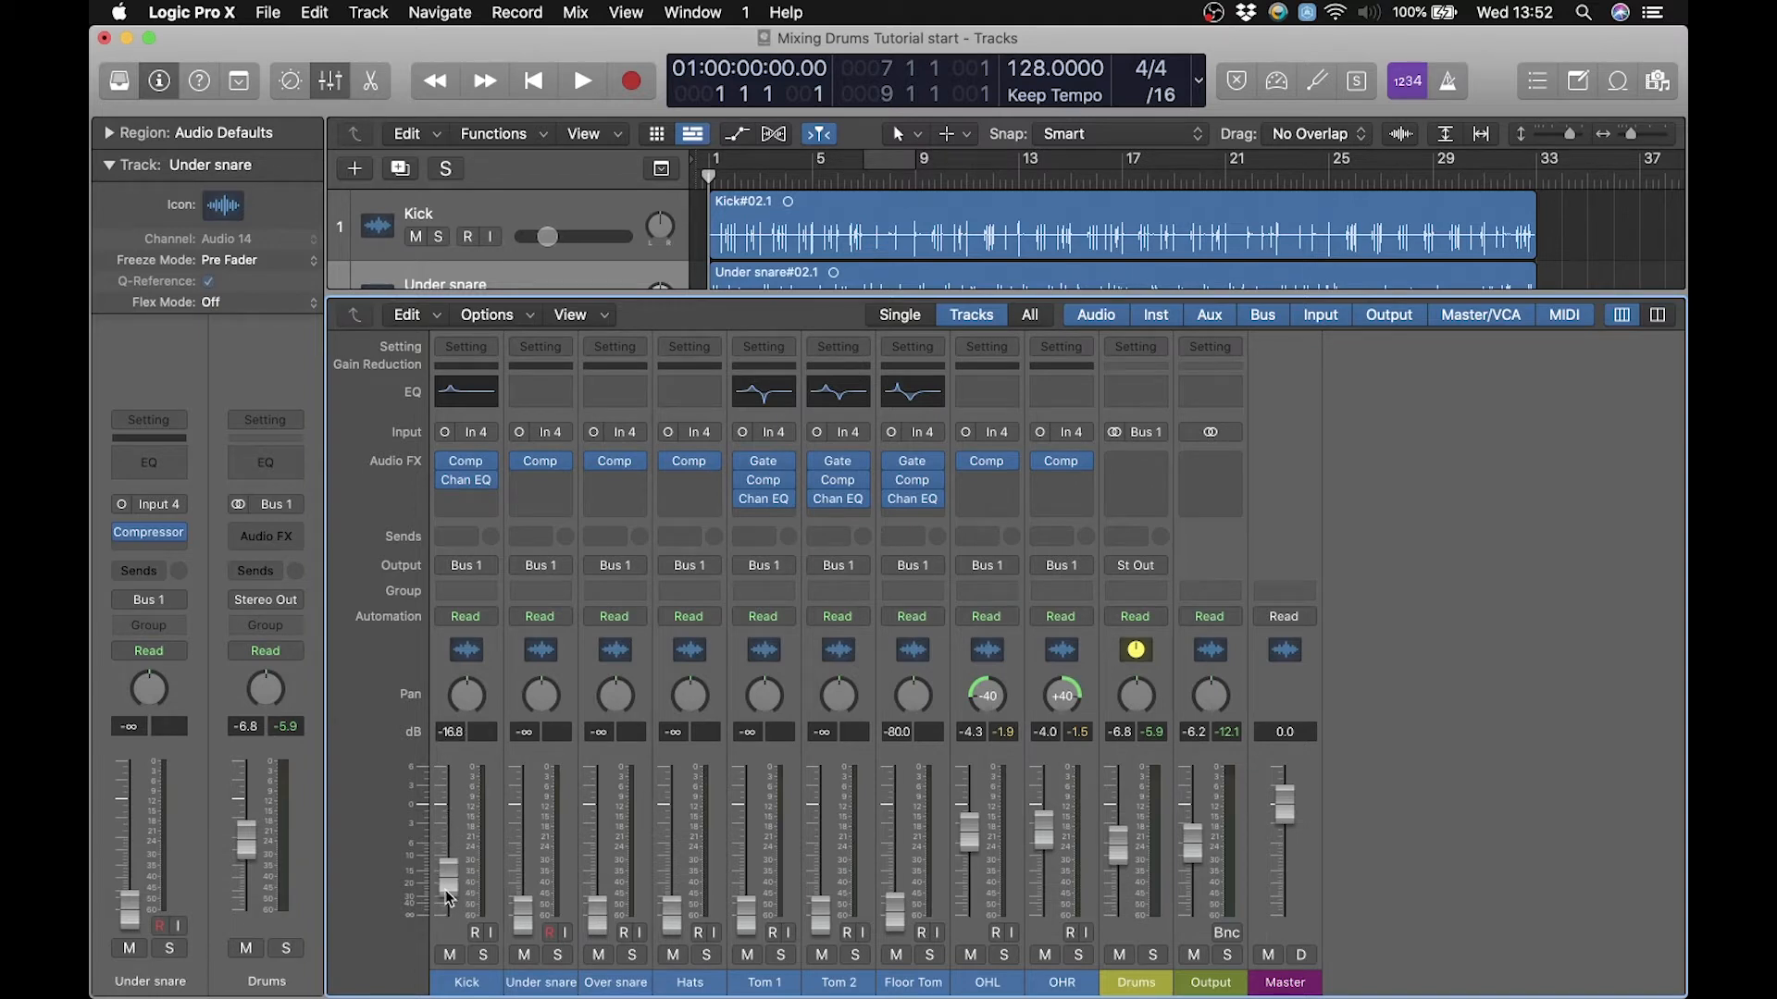
left_click_drag(446, 893, 448, 918)
key("space")
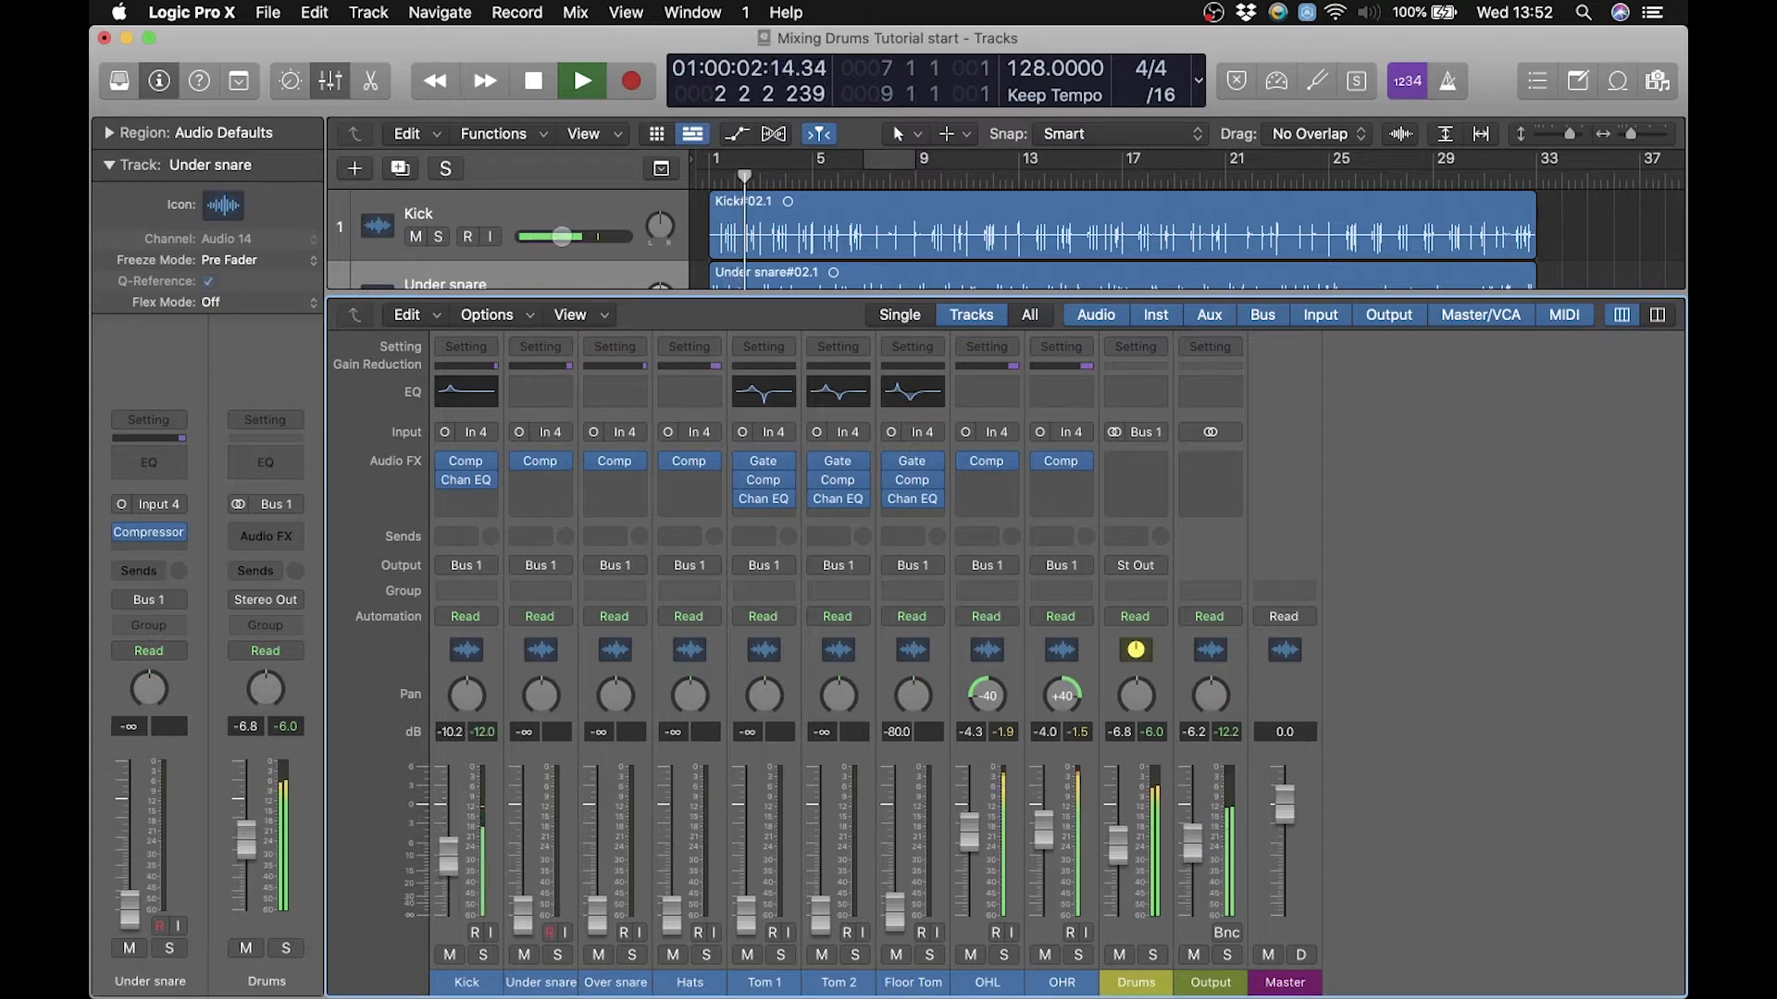
left_click_drag(450, 857, 451, 860)
key("space")
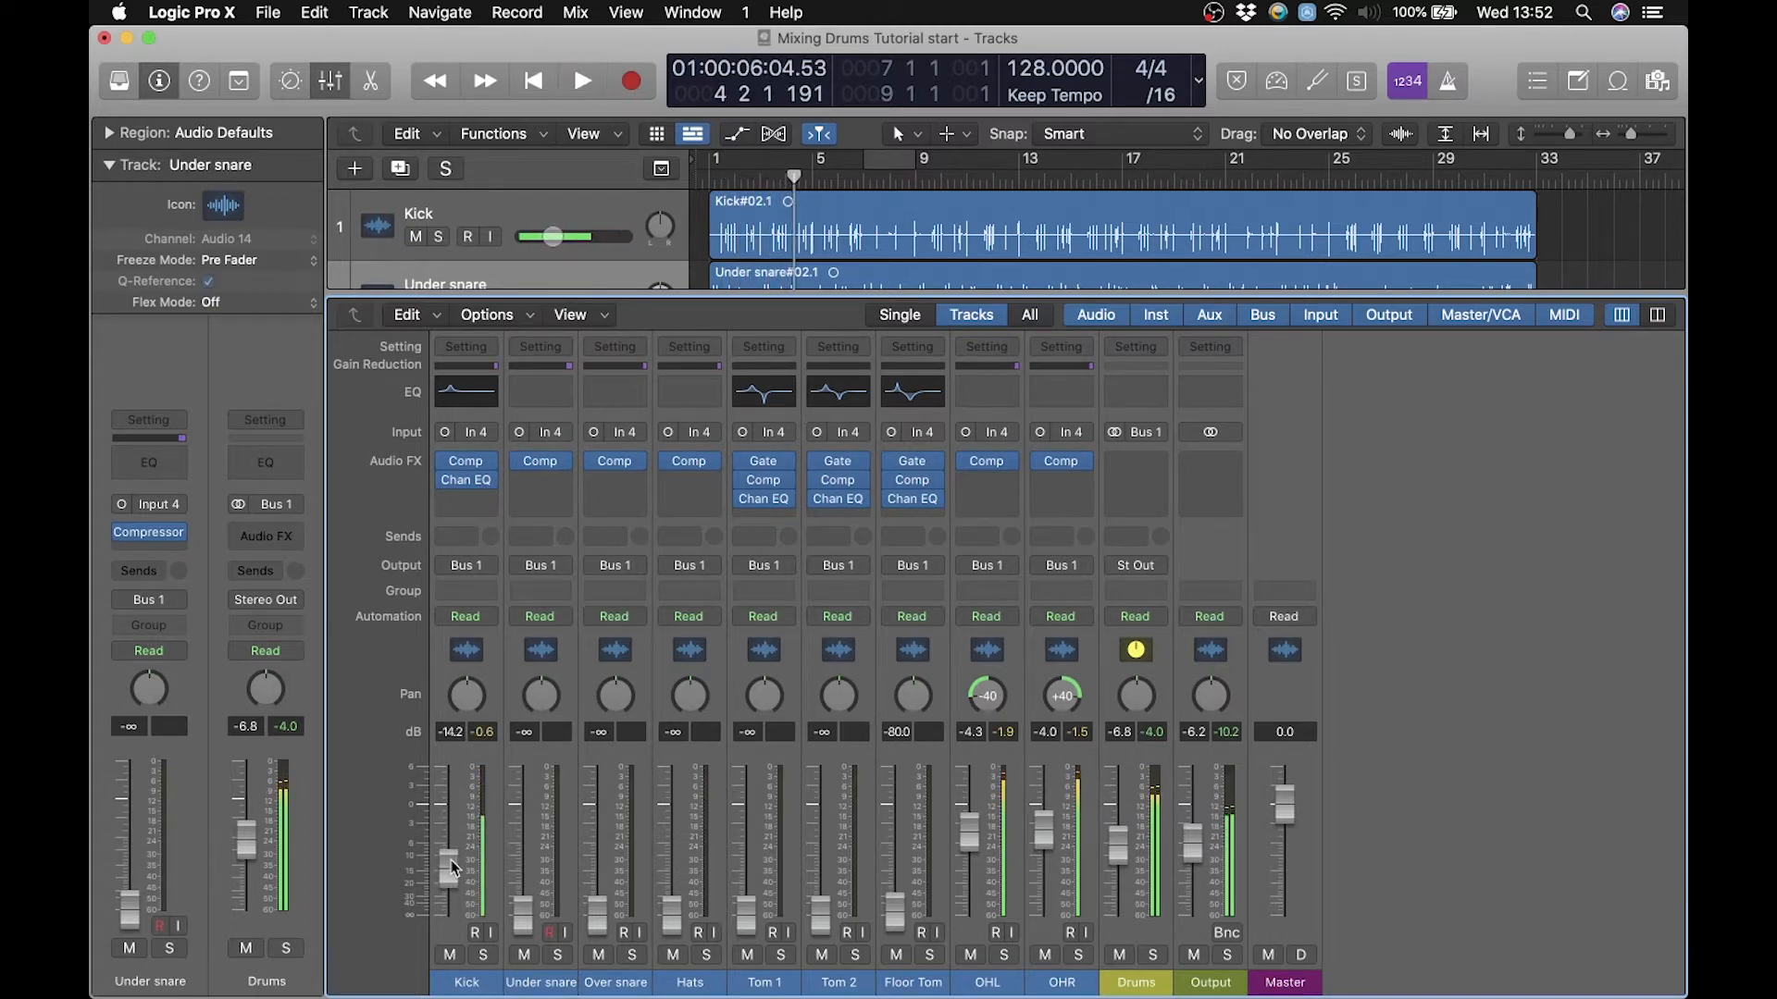
Bring in both snare channels during playback, with Under snare at -14.6 dB and Over snare at -11.6 dB.
key("space")
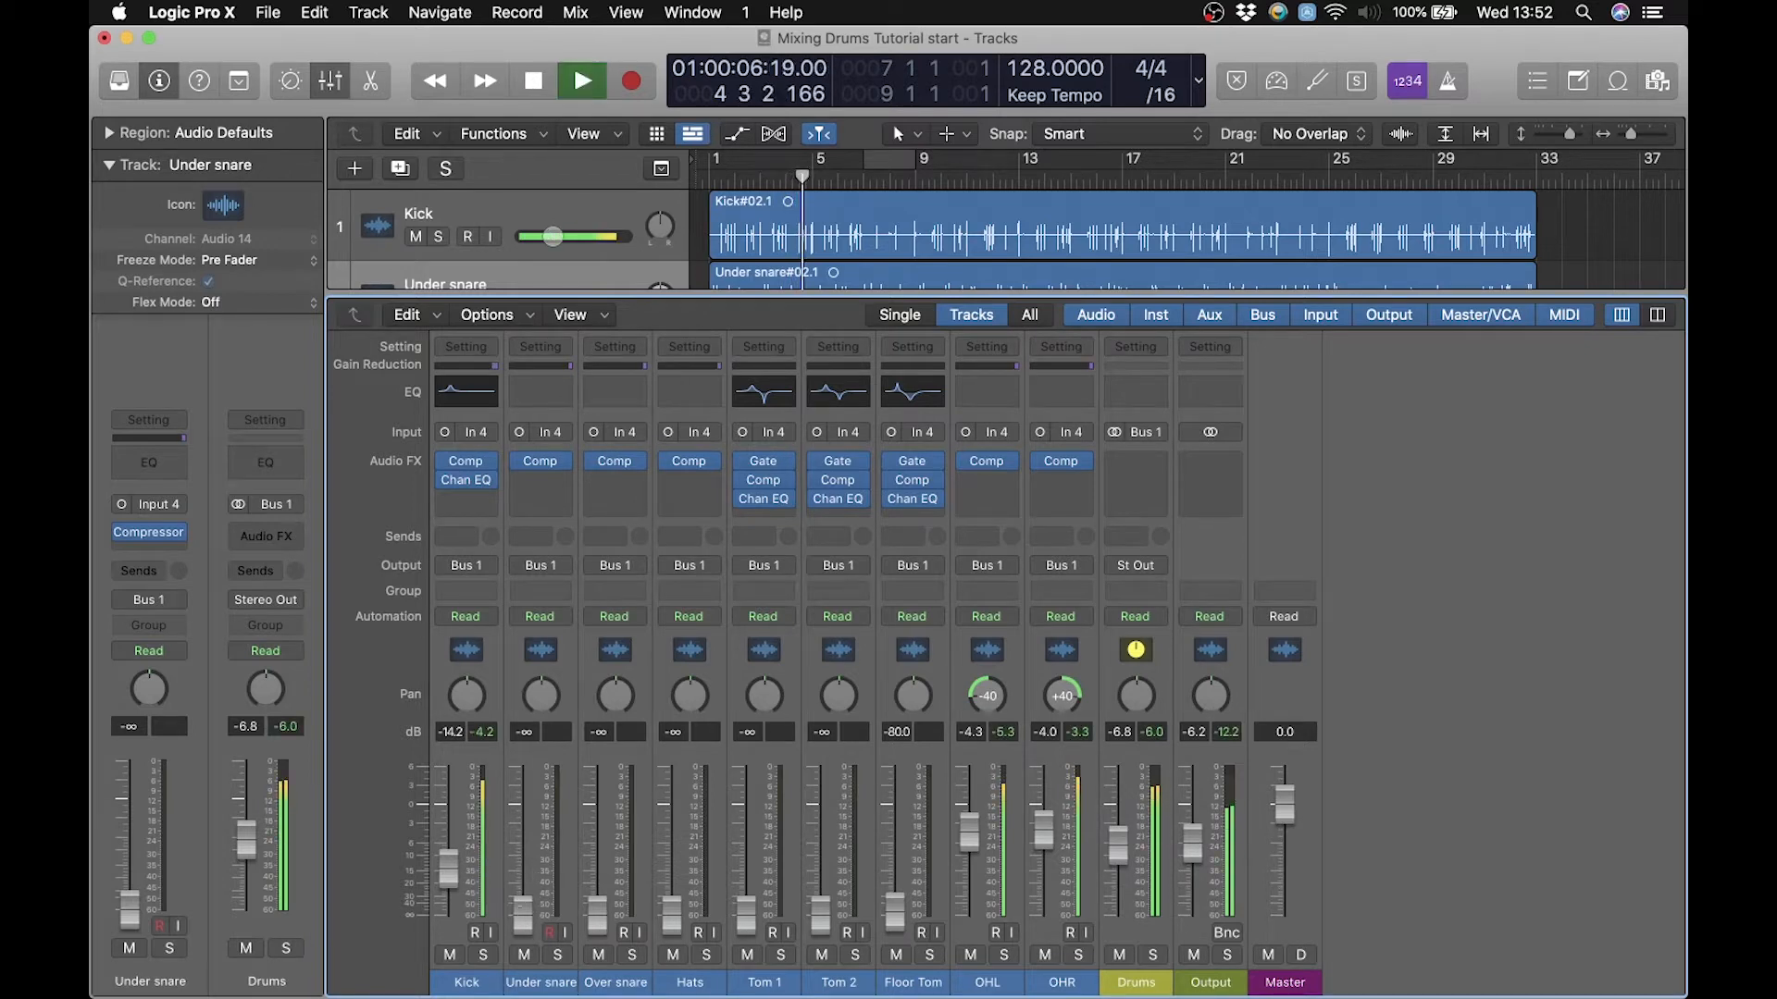
left_click_drag(526, 905, 523, 865)
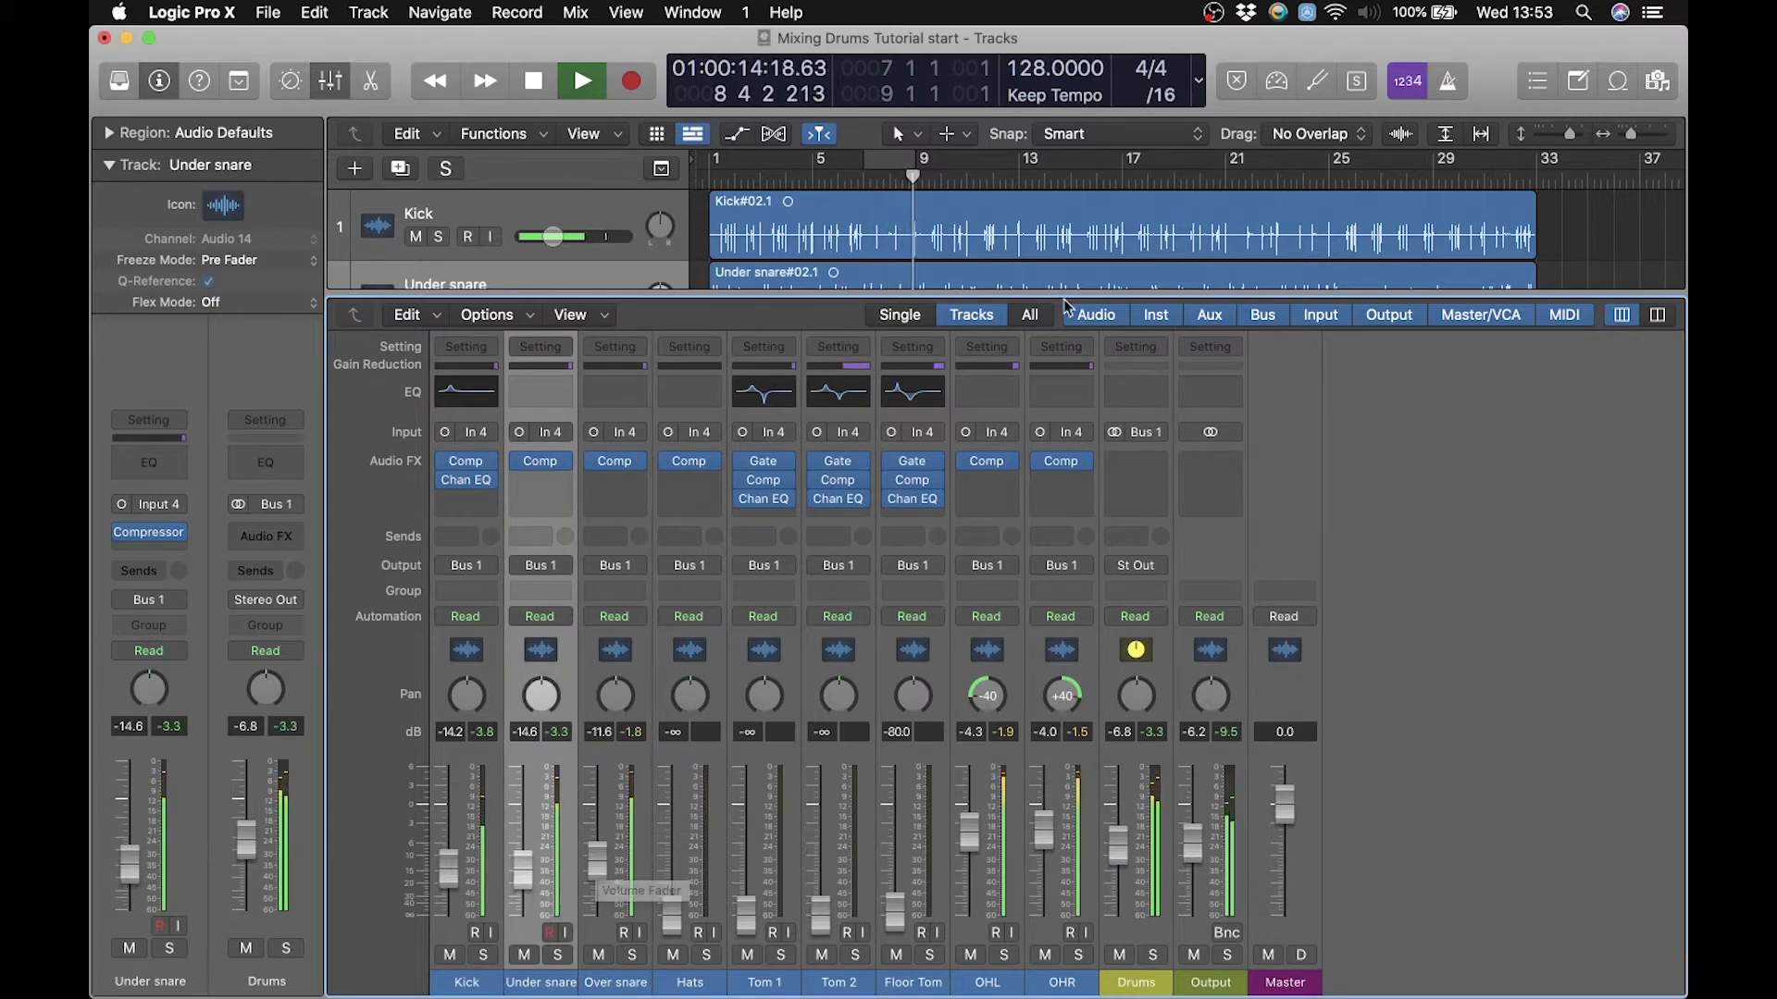
key("space")
Play from bar 17, raise the Hats channel volume to -22.5 dB, and stop playback.
left_click(1119, 175)
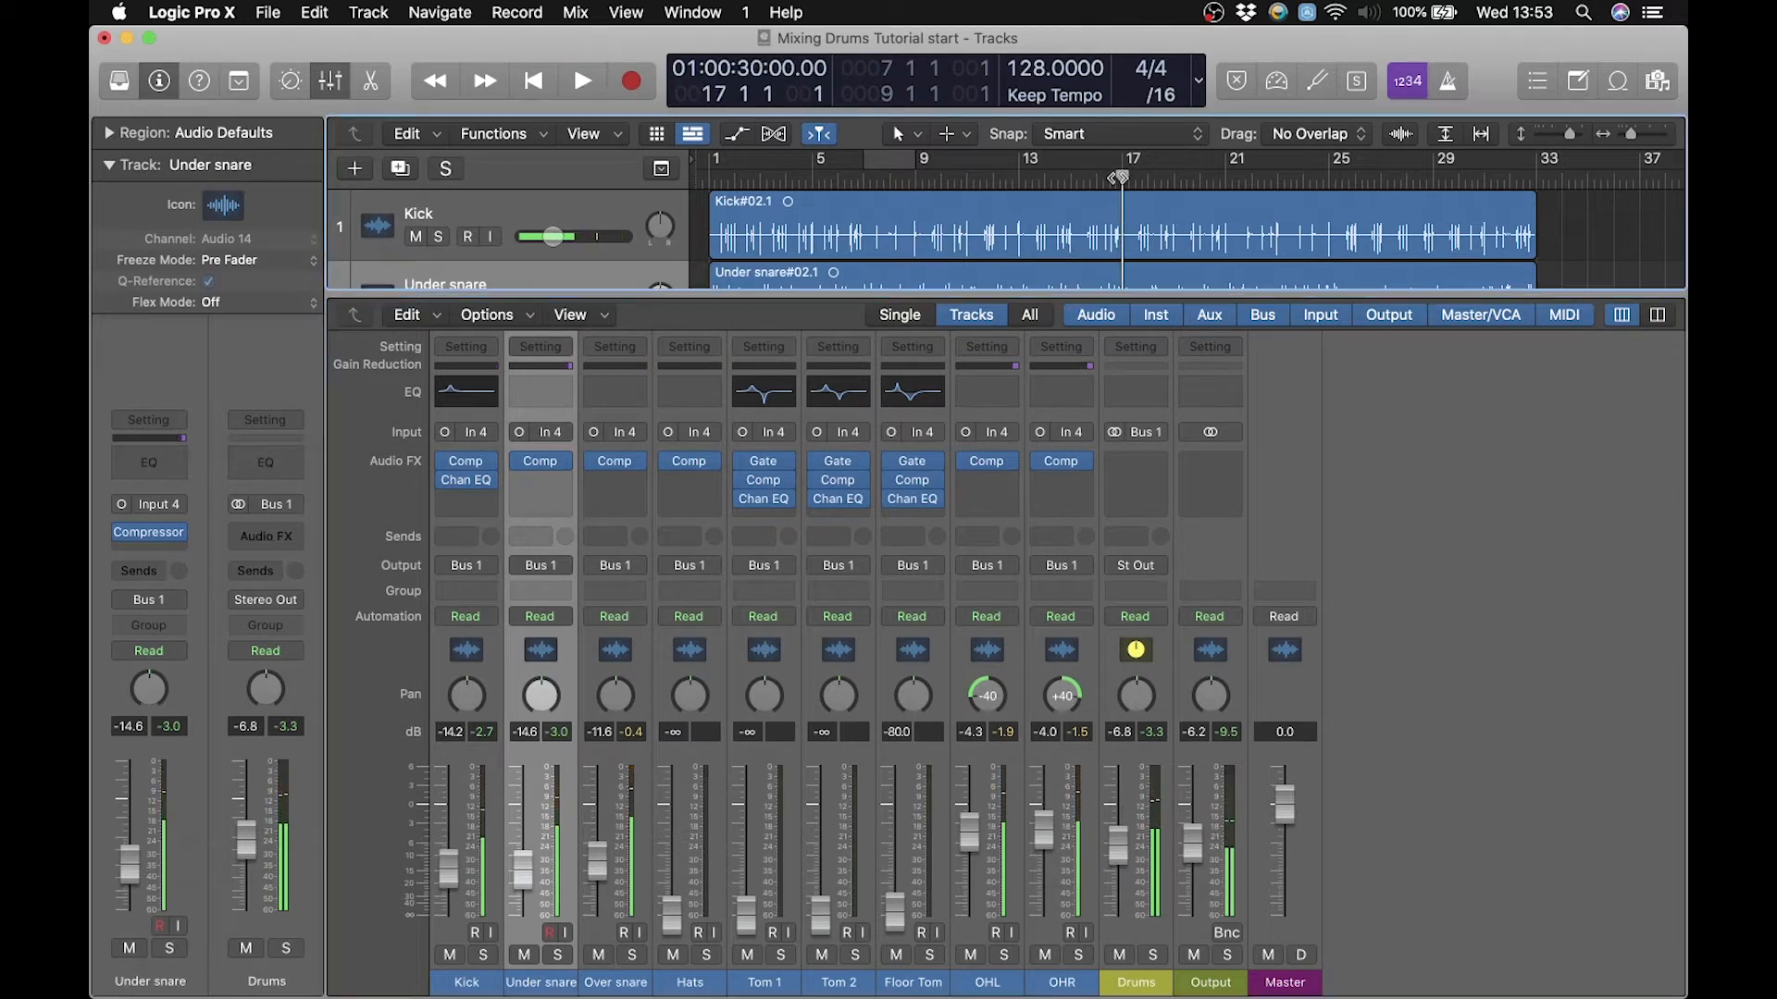
key("space")
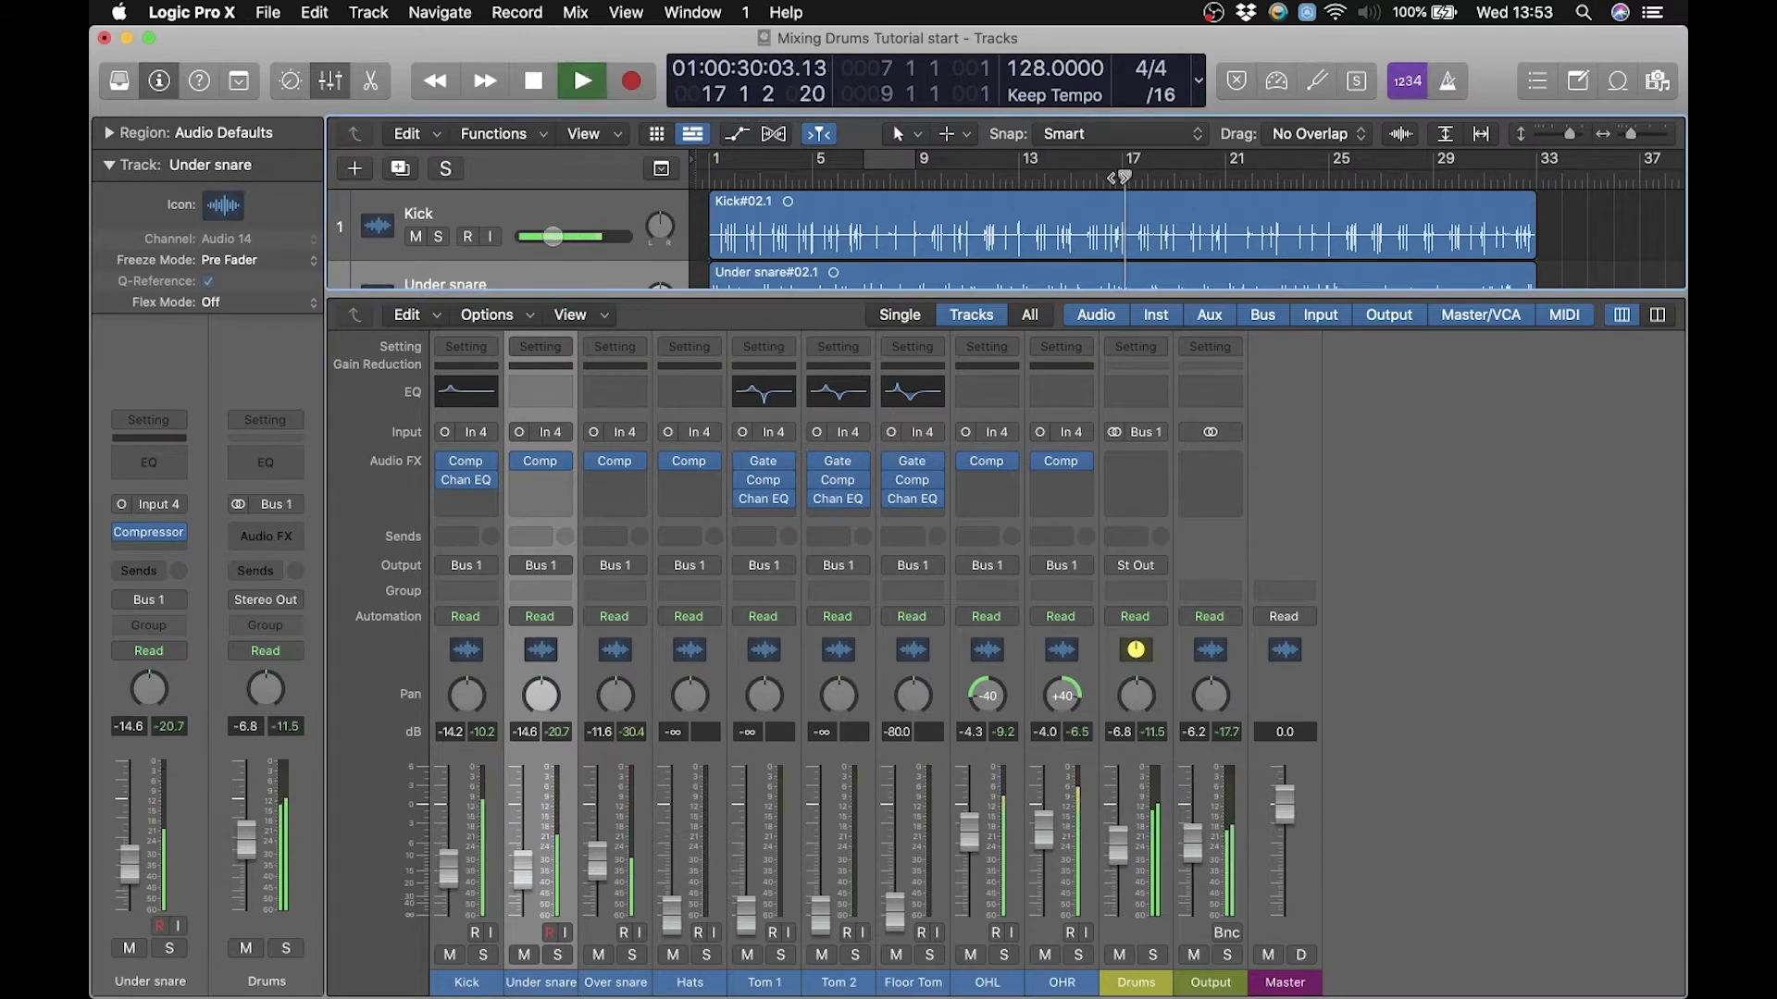
mouse_move(672, 912)
left_mouse_down()
mouse_move(672, 868)
mouse_move(666, 886)
left_mouse_up()
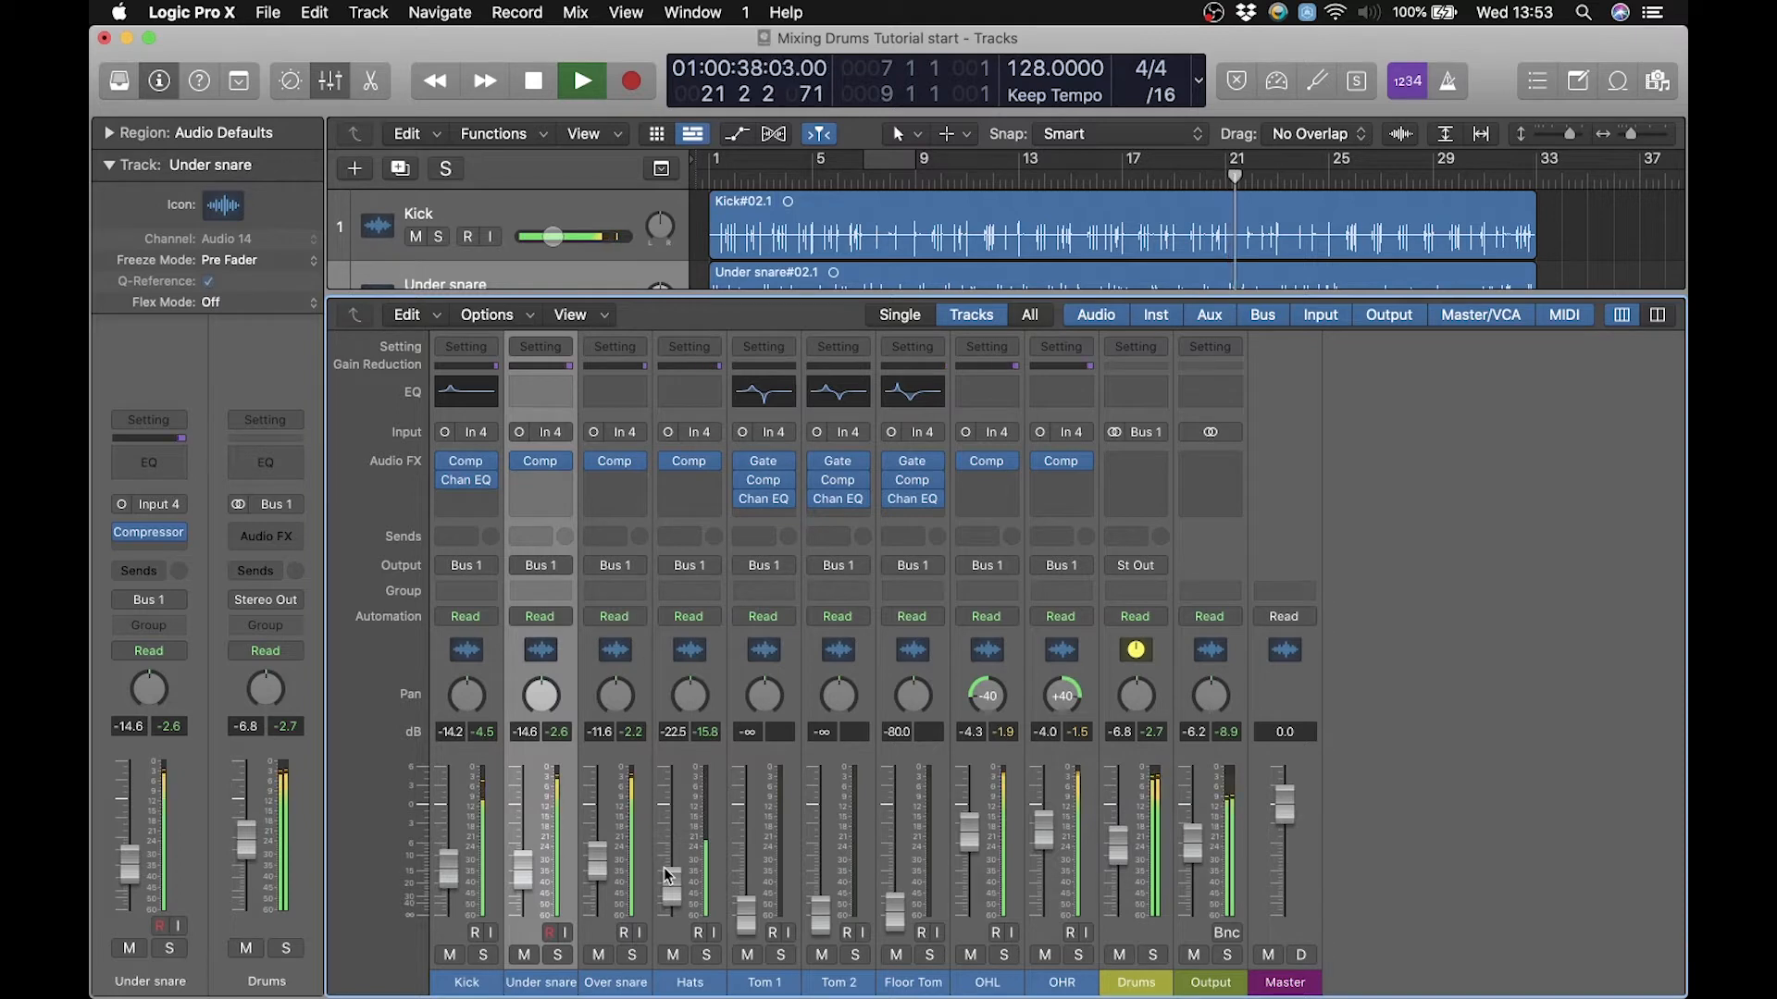
key("space")
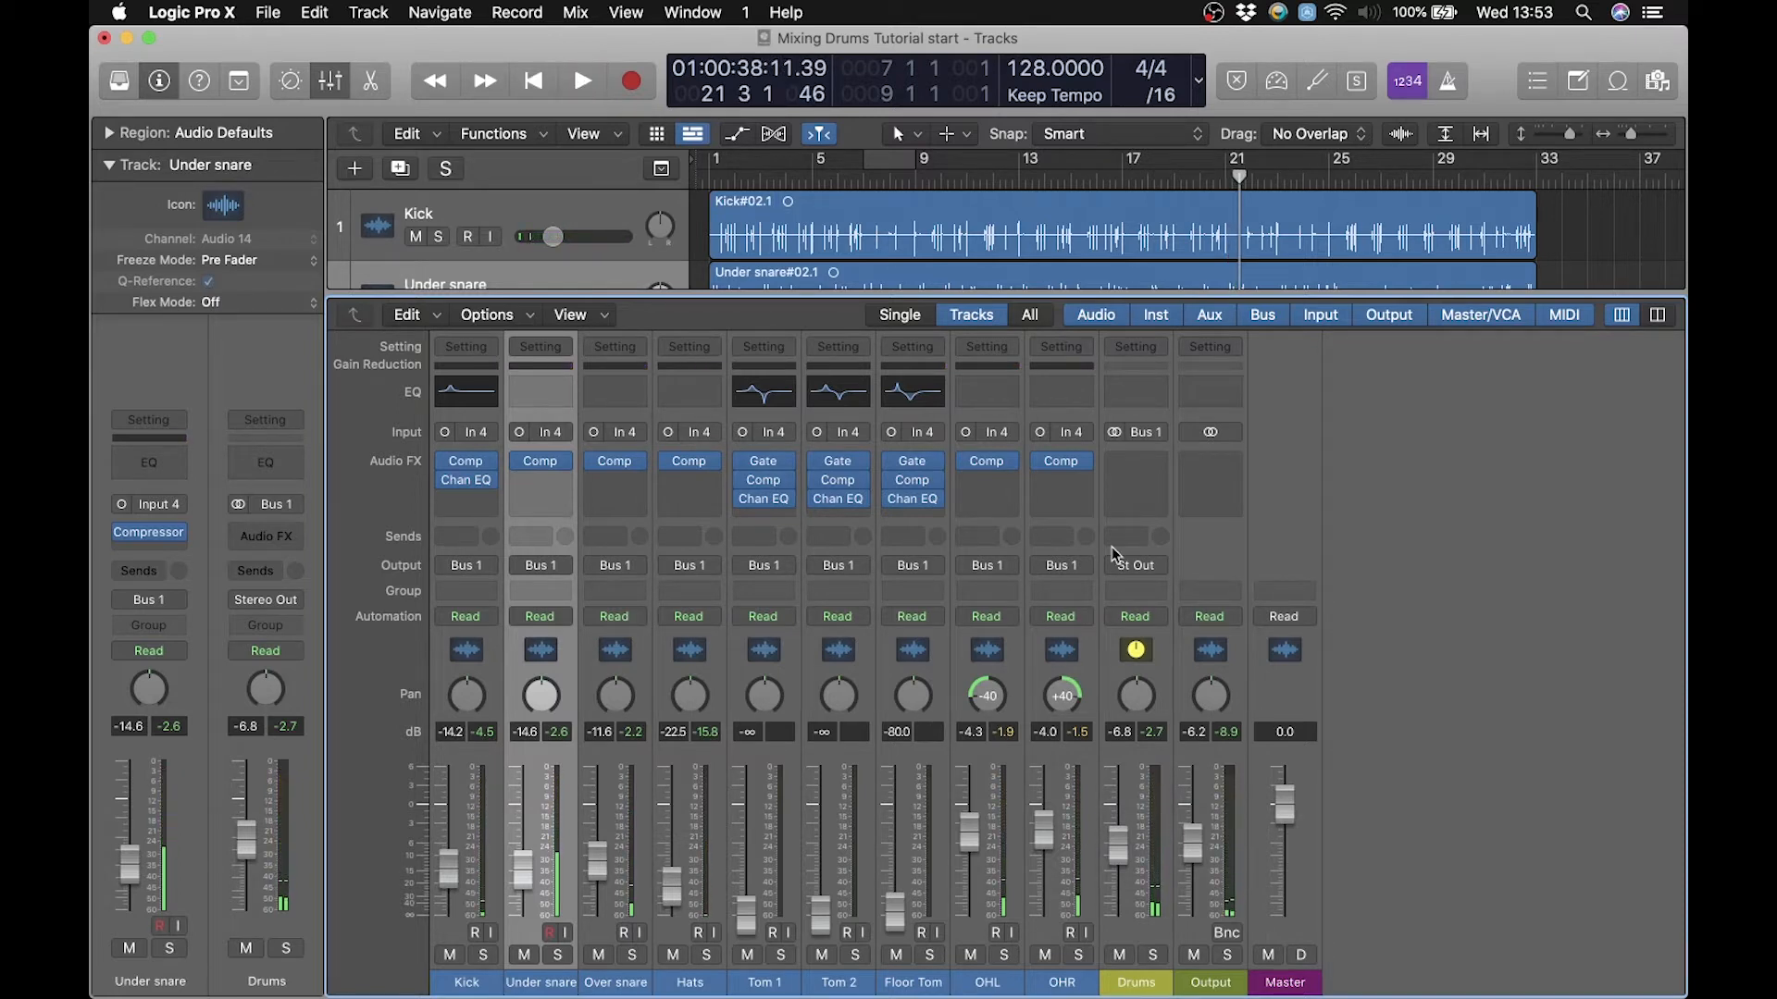
Cycle bars 7 to 9 while setting Tom 1 to -17.6 dB, Tom 2 to -15.4 dB and Floor Tom to -11.8 dB, and turn cycling off.
left_click(860, 176)
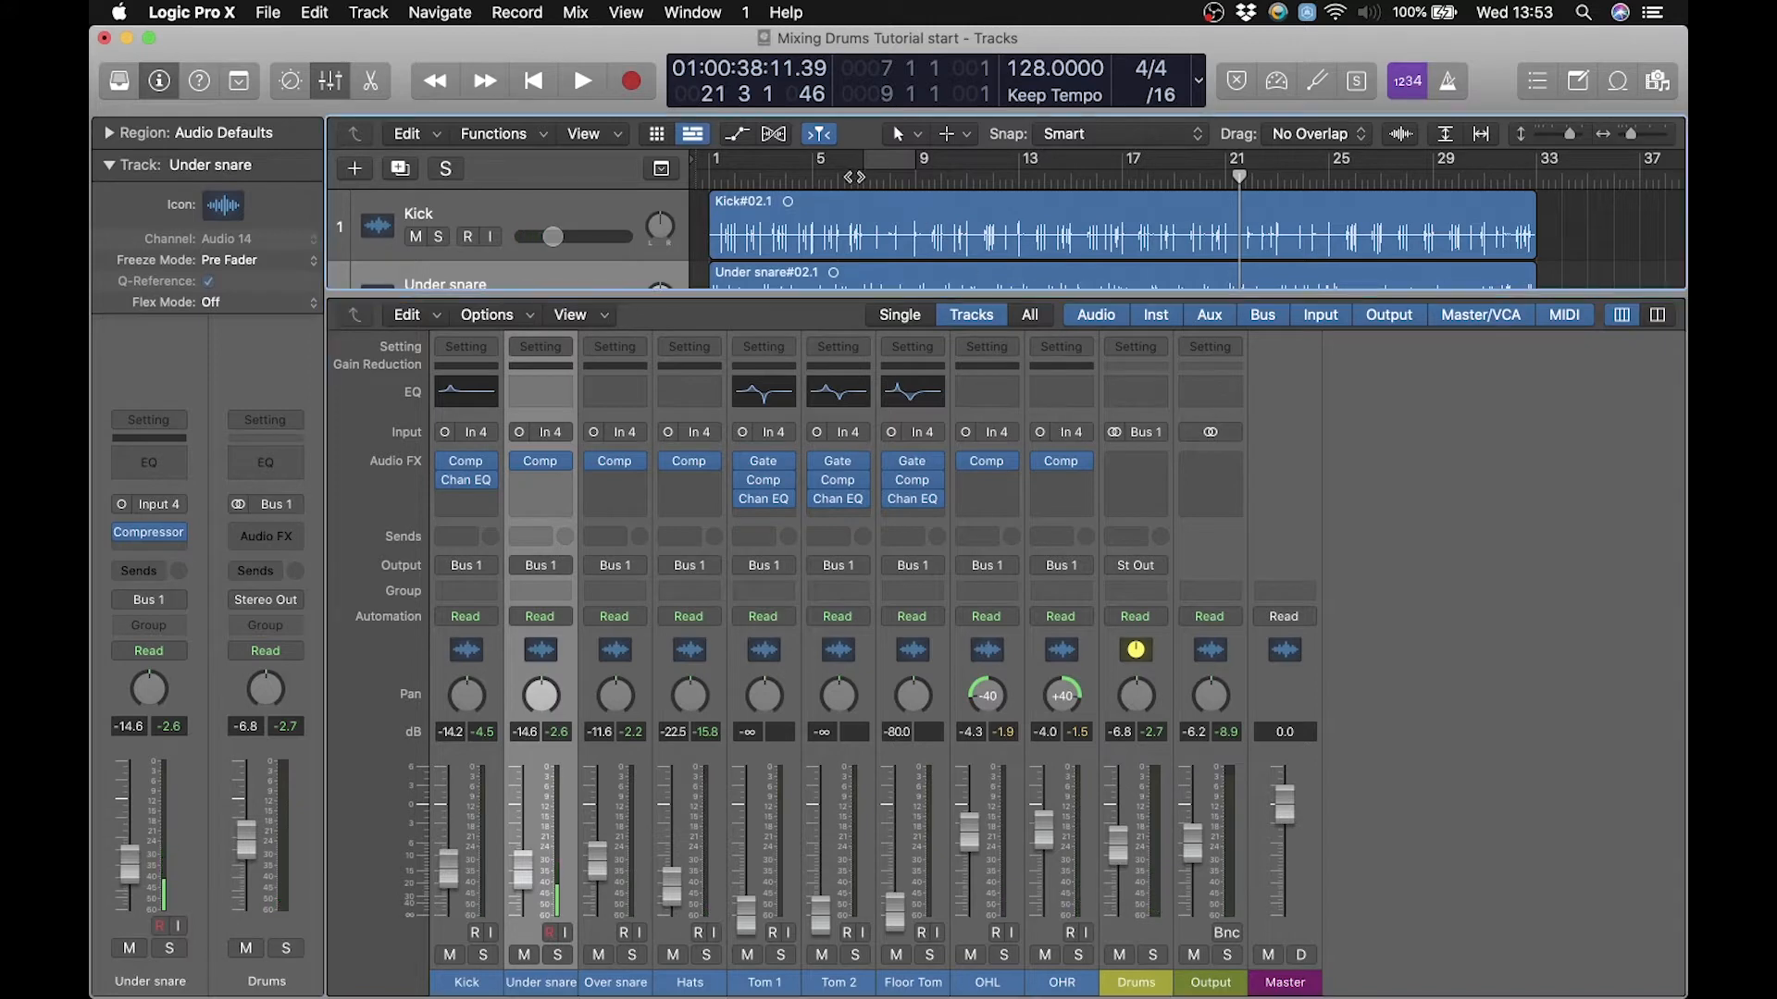
key("space")
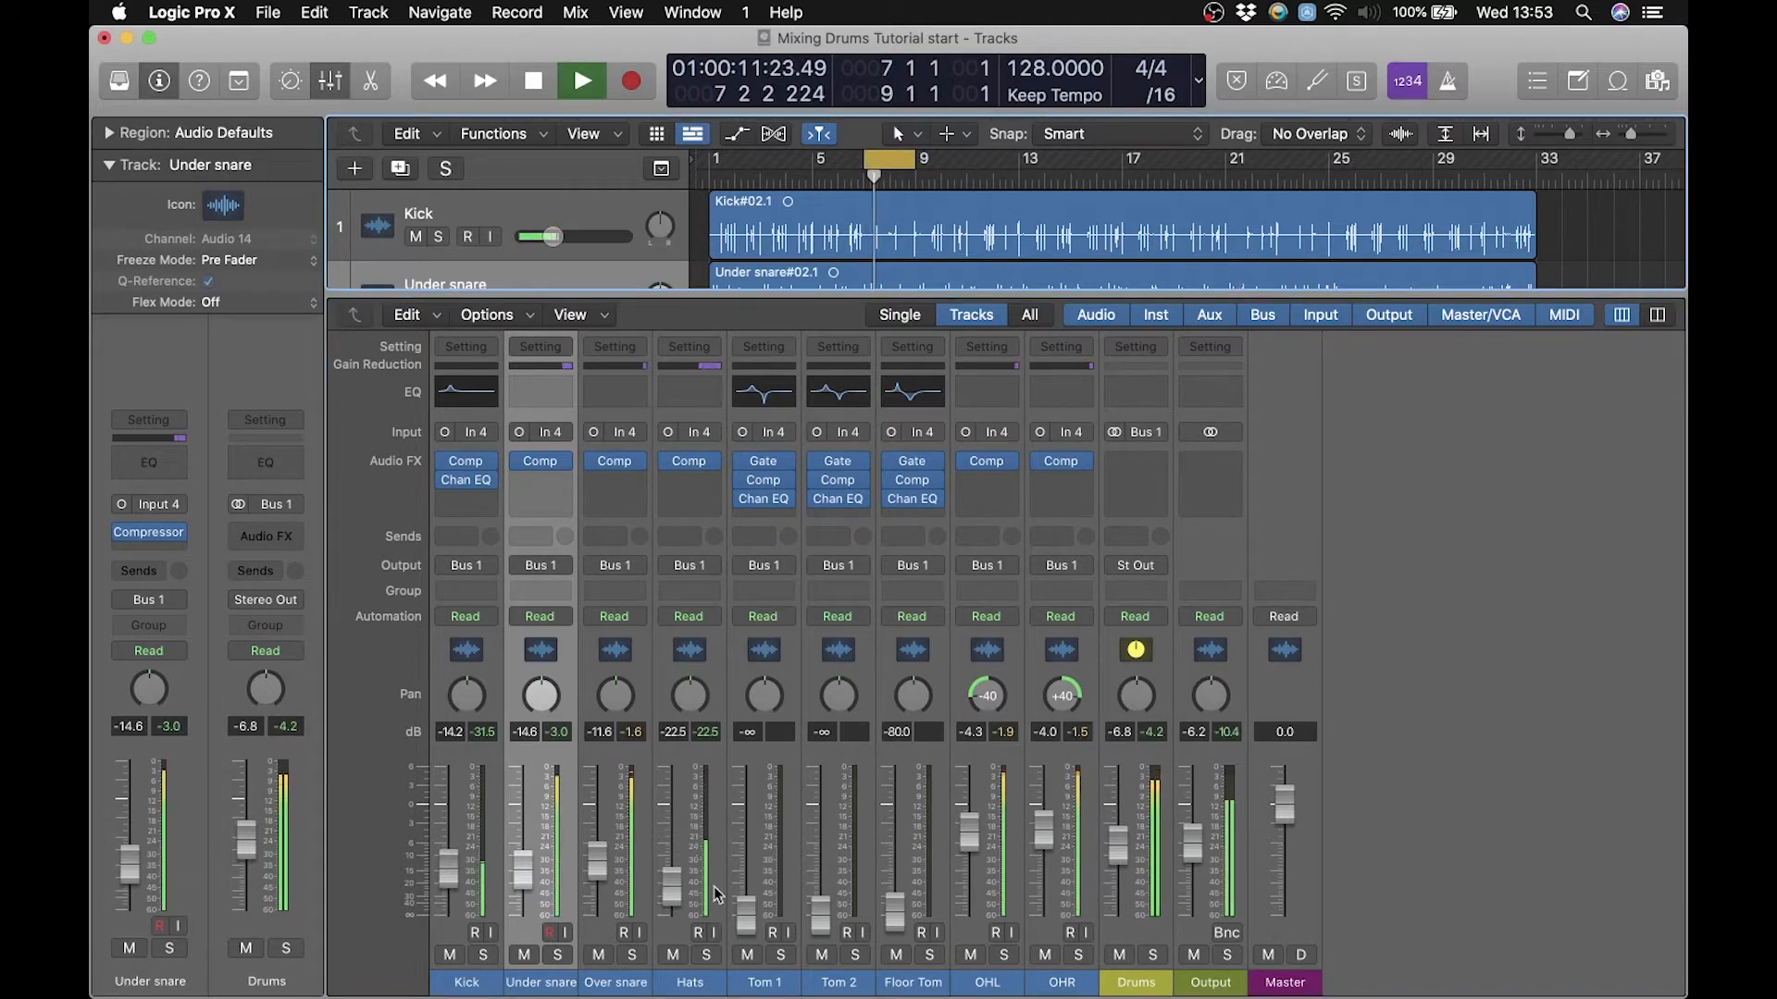
mouse_move(744, 911)
left_mouse_down()
mouse_move(745, 882)
mouse_move(819, 890)
mouse_move(819, 868)
mouse_move(891, 897)
mouse_move(887, 856)
mouse_move(746, 880)
left_mouse_up()
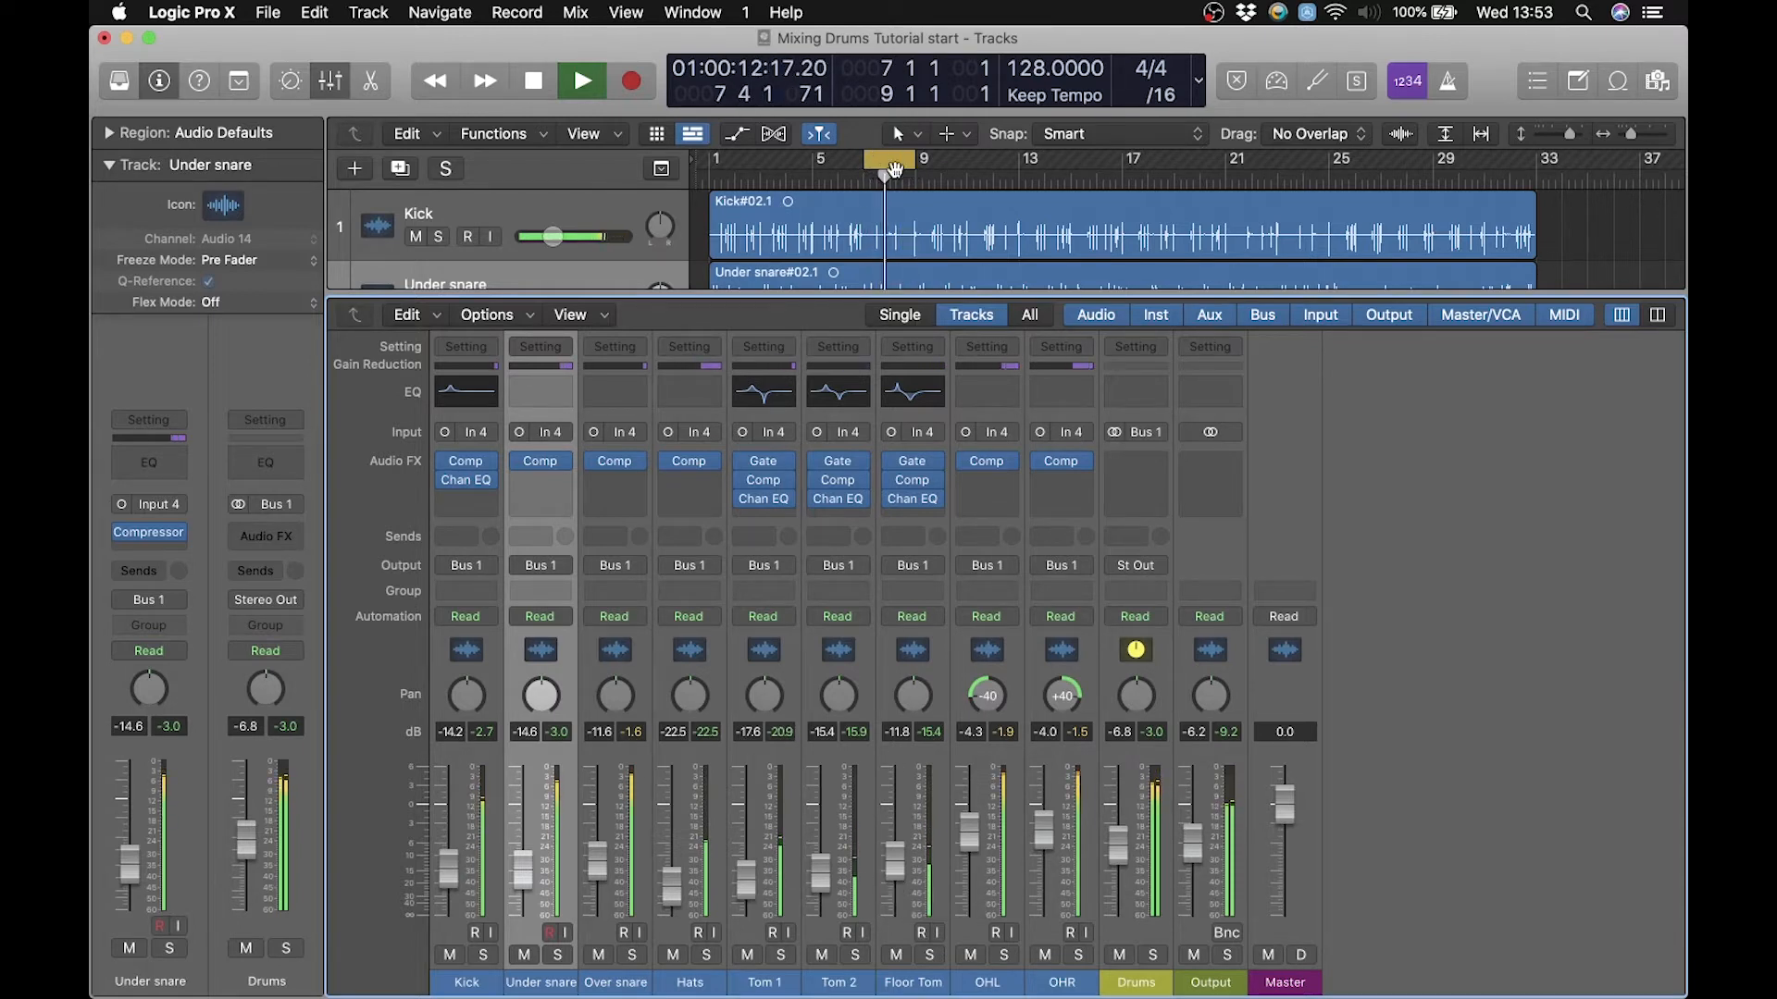
left_click(896, 168)
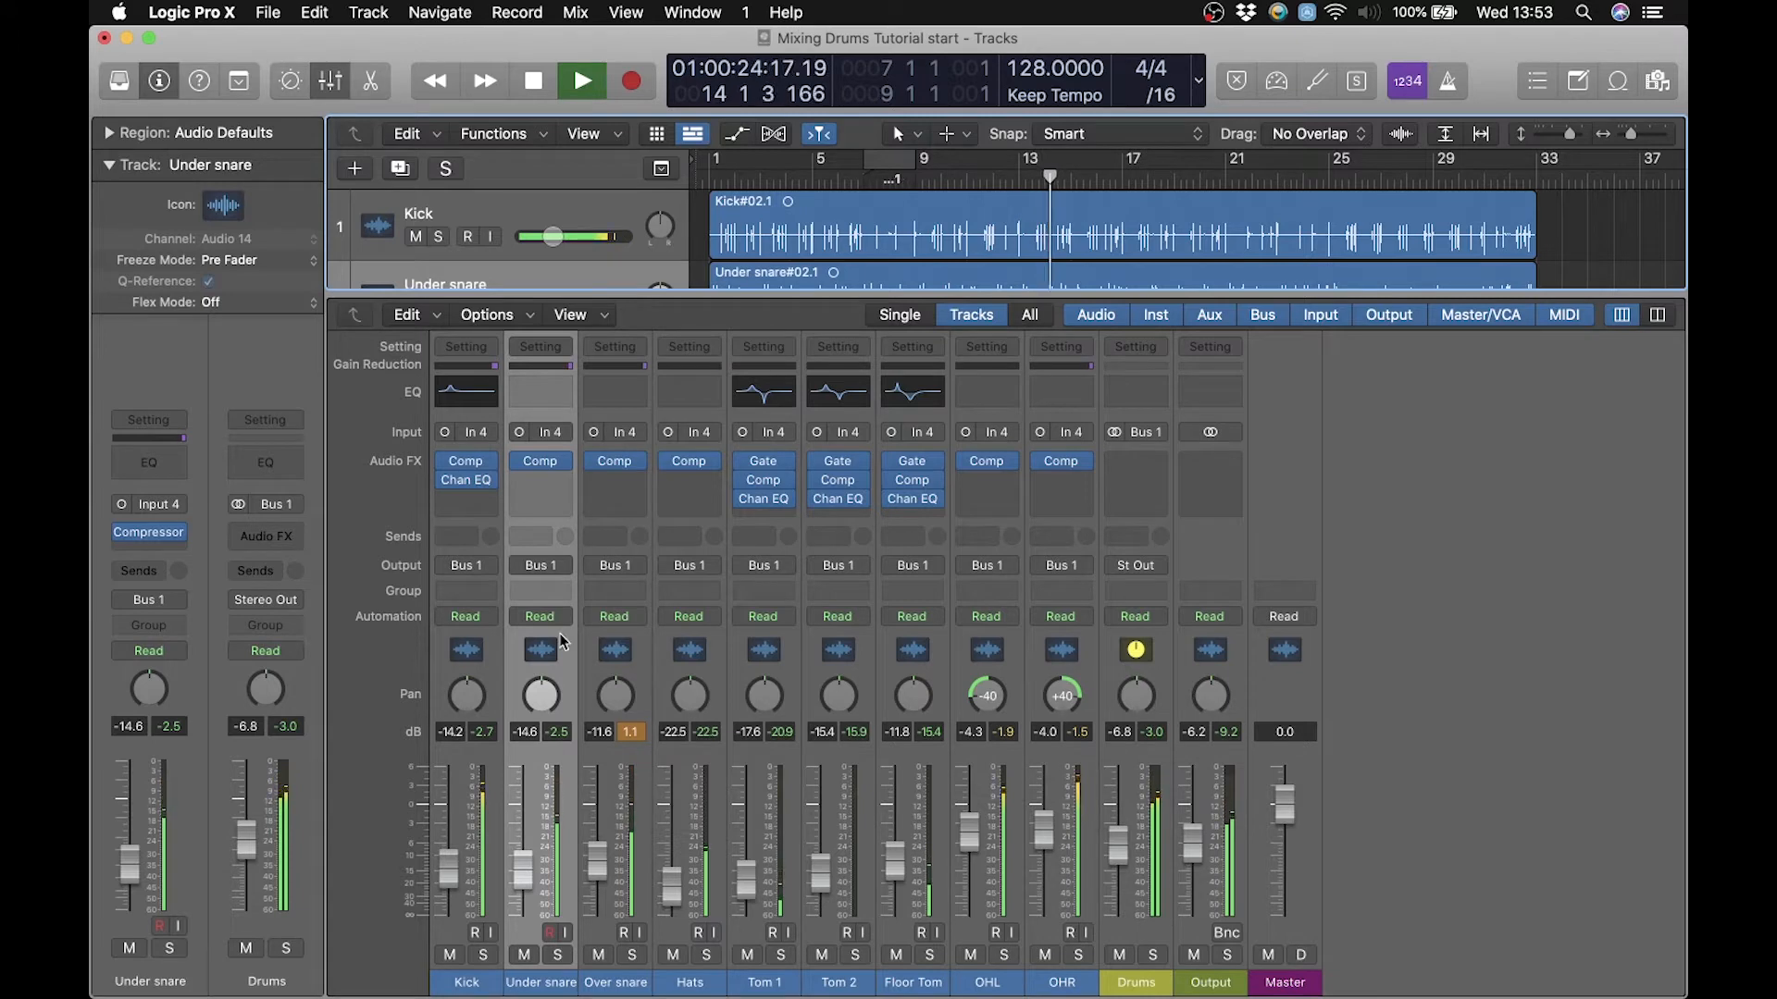
Lower the Over snare volume to -13.4 dB, stop playback, and reset the mixer's peak level indicators.
left_click_drag(603, 851, 603, 862)
key("space")
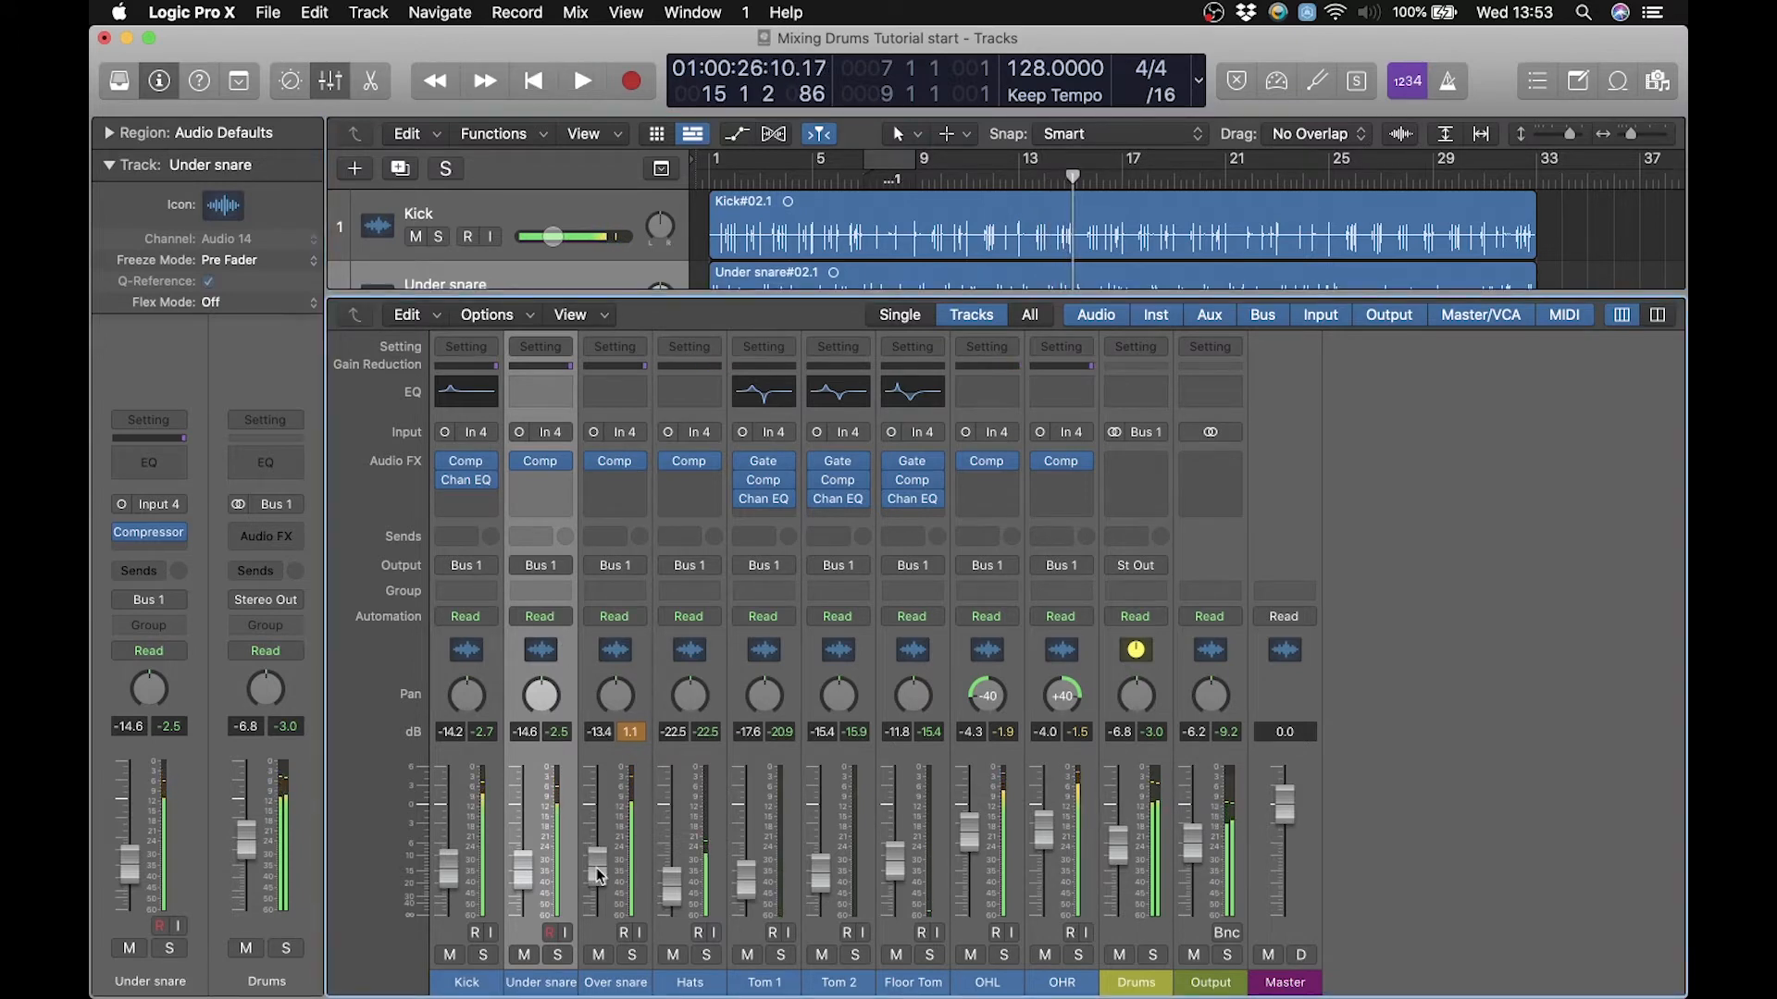
left_click(630, 732)
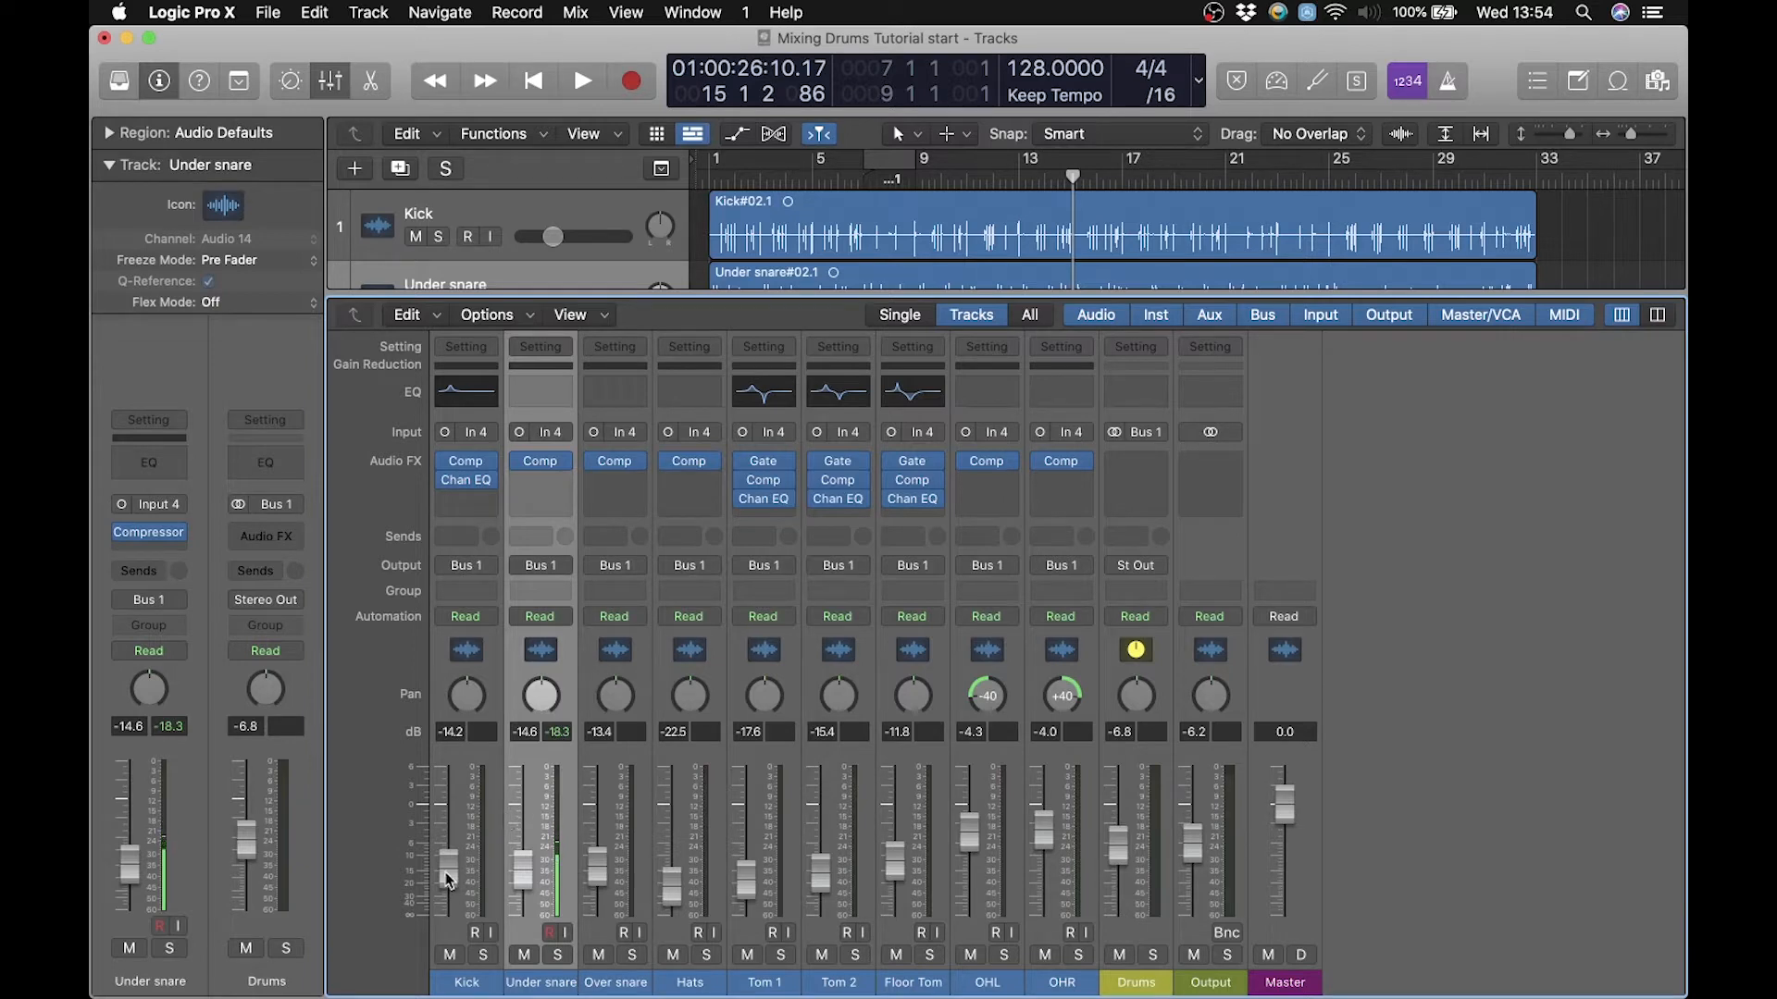
Raise the Kick volume to -12.8 dB during playback, stop, and return the playhead to the project start.
key("space")
mouse_move(447, 877)
left_mouse_down()
mouse_move(448, 761)
mouse_move(451, 861)
left_mouse_up()
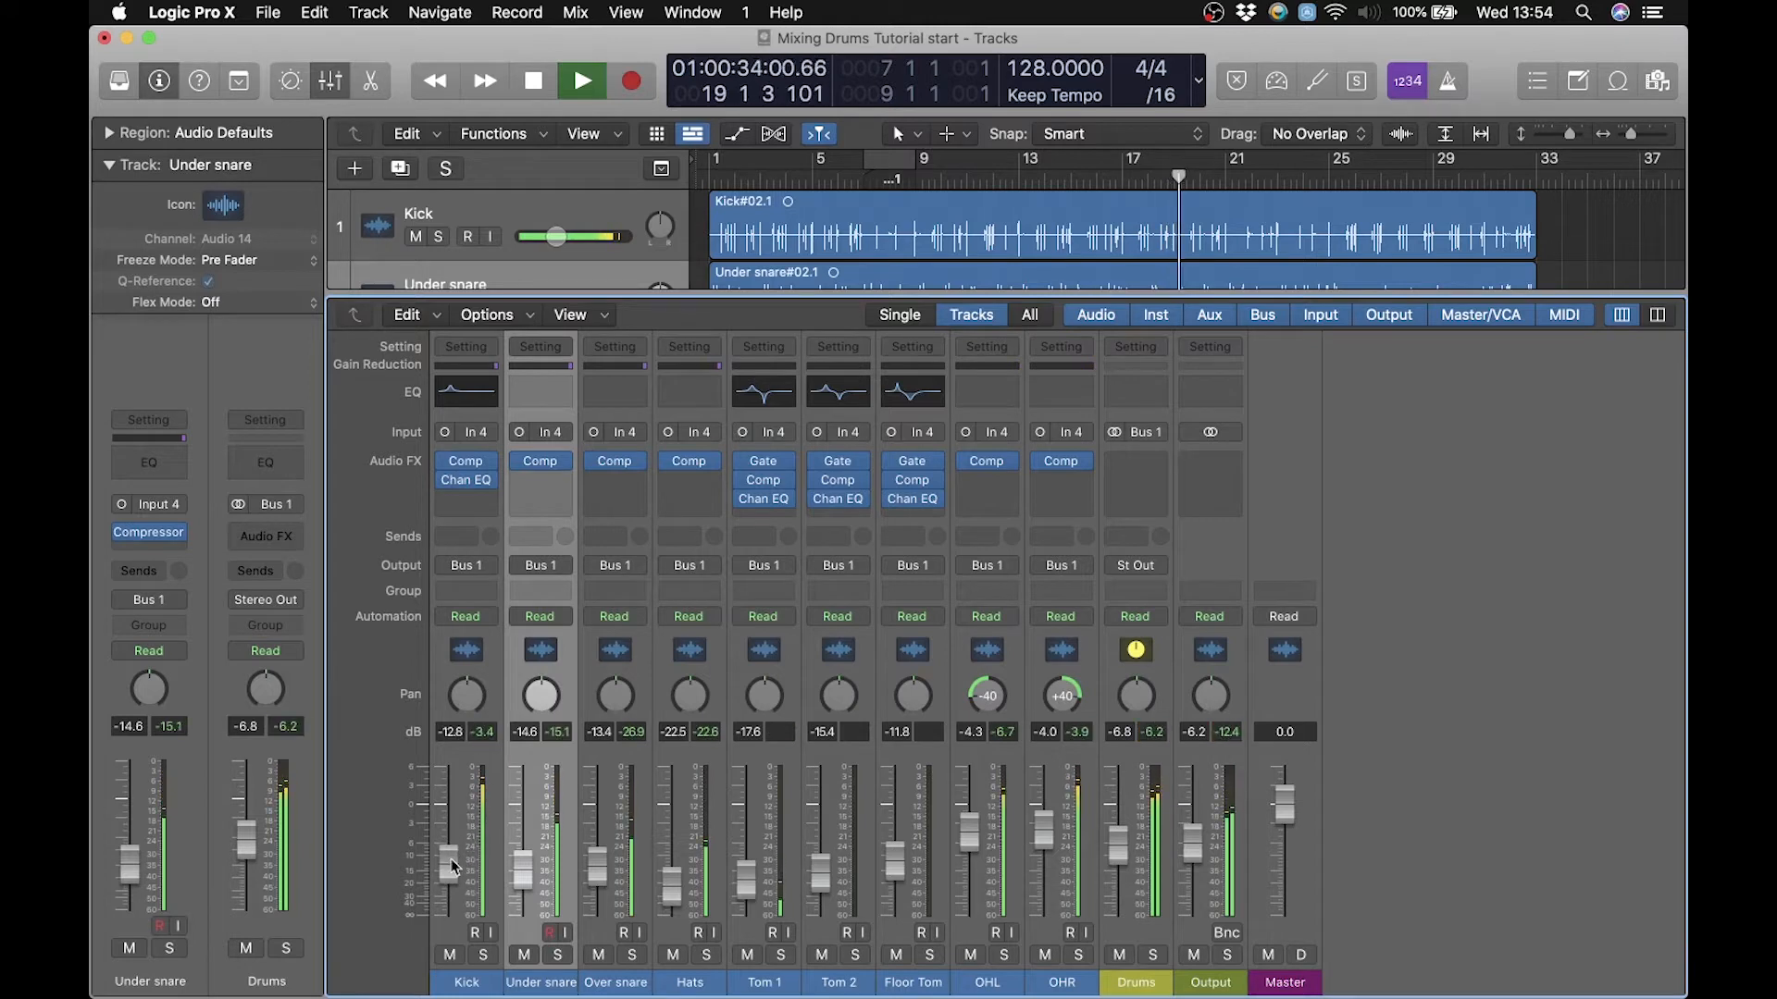
key("space")
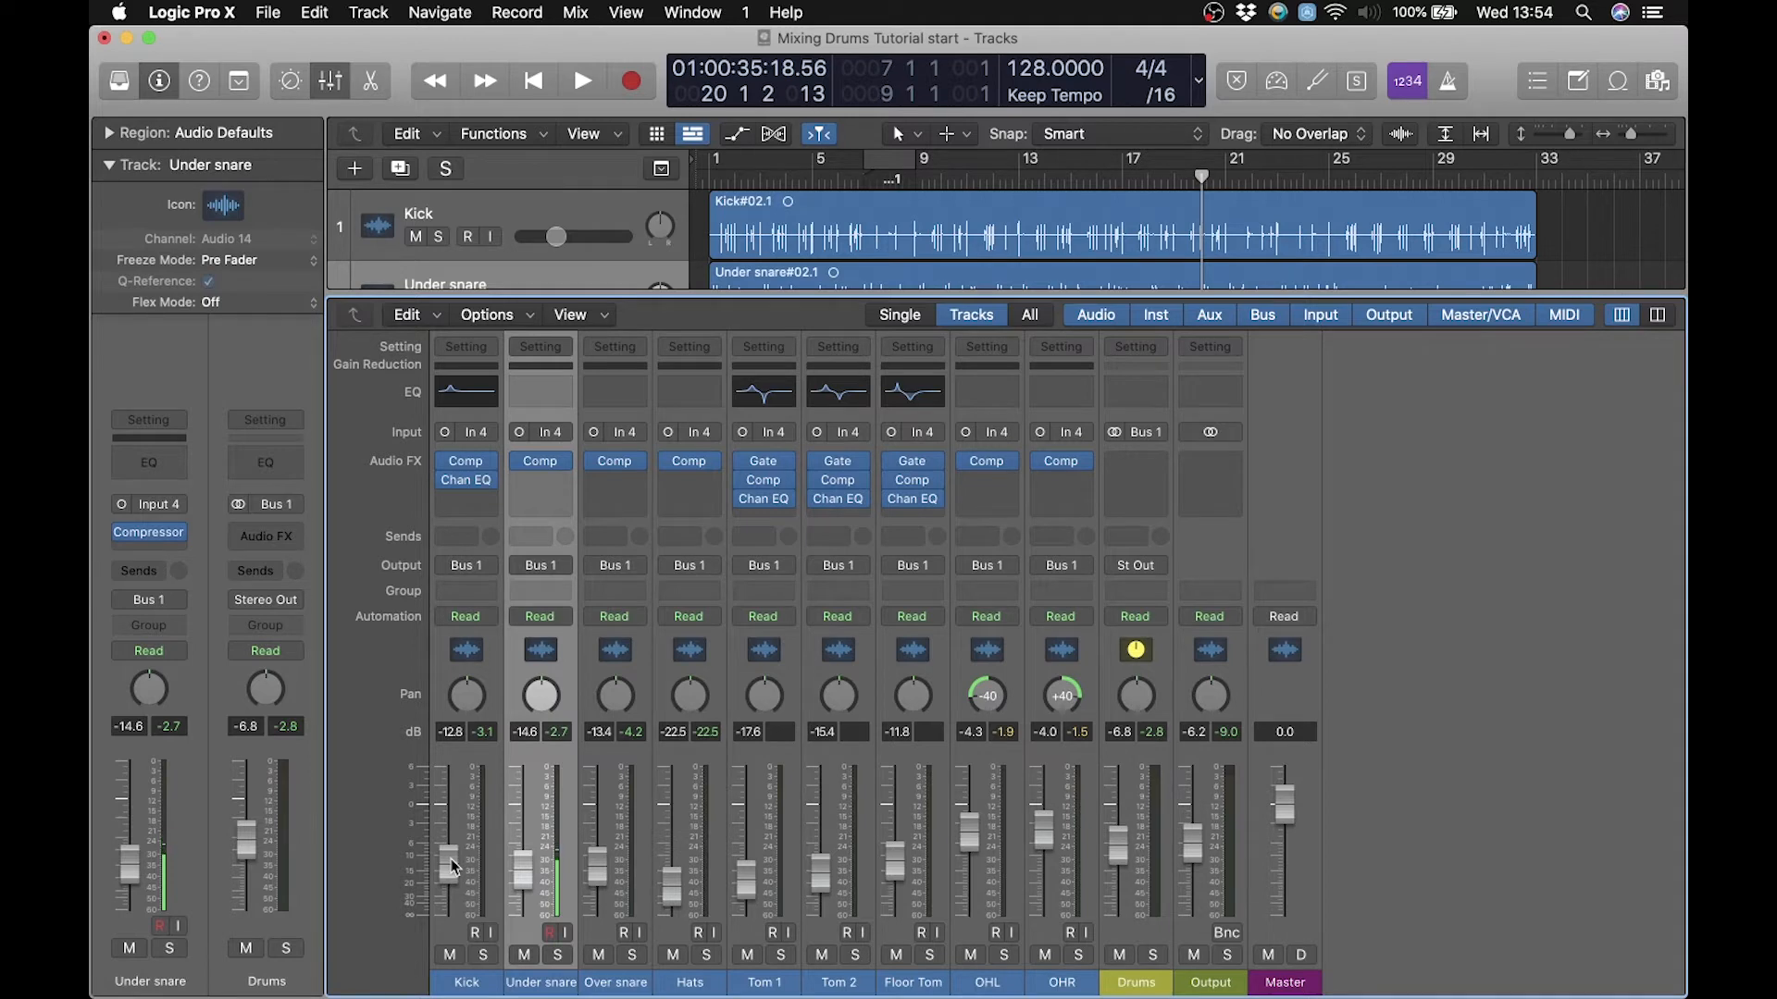
key("Return")
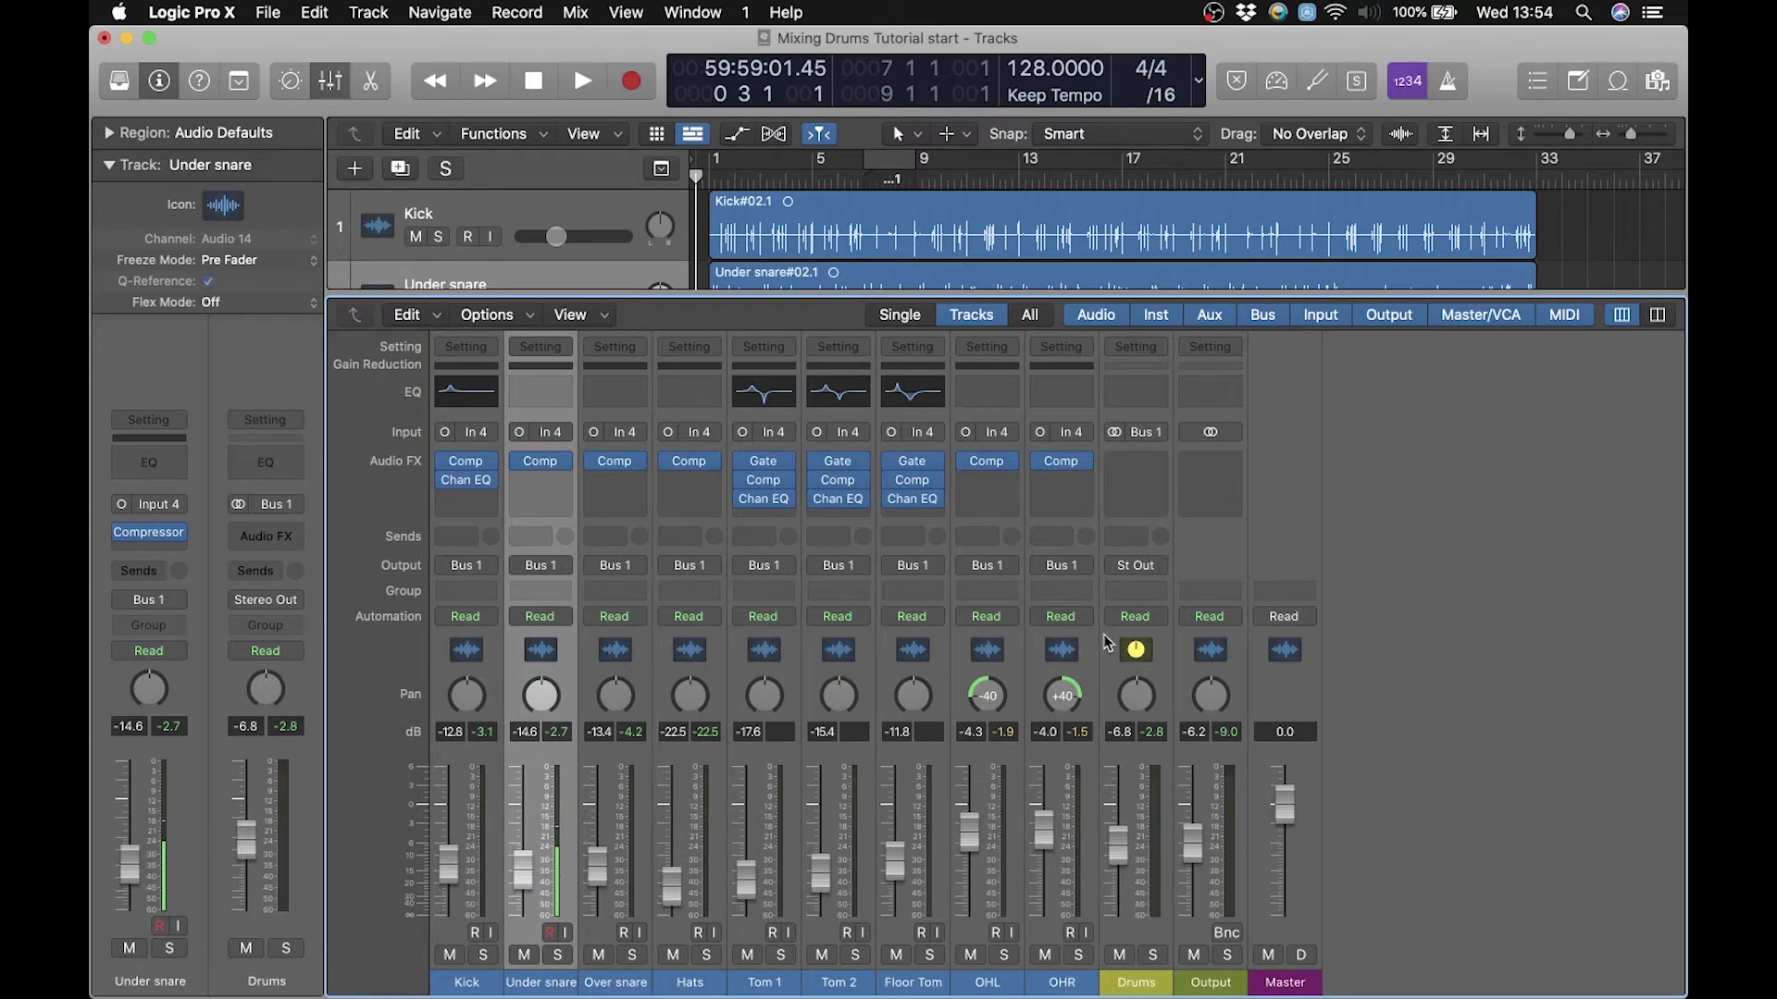
left_click(1157, 457)
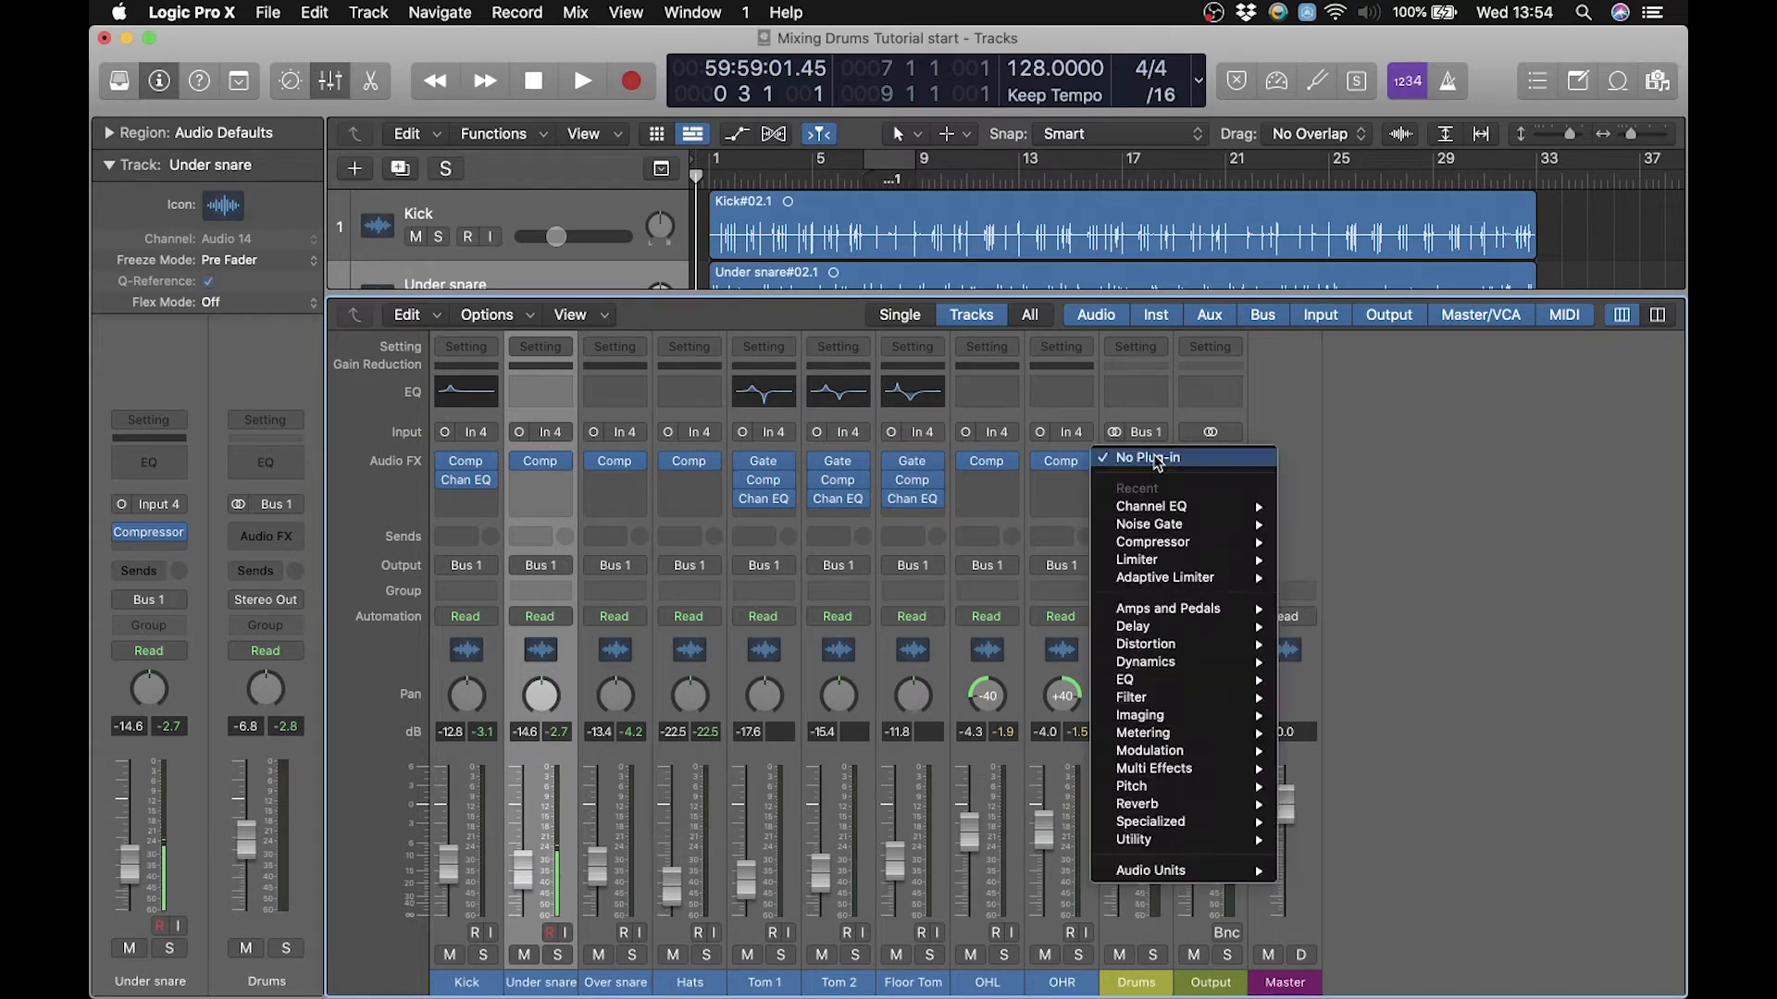
mouse_move(1162, 648)
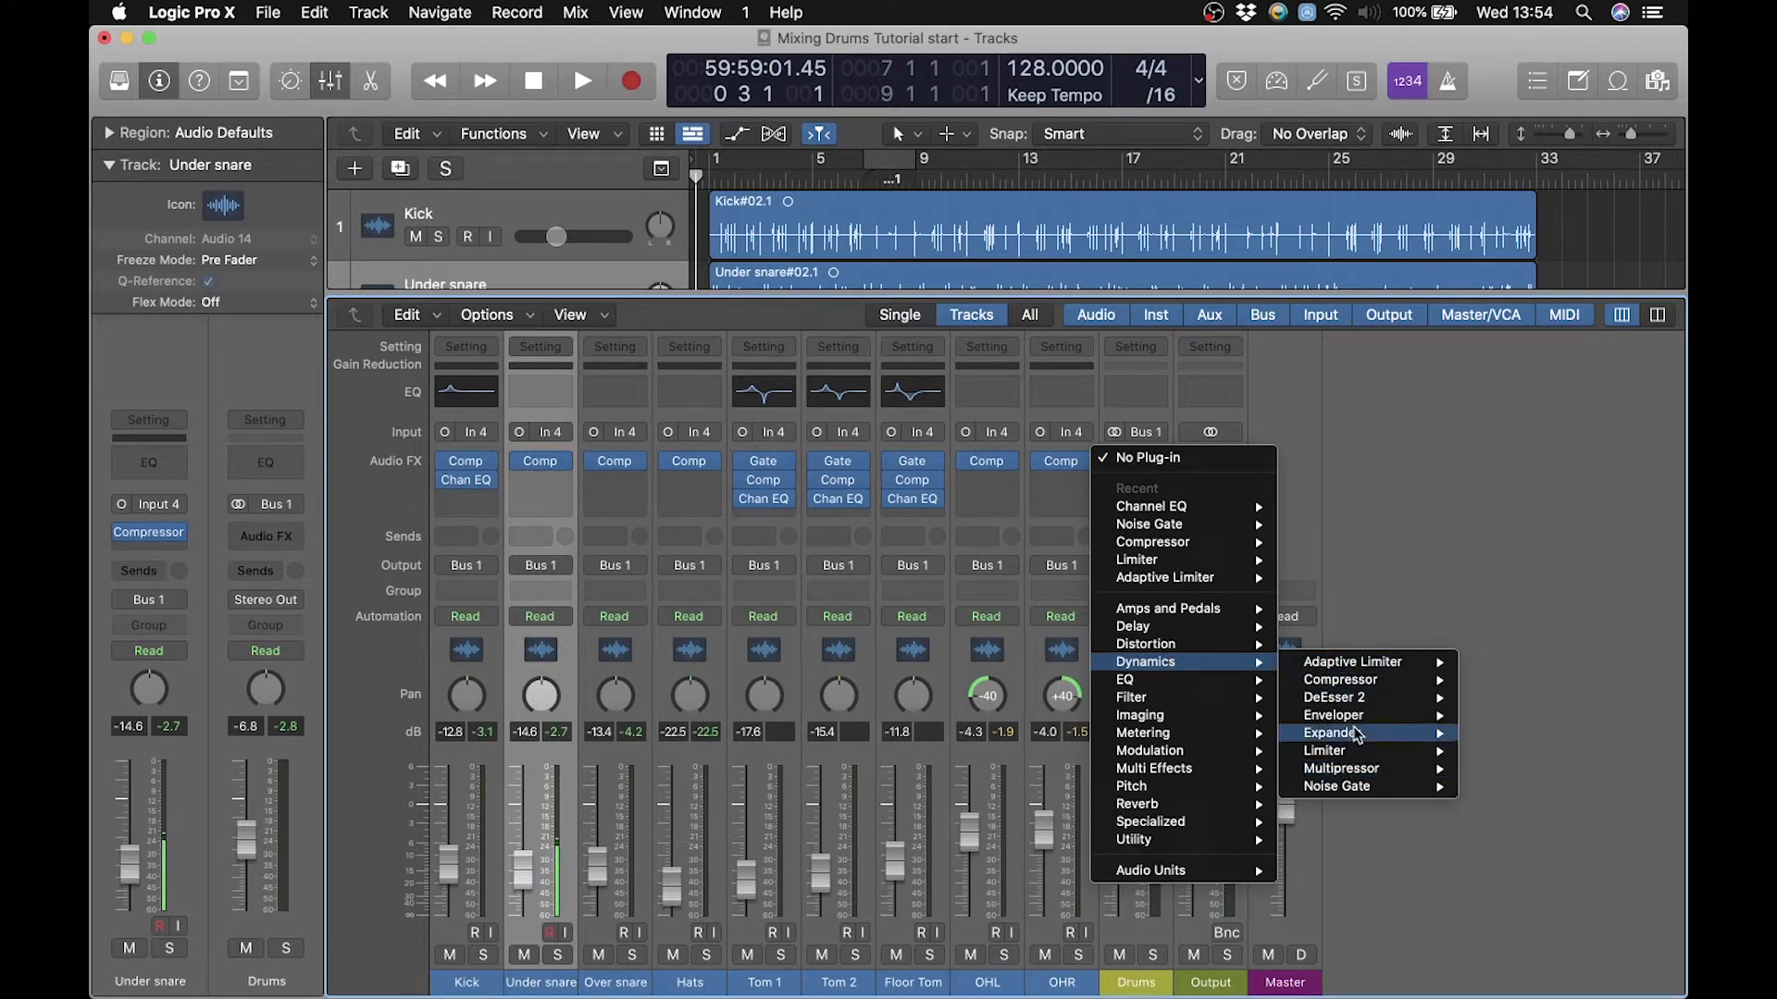
left_click(1411, 550)
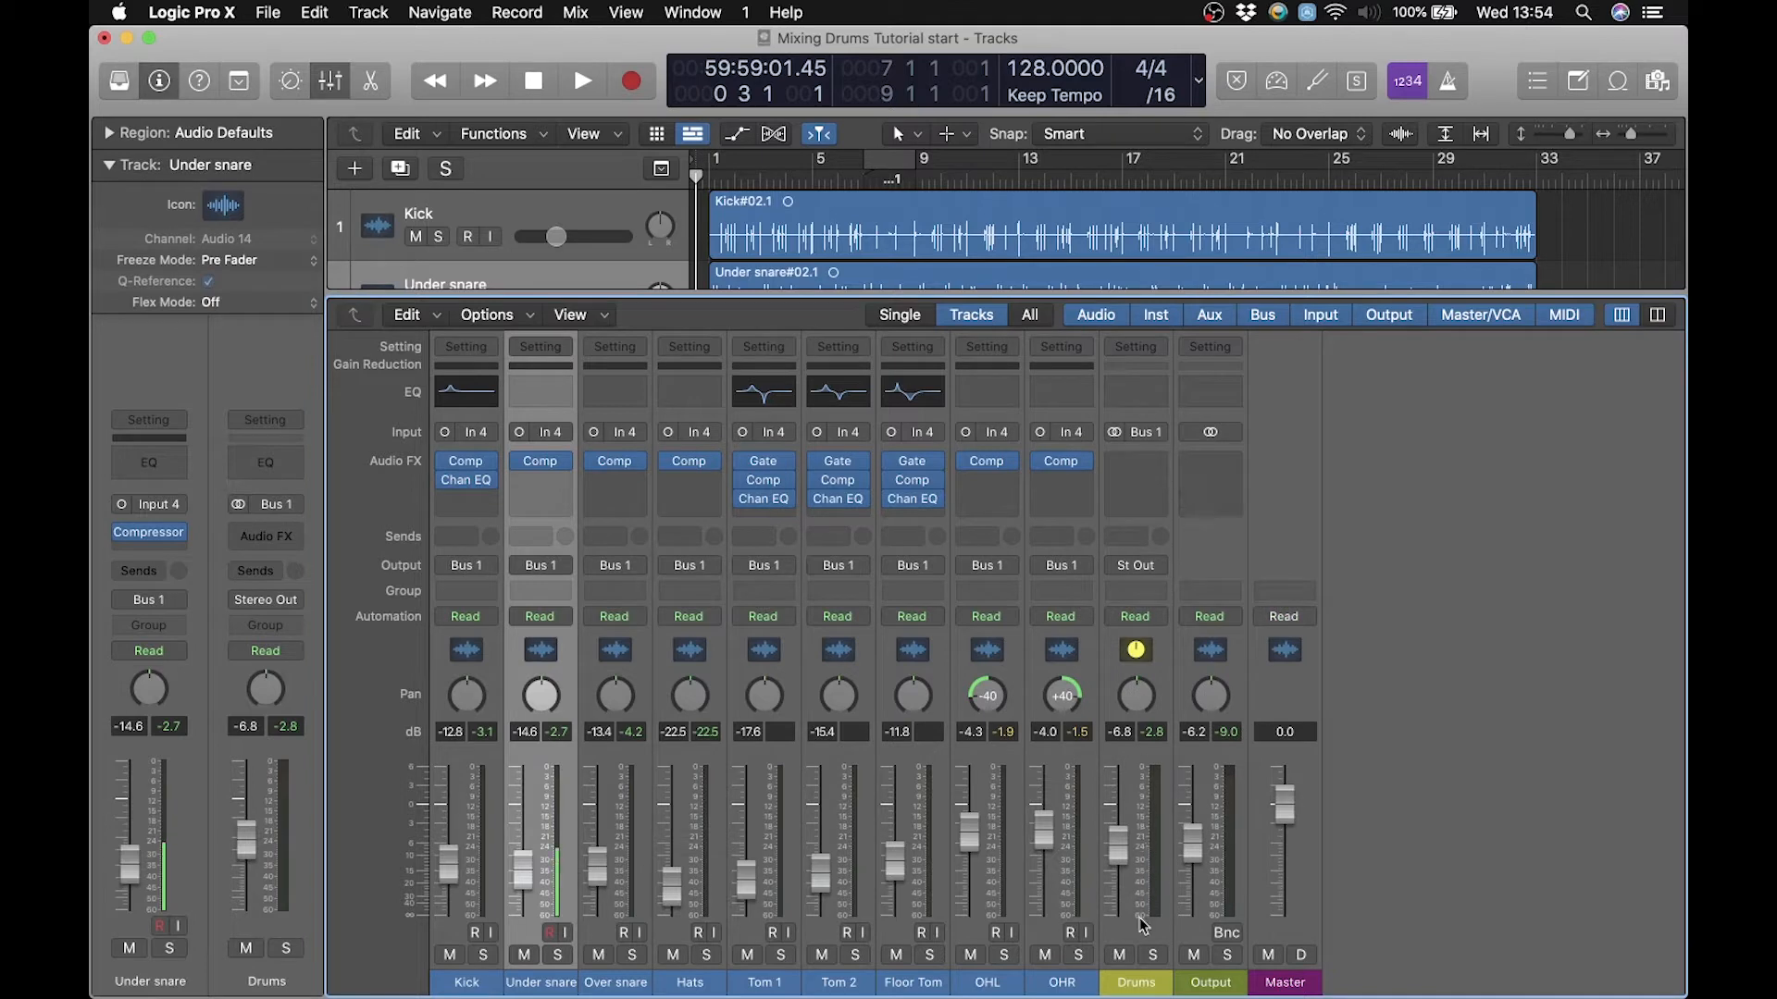
Insert a Multipressor on the Drums bus, bring its whole window into view, and load the Punchy Drums preset.
left_click(1146, 457)
mouse_move(1173, 777)
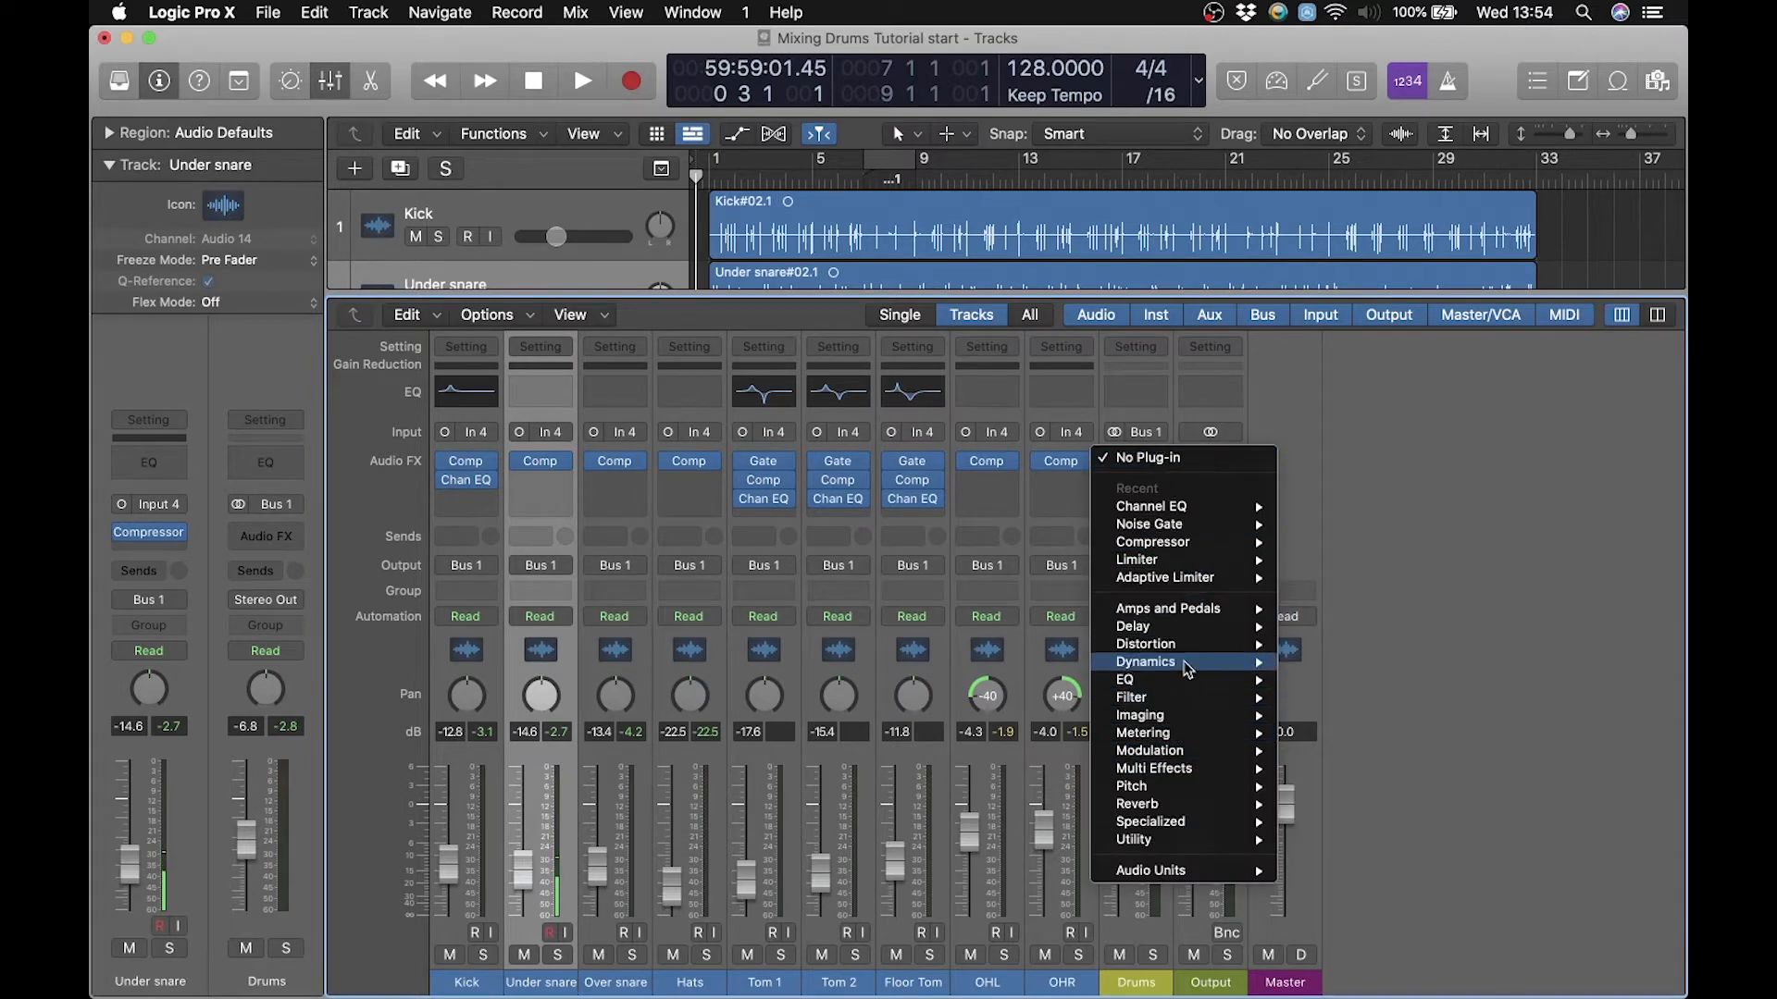
mouse_move(1186, 663)
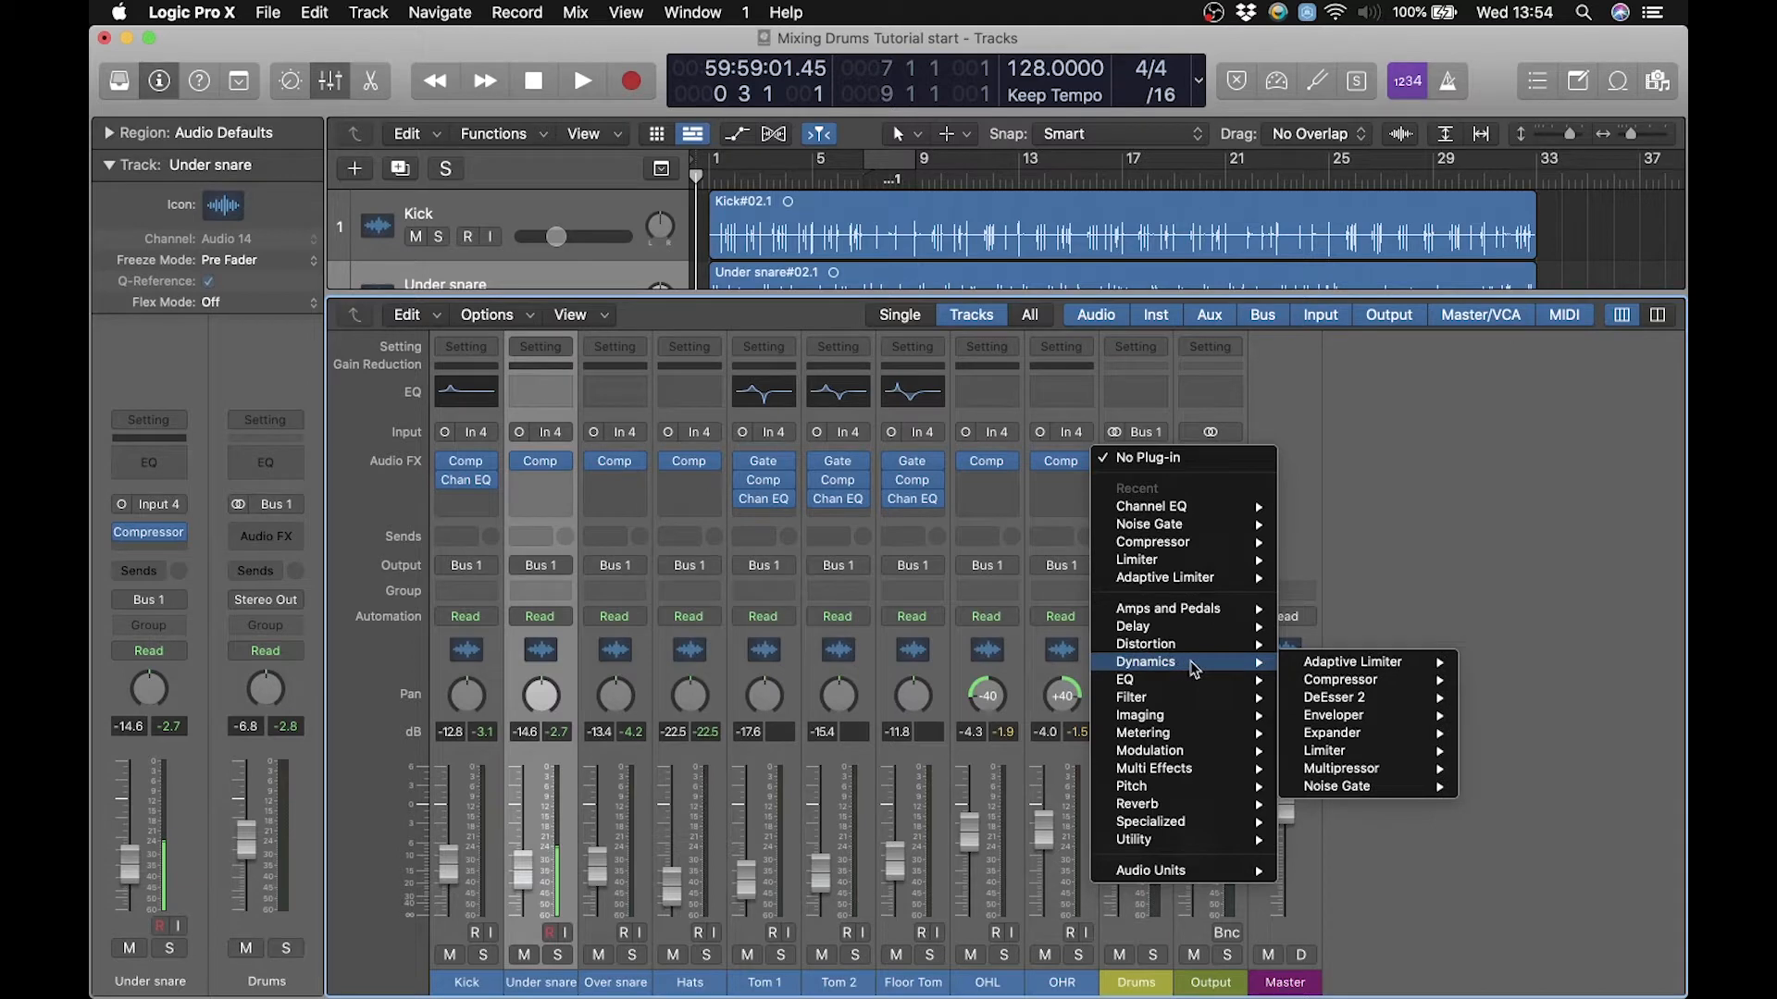
left_click(1346, 775)
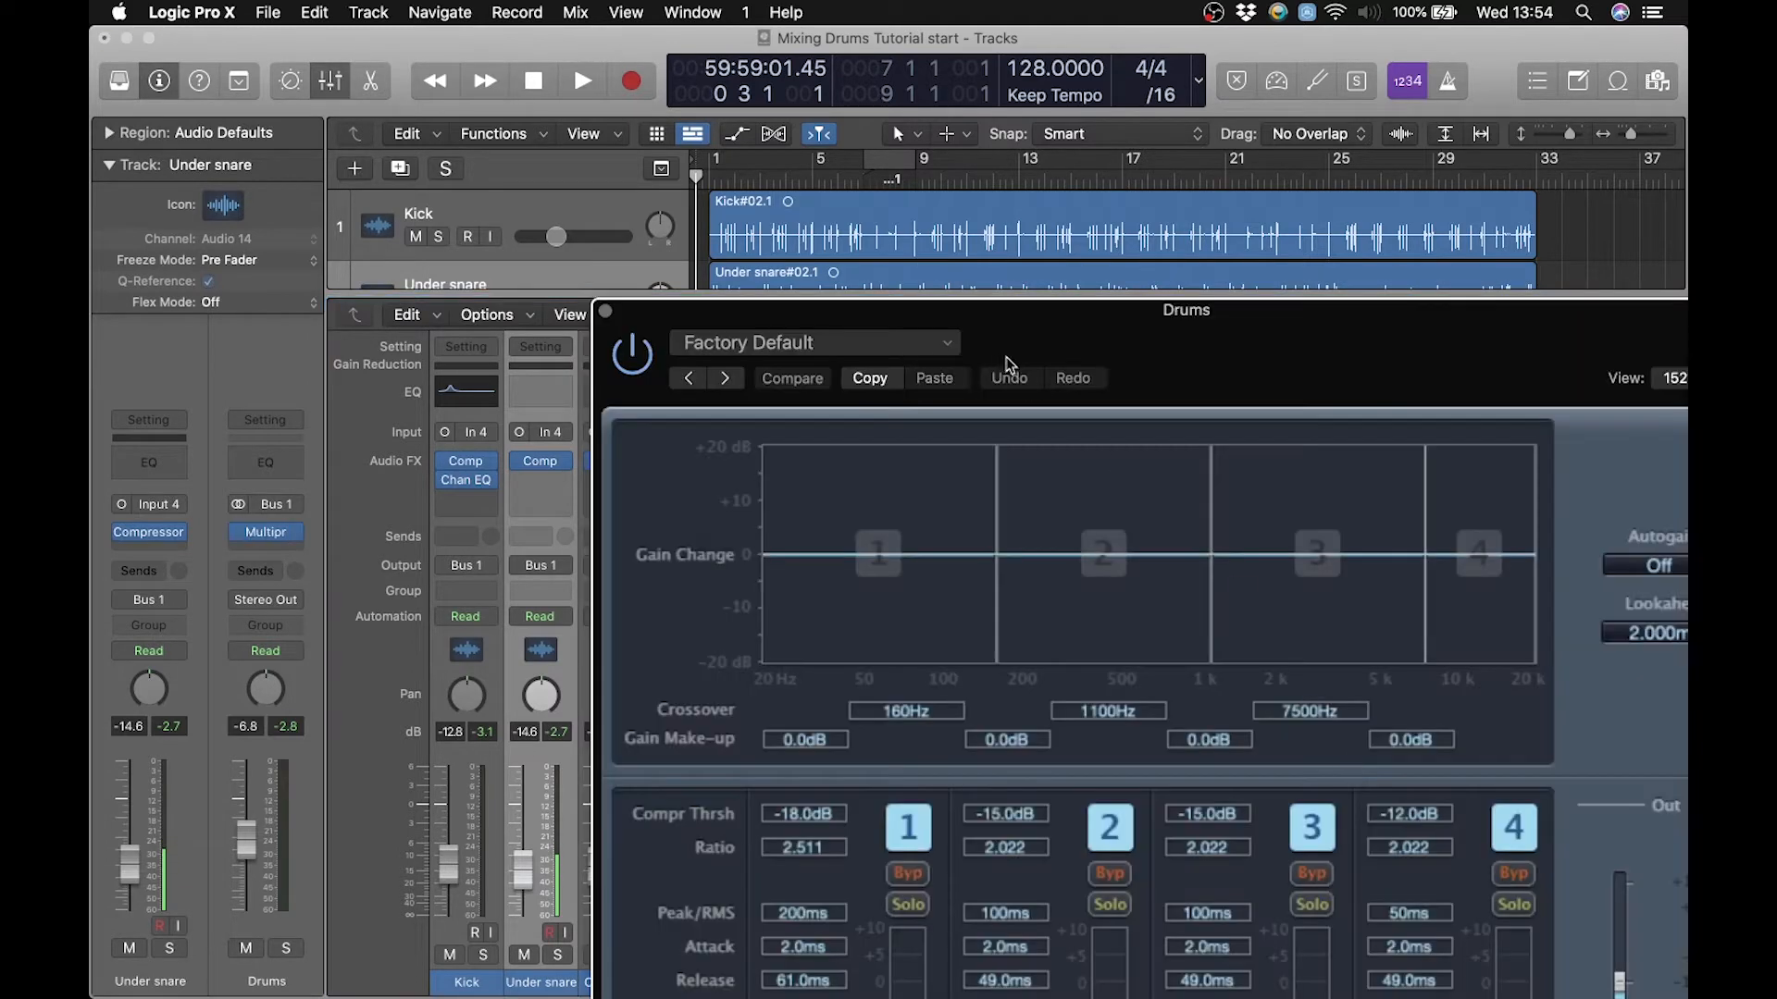
left_click_drag(1009, 364, 659, 94)
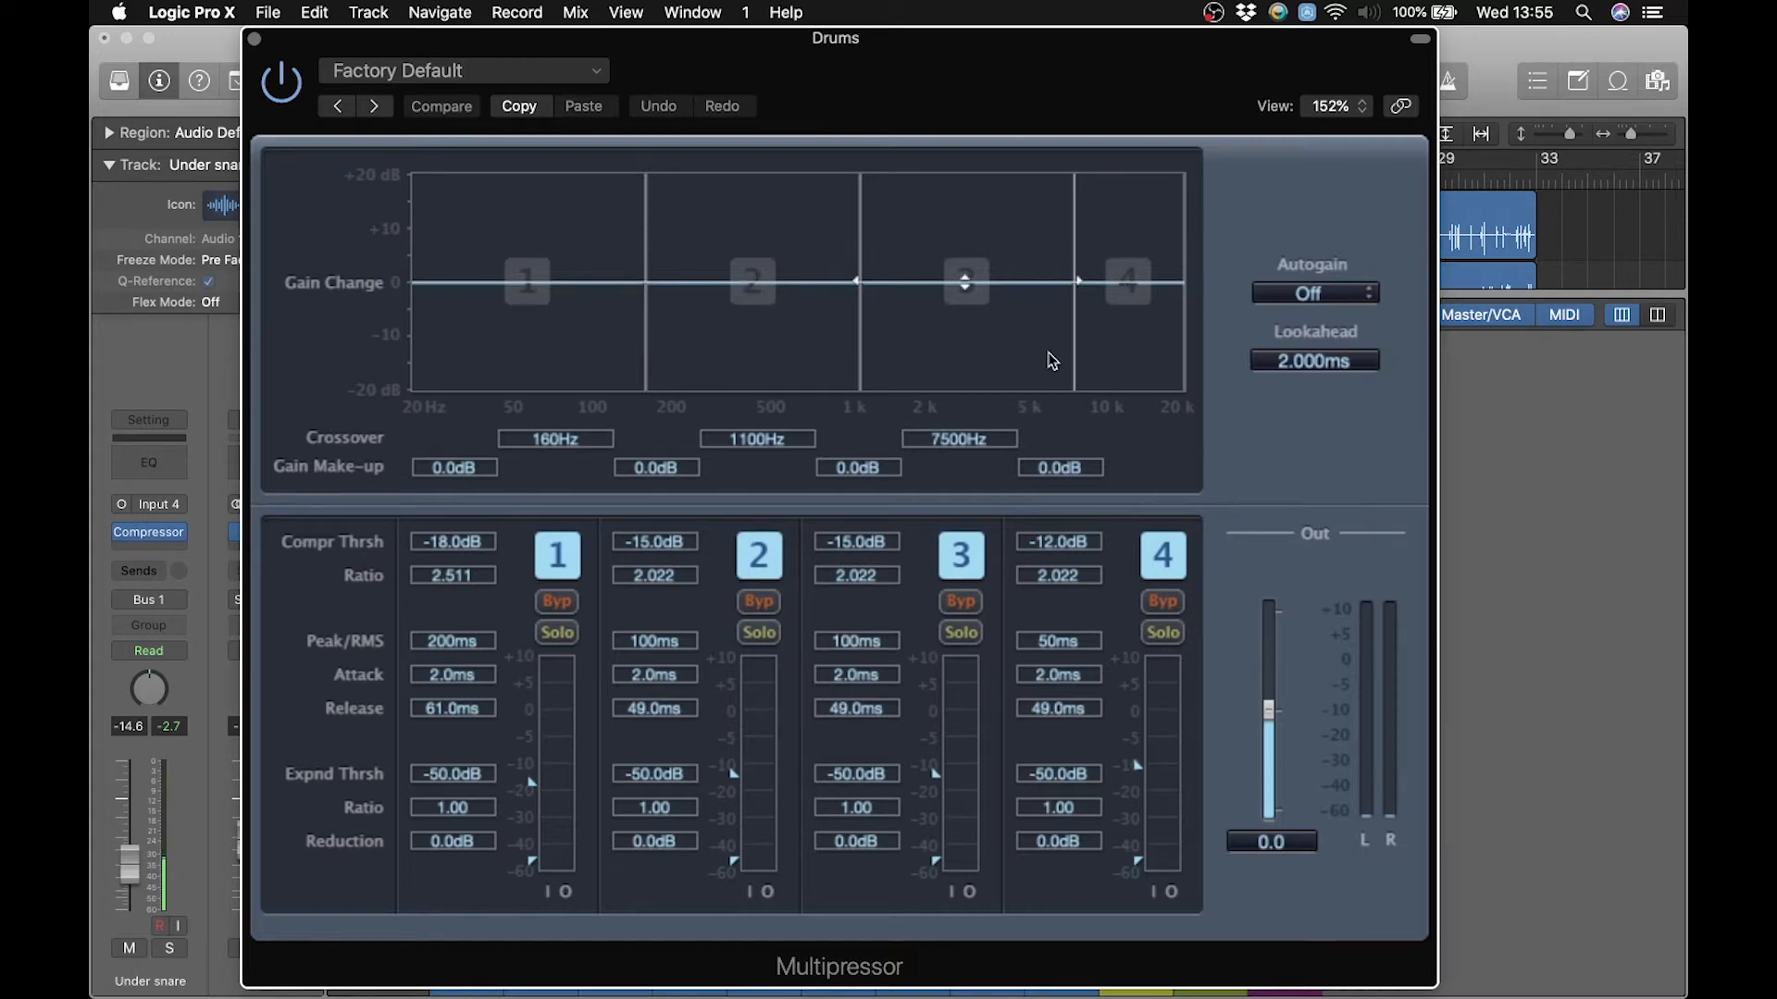
left_click(562, 71)
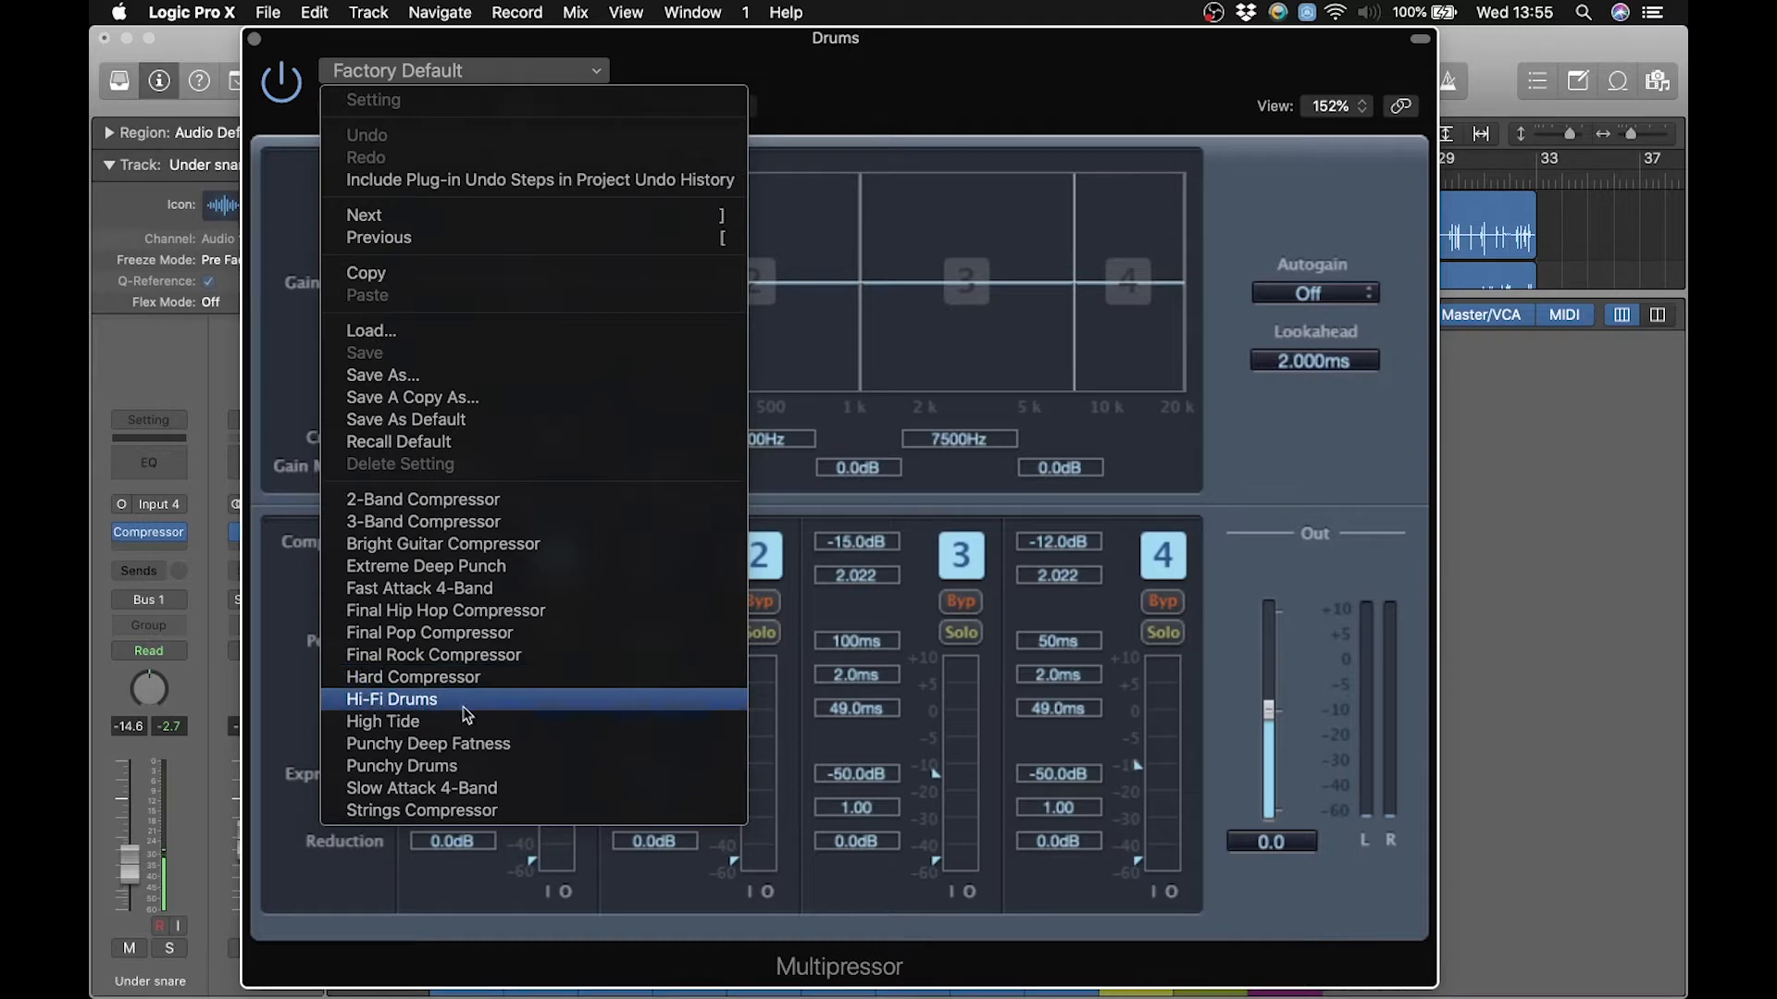
left_click(475, 766)
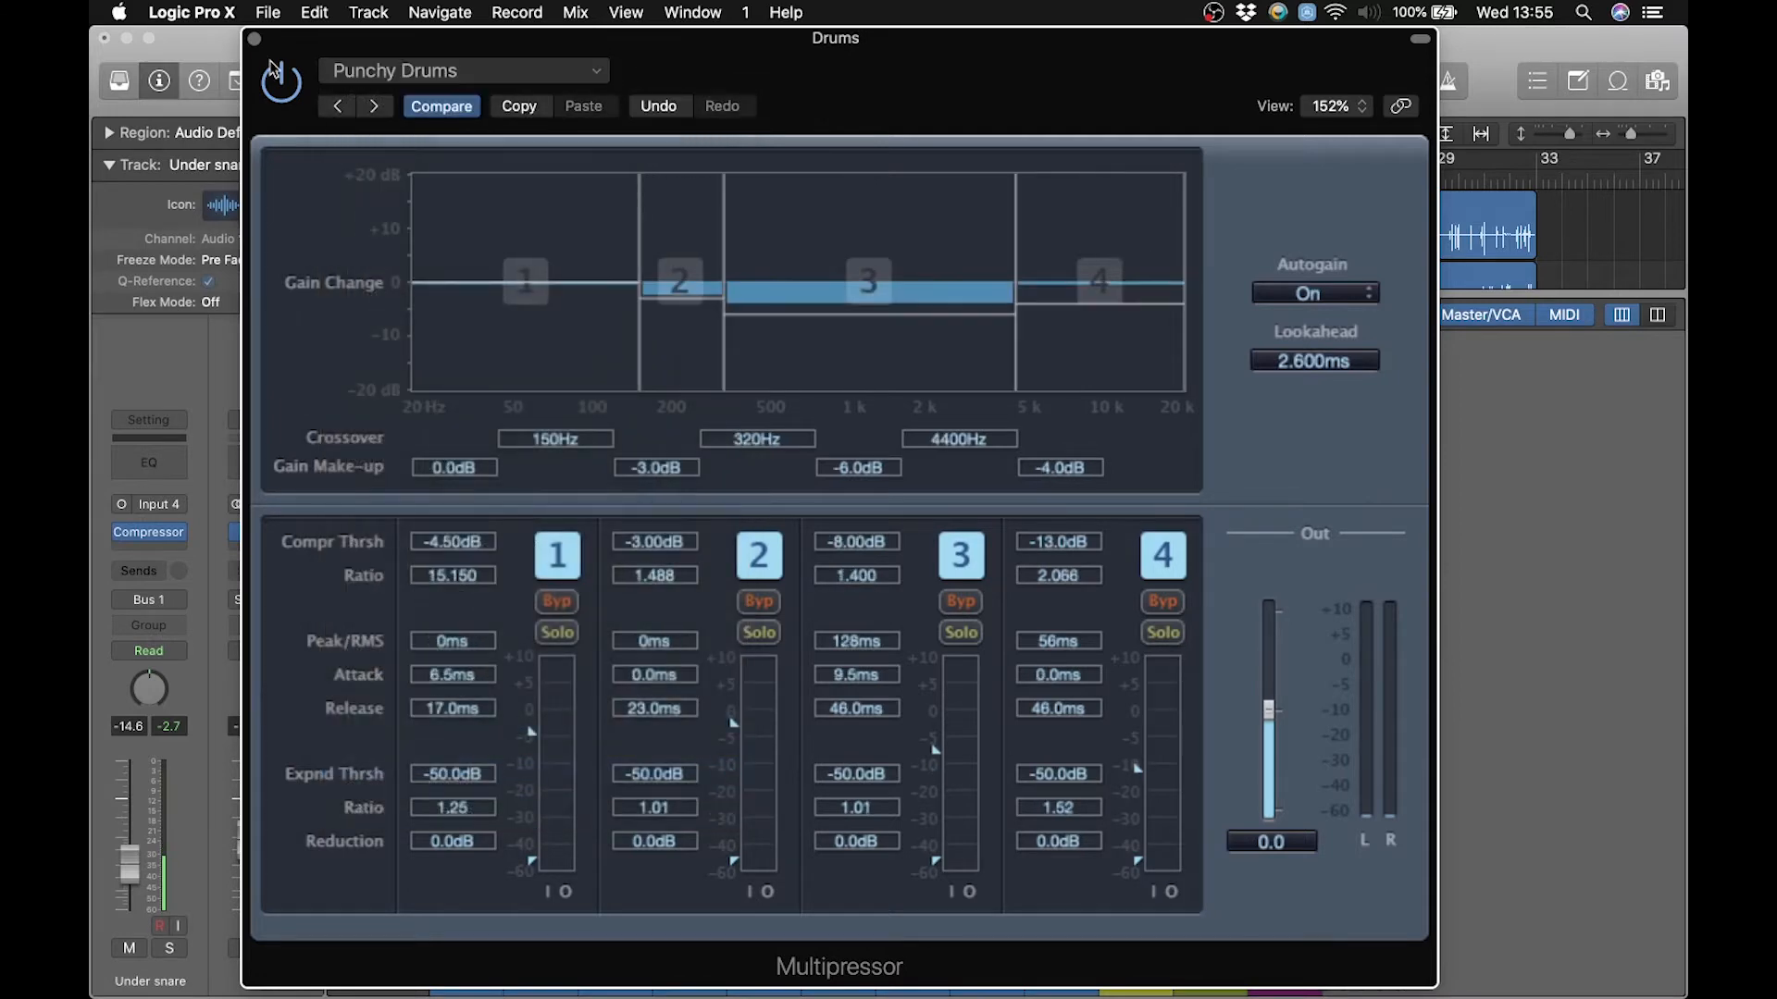
Close the Multipressor and, during playback, set Drums to -5.5 dB, cycle bars 1 to 9, raise Output to -1.2 dB, and stop.
left_click(254, 41)
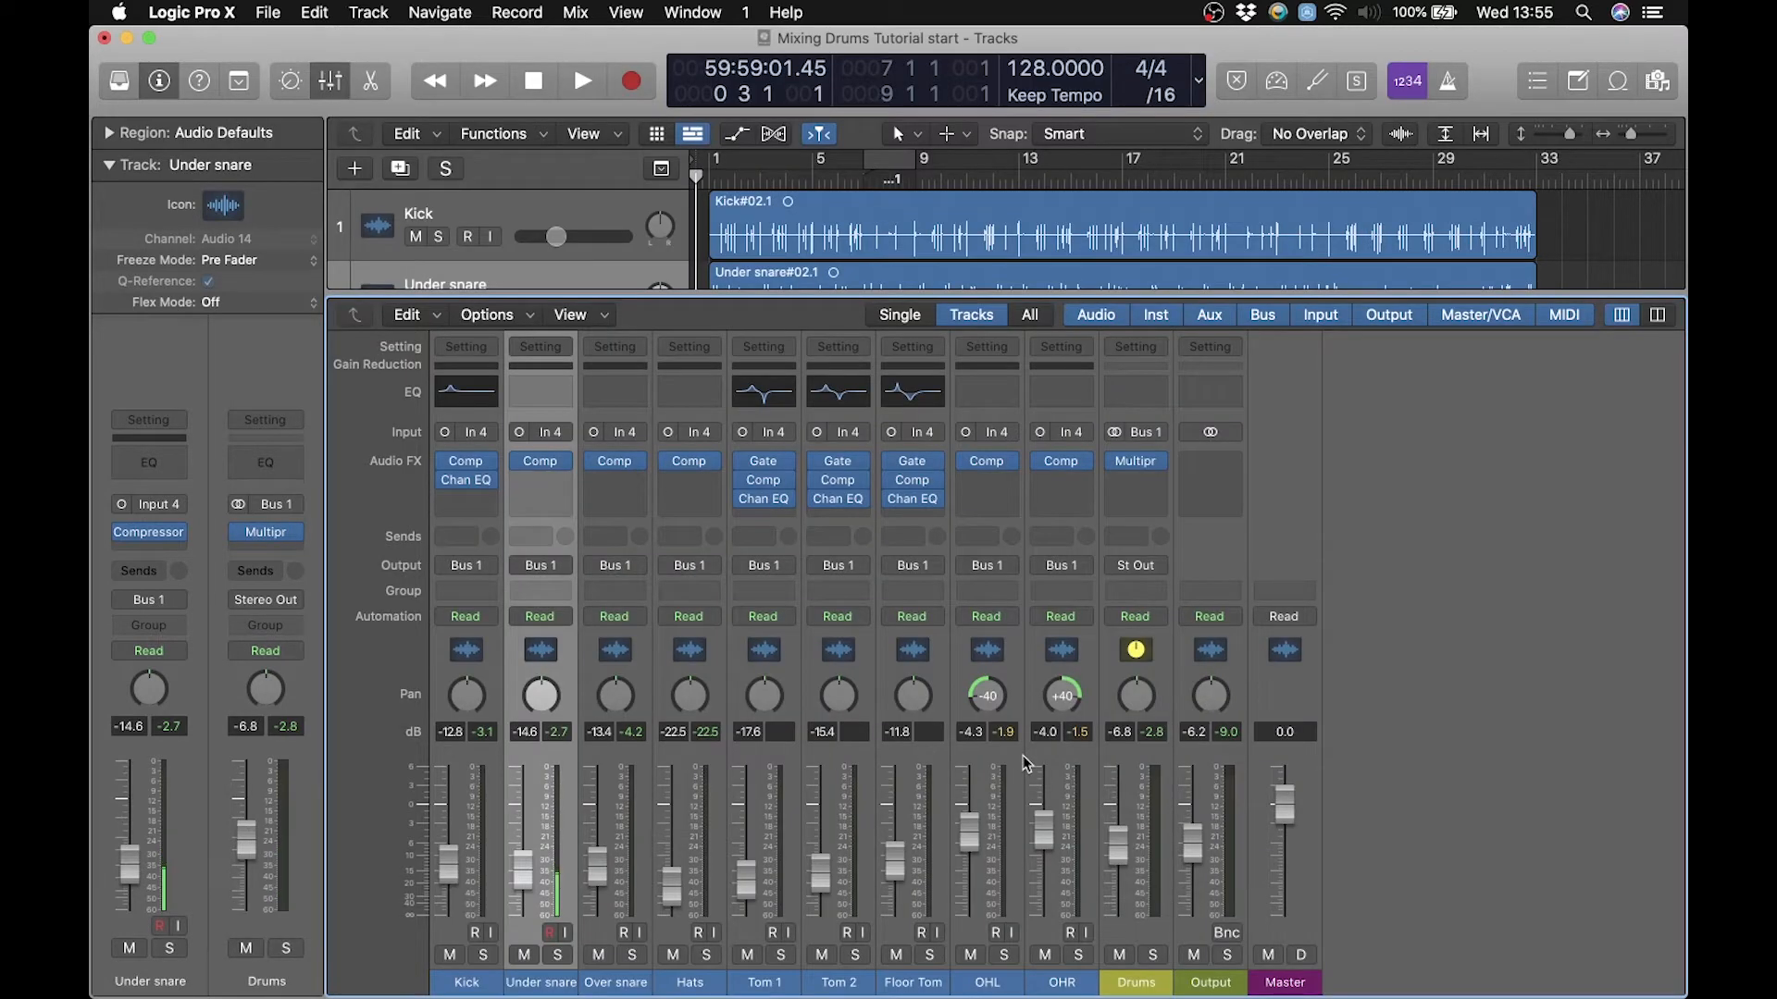
key("space")
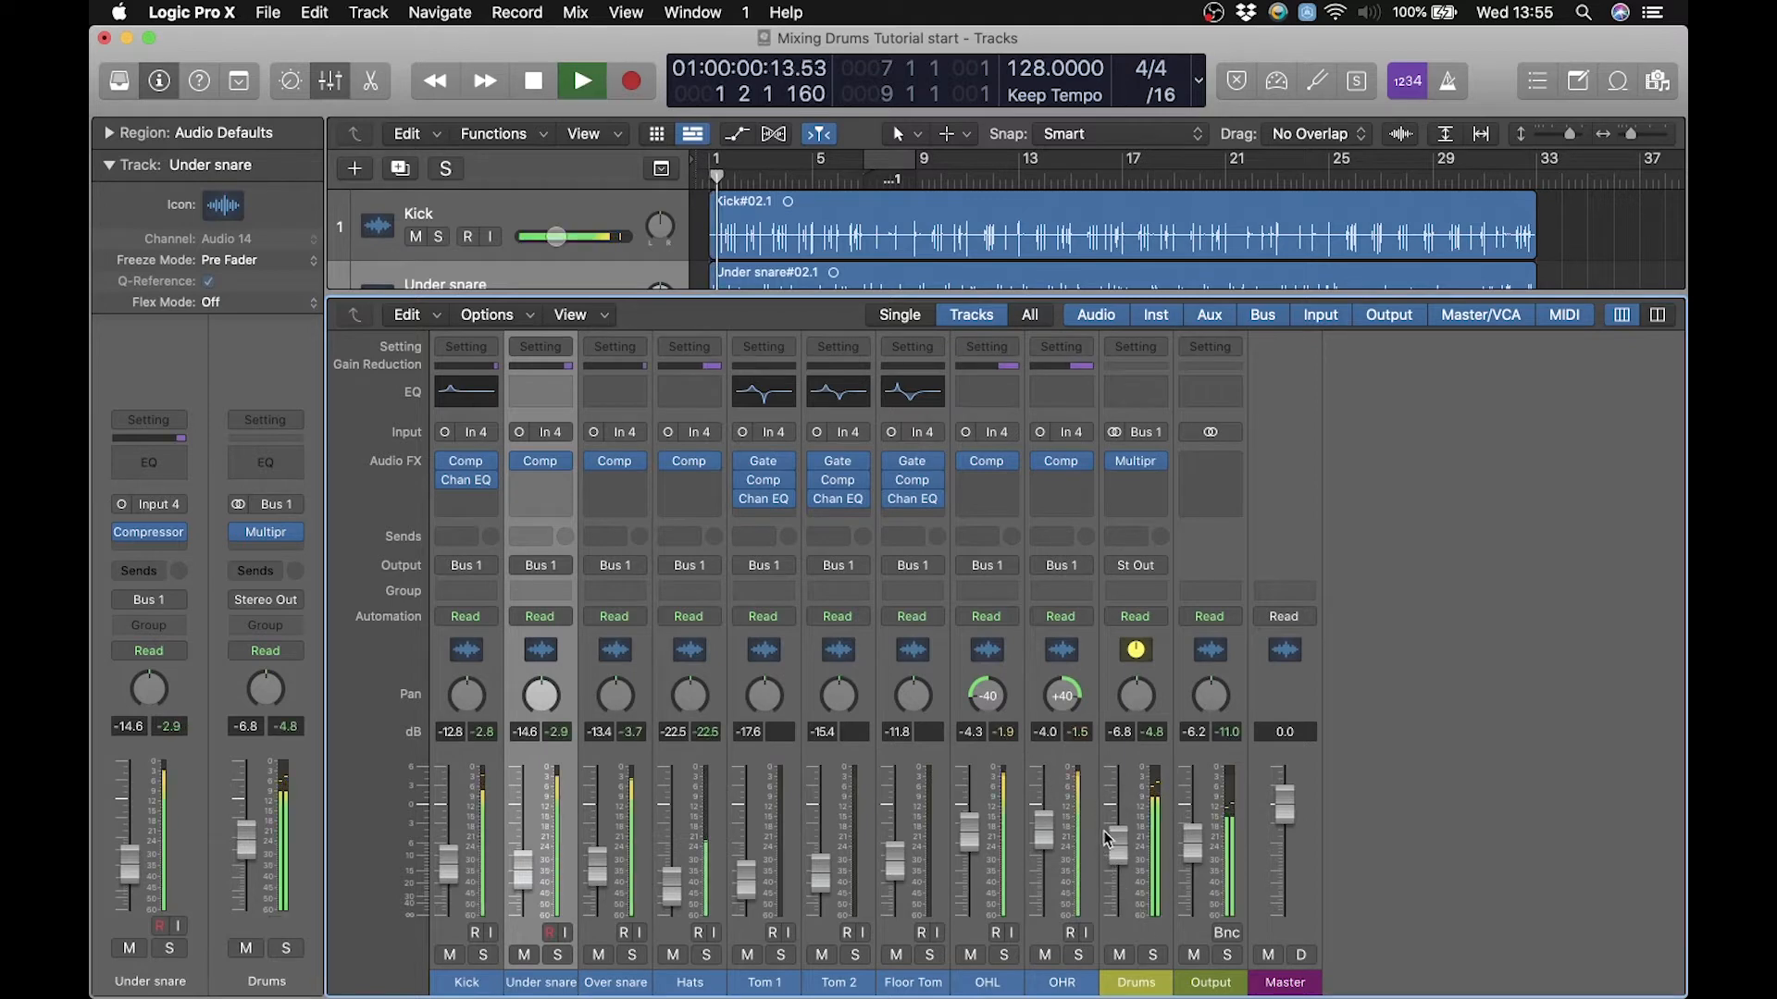
left_click_drag(1118, 846, 1118, 840)
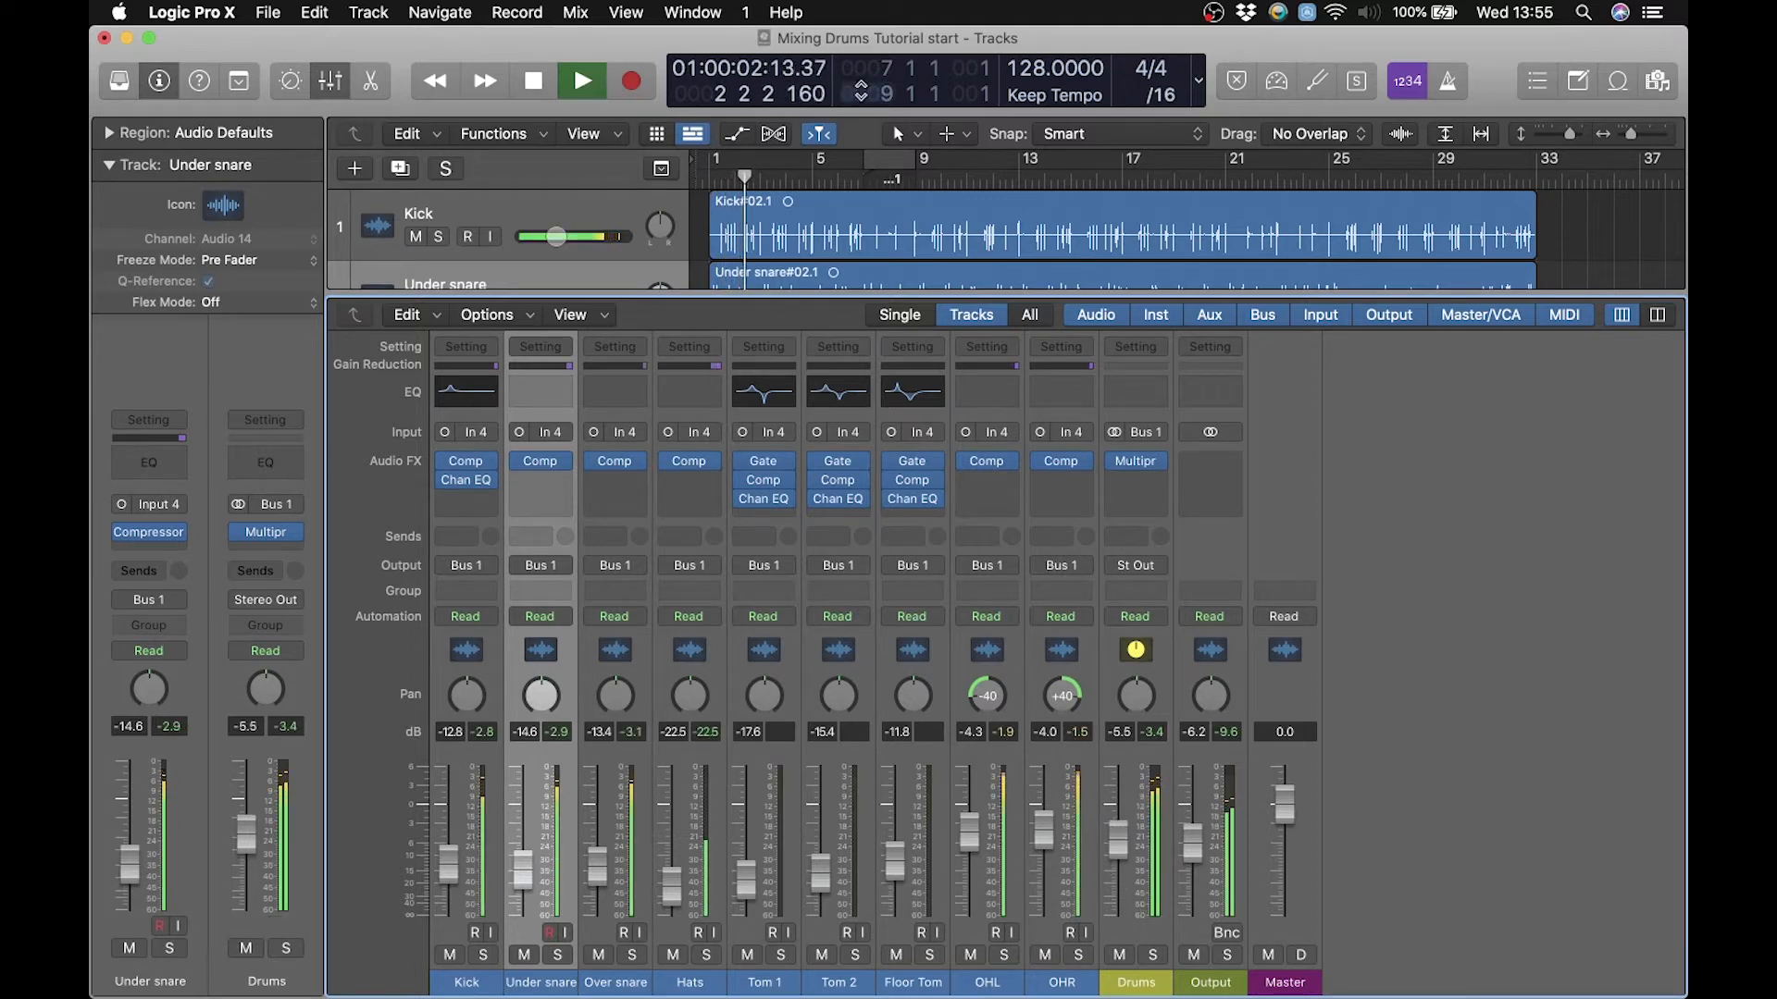
left_click_drag(714, 163, 914, 167)
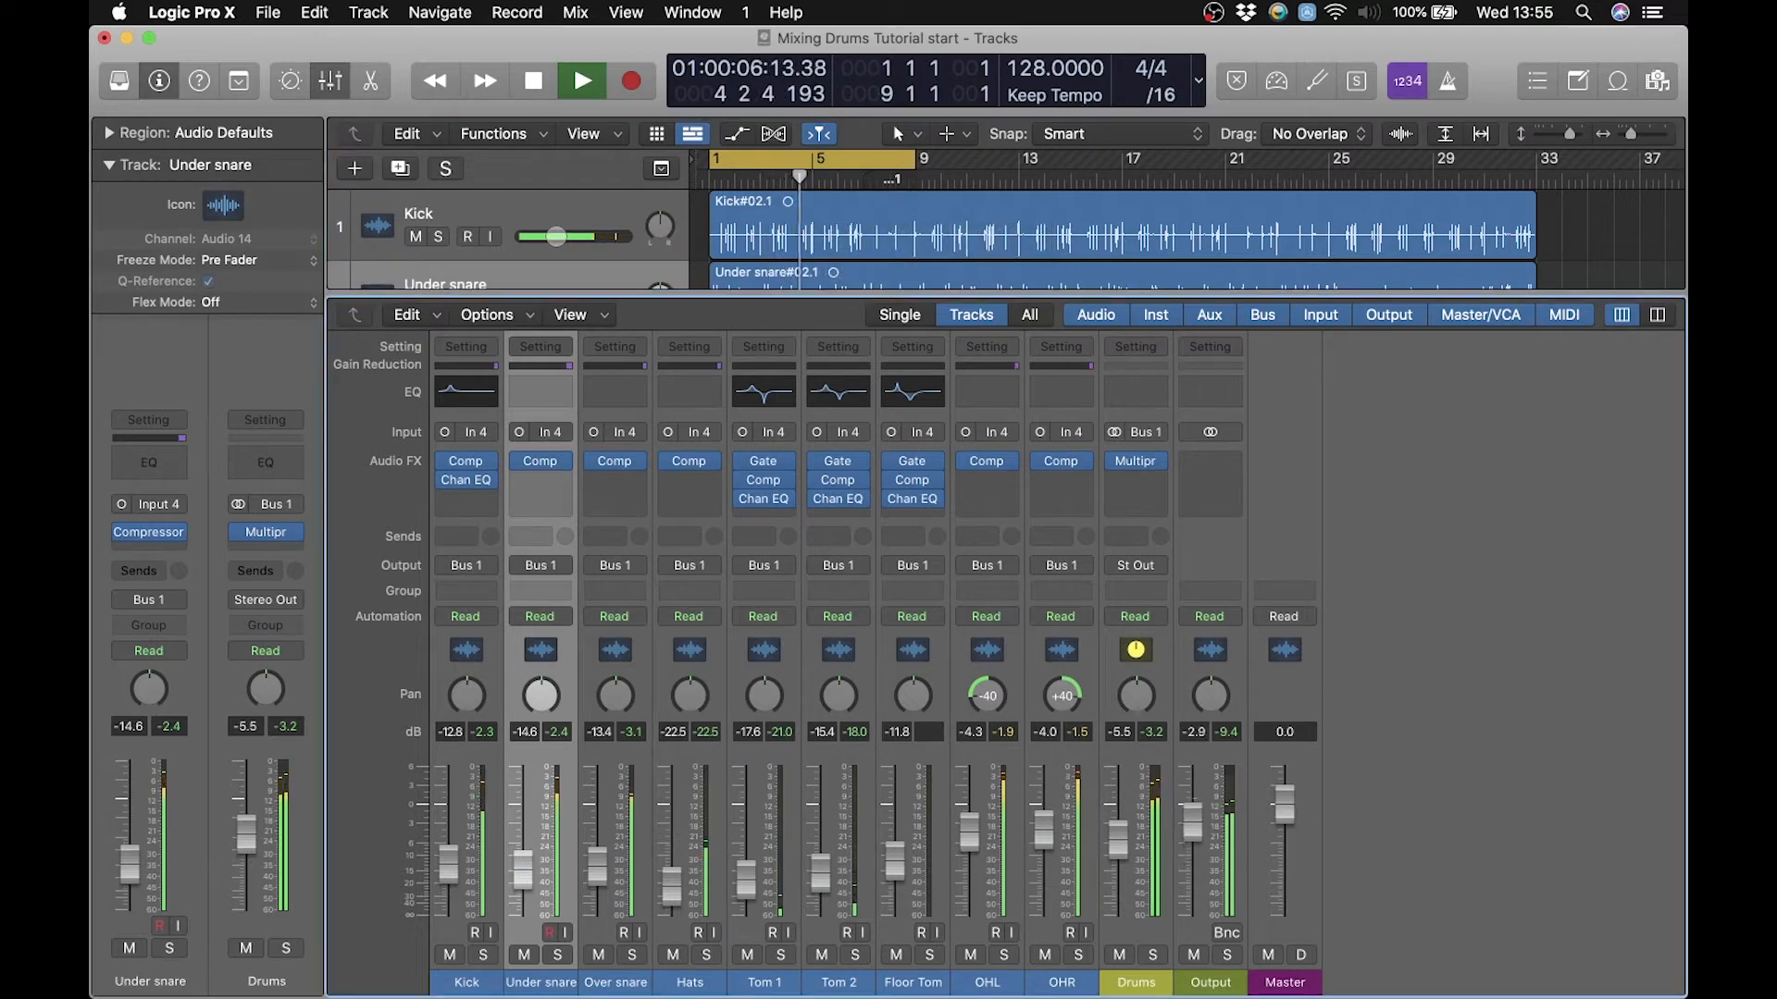
left_click_drag(1193, 822, 1193, 814)
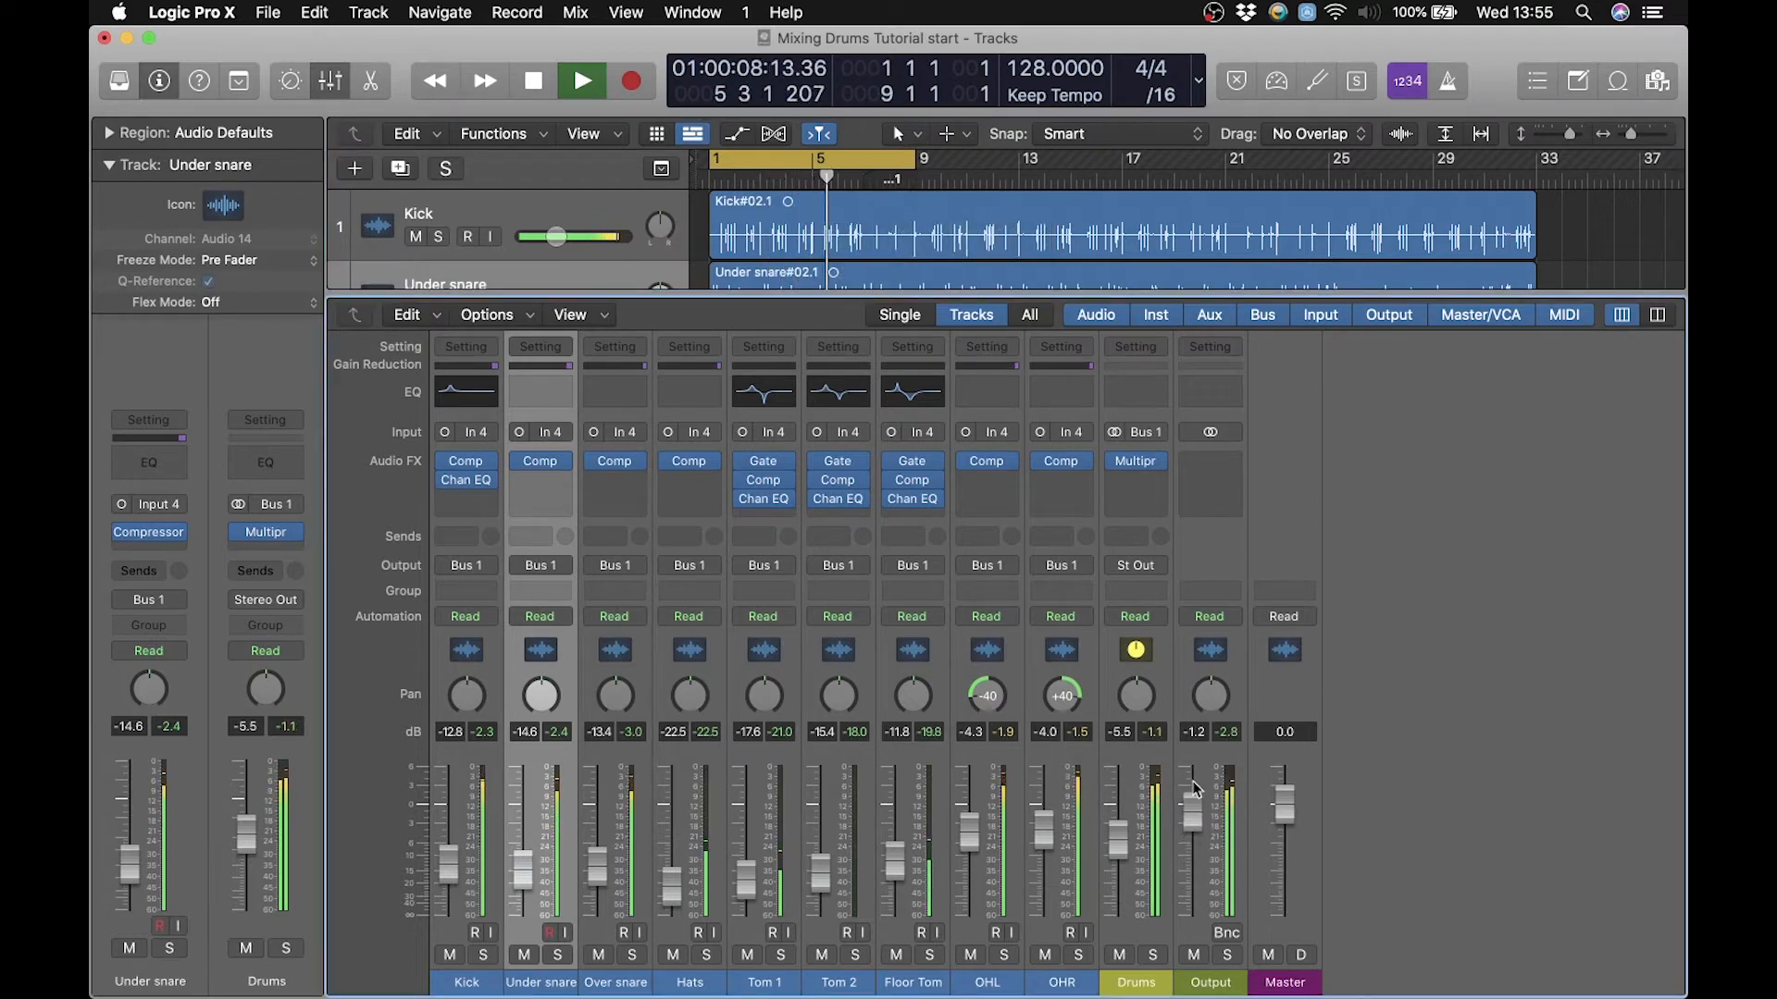
key("space")
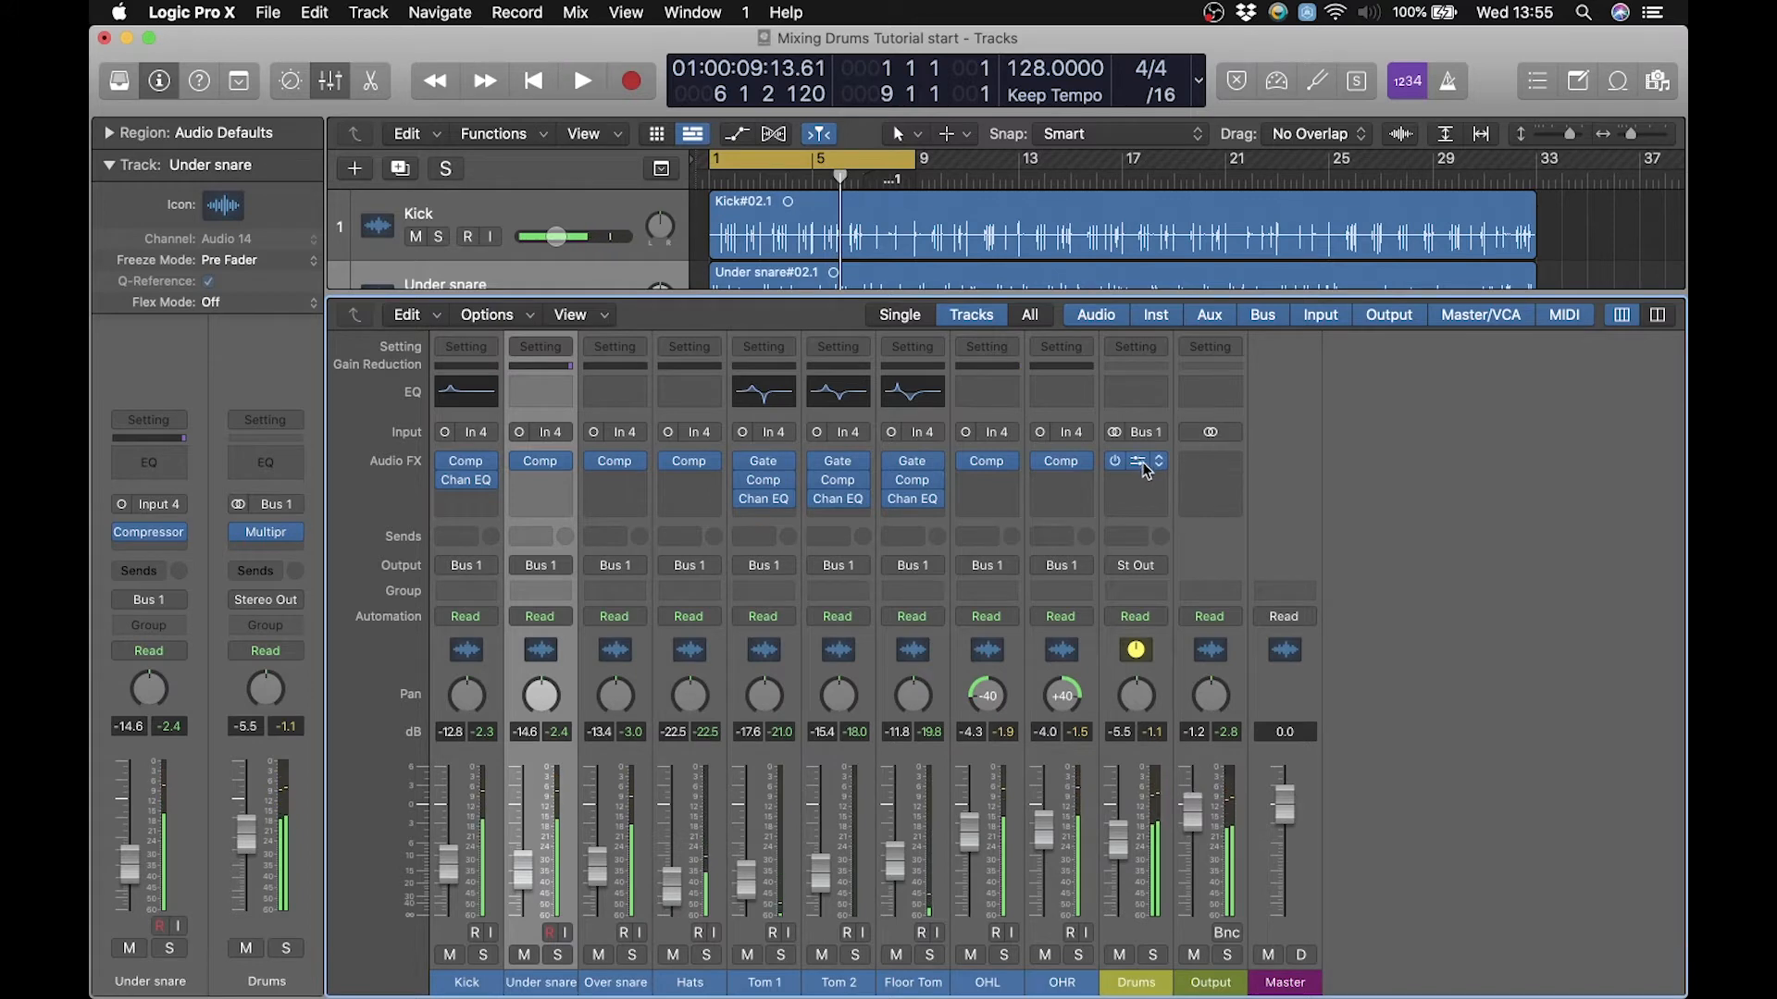
Reopen the Drums bus Multipressor and compare the Punchy Drums preset bypassed and active during playback.
left_click(1145, 468)
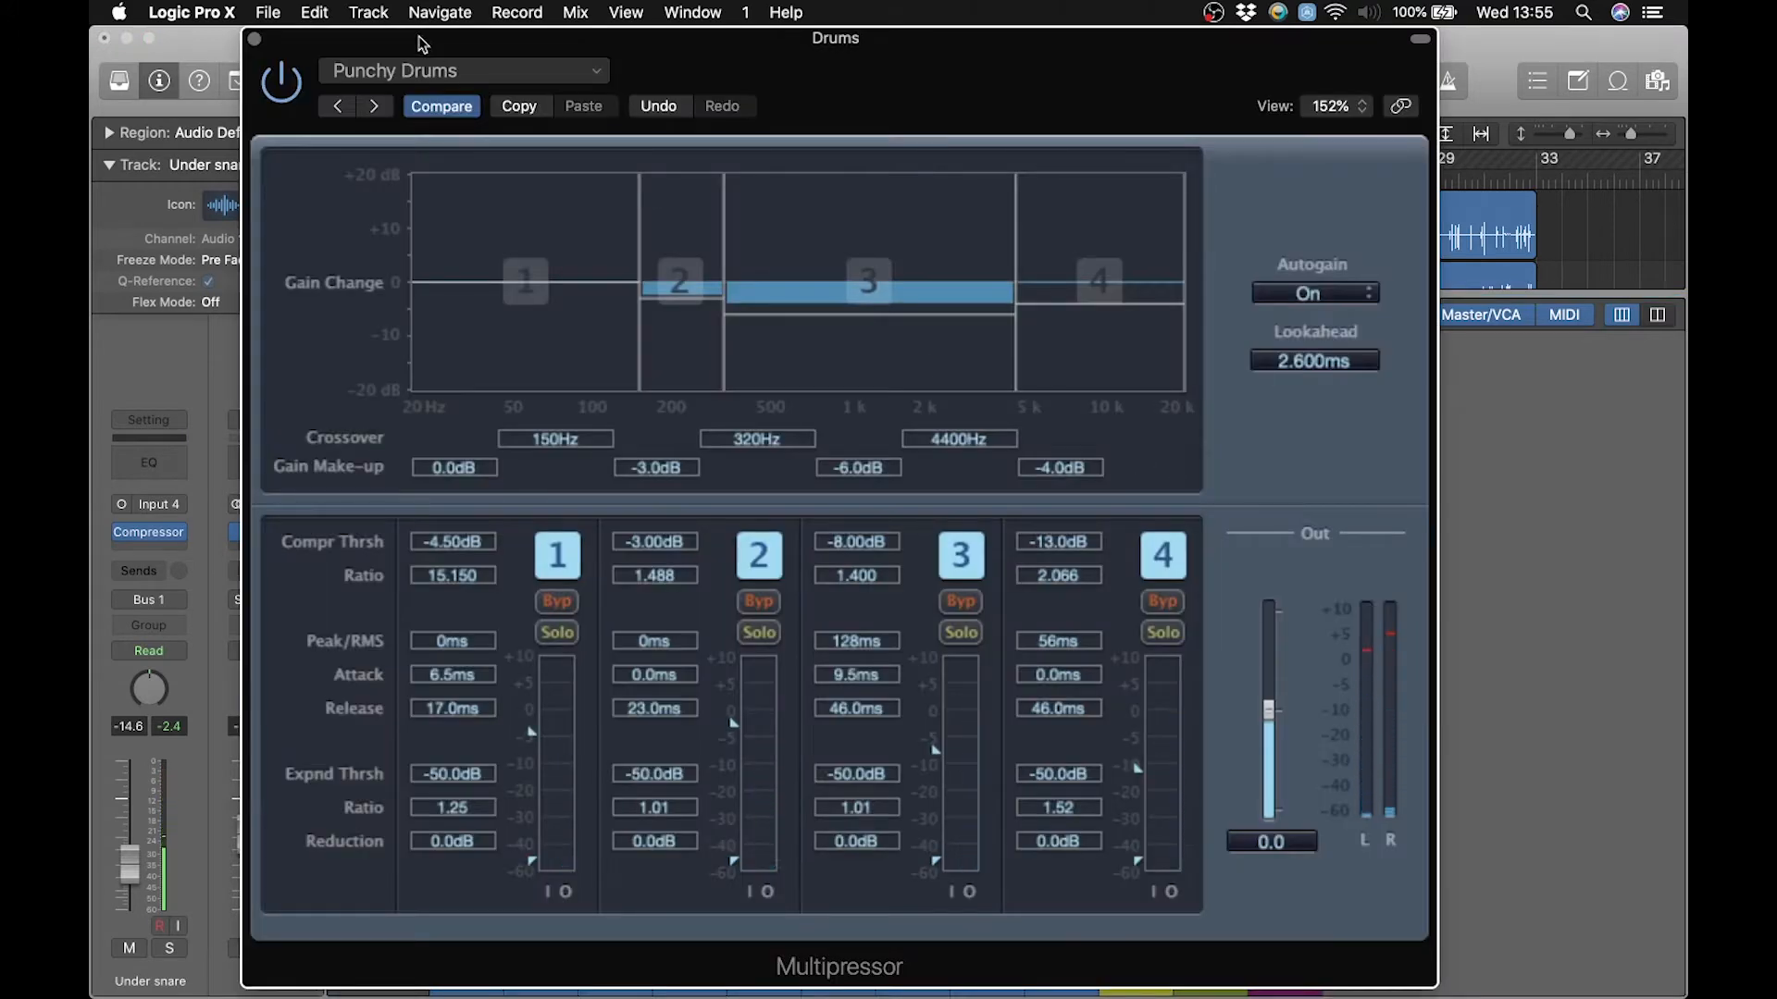
left_click_drag(418, 44, 468, 43)
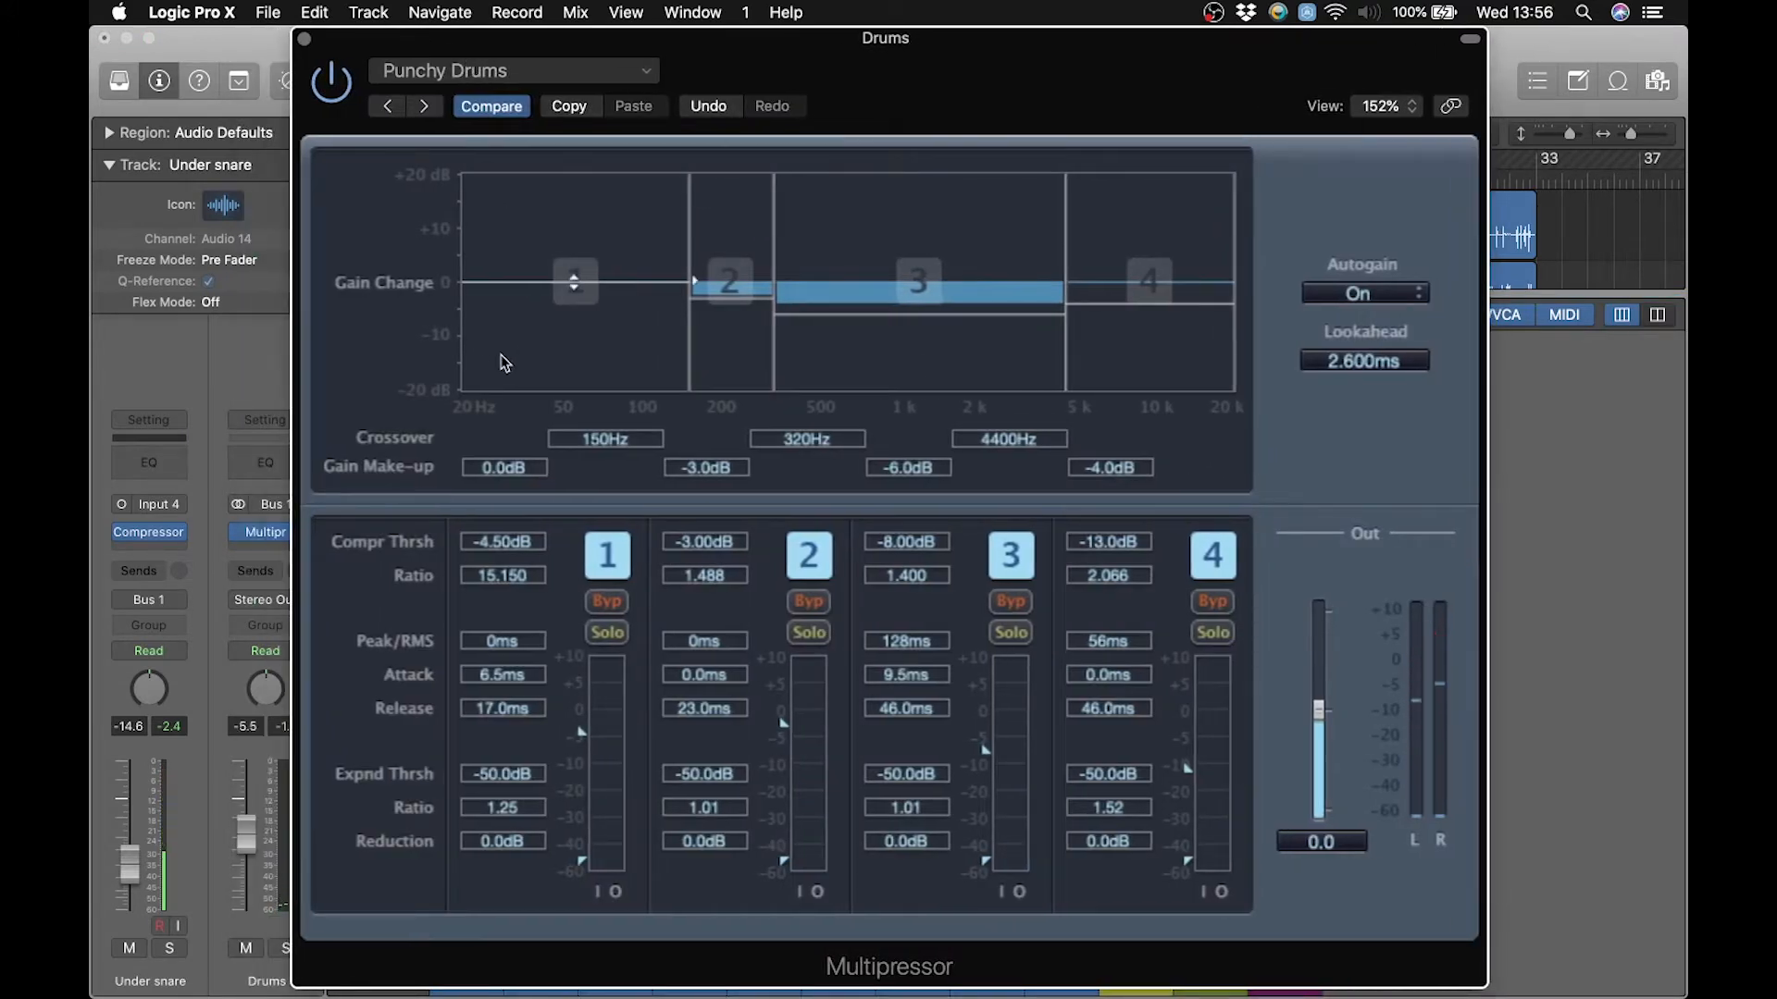
key("space")
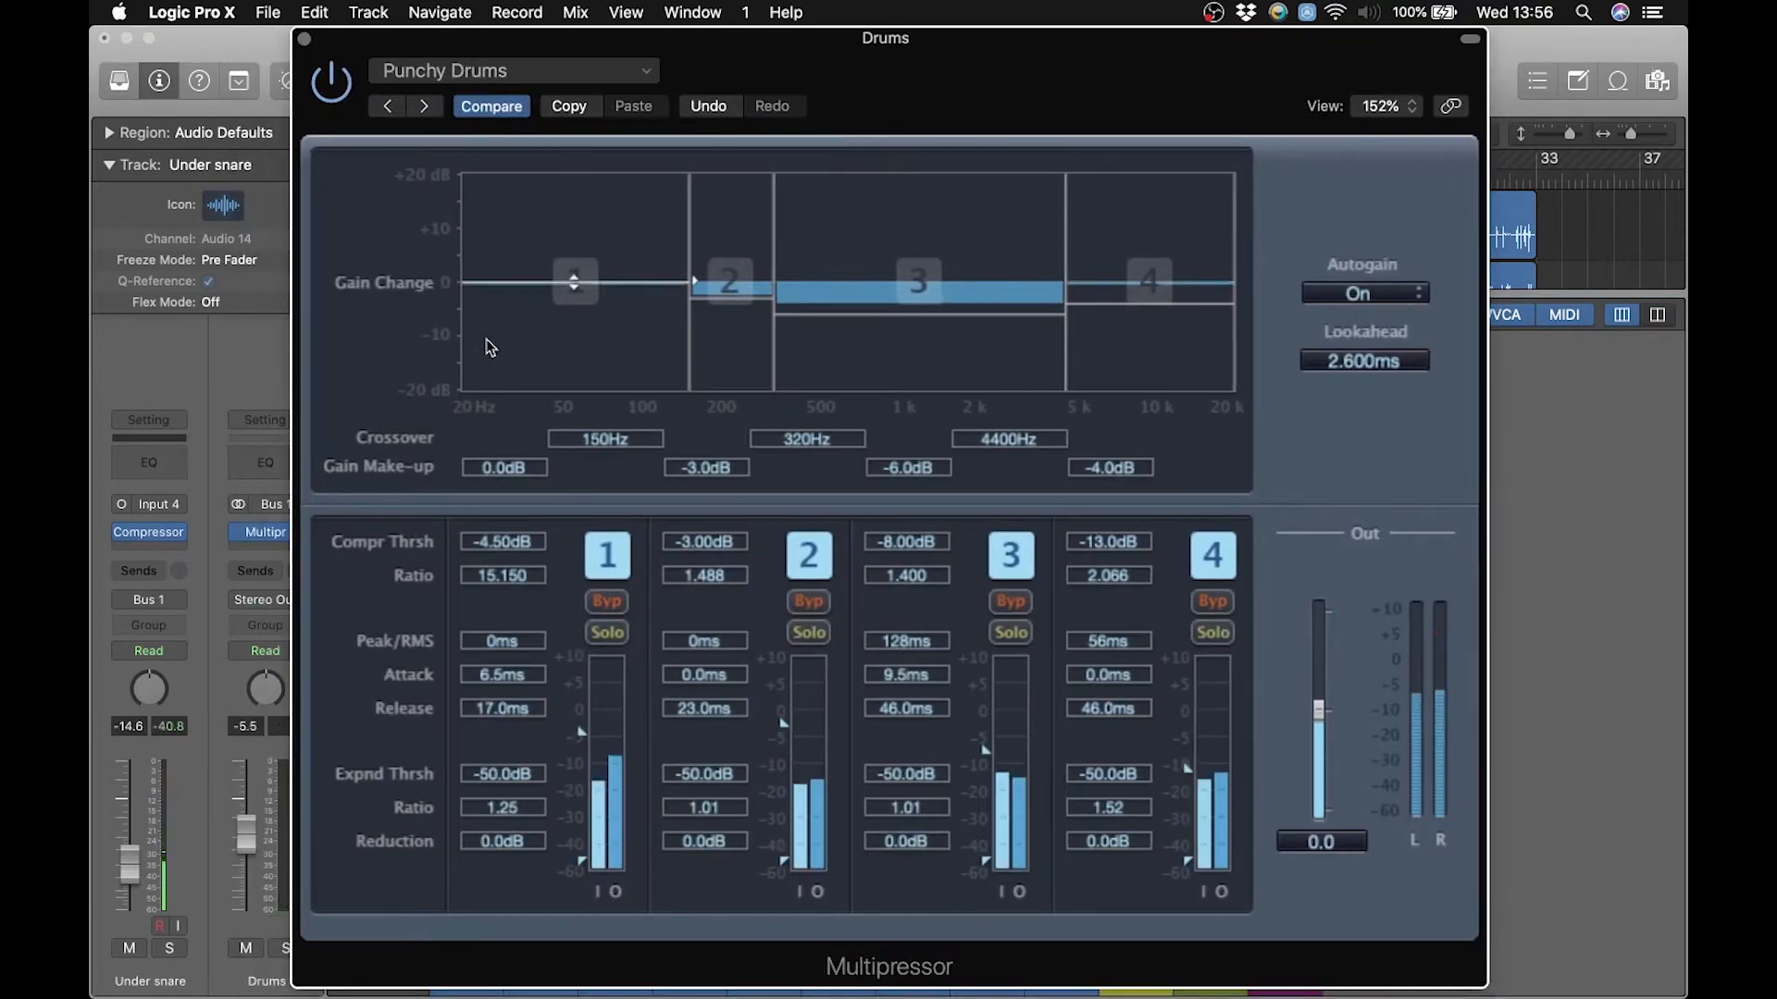
left_click(333, 83)
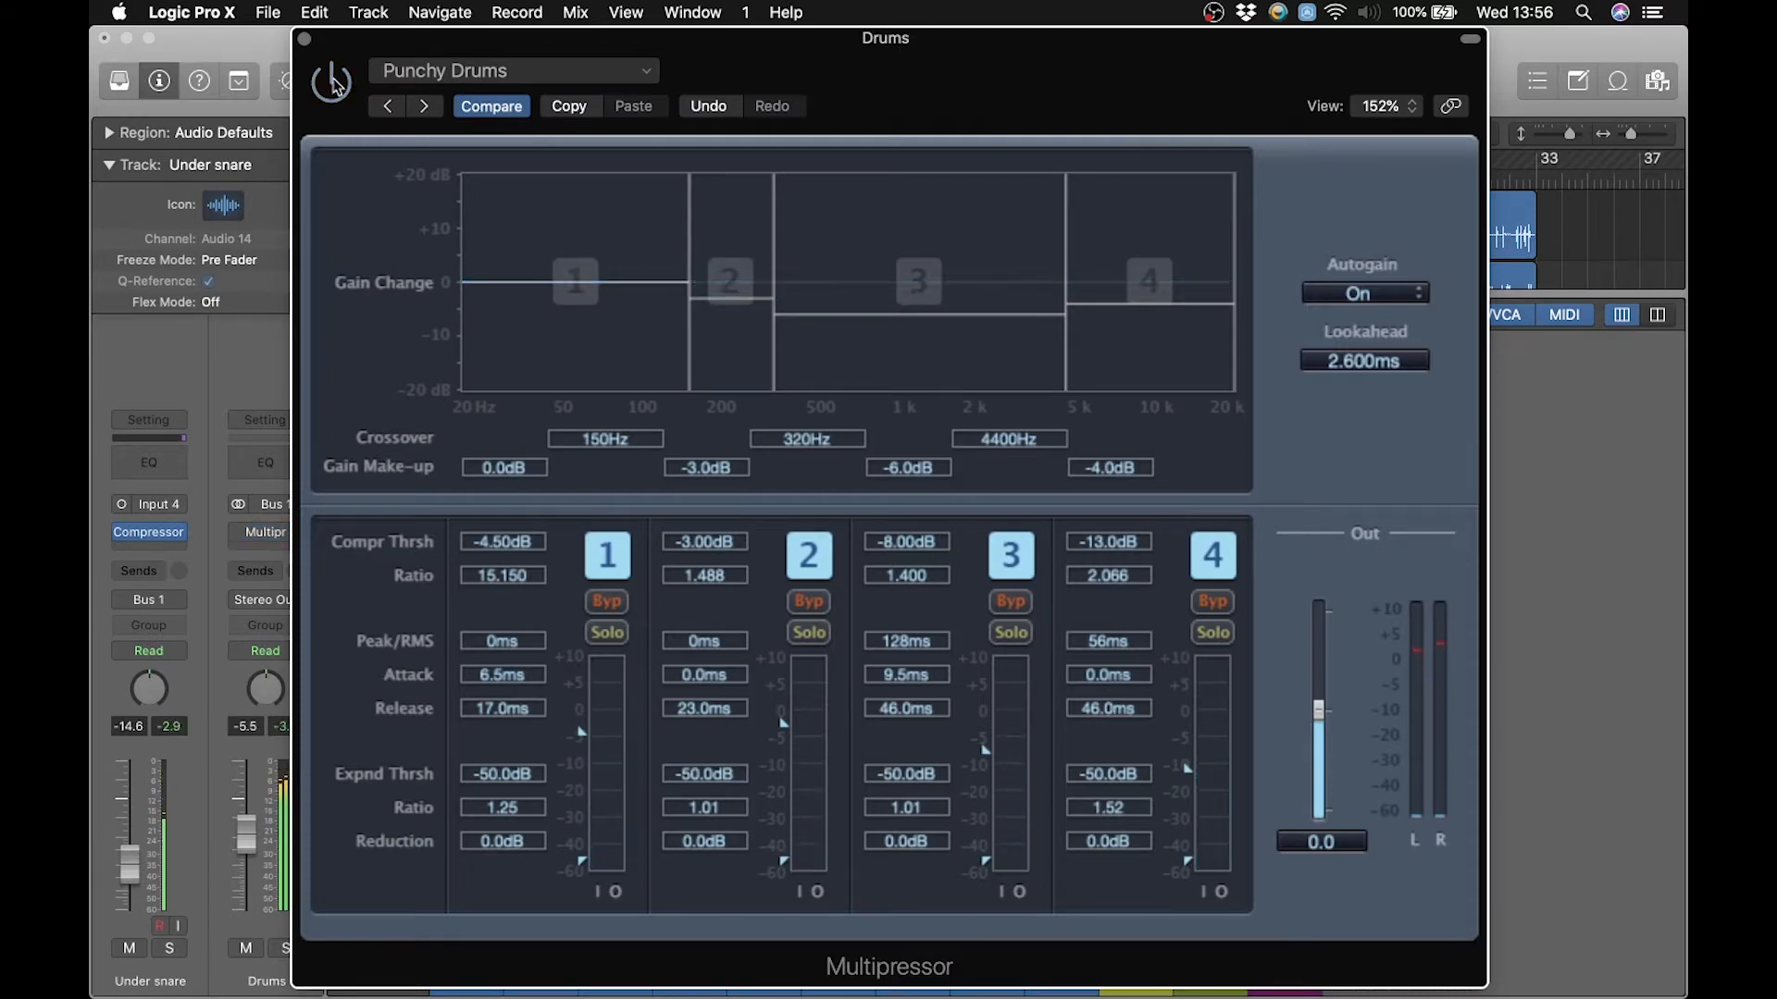
left_click(333, 83)
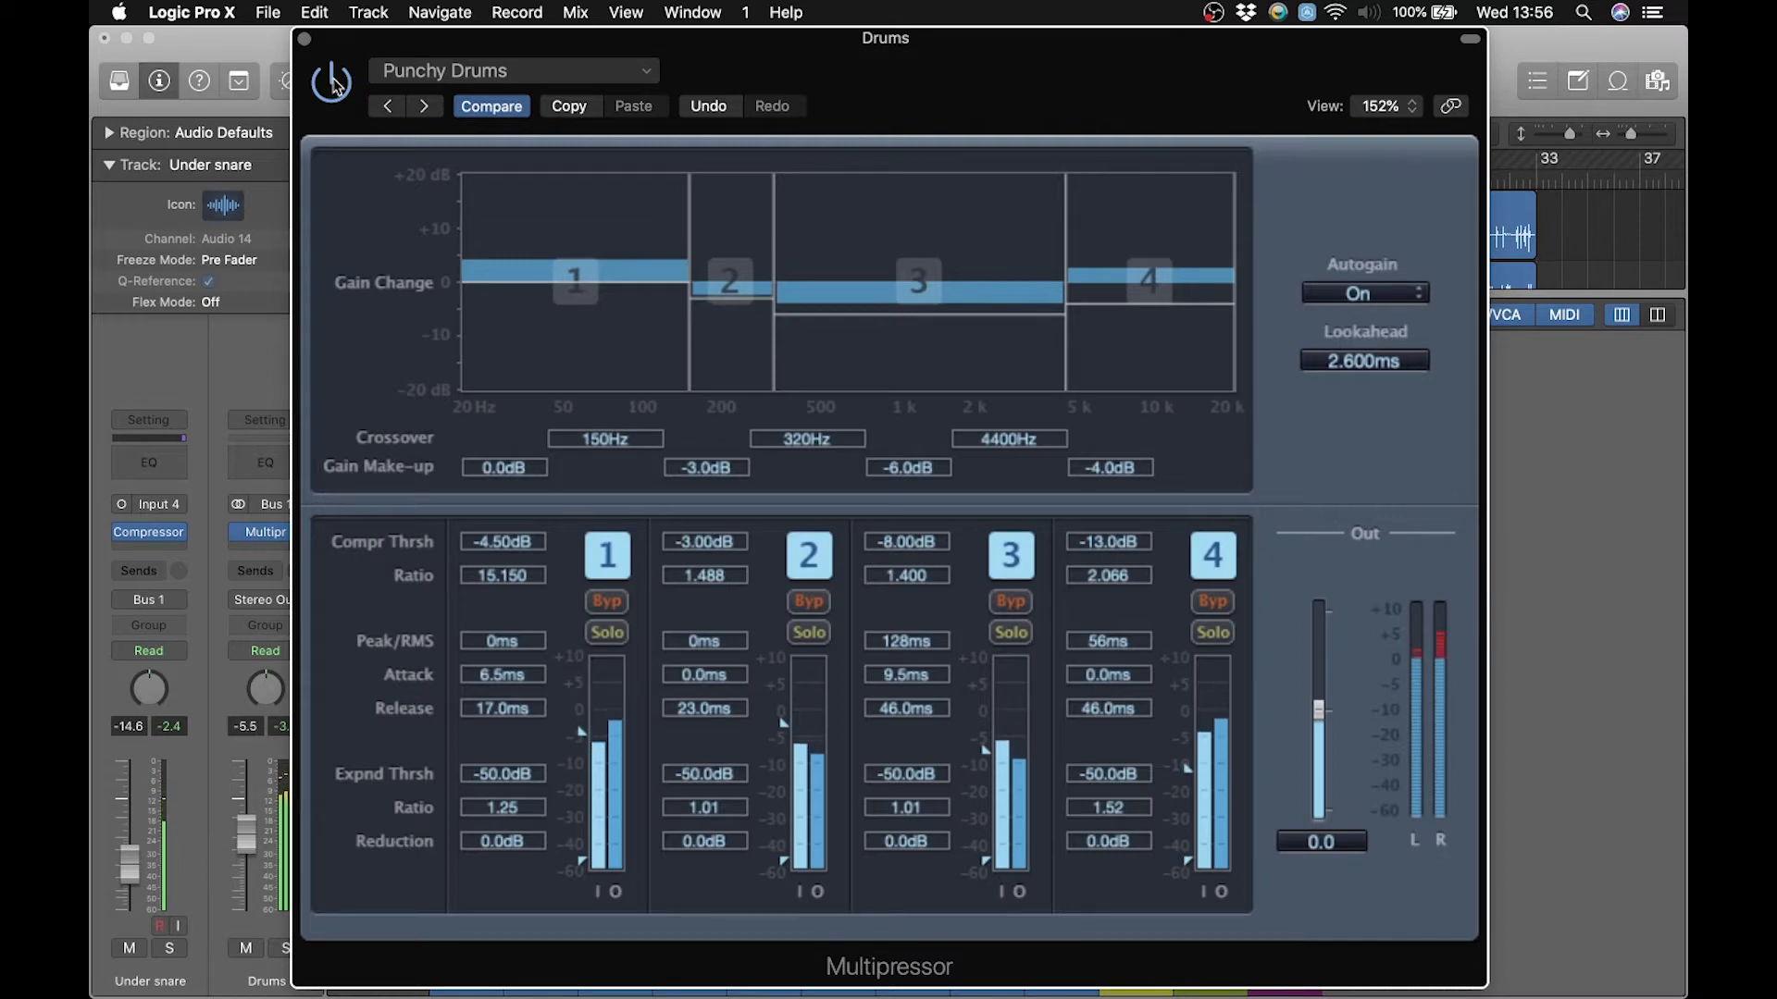
Load the Hi-Fi Drums preset in the Multipressor, compare it with the bypassed sound, and stop playback.
left_click(525, 73)
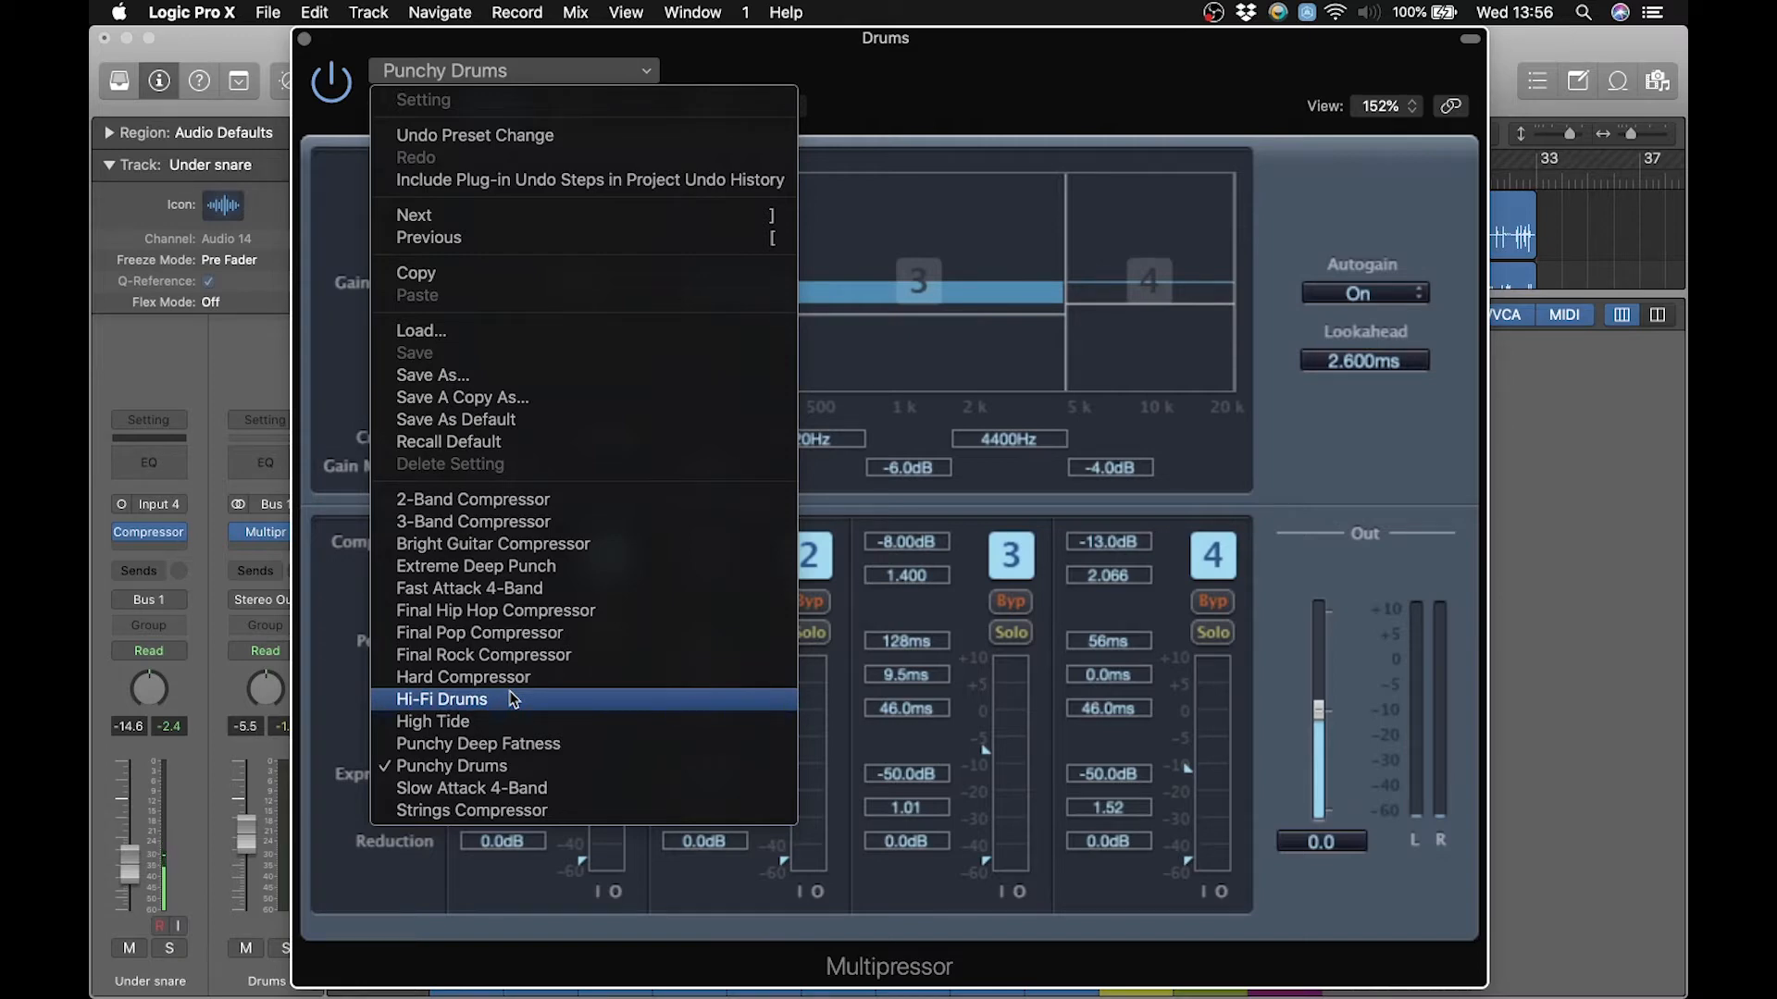
left_click(620, 696)
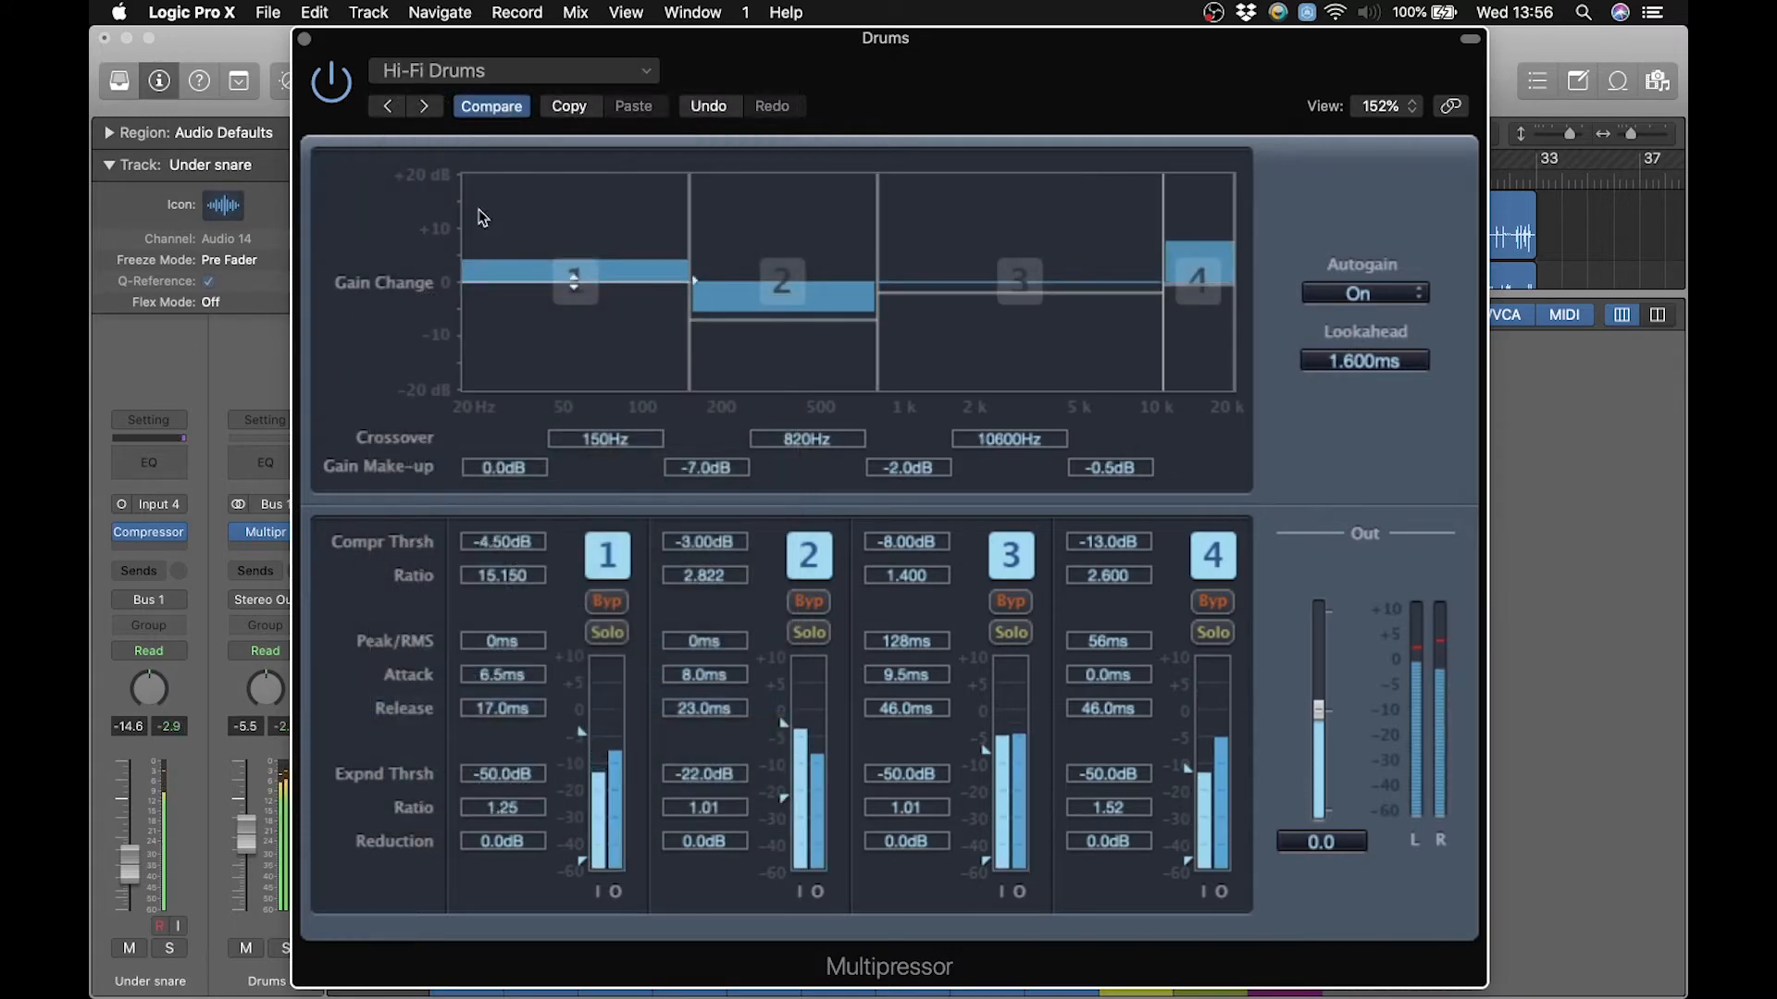
left_click(336, 81)
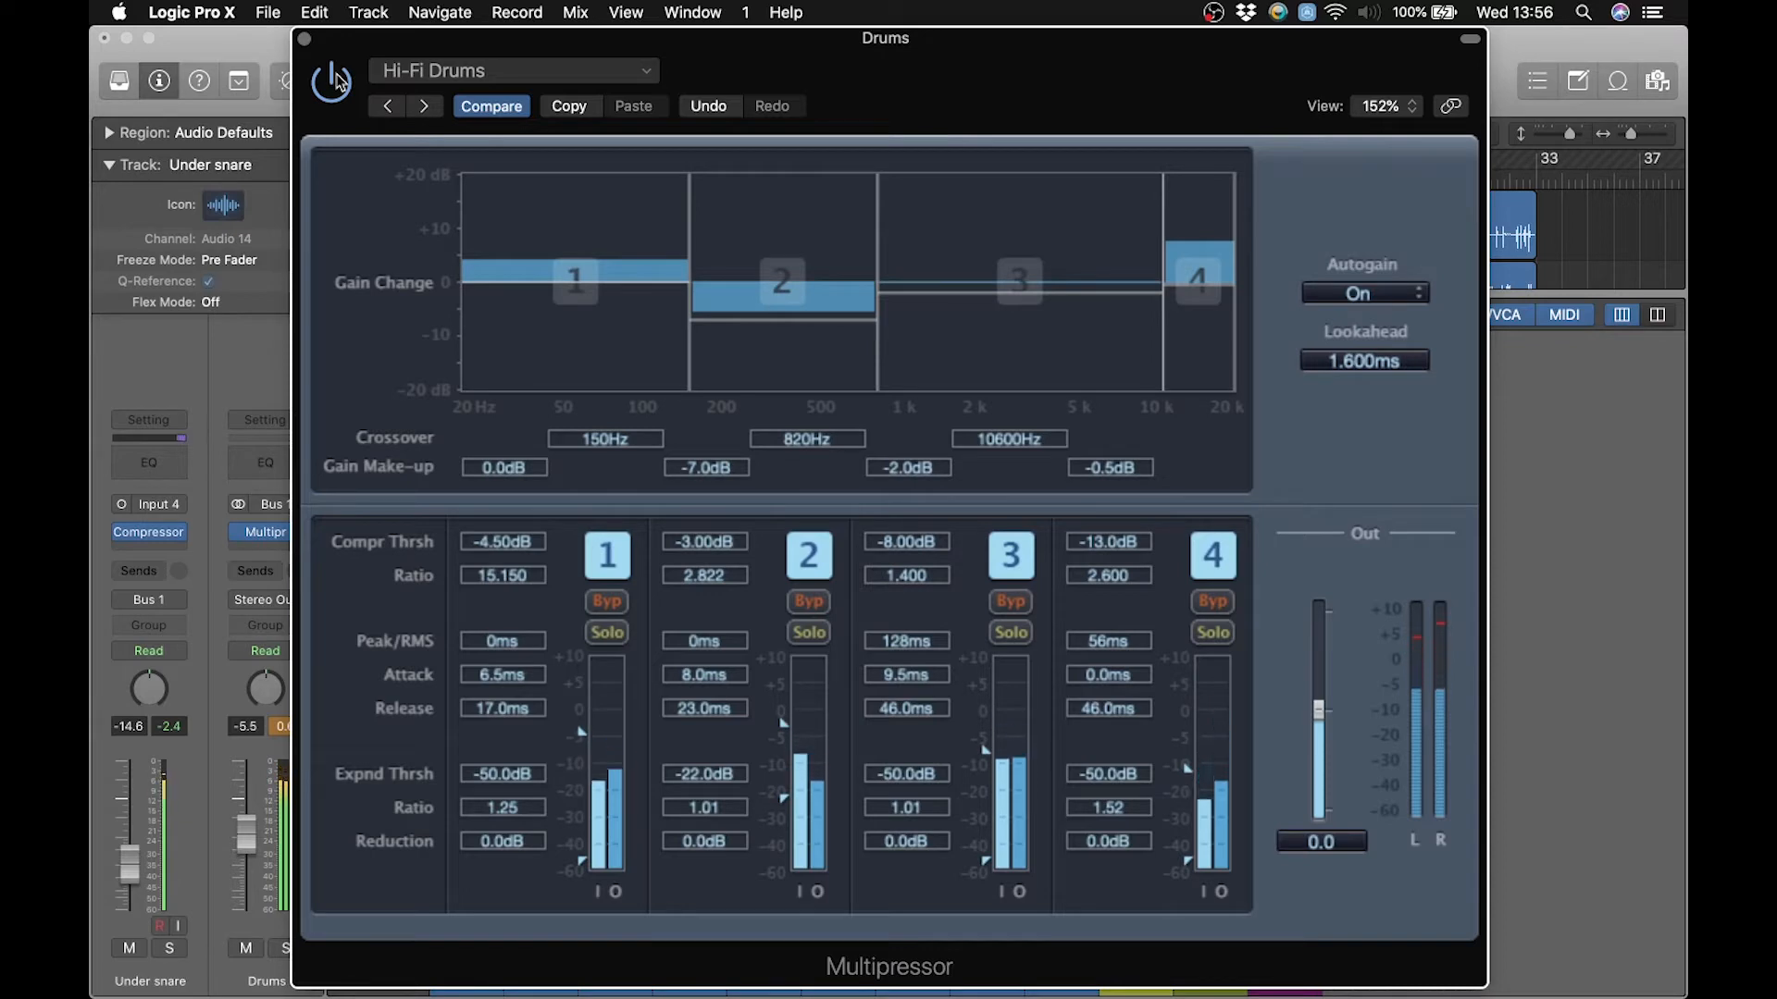
key("space")
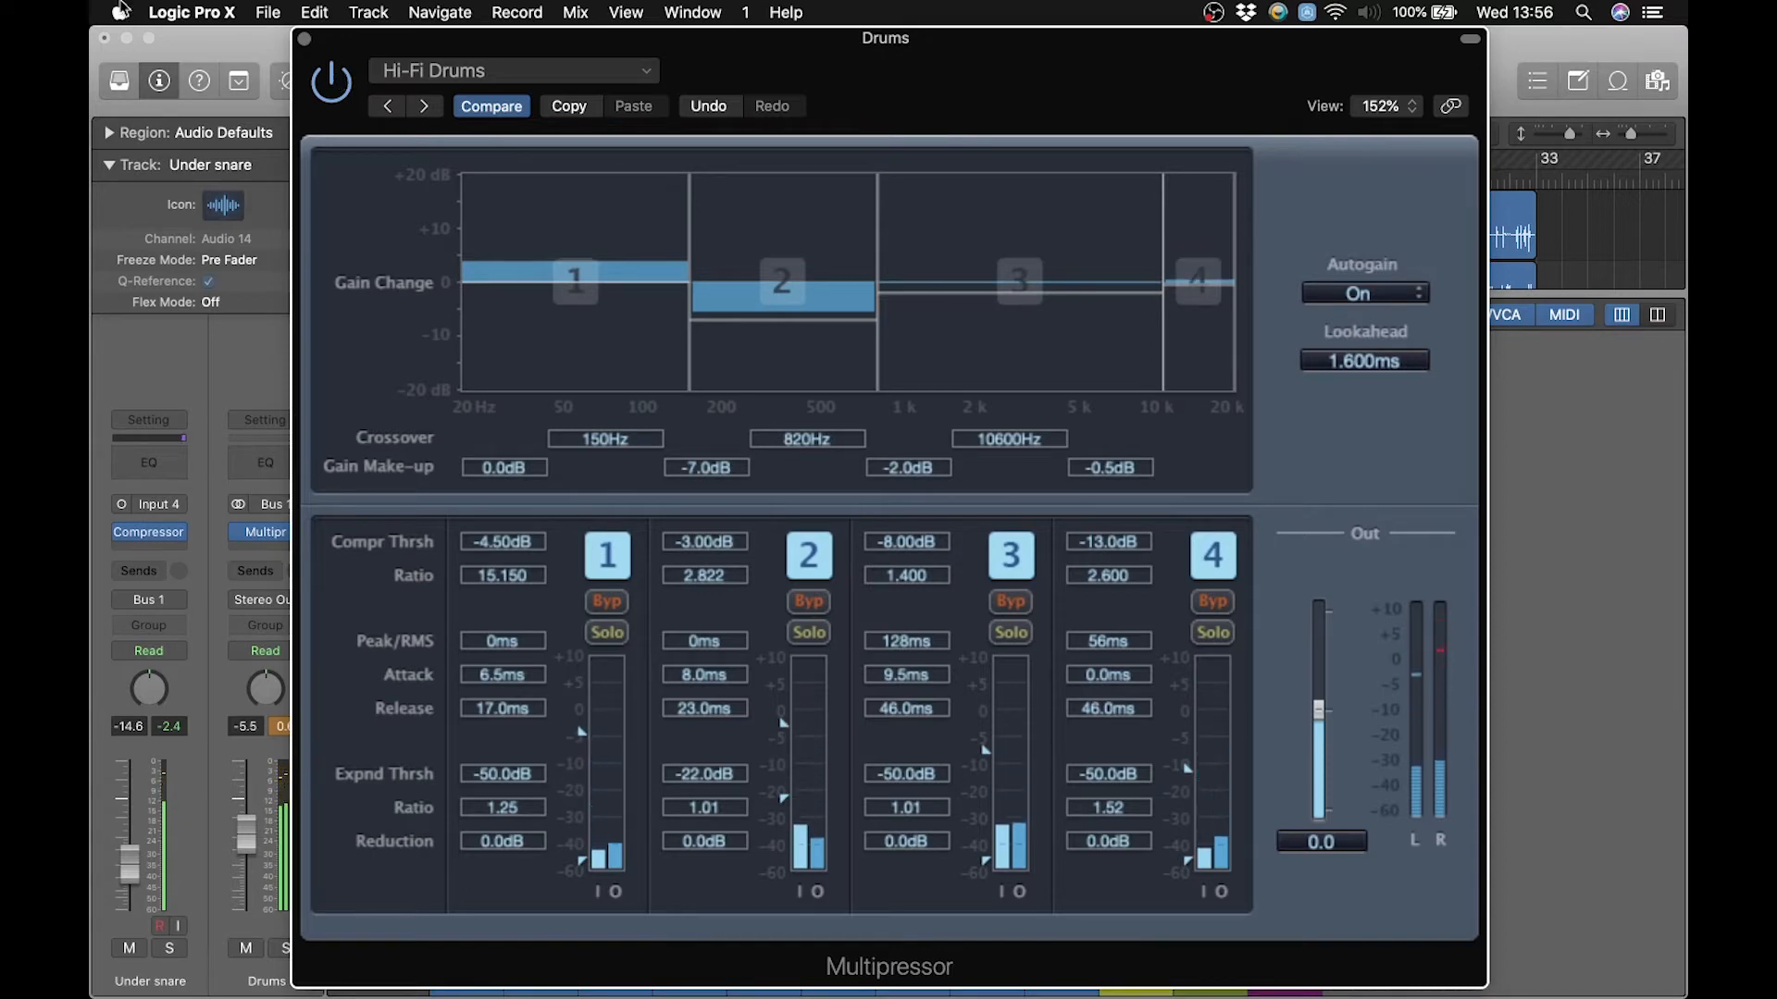
Close the Multipressor, reset the mixer's peak level indicators, and lower the Drums bus volume to -6.0 dB.
left_click(304, 39)
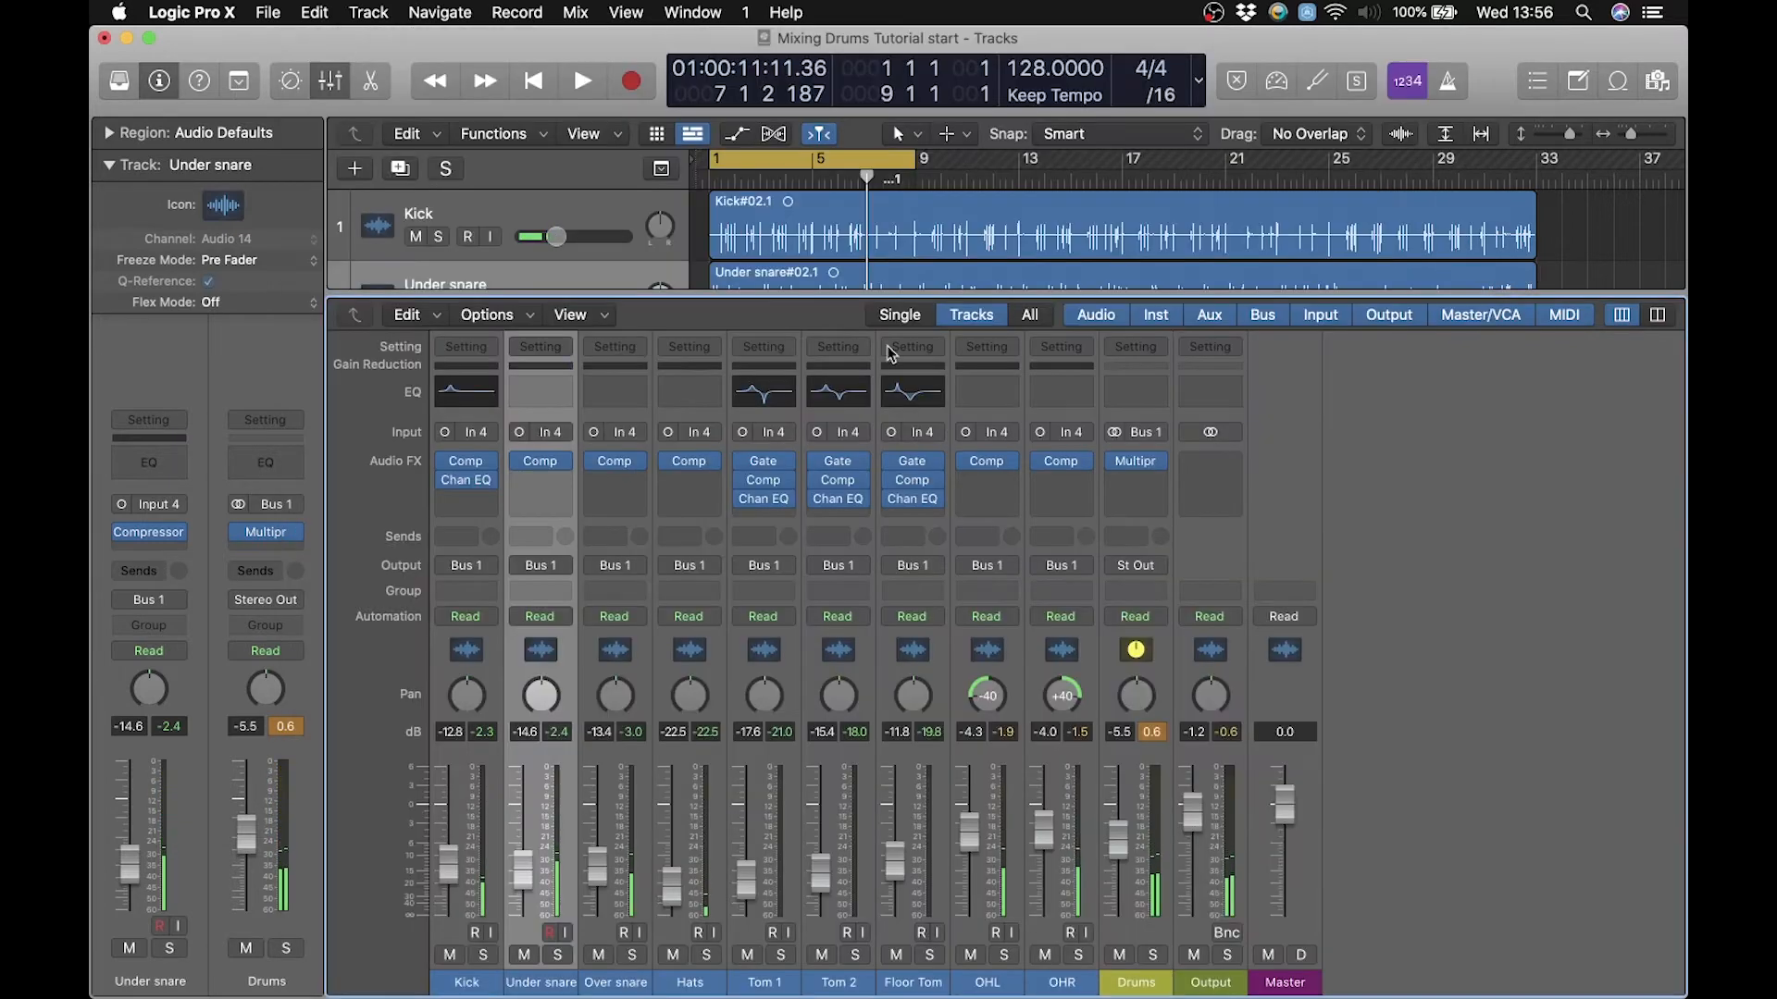
left_click(1152, 732)
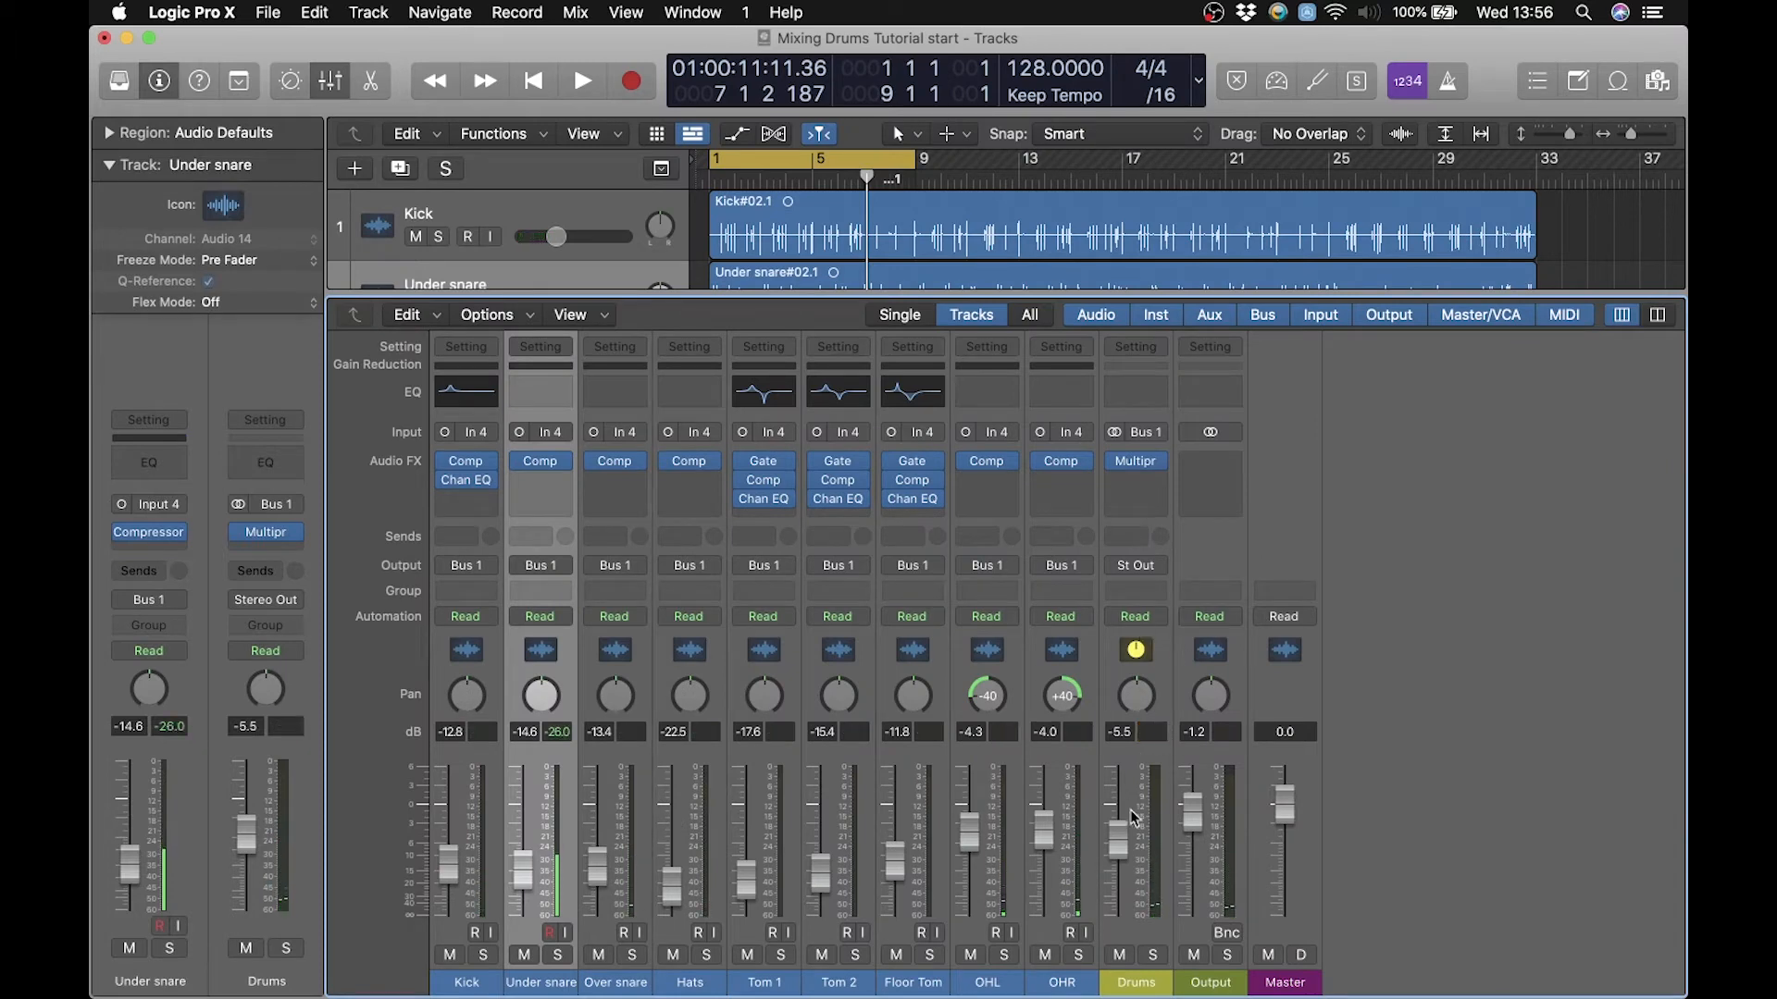
left_click_drag(1117, 839, 1118, 844)
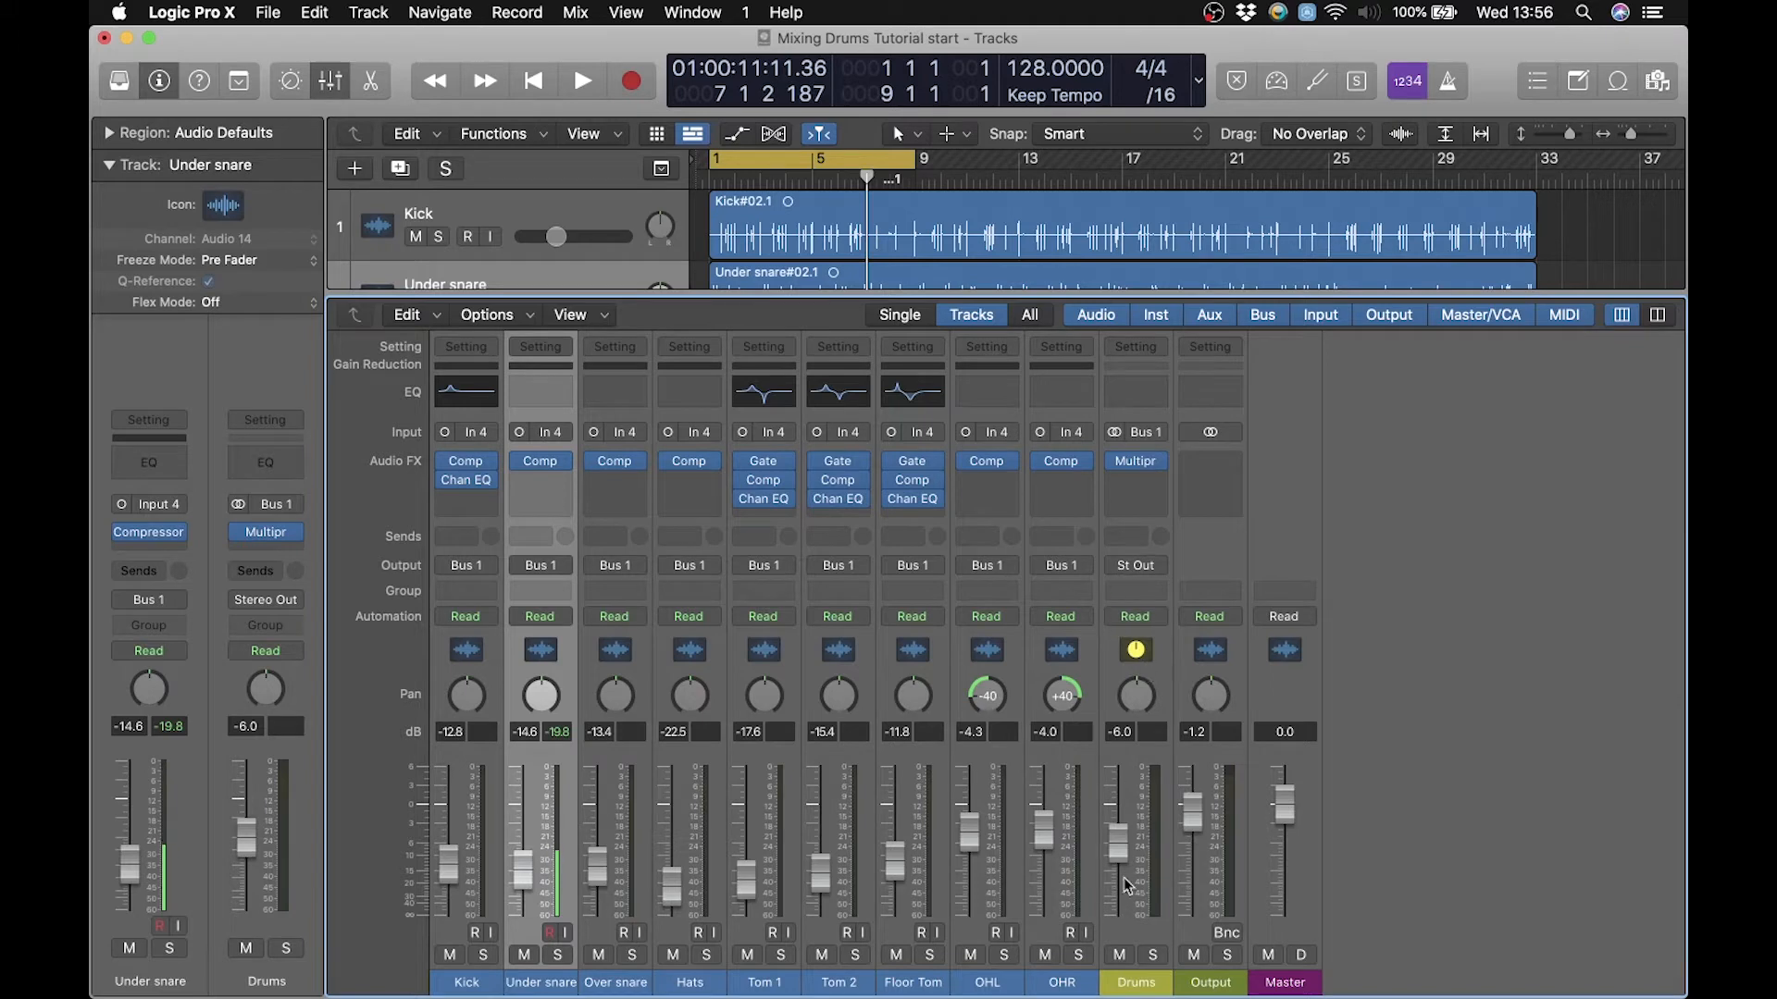
Add a Bus 2 send to the Drums bus, raise its send level, and set the Aux 2 volume to -4.3 dB.
left_click(1137, 546)
mouse_move(1144, 567)
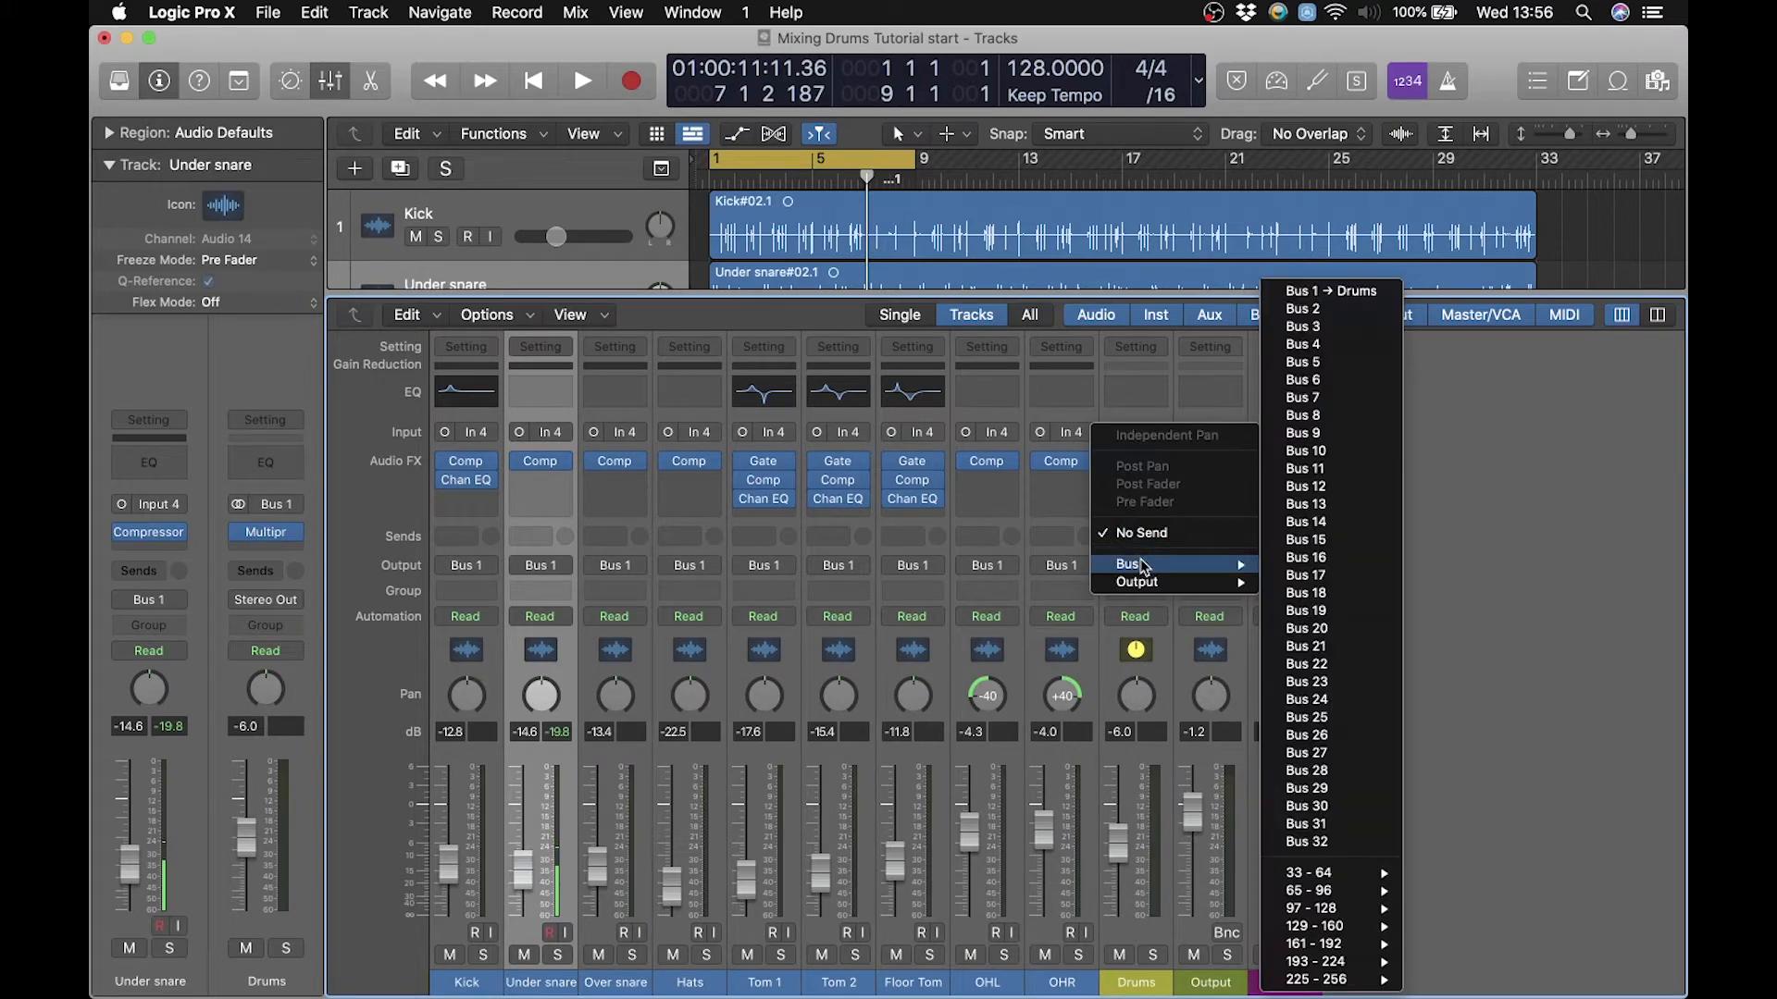
left_click(1337, 321)
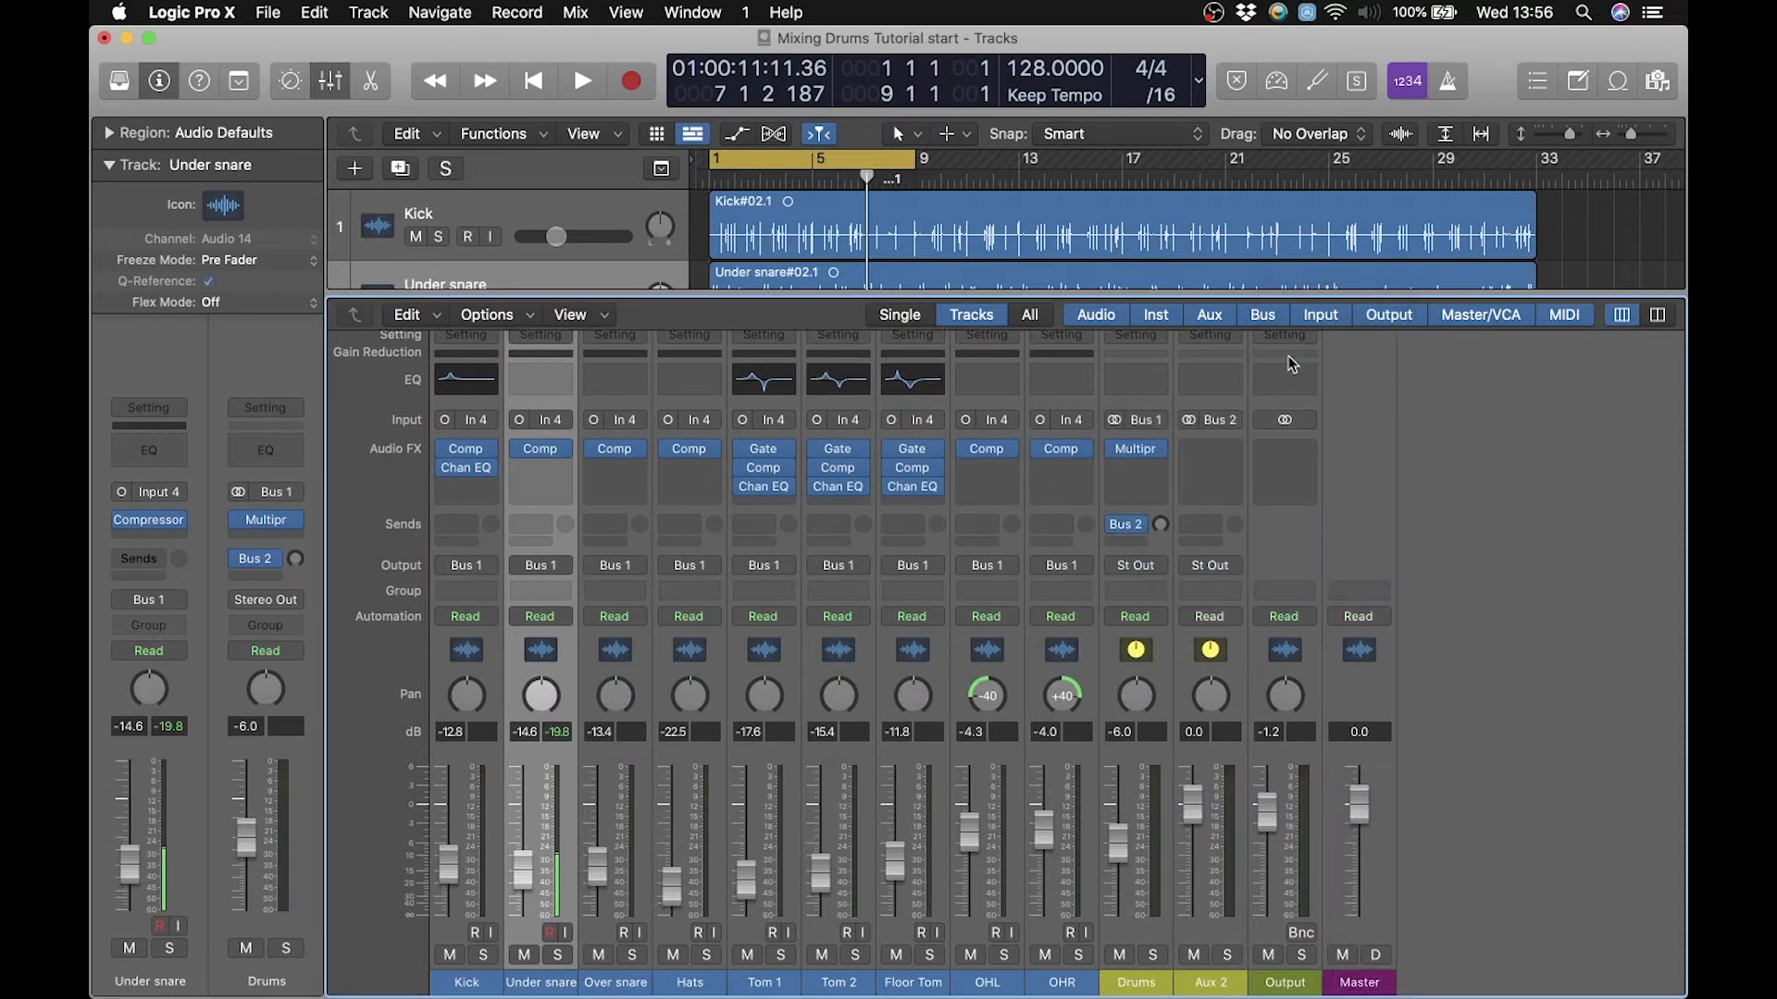
left_click_drag(1161, 524, 1161, 512)
left_click_drag(1209, 811, 1195, 860)
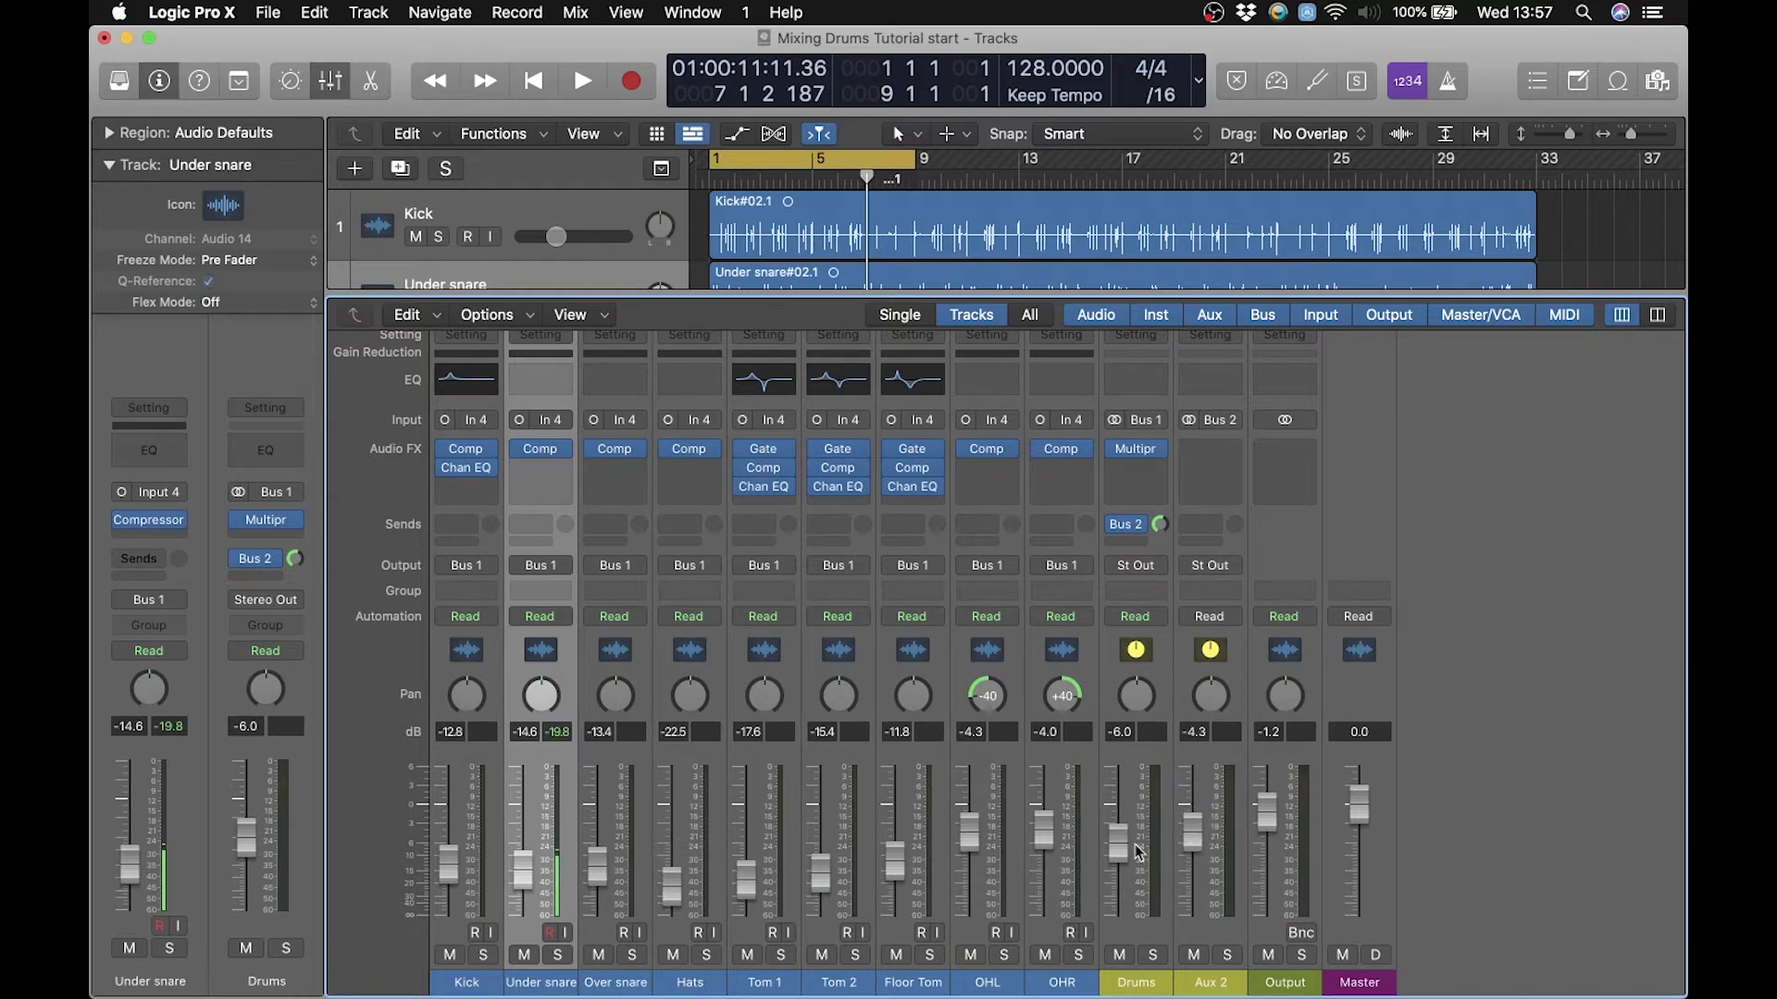
Insert a Compressor on Aux 2, load the VCA Smashed preset from the Compressor Tools category, and close the plug-in.
left_click(1227, 465)
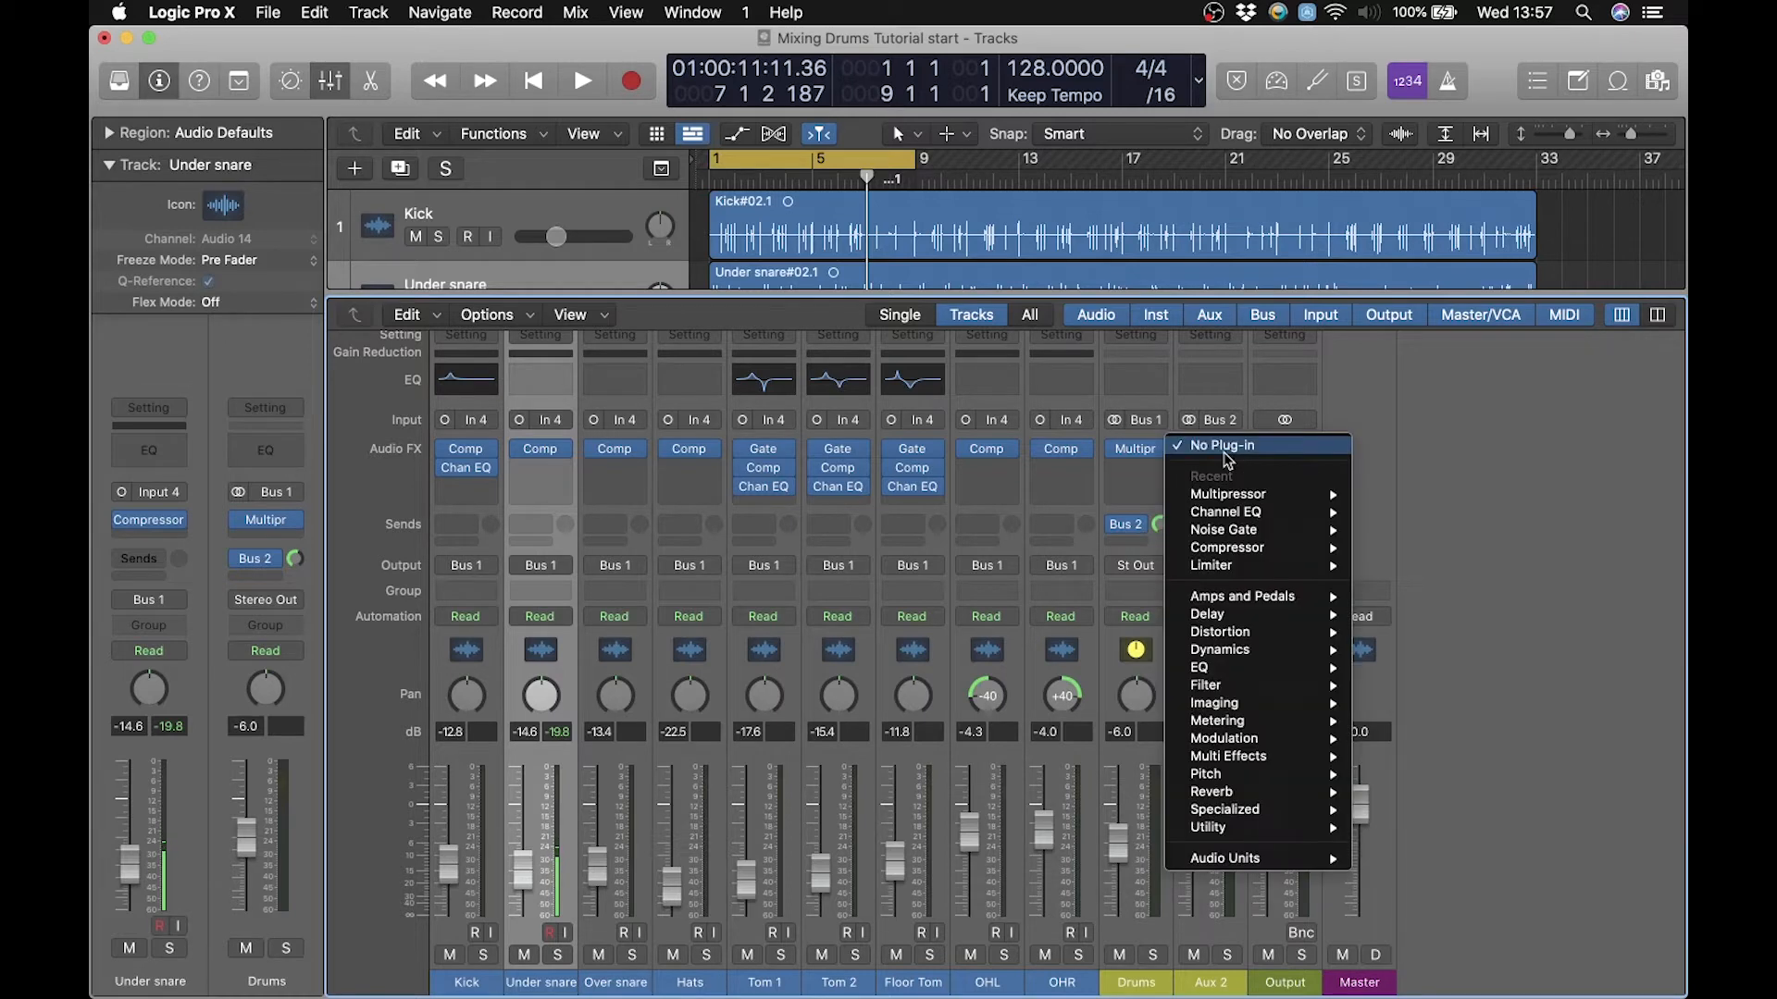
mouse_move(1241, 655)
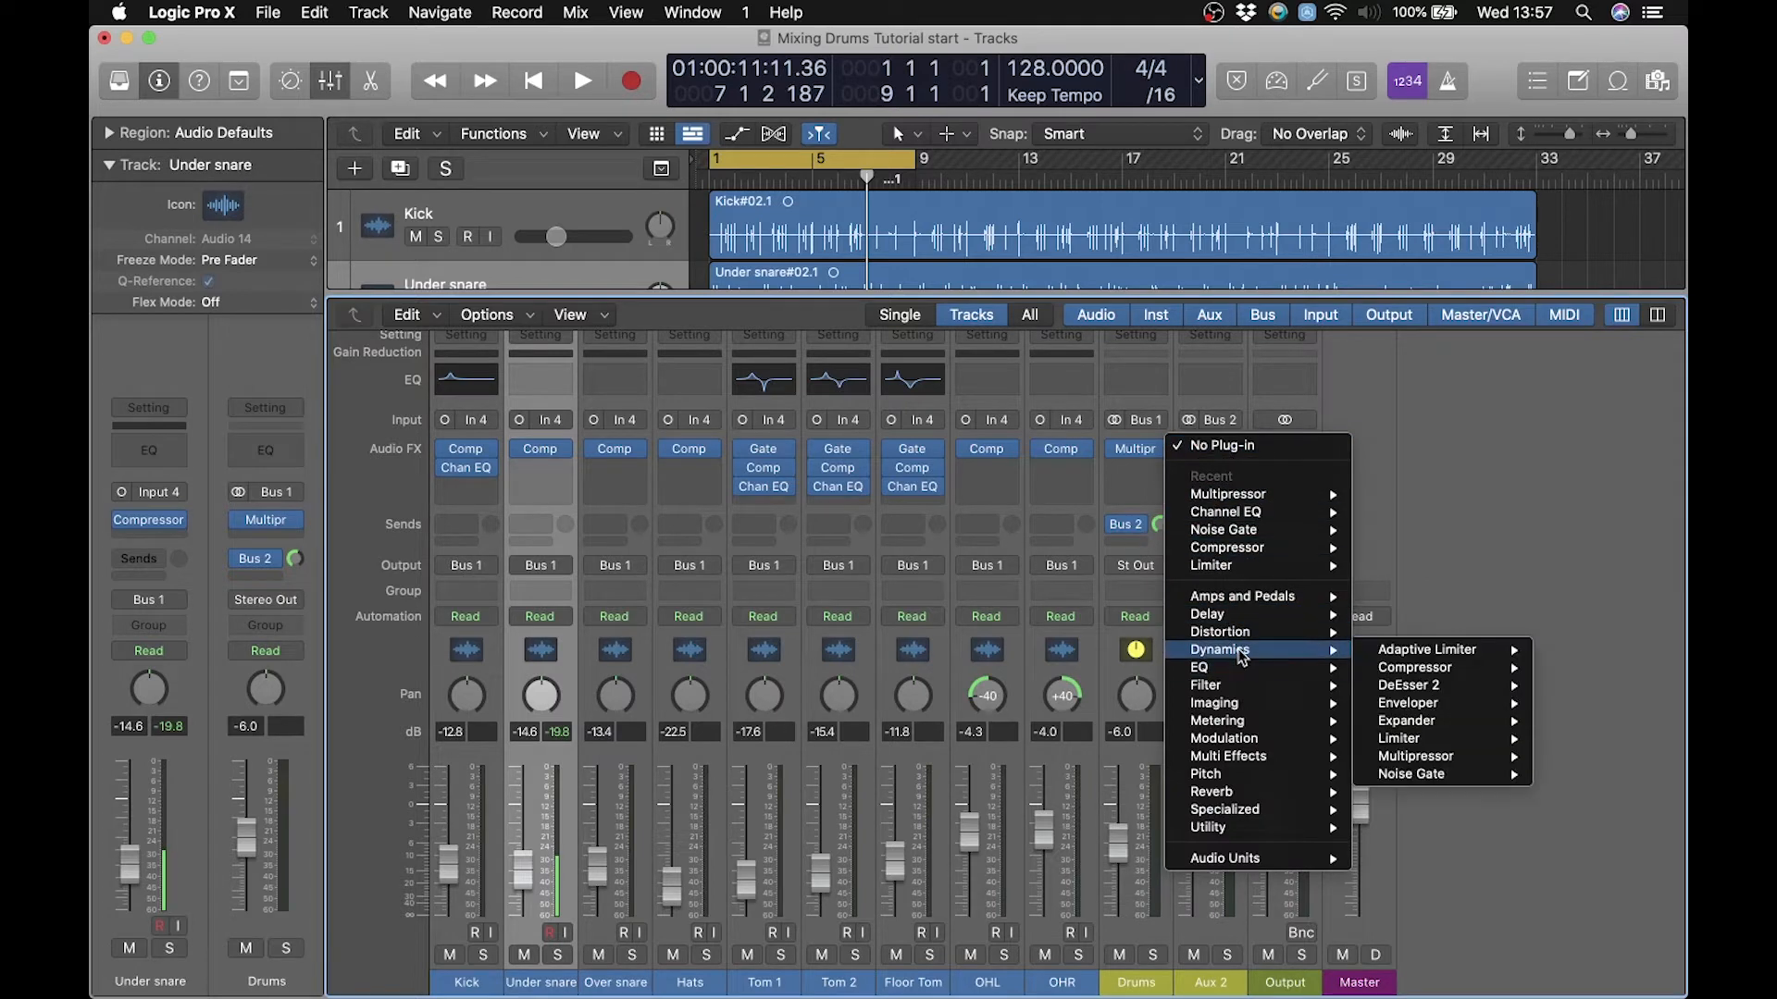
left_click(1436, 668)
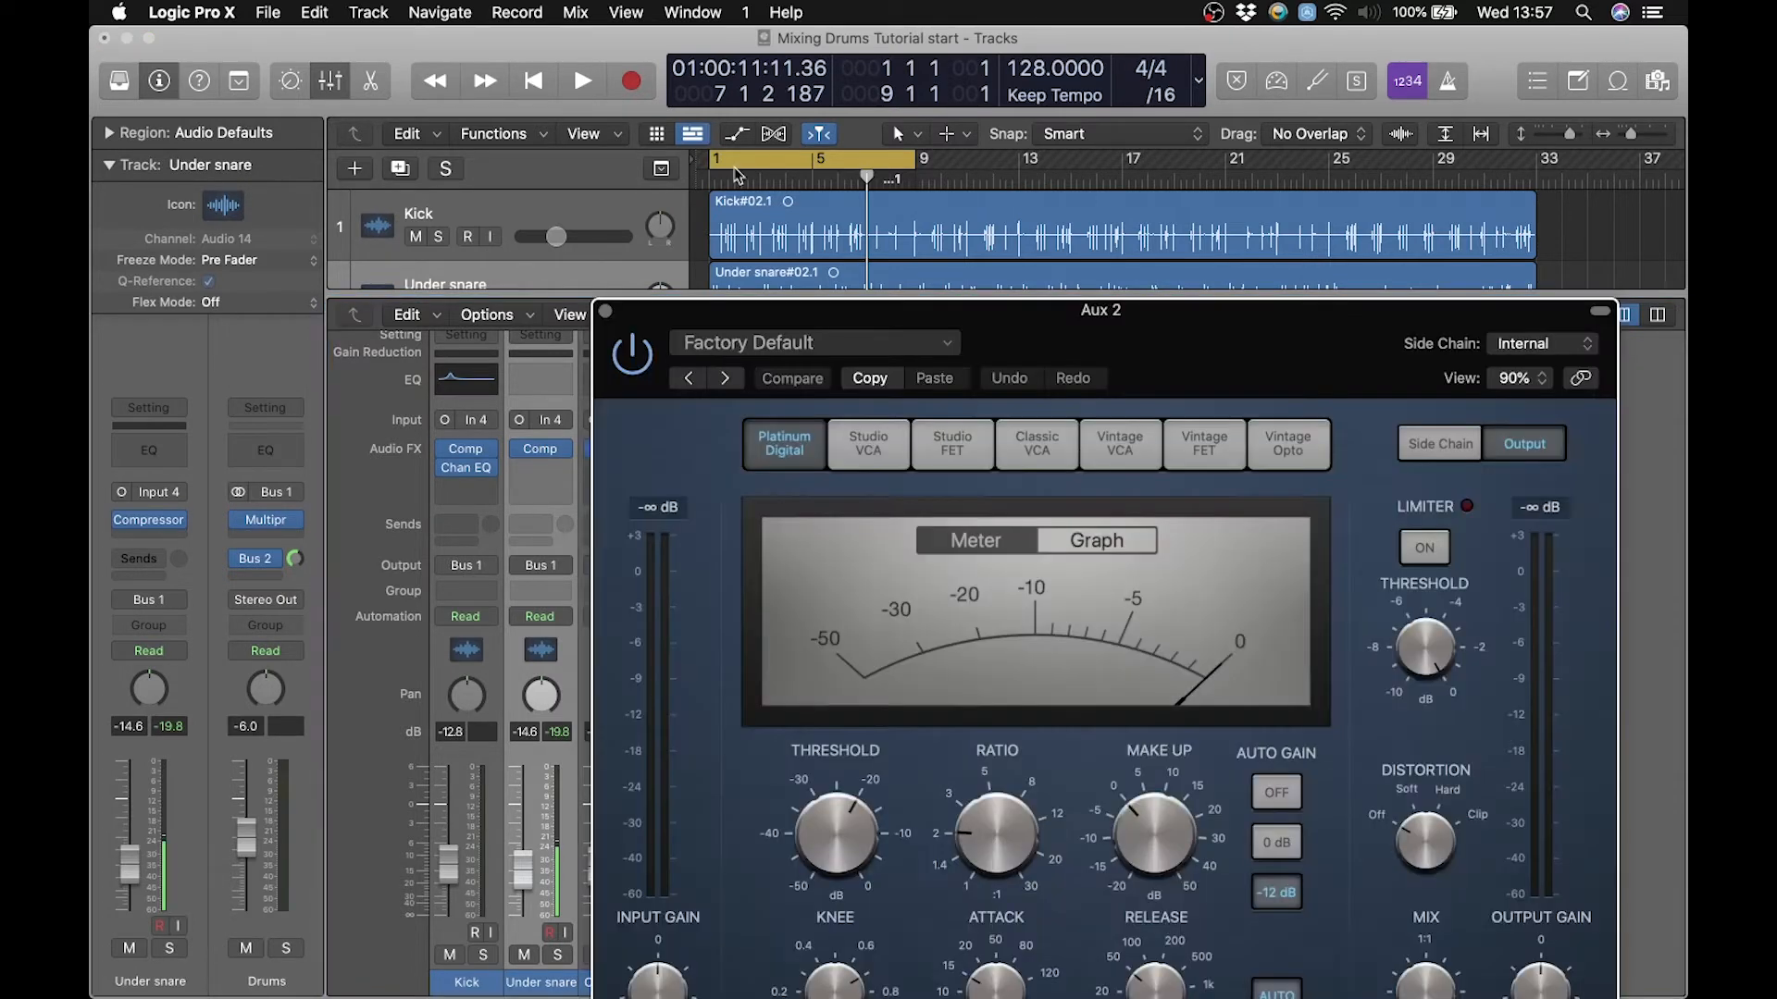
left_click_drag(775, 303, 657, 30)
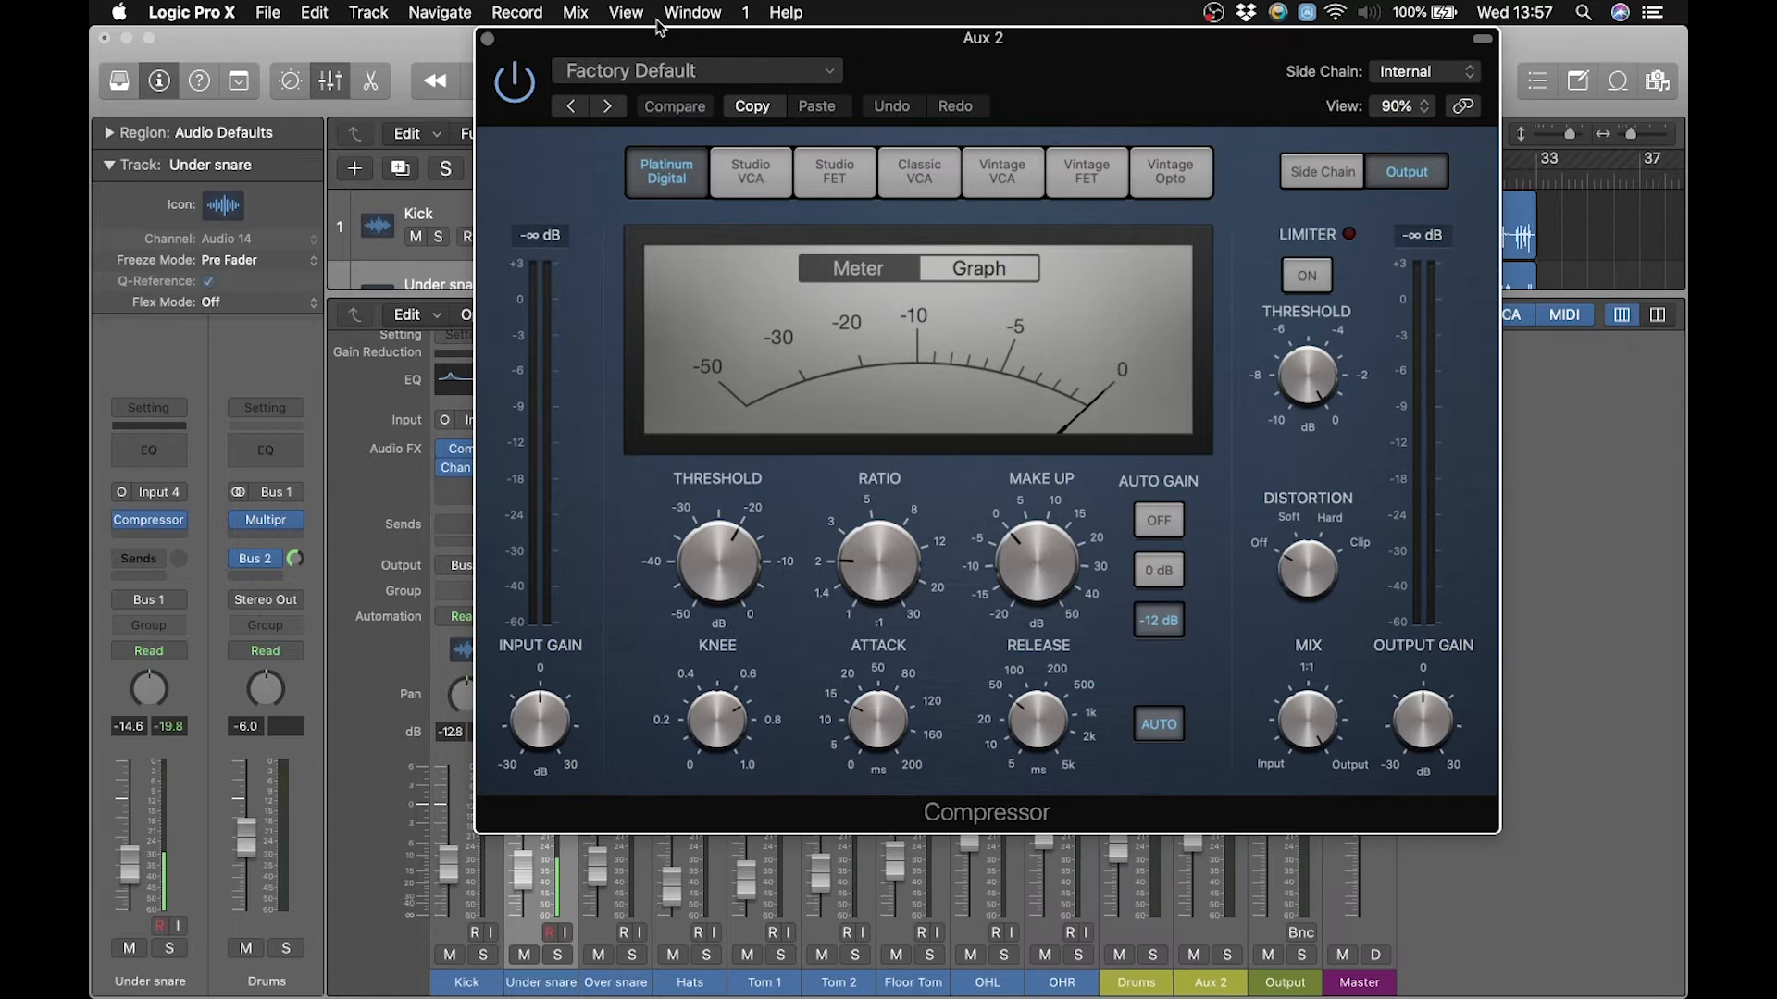
left_click(659, 66)
mouse_move(761, 511)
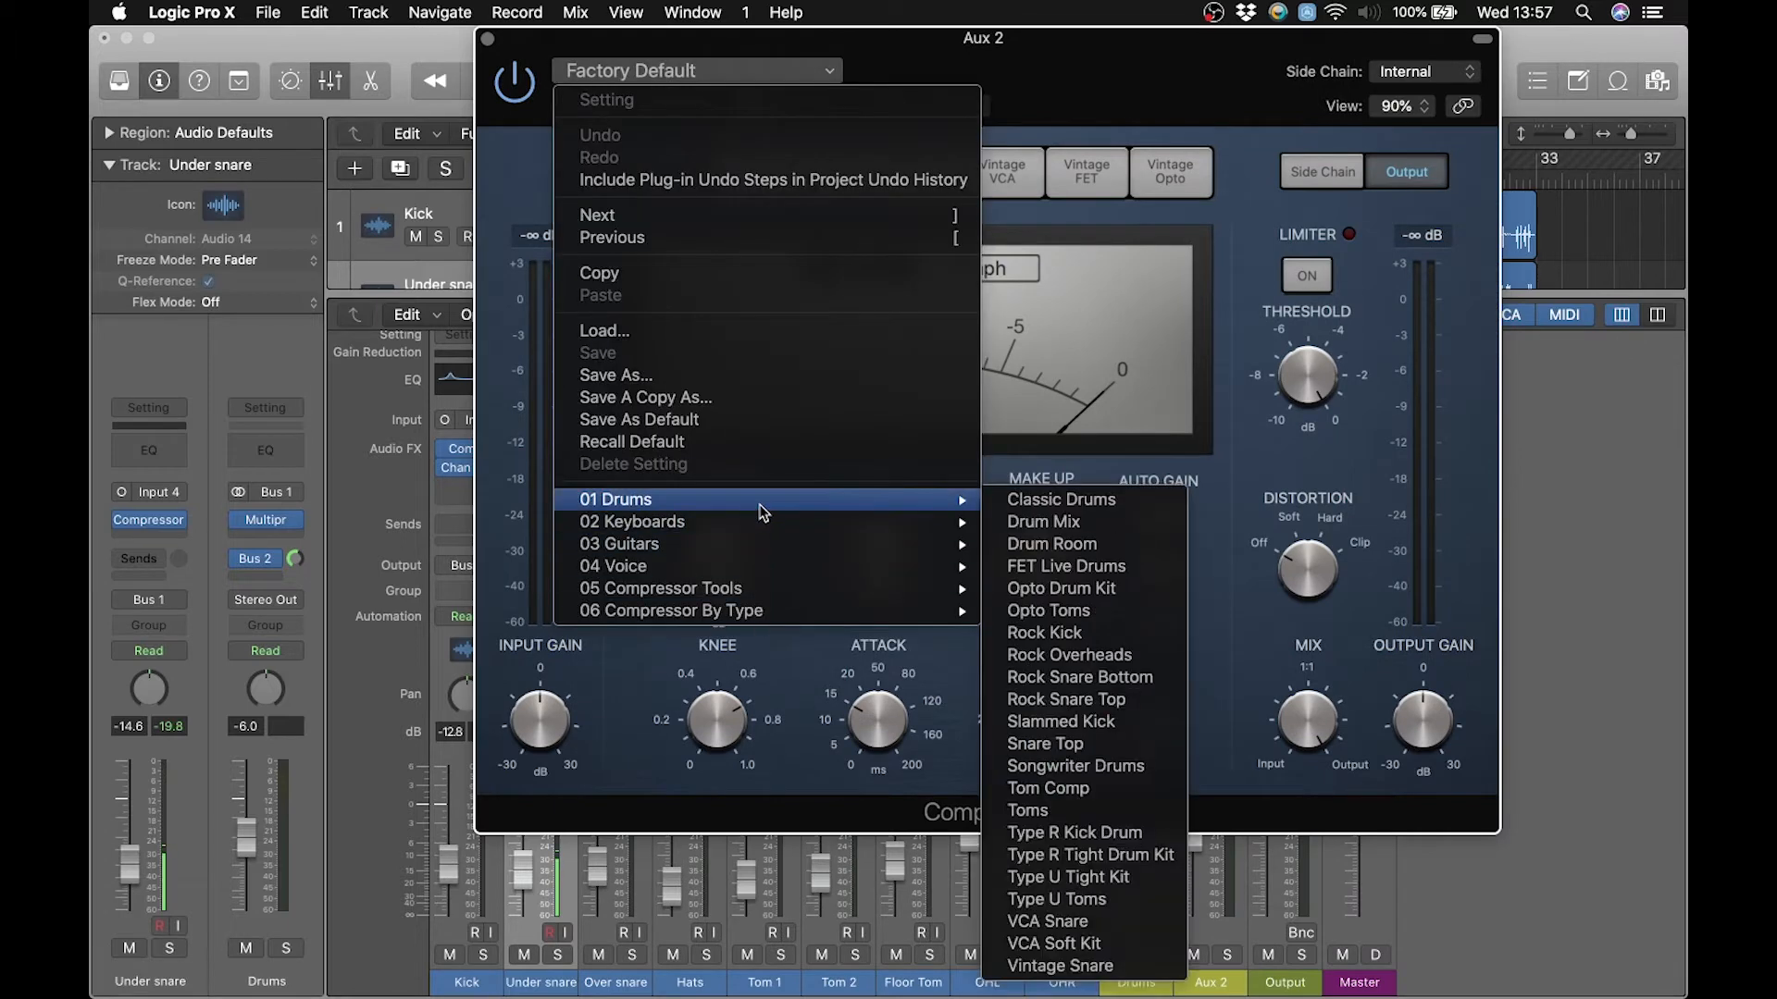
mouse_move(757, 588)
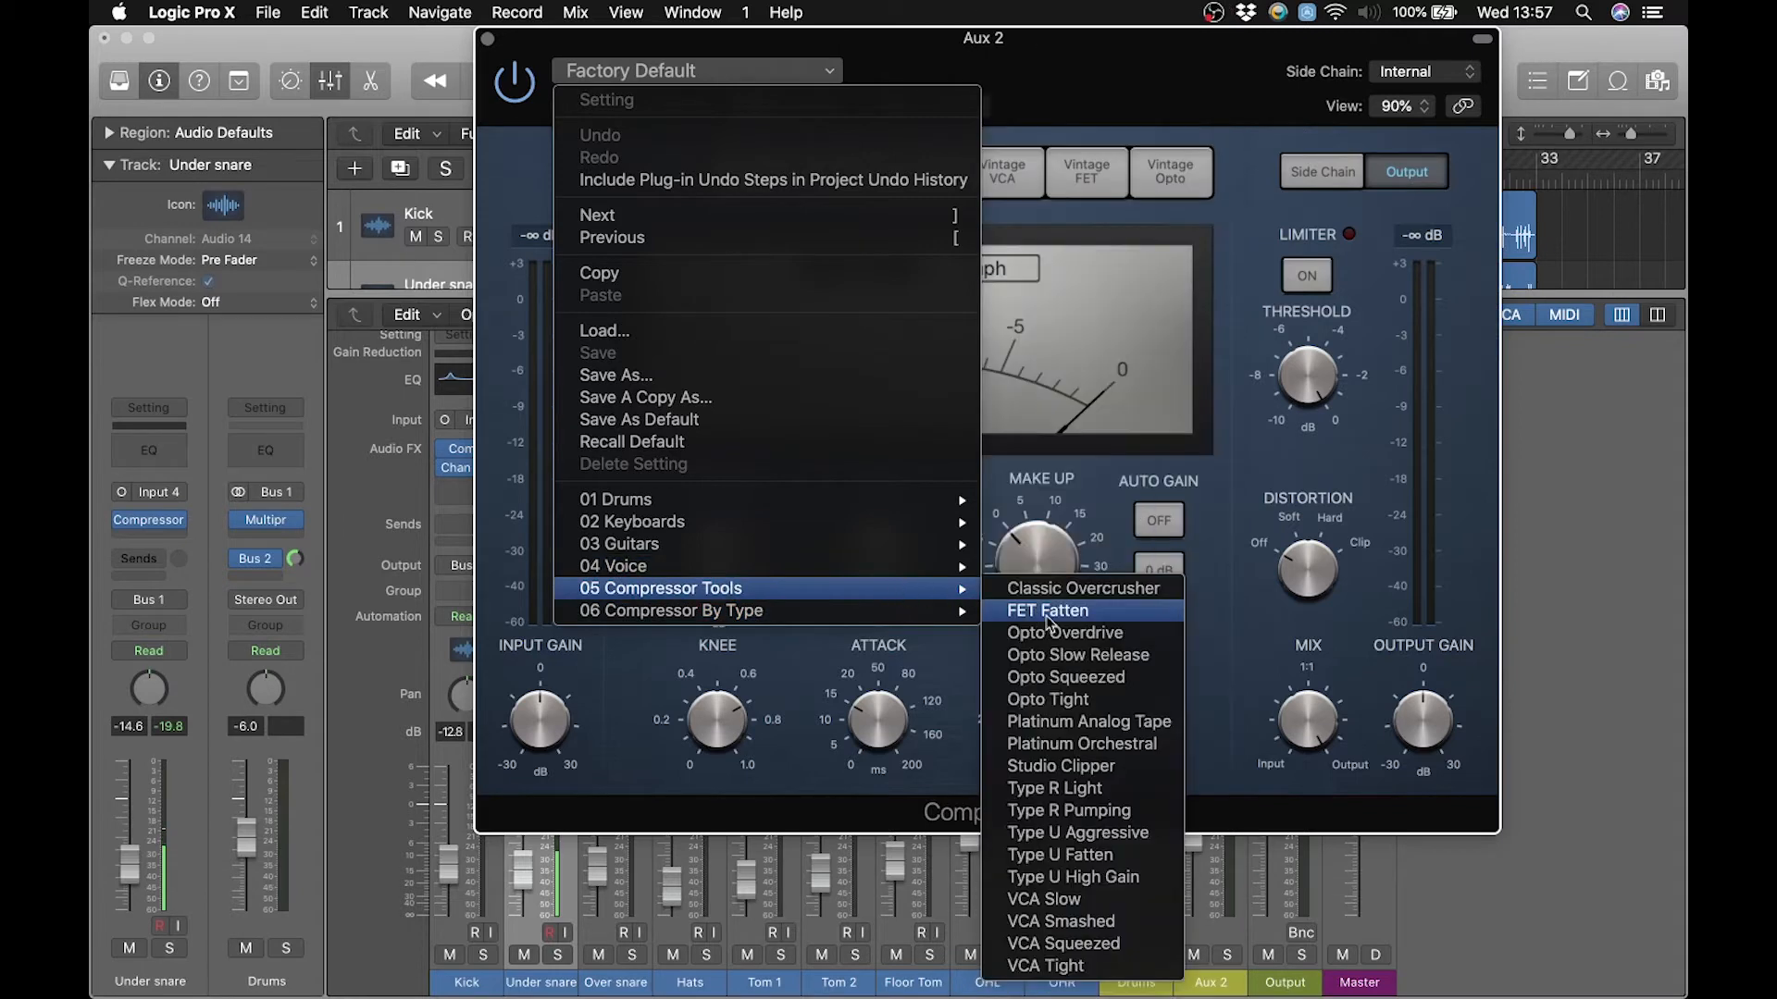
left_click(1130, 922)
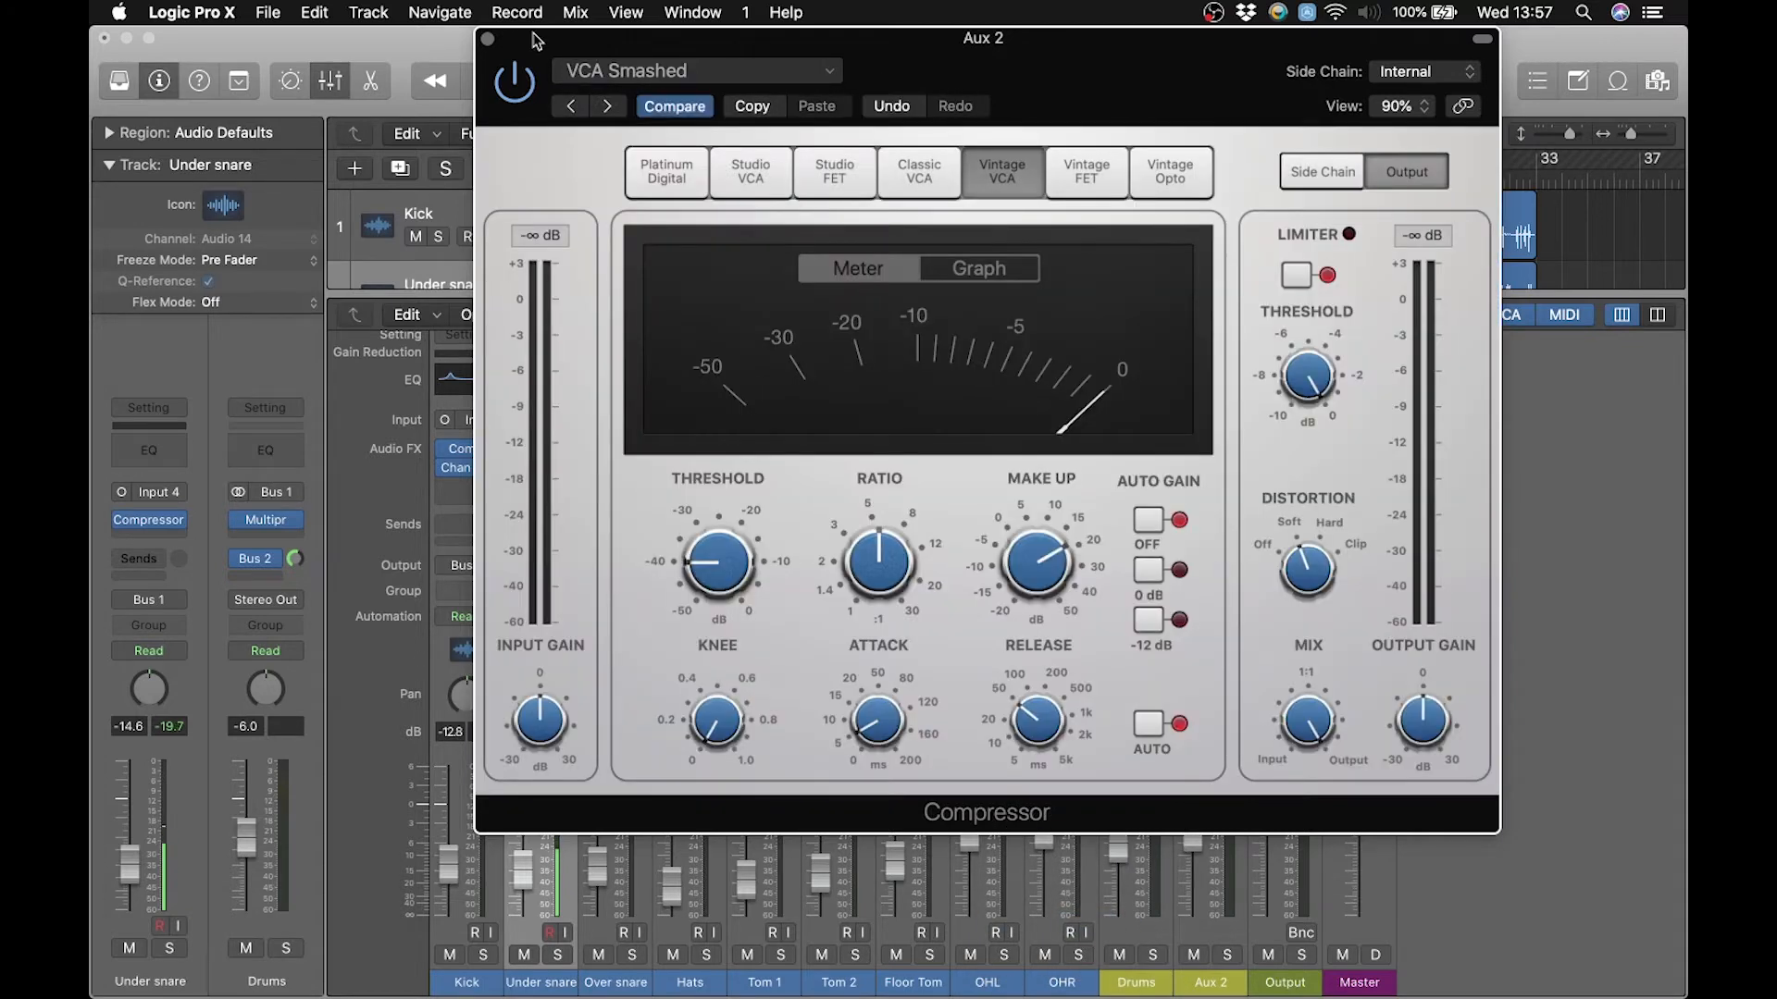
left_click(488, 41)
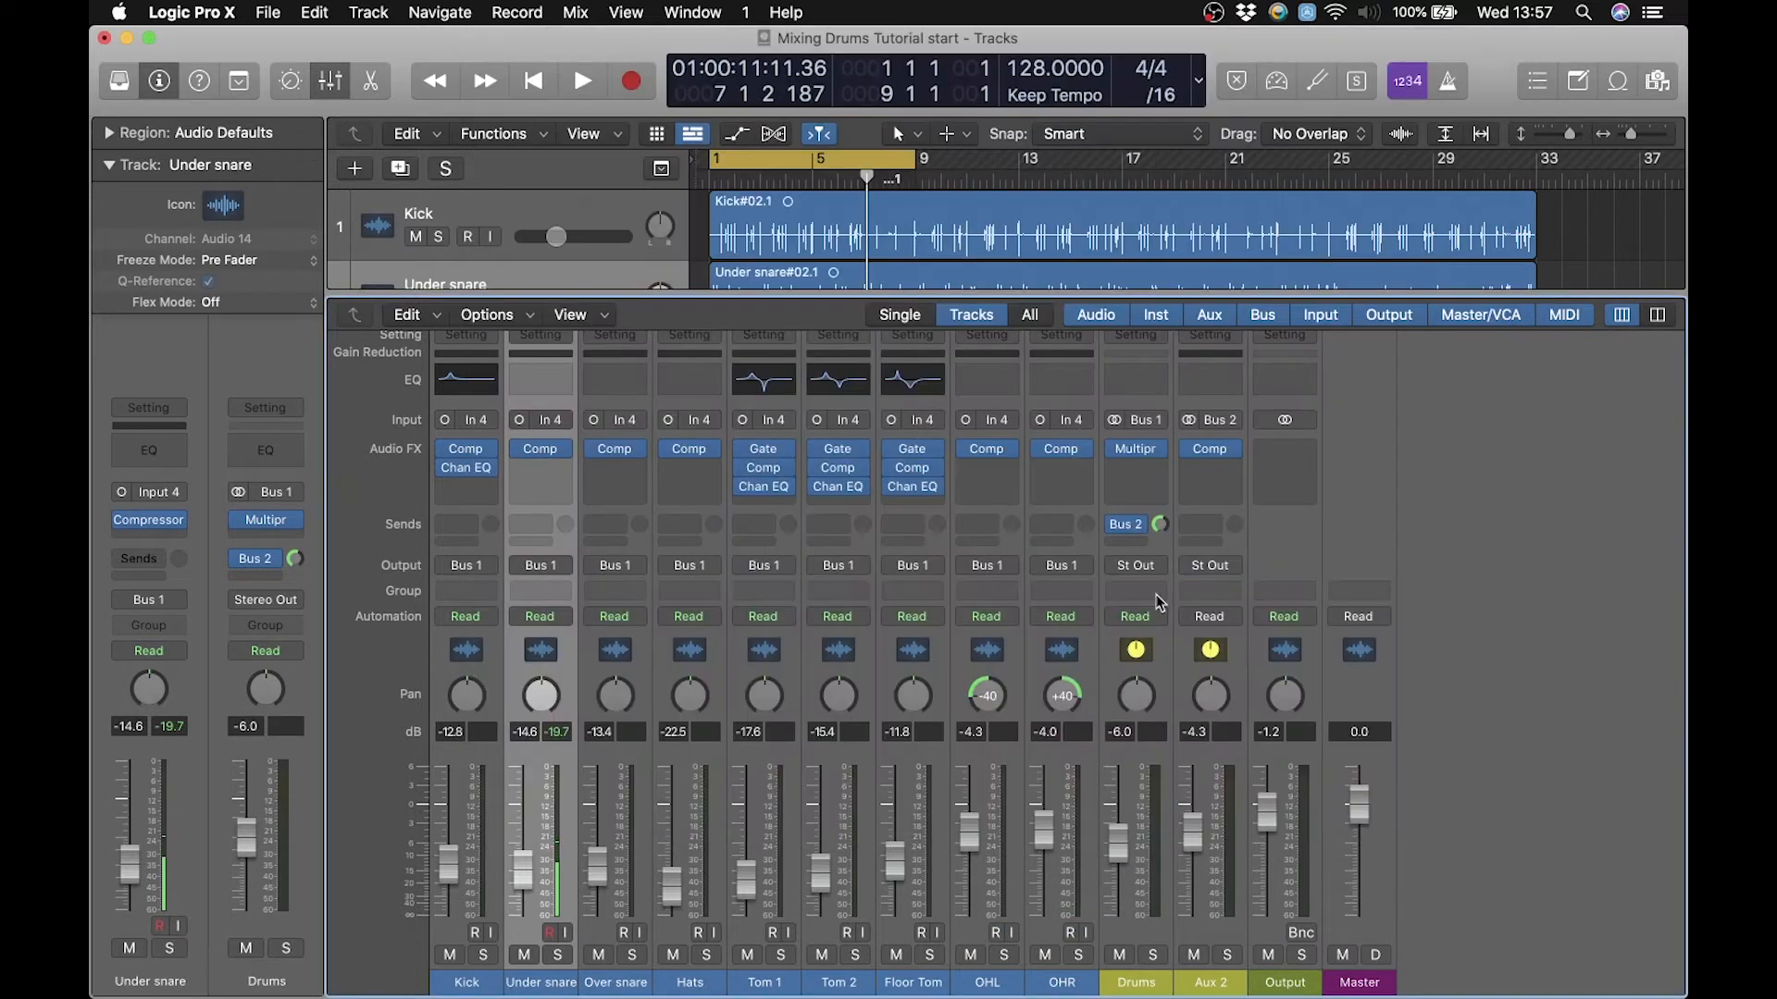
Solo Aux 2, play from the project start, raise its volume to -2.7 dB, and stop playback.
key("Return")
left_click(1227, 955)
key("space")
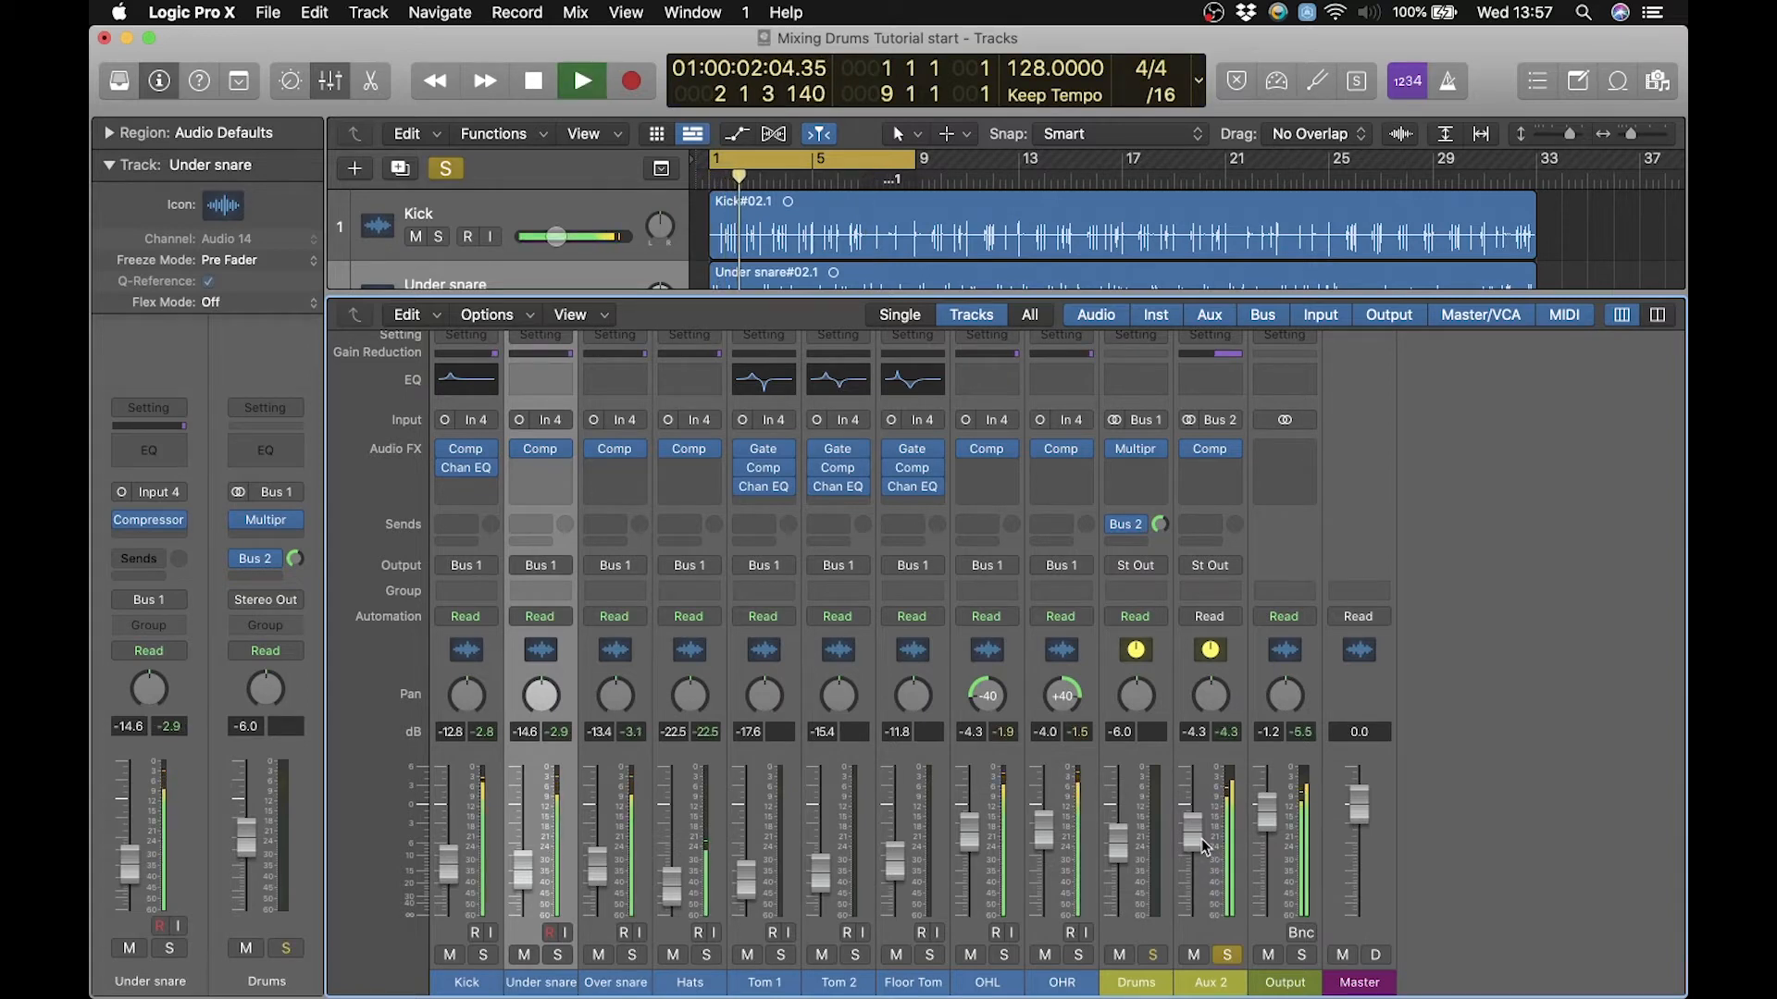
left_click_drag(1201, 838, 1200, 822)
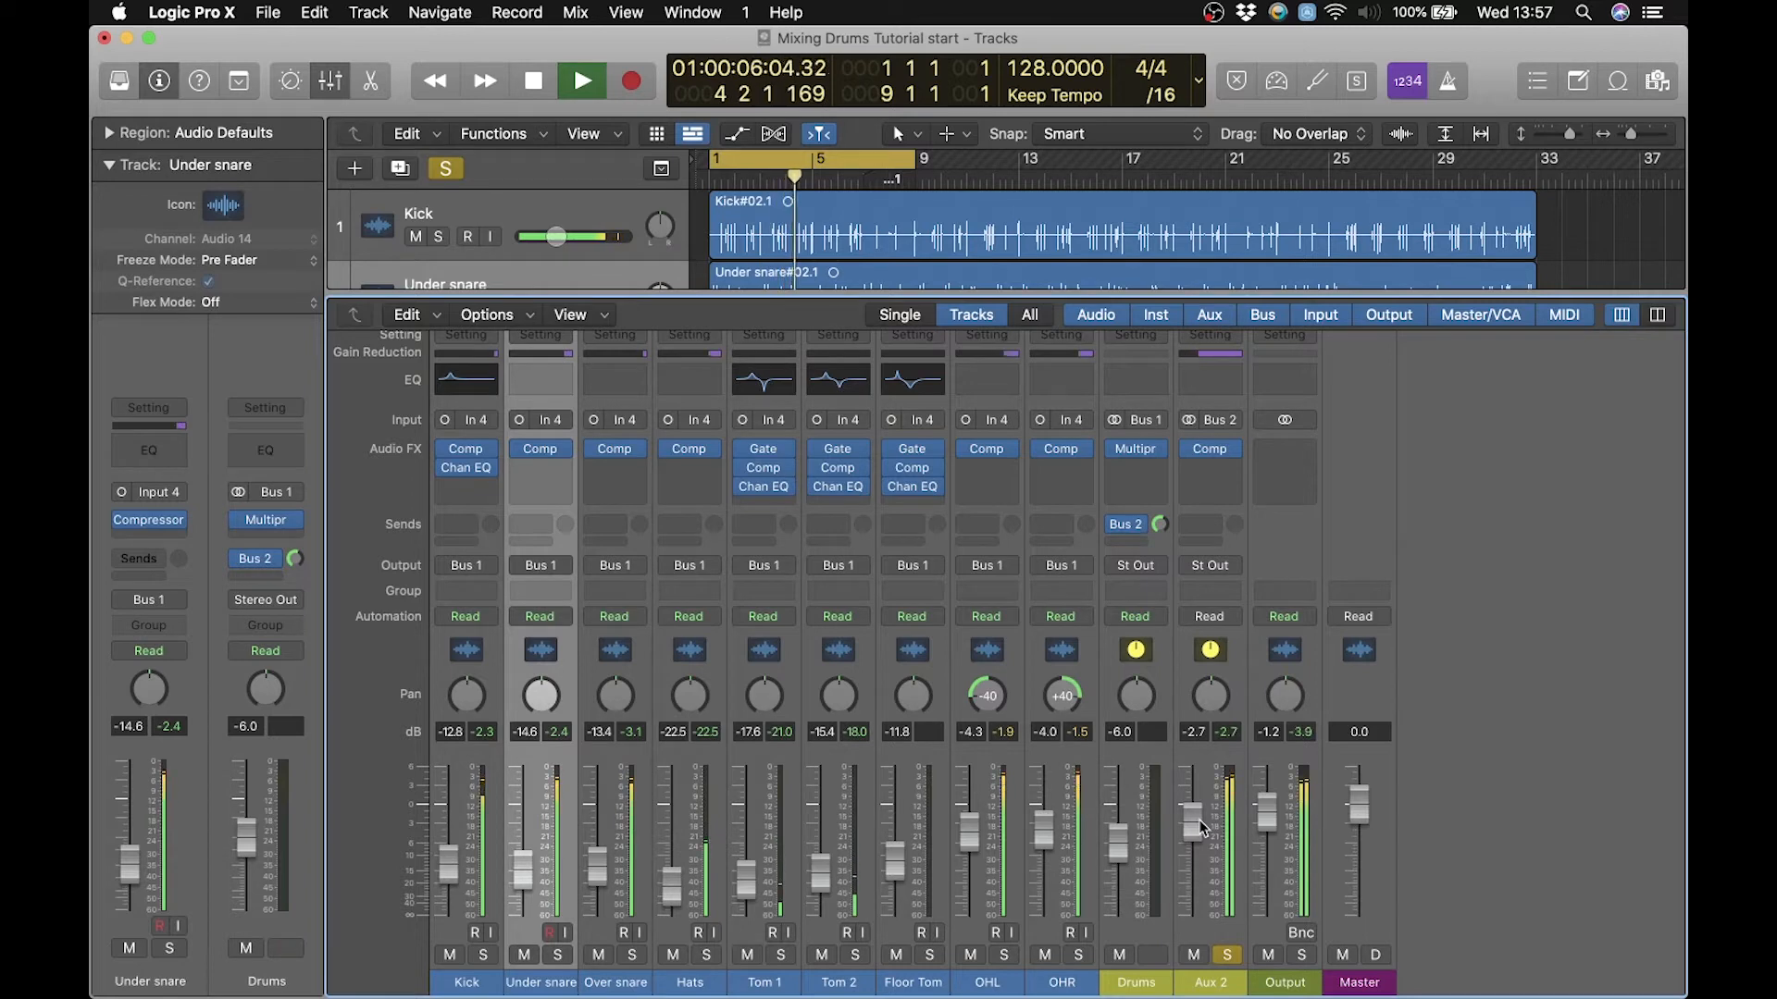
key("space")
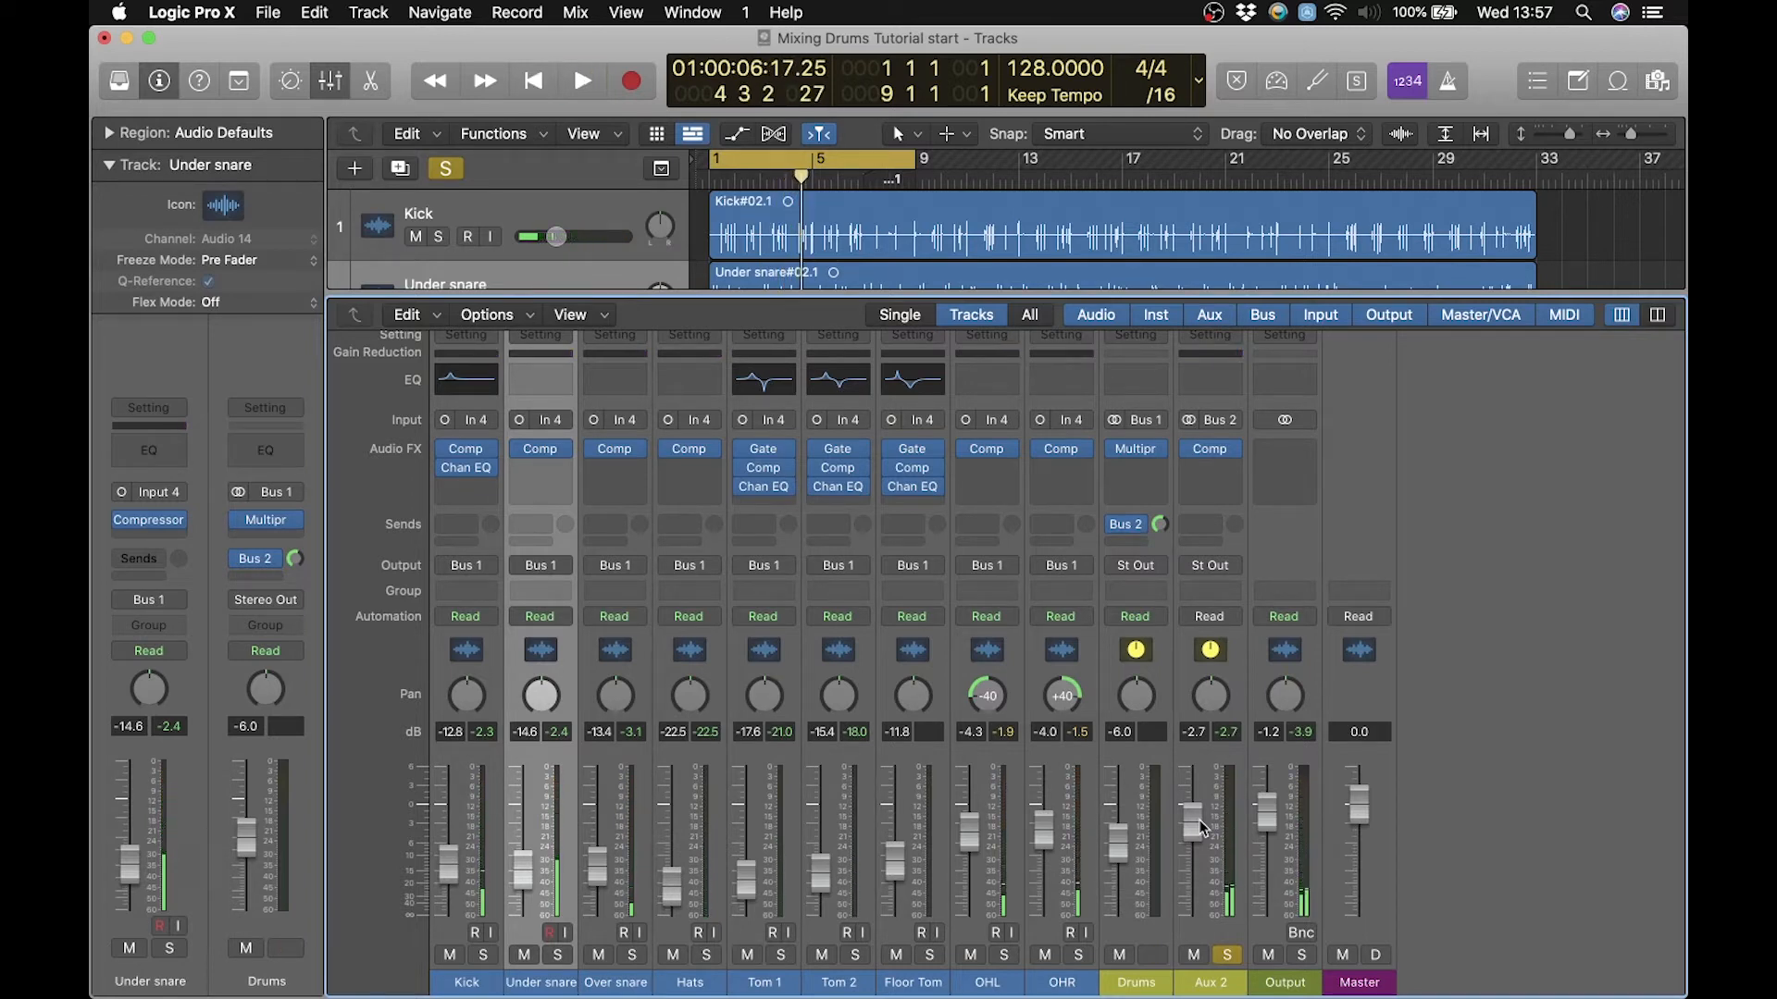
Pull the Aux 2 volume all the way down to -∞, turn off its solo, and start playback from the project start.
left_click_drag(1201, 827, 1200, 916)
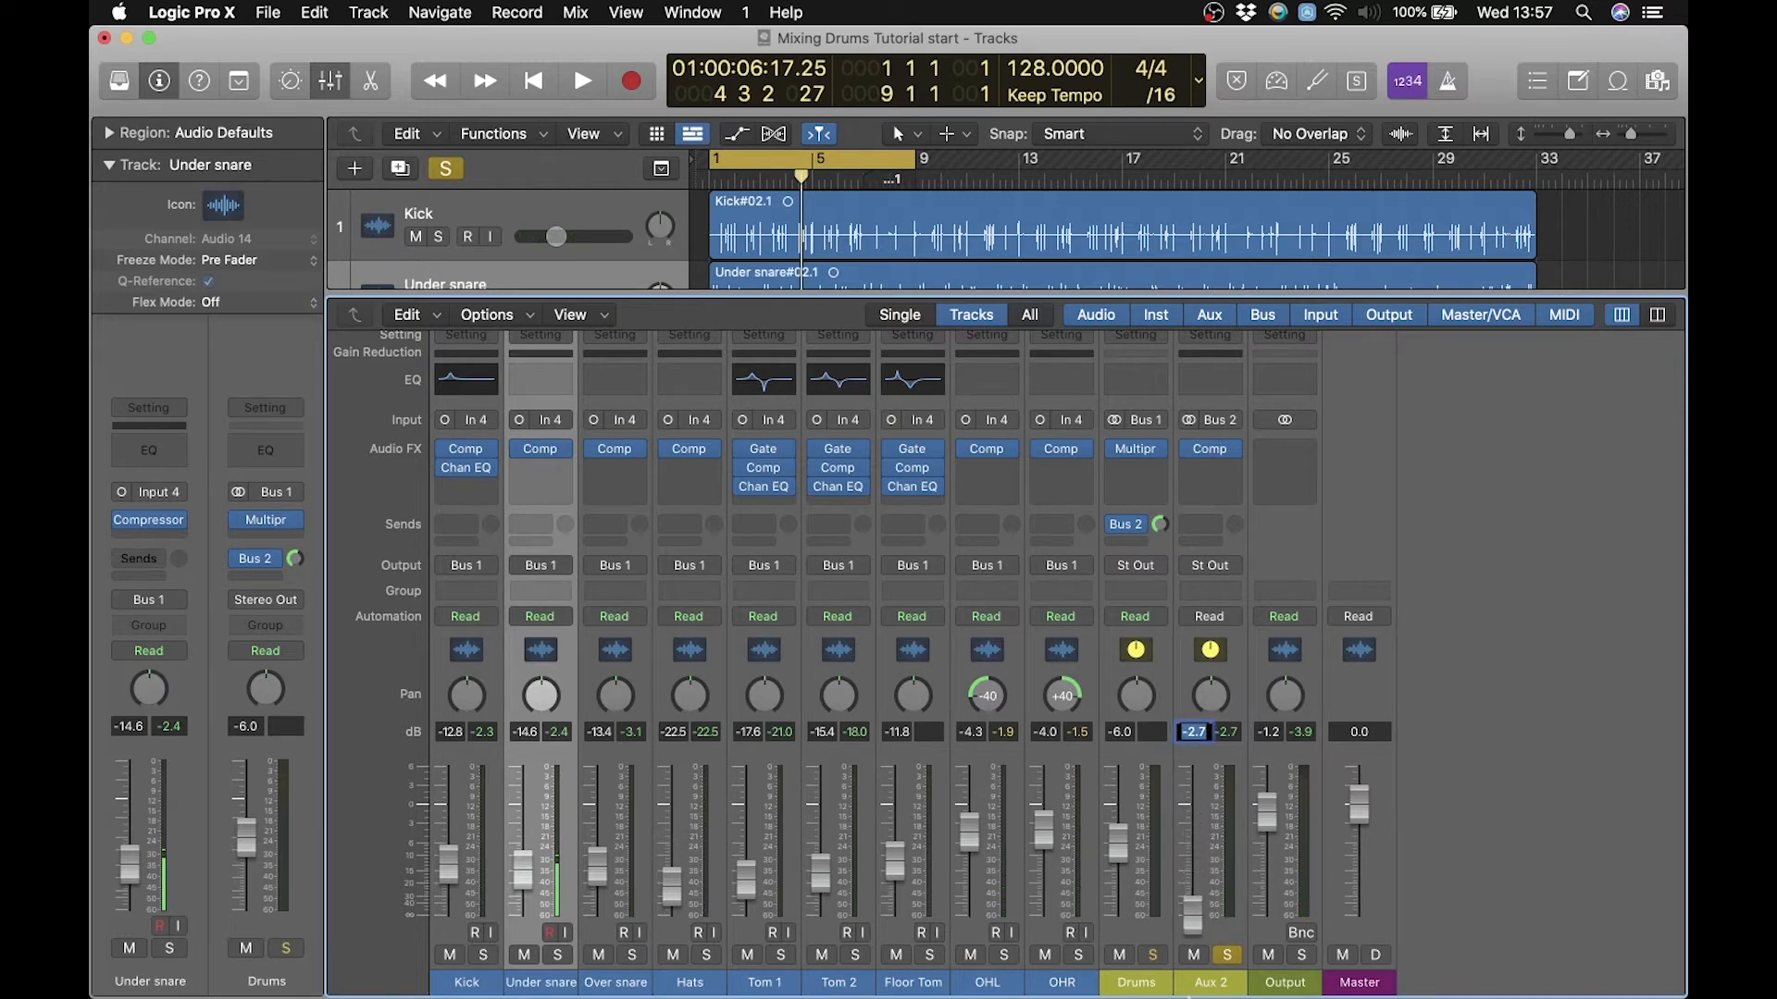
left_click(1228, 955)
left_click(1195, 733)
key("Return")
left_click_drag(1193, 818, 1194, 930)
left_click(1227, 955)
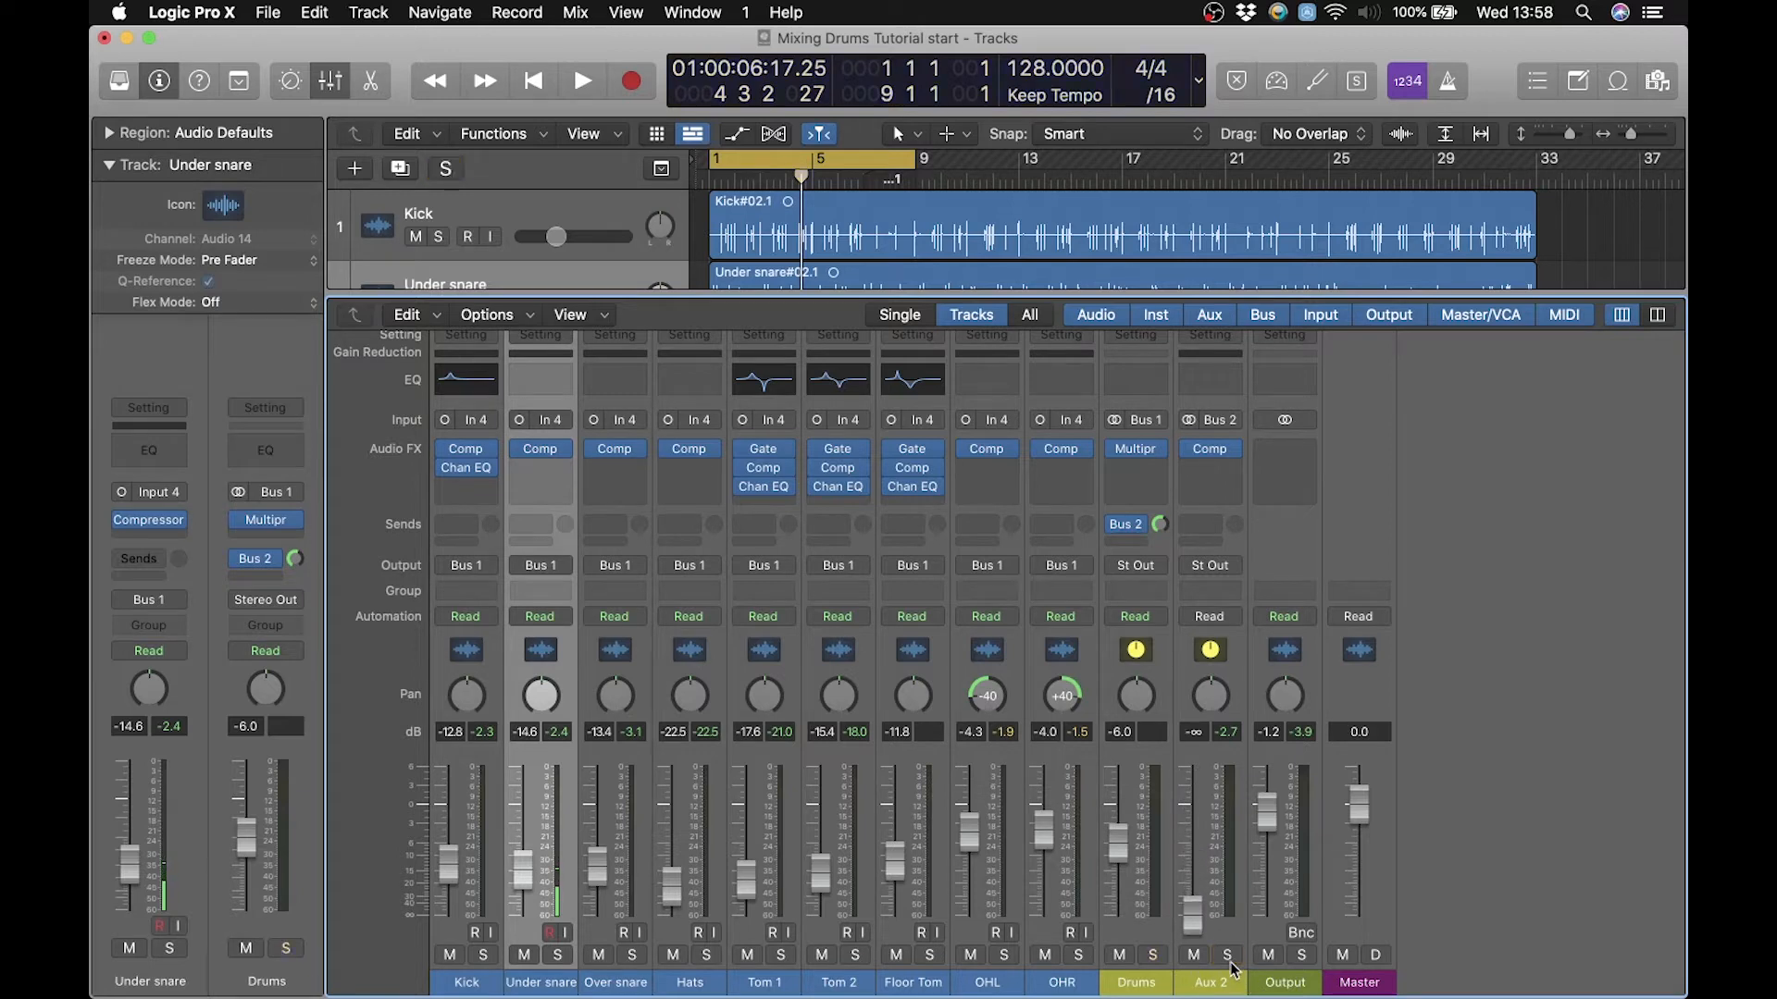
key("Return")
key("space")
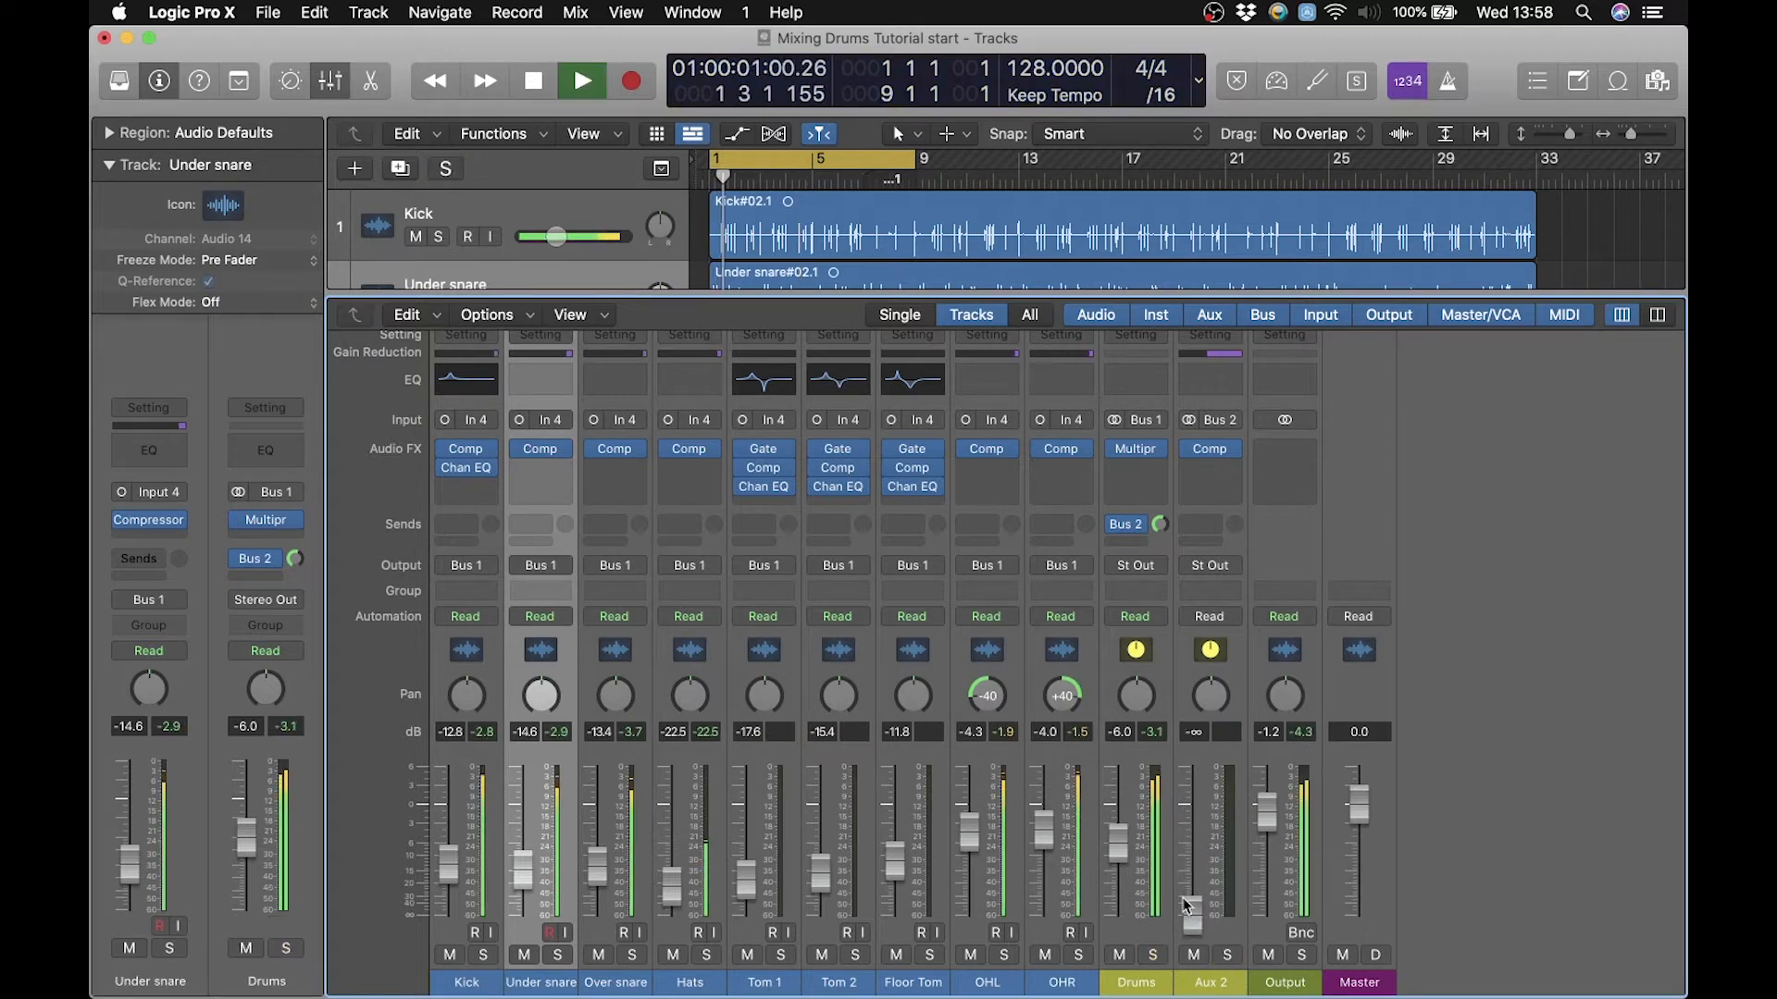
Blend Aux 2 in during playback, mute and unmute it to compare, set its volume to -20.0 dB, and stop playback.
left_click_drag(1194, 912, 1193, 899)
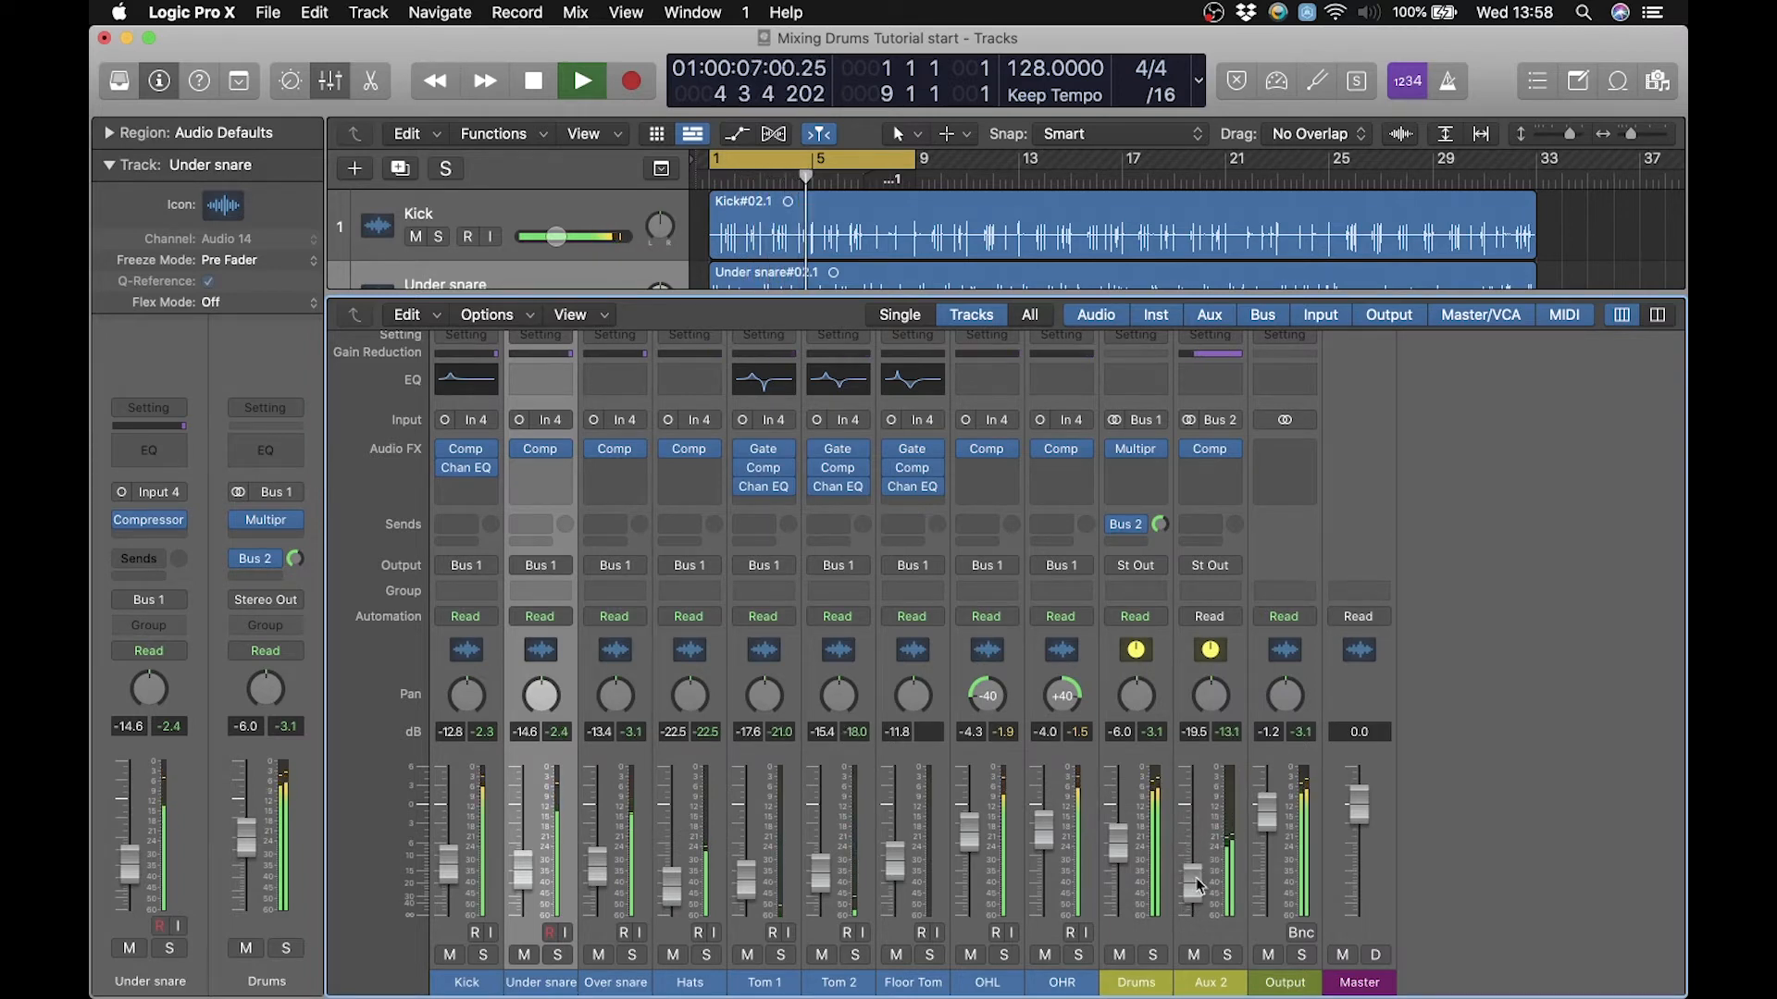
left_click(1193, 955)
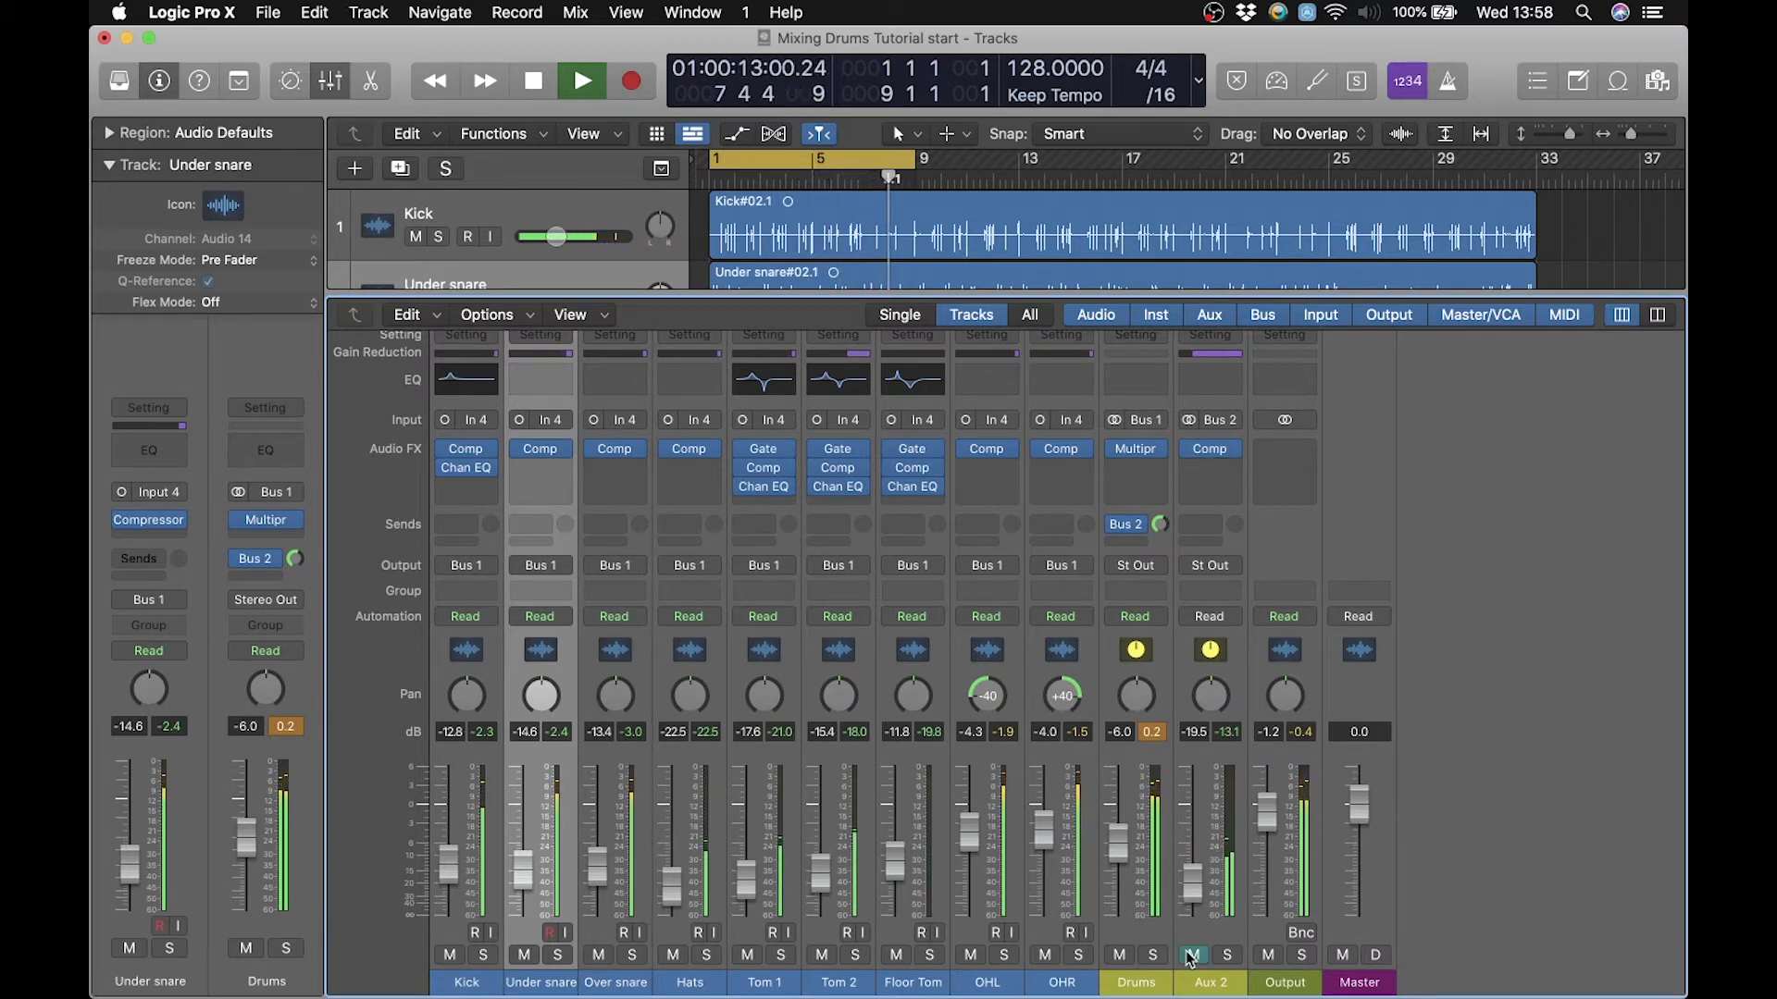
left_click(1192, 955)
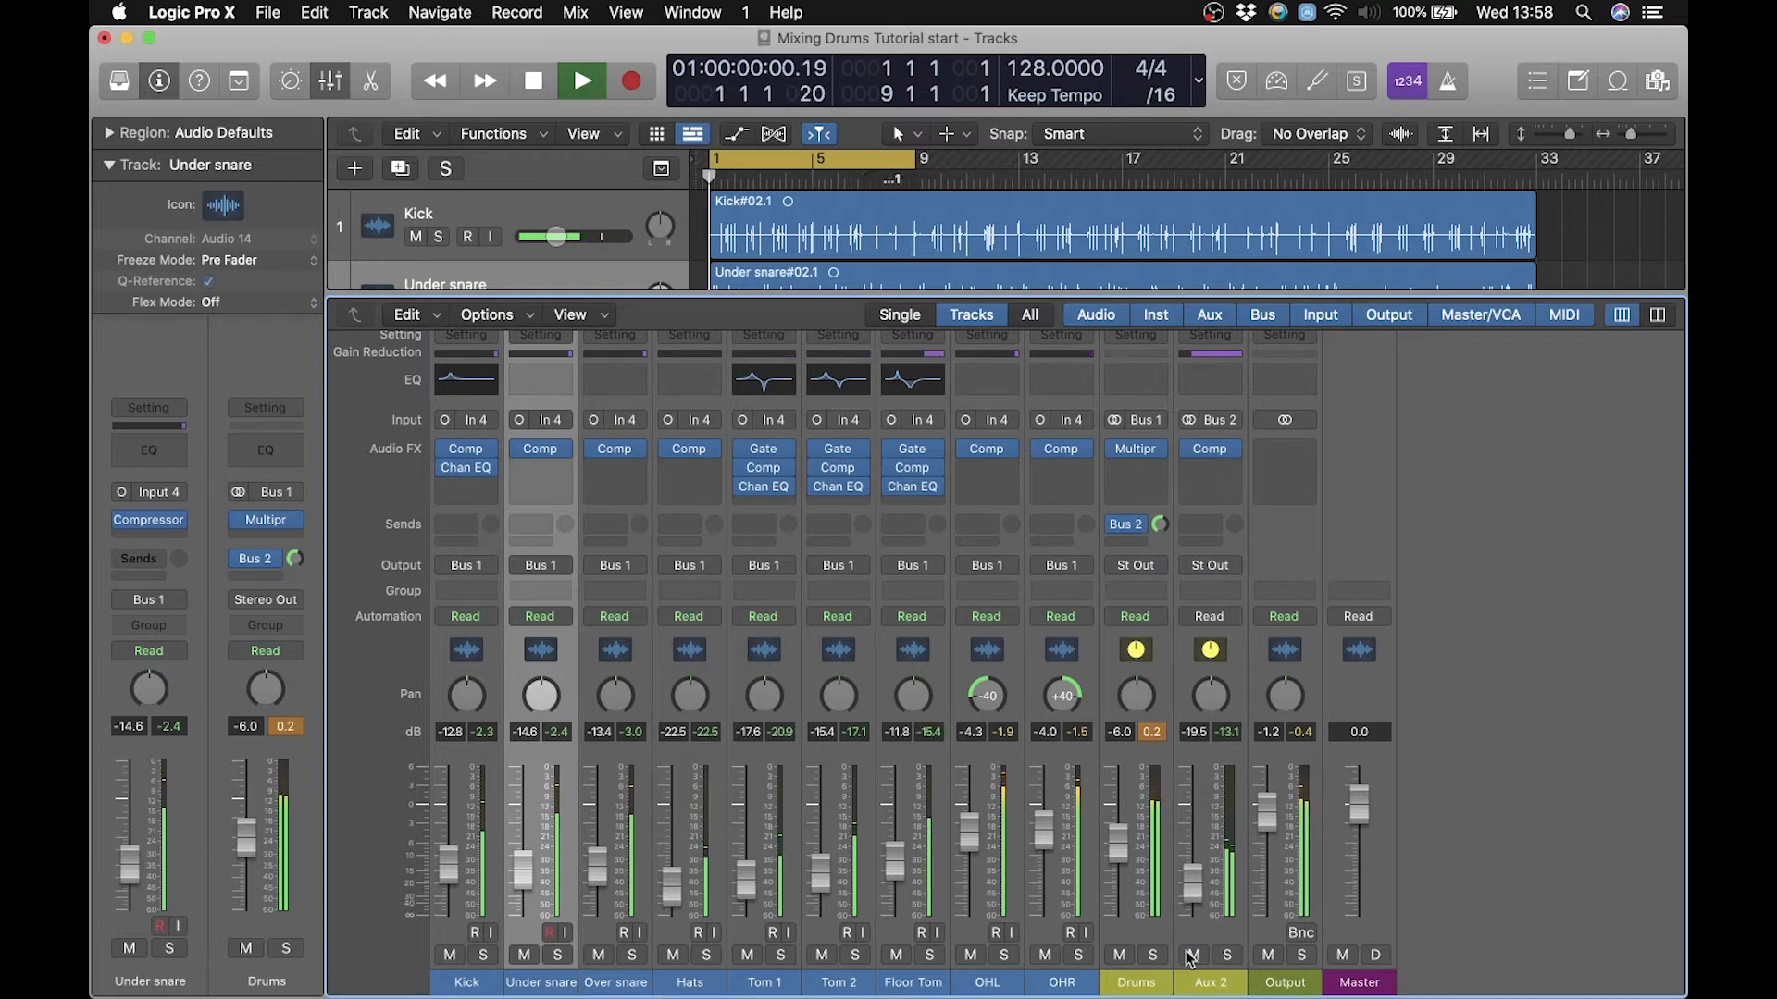
left_click_drag(1192, 897, 1194, 905)
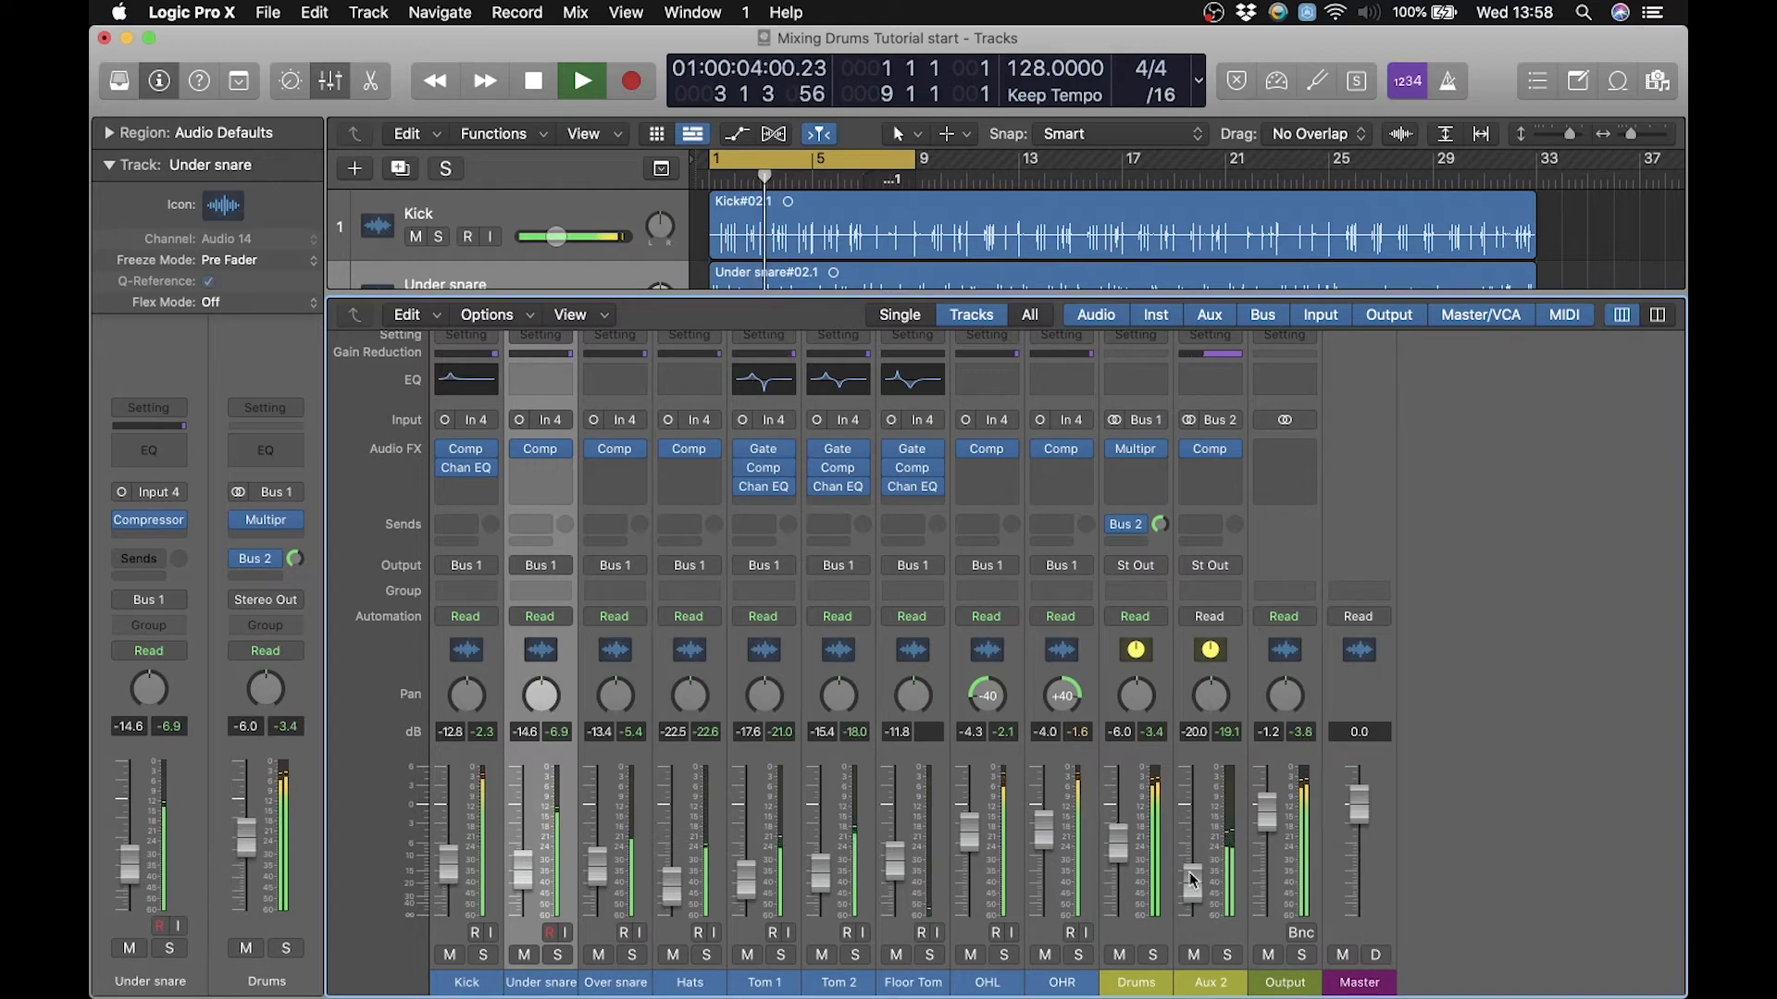
key("space")
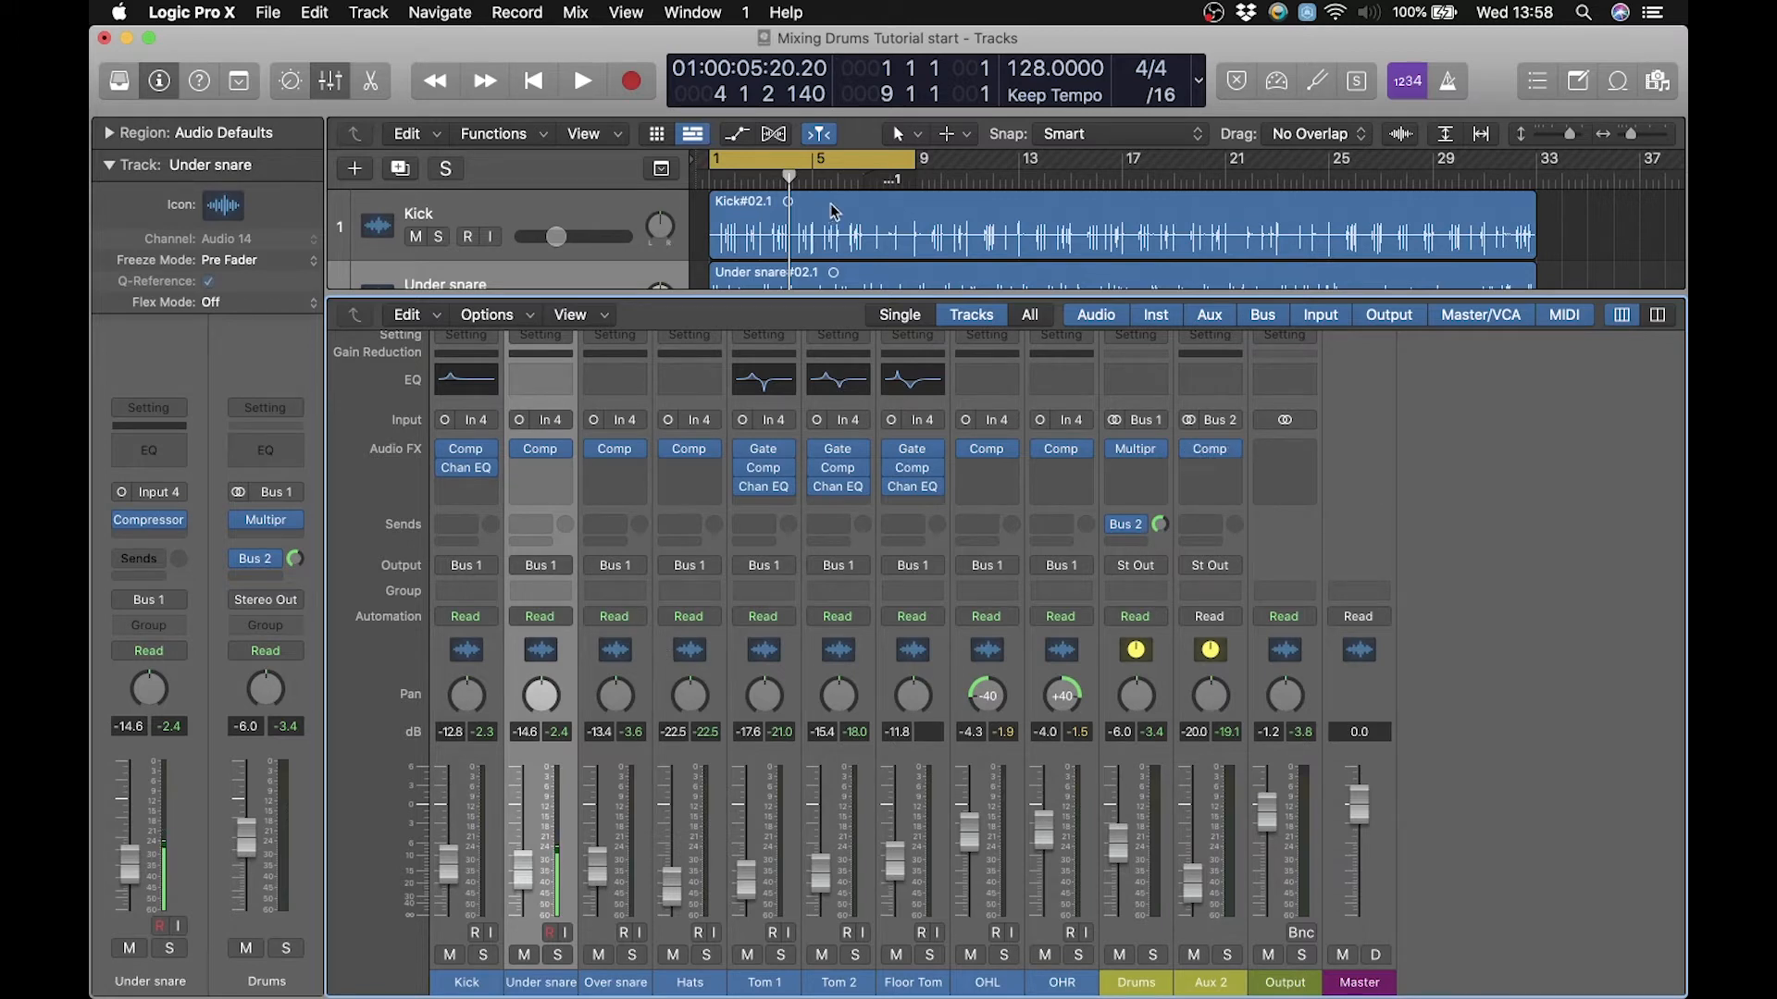
Turn off the cycle range, solo the Kick track, and listen to a short passage of it.
left_click(835, 170)
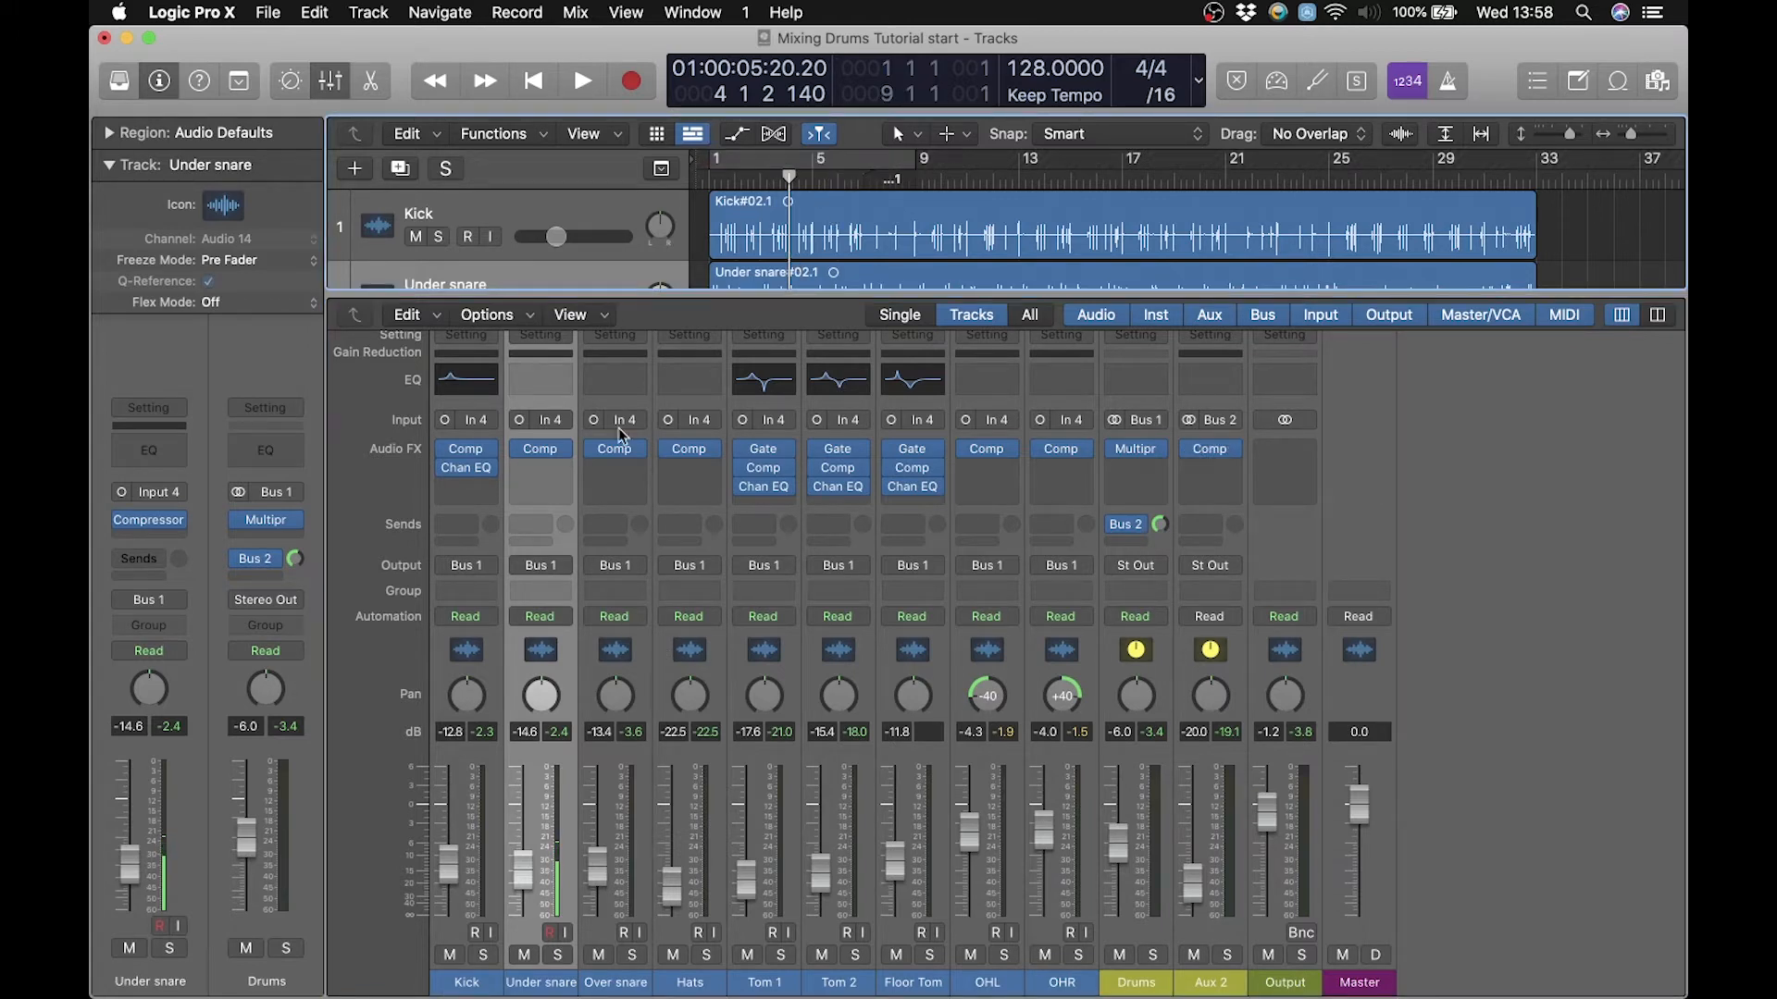
left_click(483, 954)
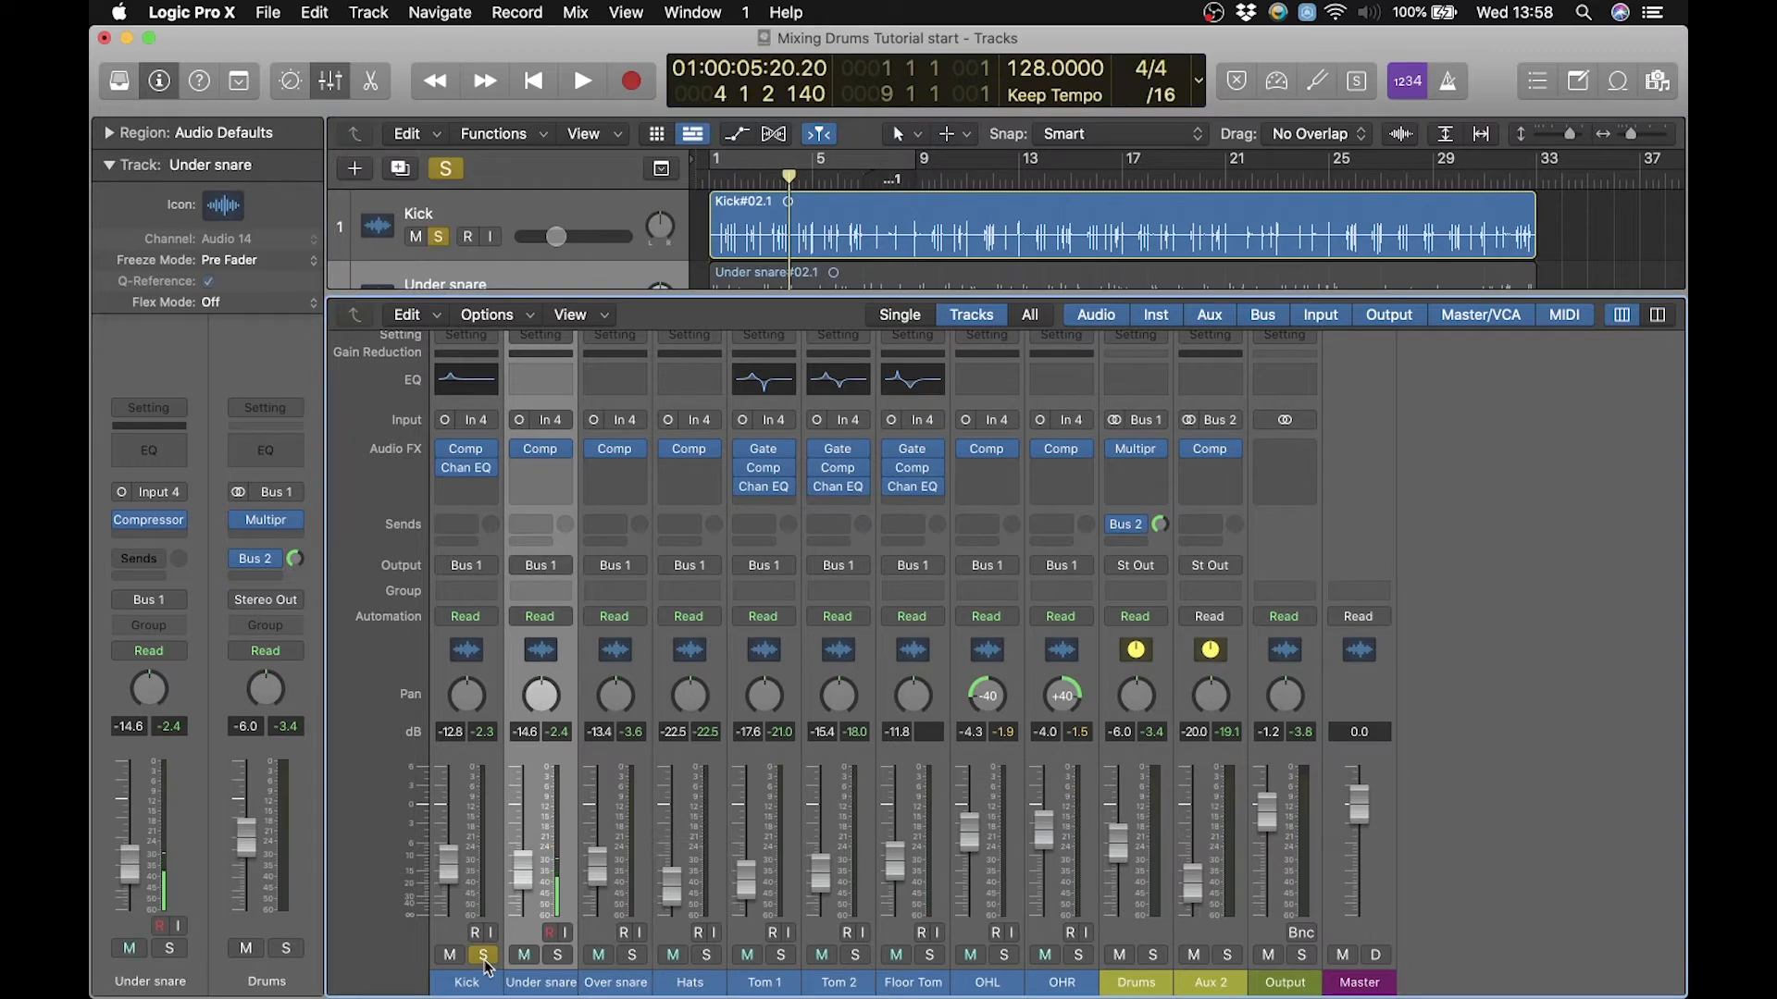
left_click(591, 207)
key("space")
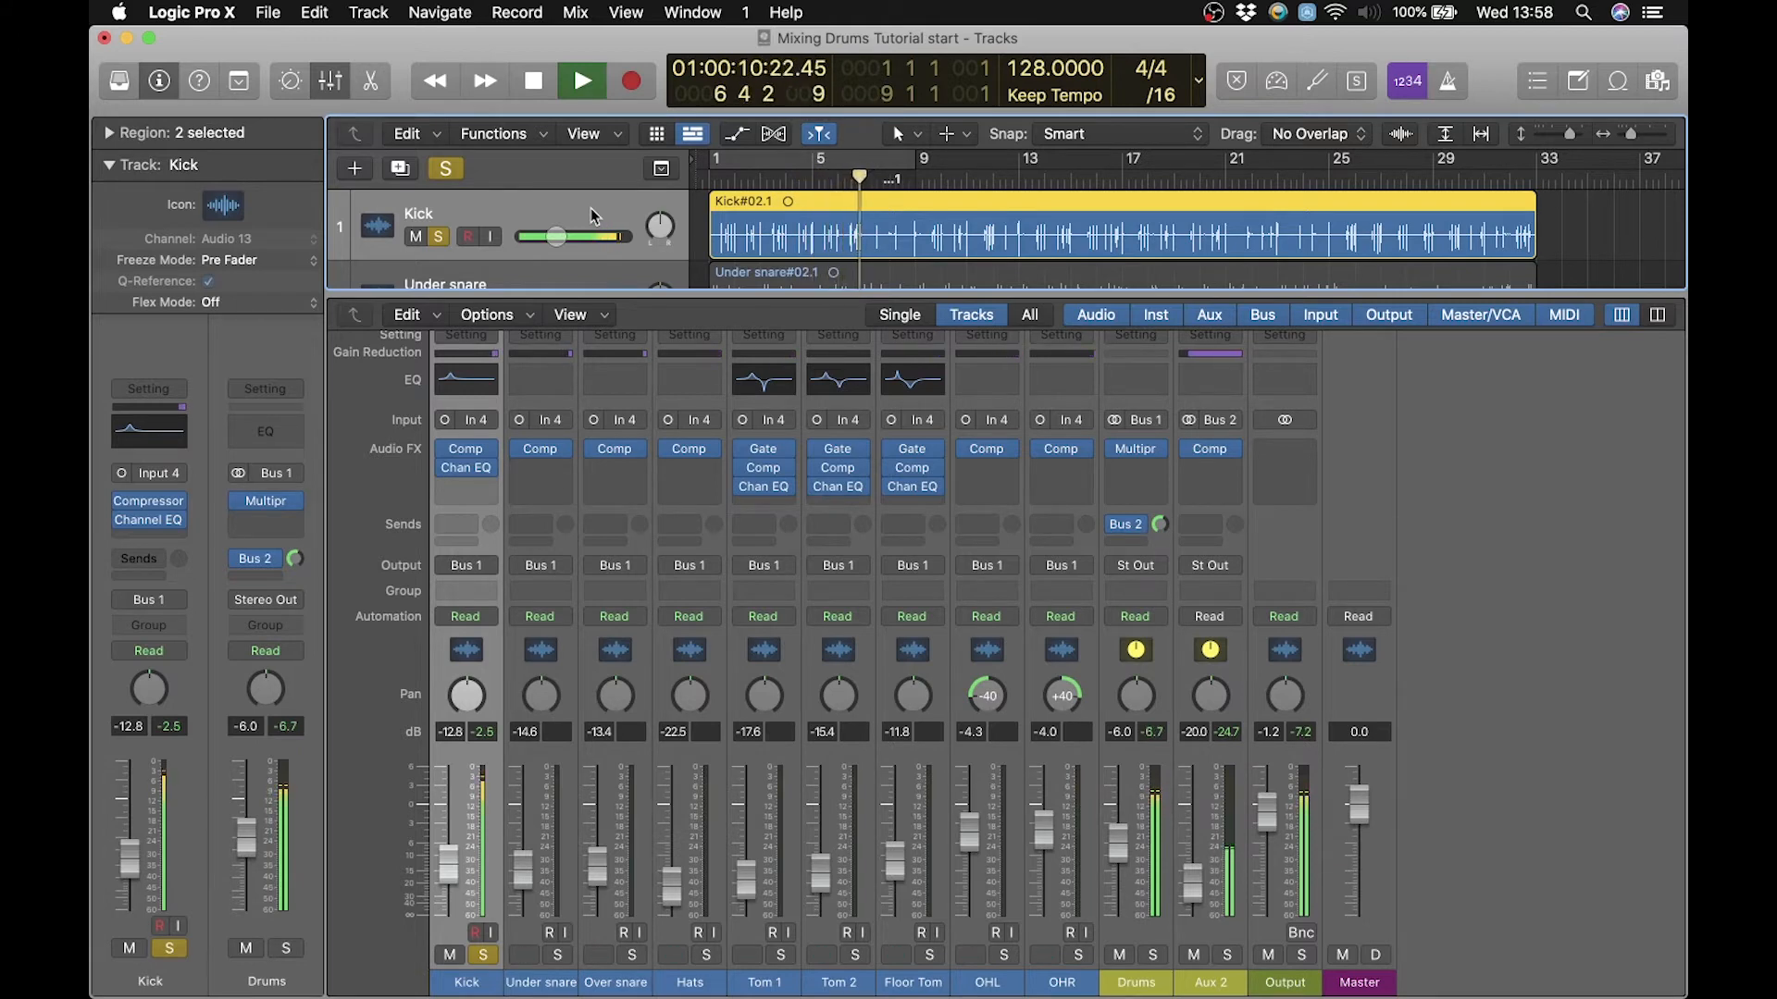
key("space")
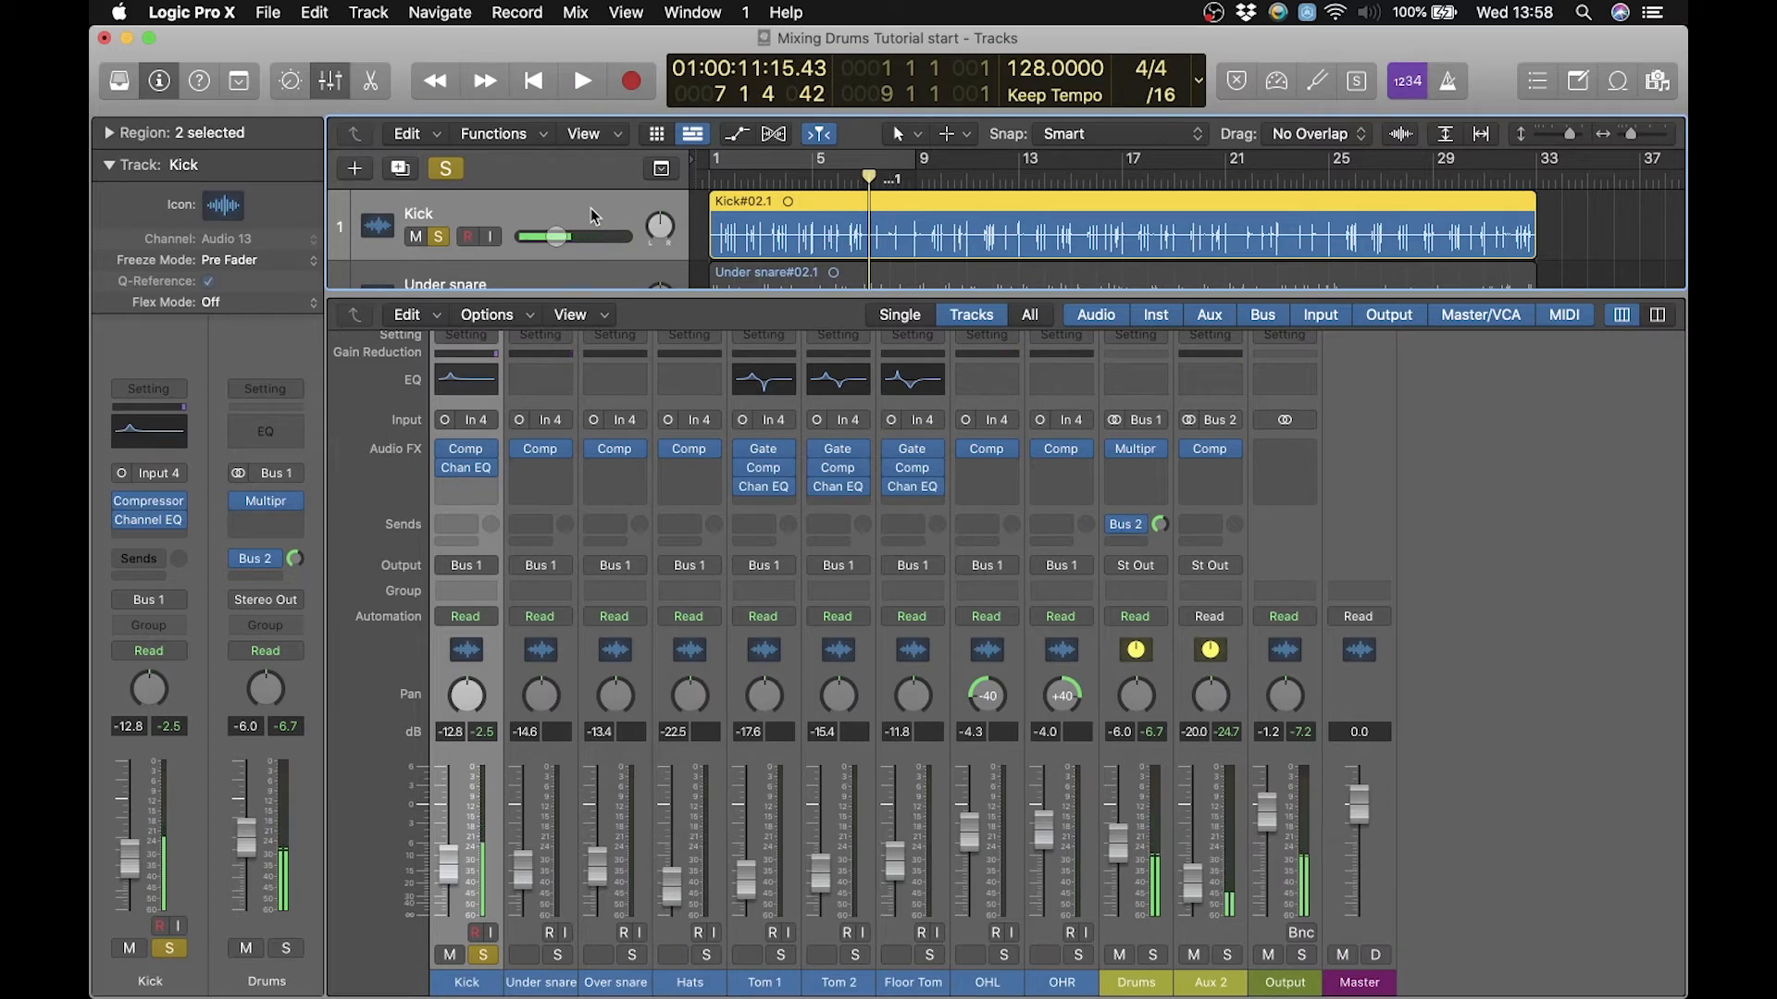
Hide the mixer, enlarge the track view, and start Replace or Double Drum Track on the Kick track.
key("x")
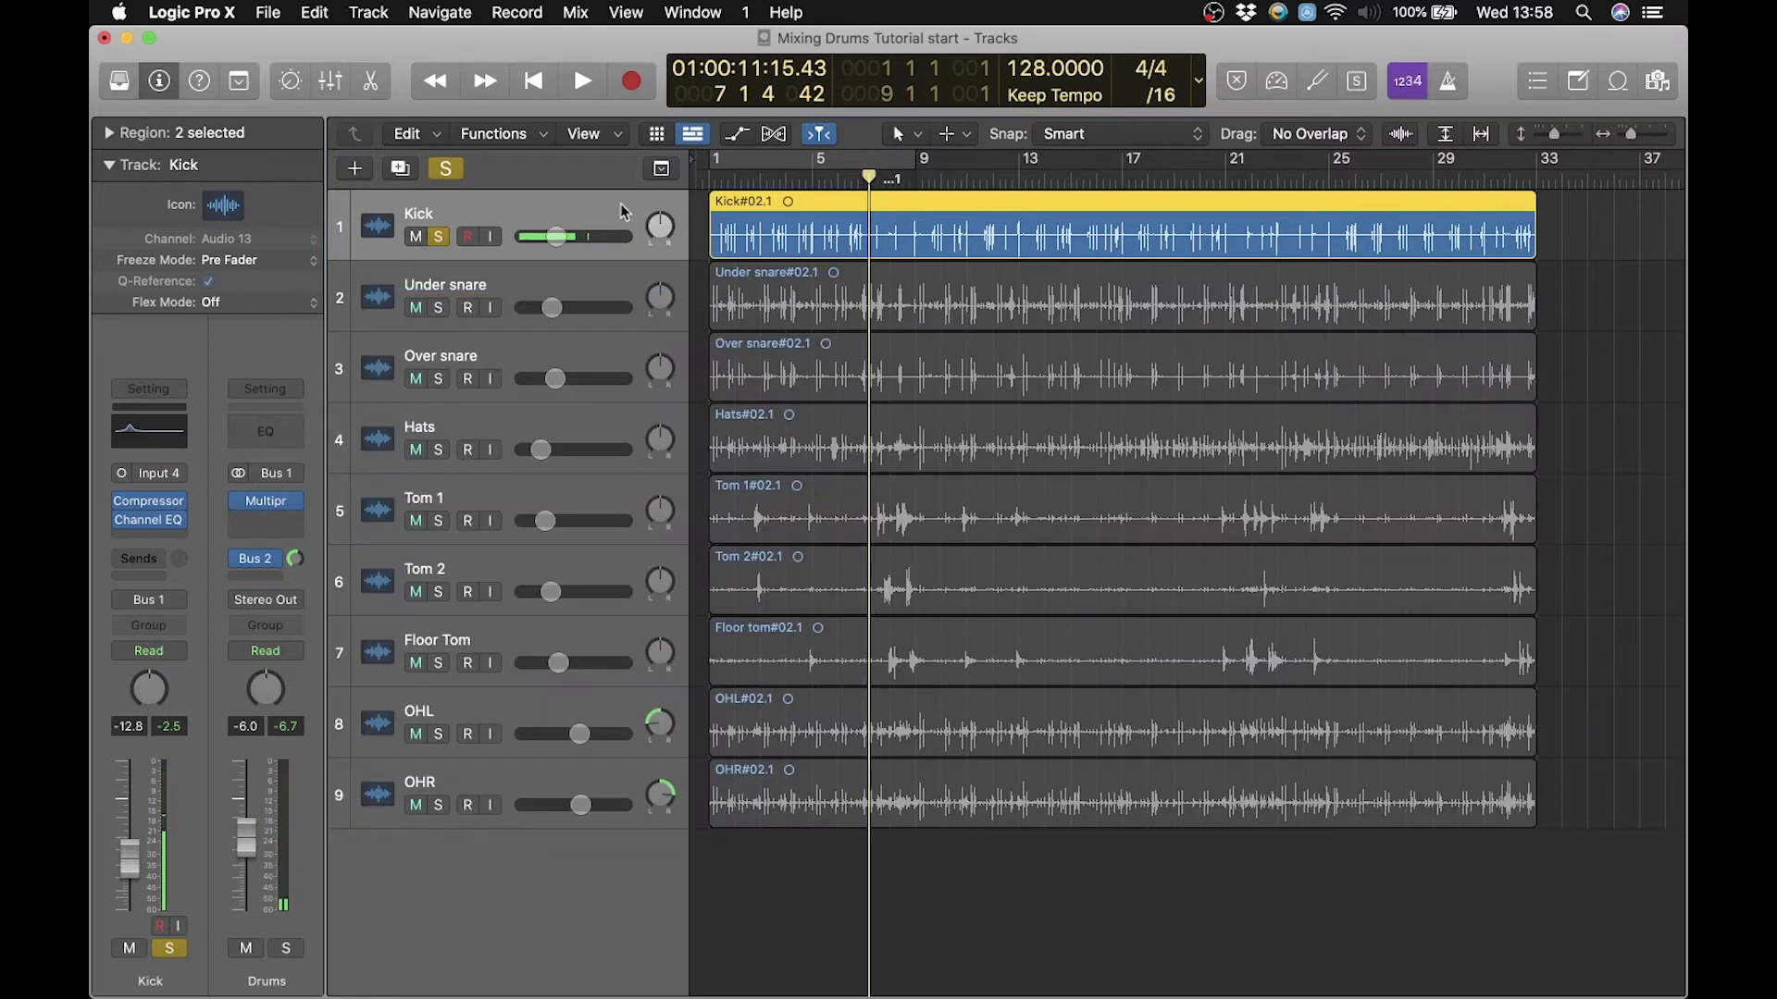
left_click(1666, 137)
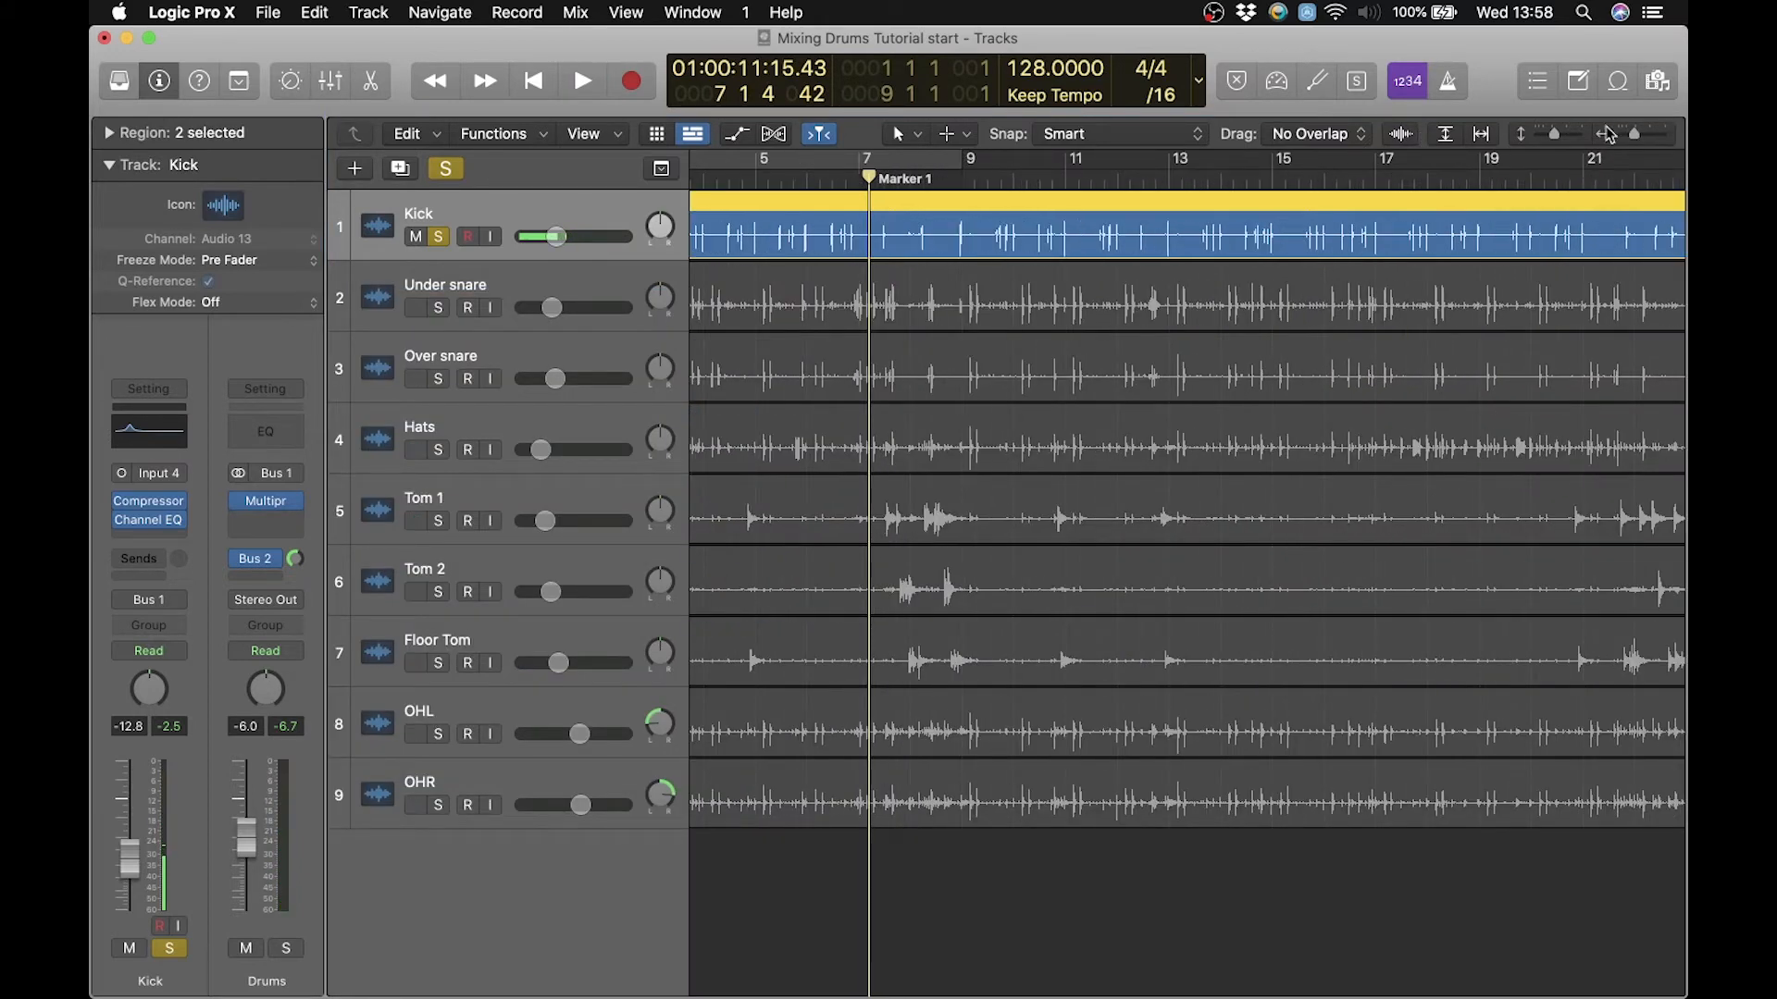
left_click_drag(1555, 137, 1567, 140)
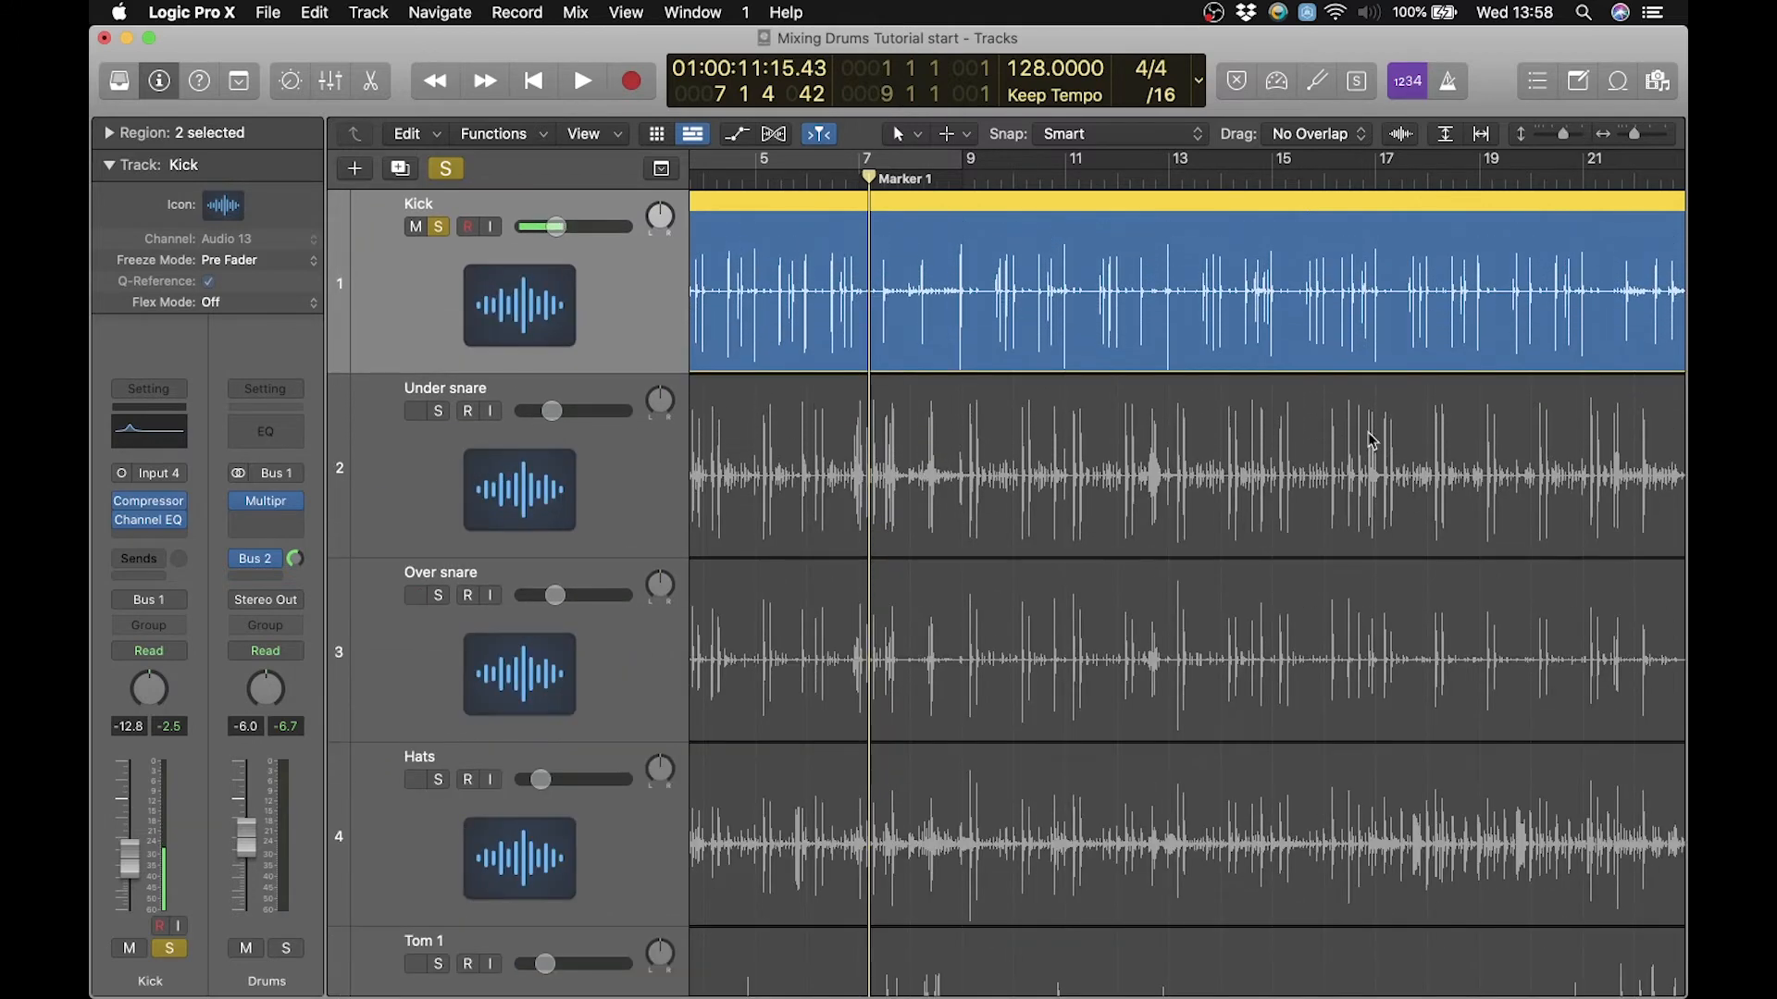
scroll(1372, 440, "left", 5)
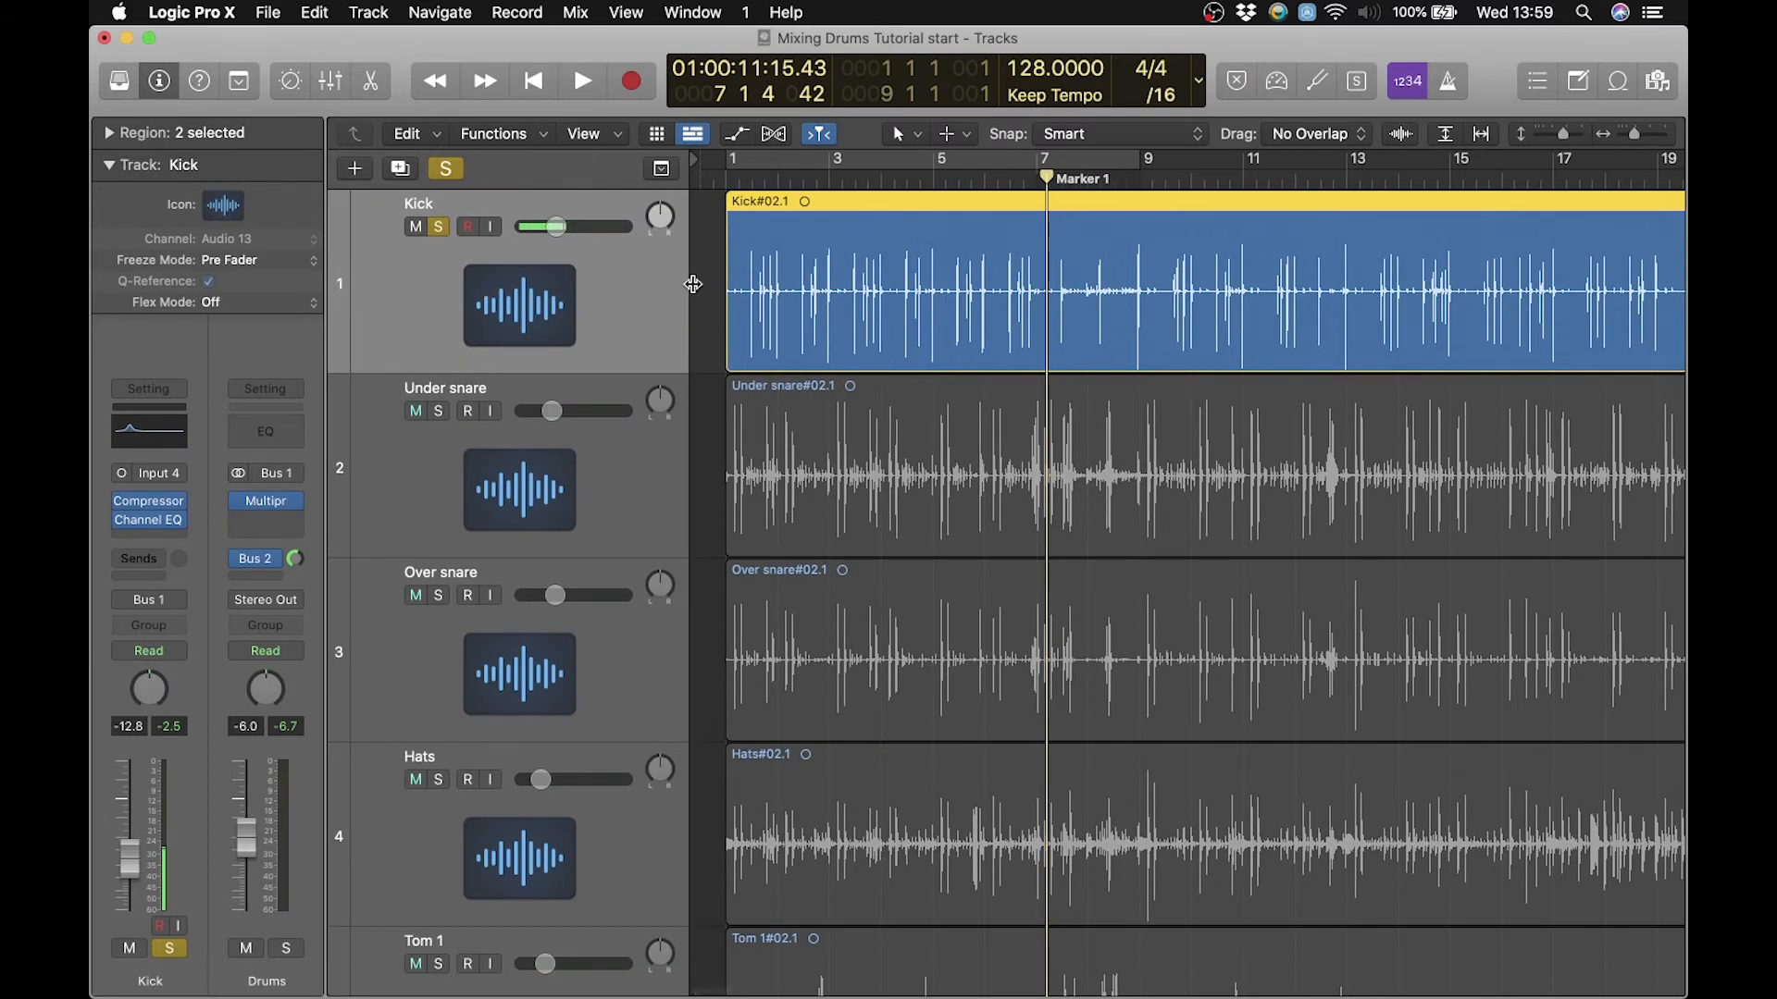
left_click(707, 295)
left_click(651, 281)
left_click(384, 11)
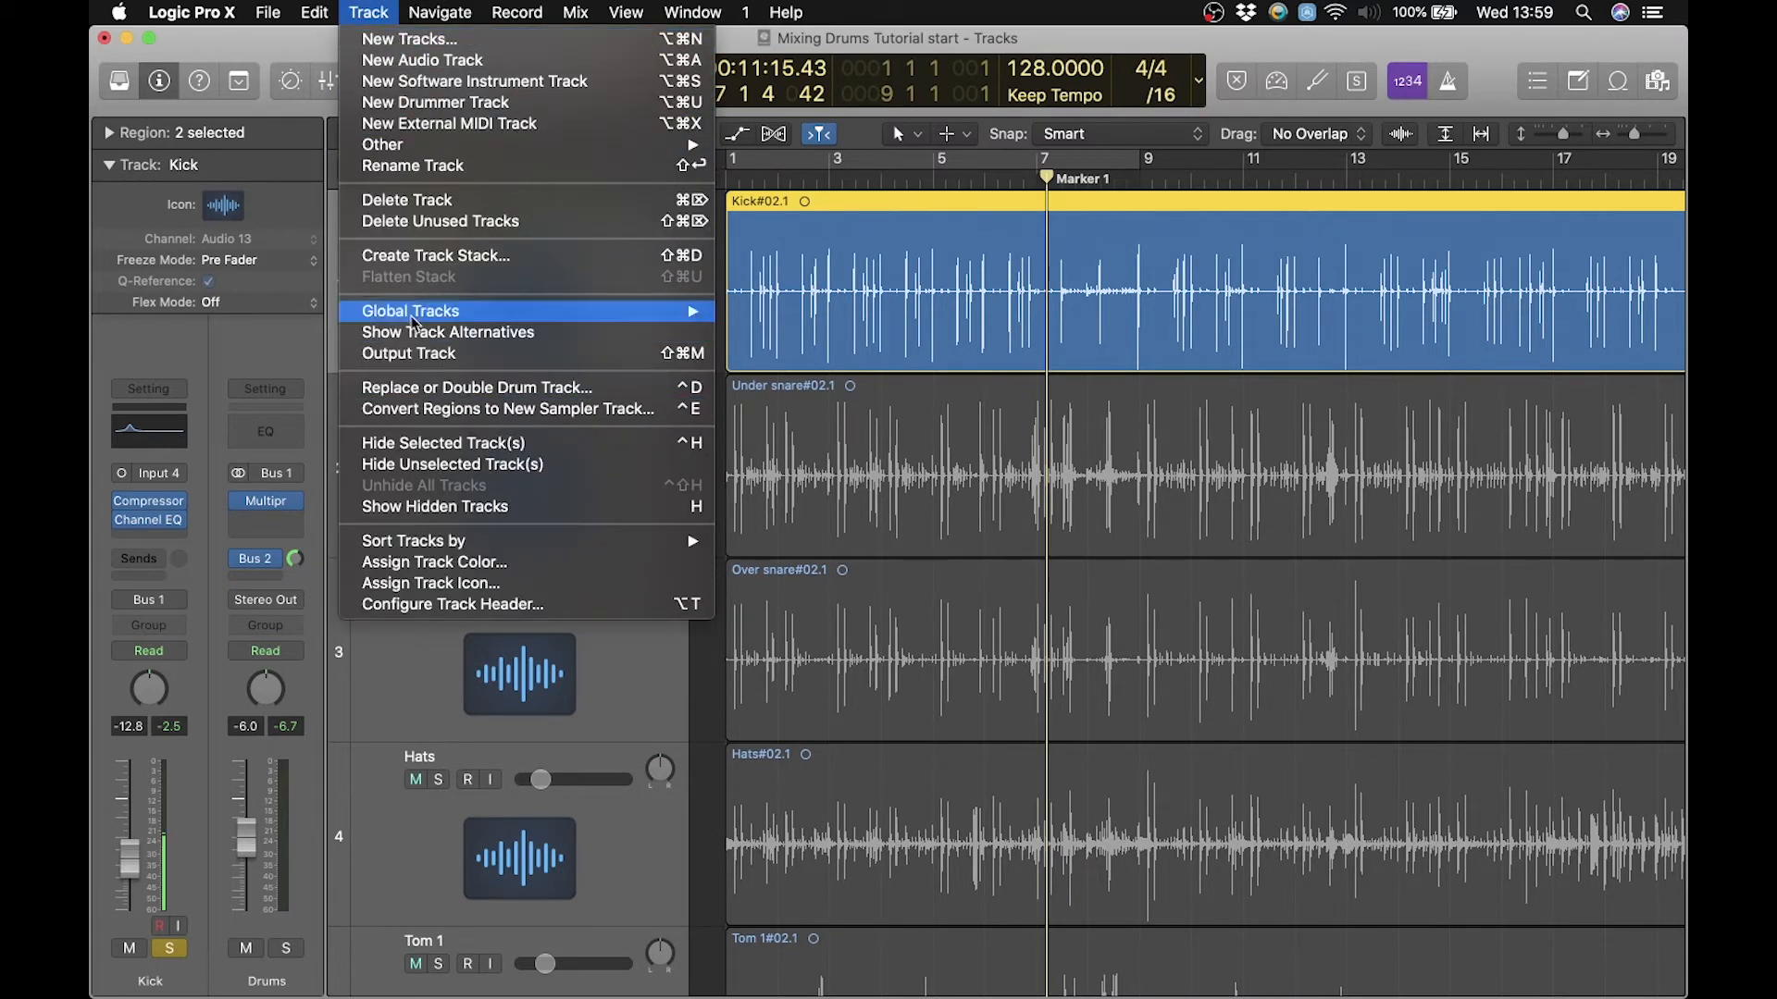
left_click(424, 389)
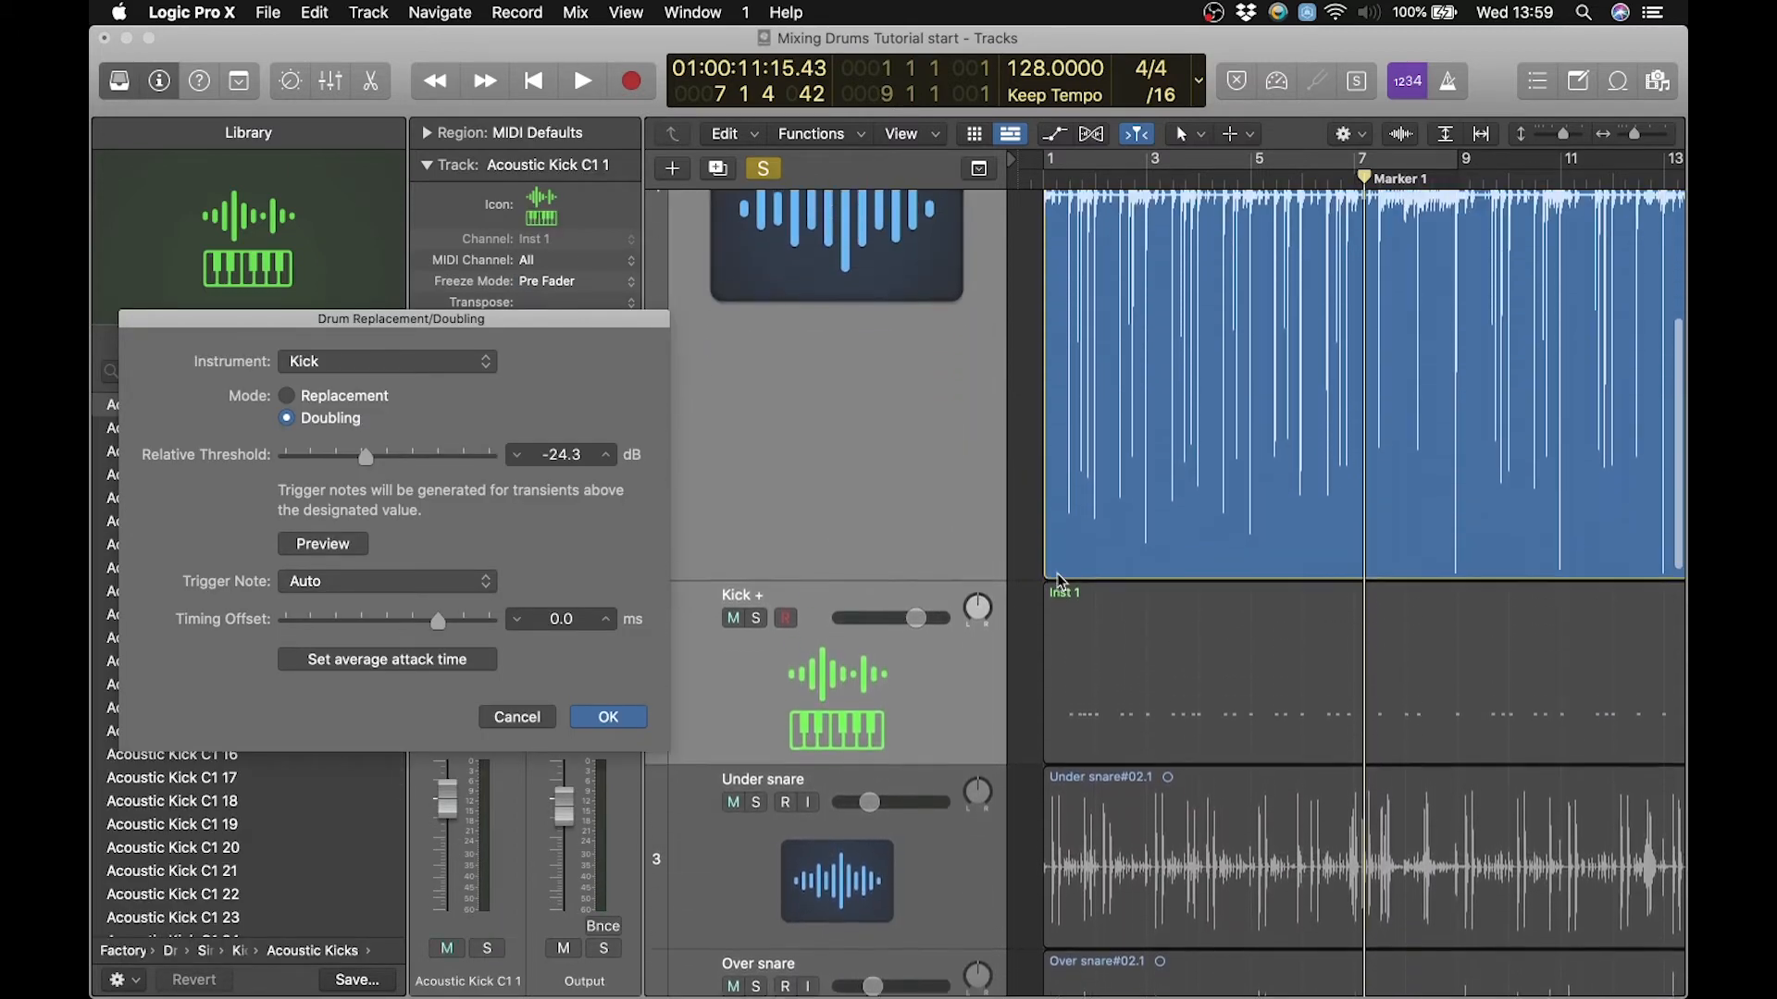
Examine how the trigger notes on the Kick + track line up with the kick waveform's transients, particularly around bars 7 to 9.
left_click(1659, 135)
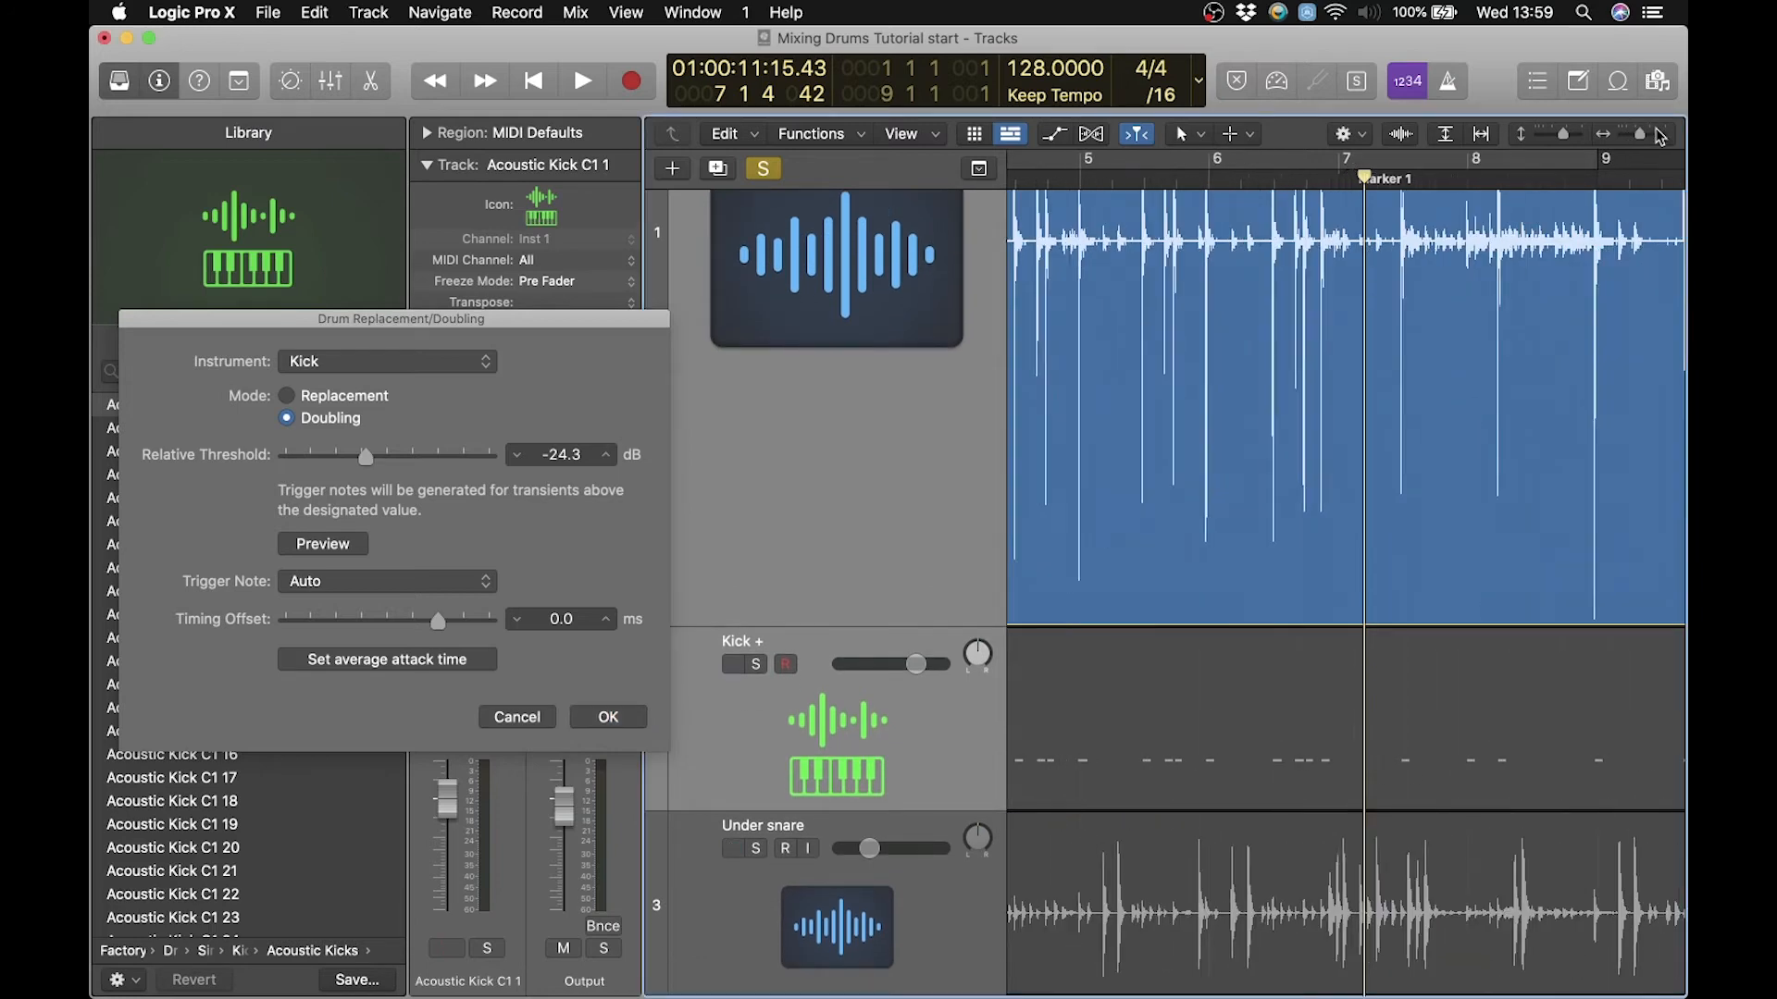
left_click(1659, 135)
scroll(1357, 607, "left", 7)
scroll(1353, 608, "left", 4)
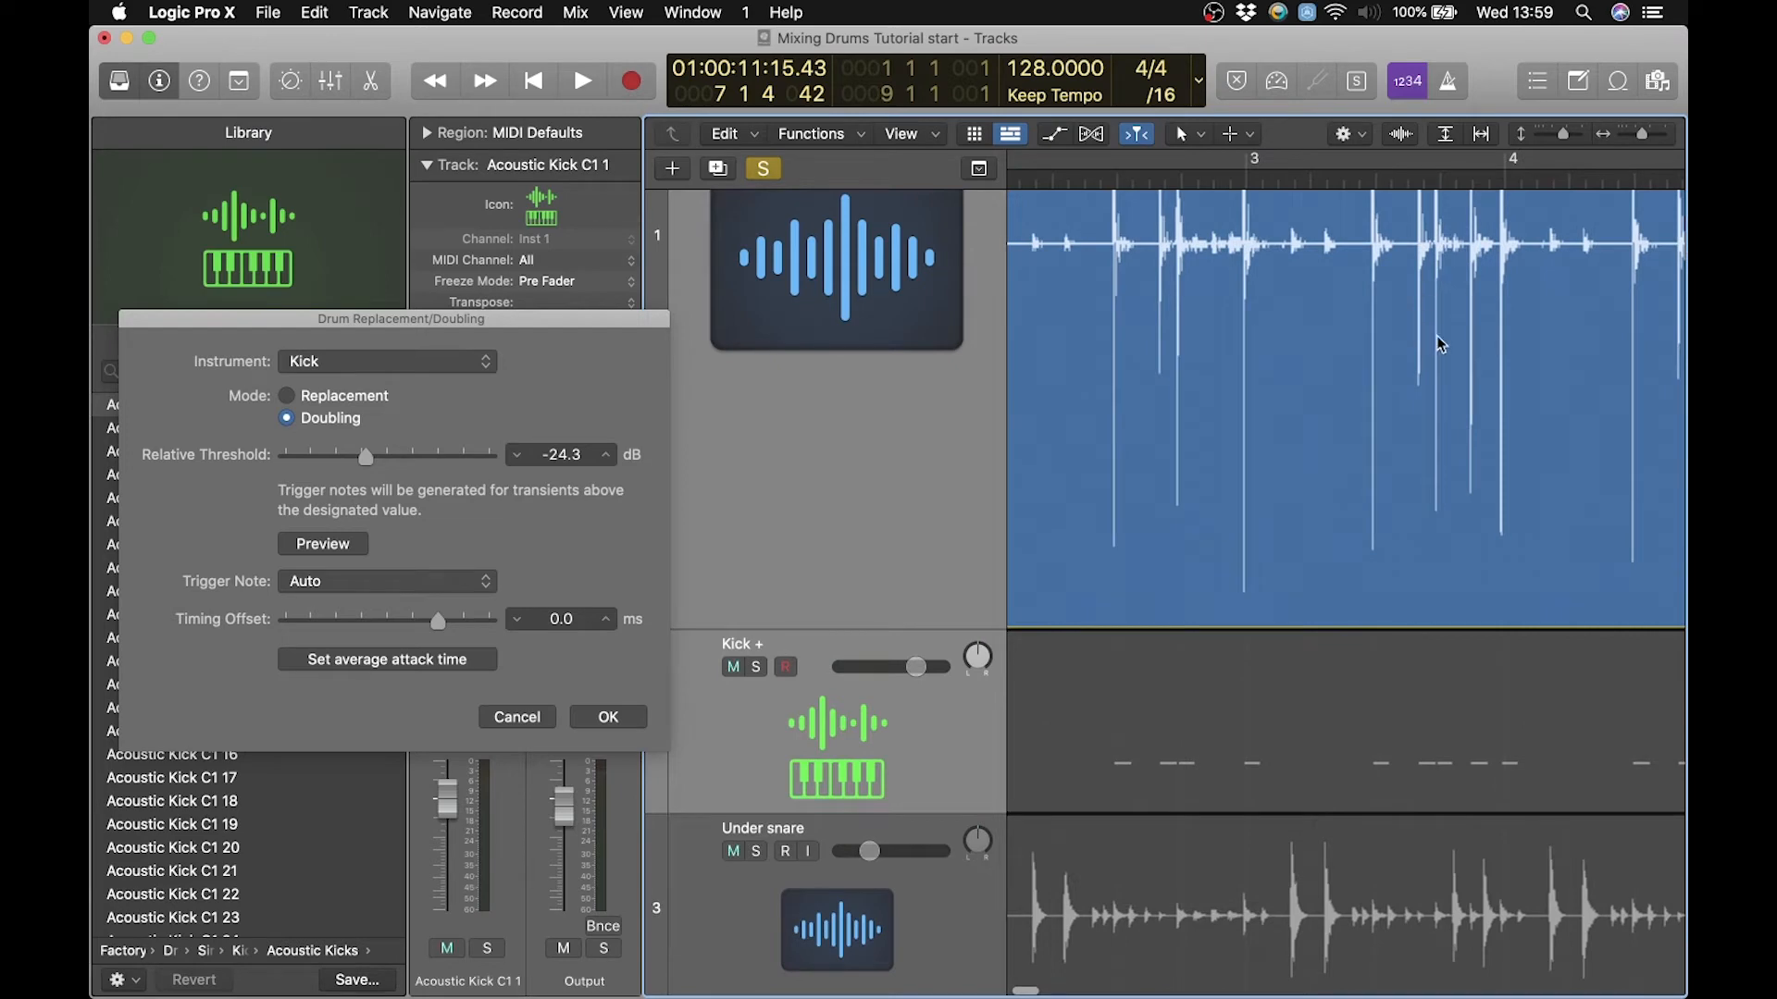
scroll(1182, 623, "left", 4)
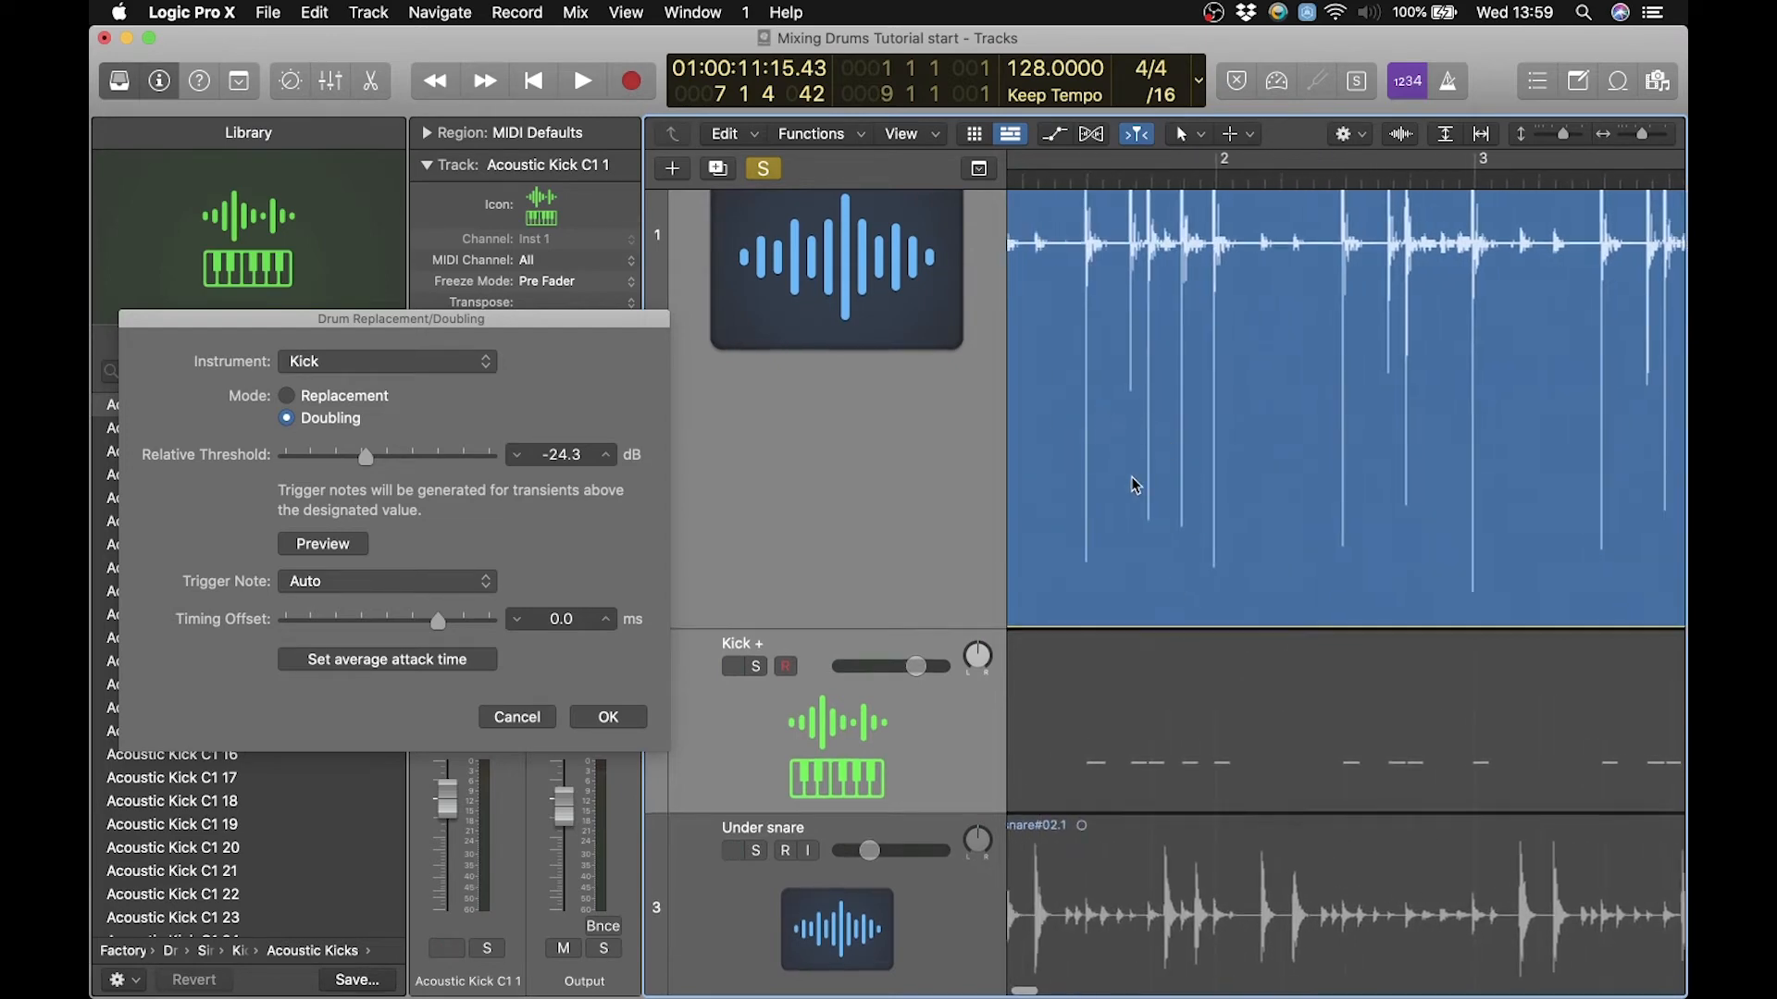
scroll(1130, 476, "down", 3)
scroll(1131, 476, "left", 2)
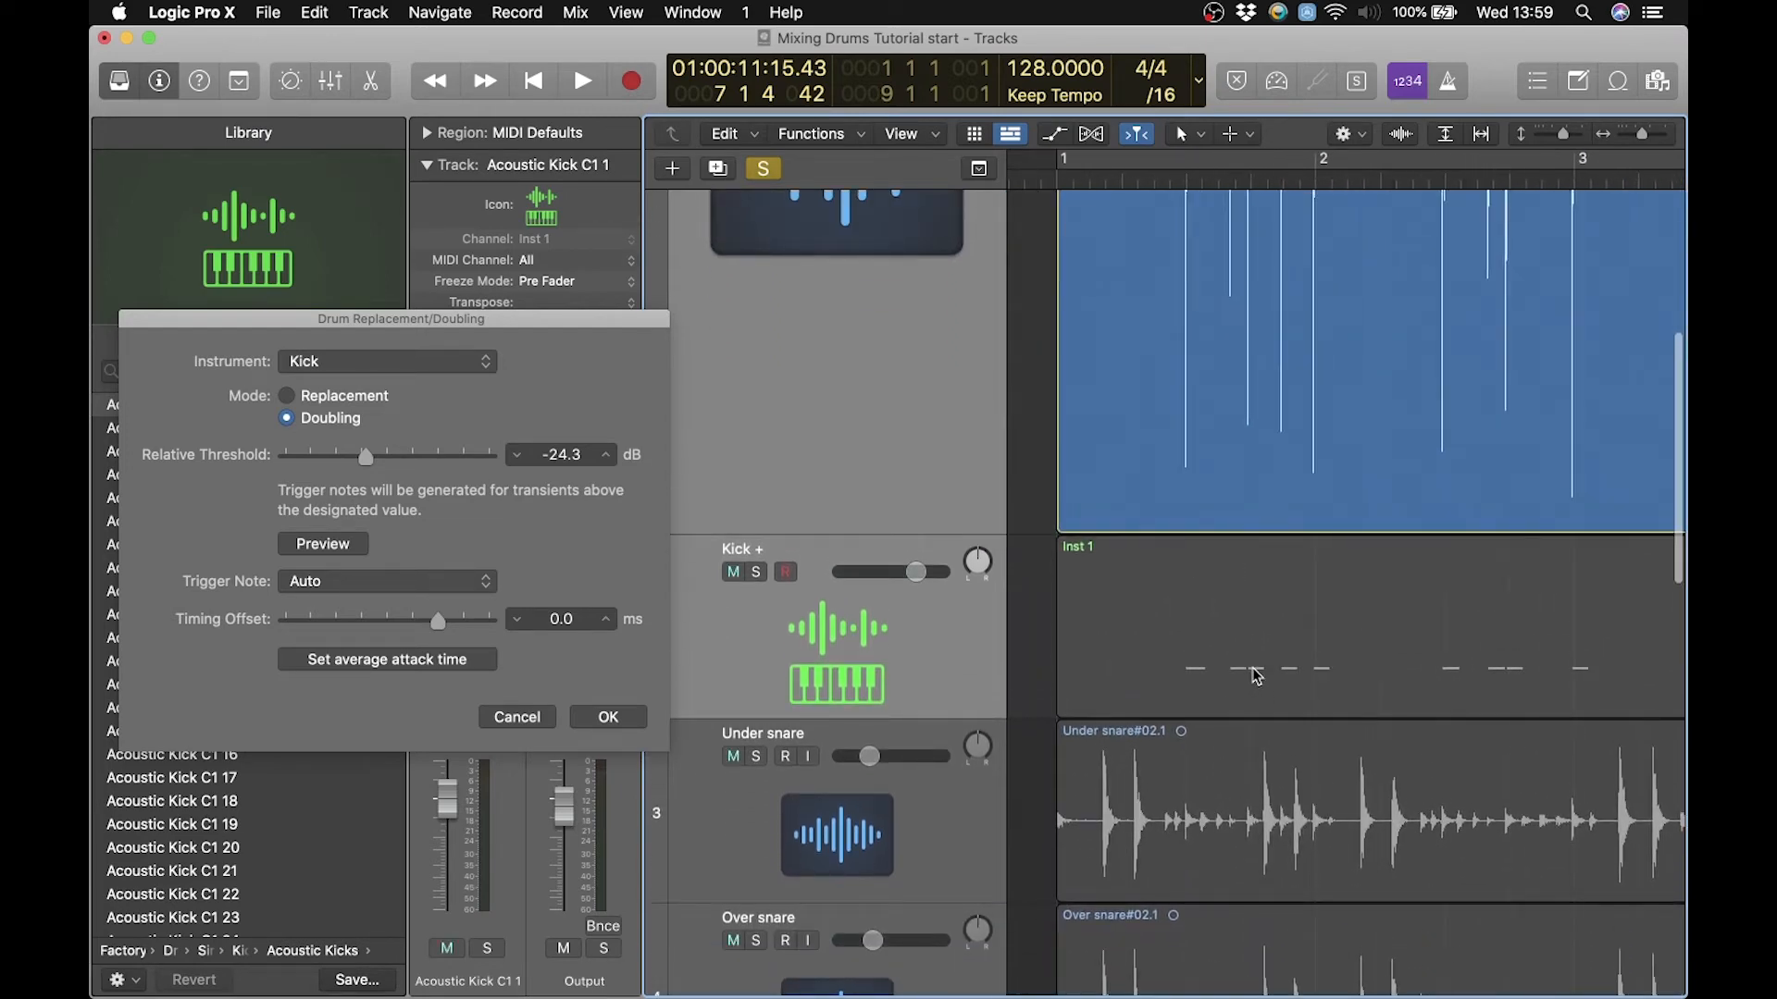
scroll(1257, 675, "left", 1)
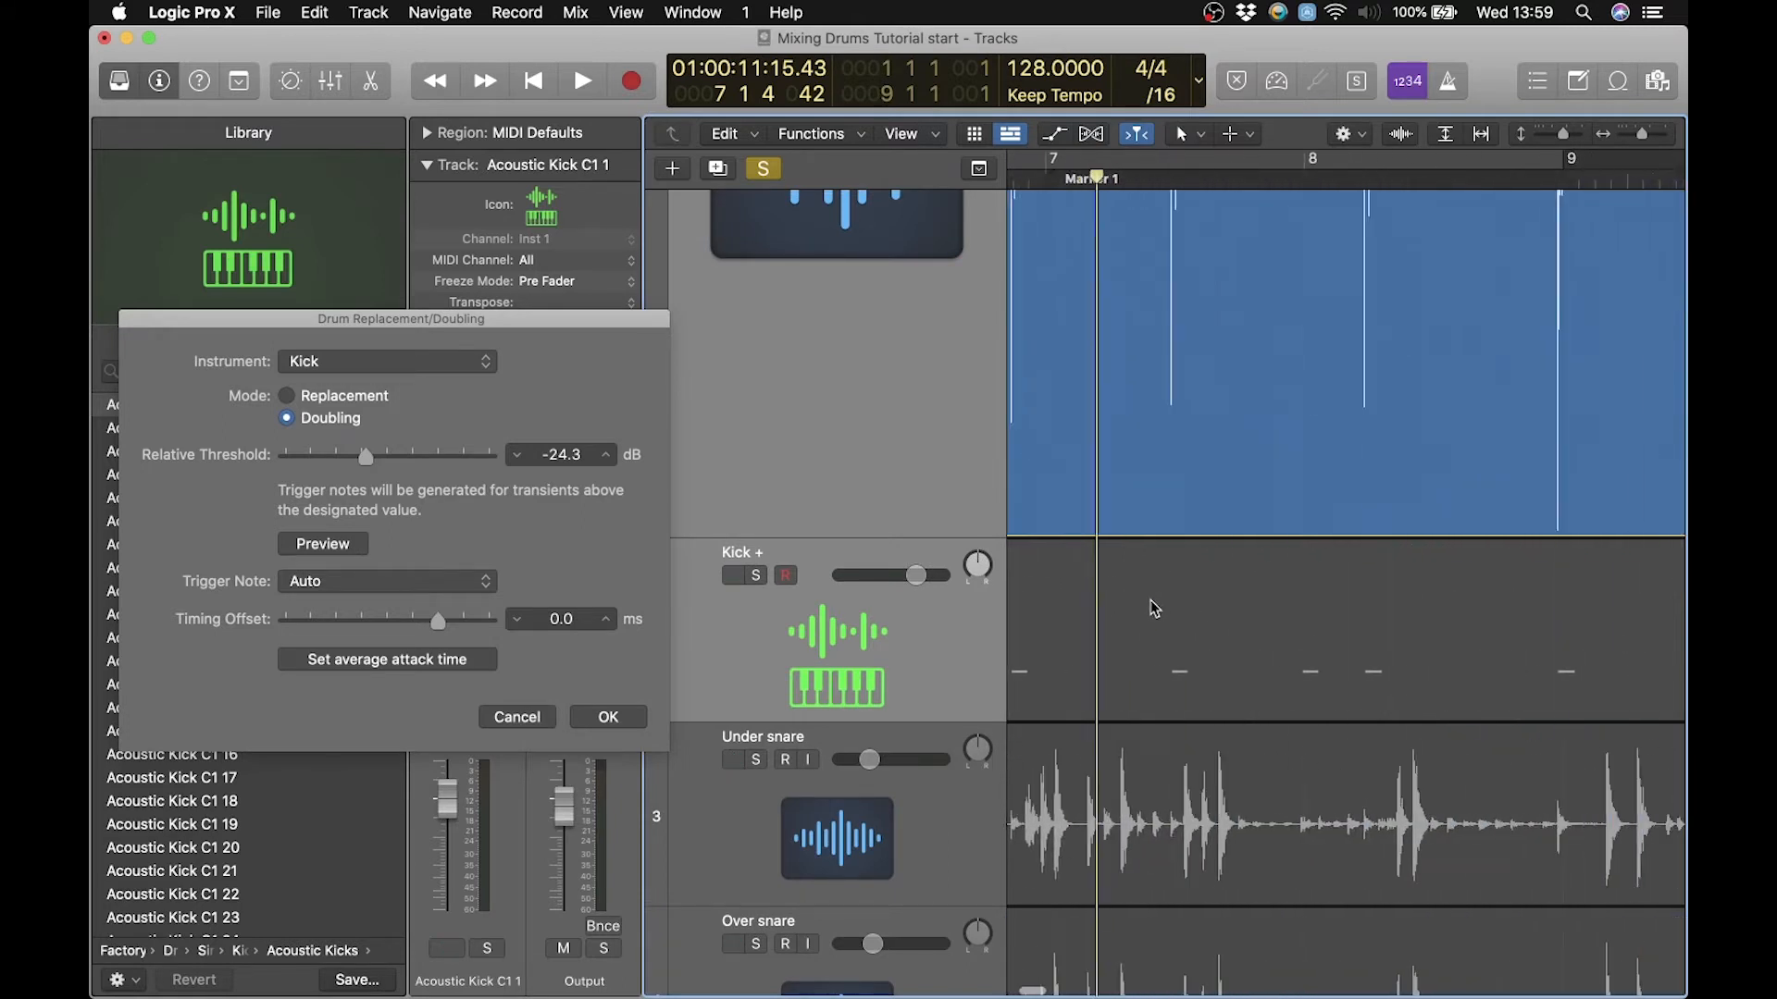
scroll(1152, 607, "right", 3)
scroll(1152, 607, "up", 2)
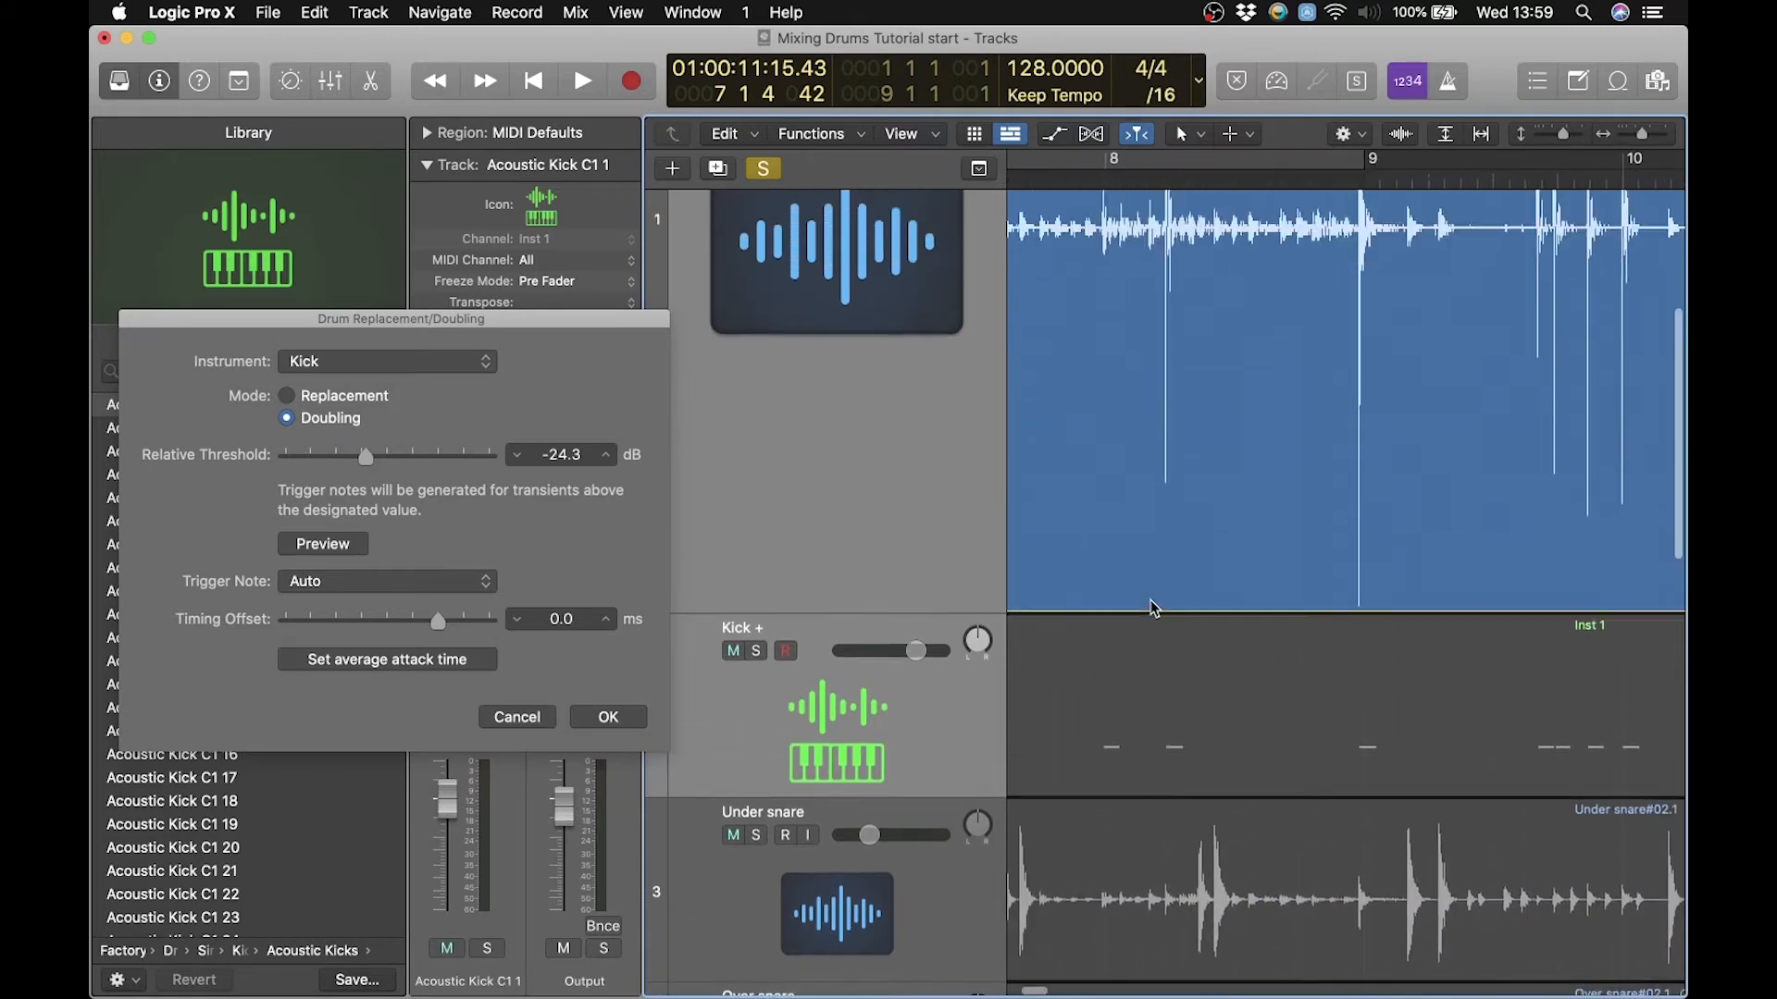
scroll(1152, 607, "up", 3)
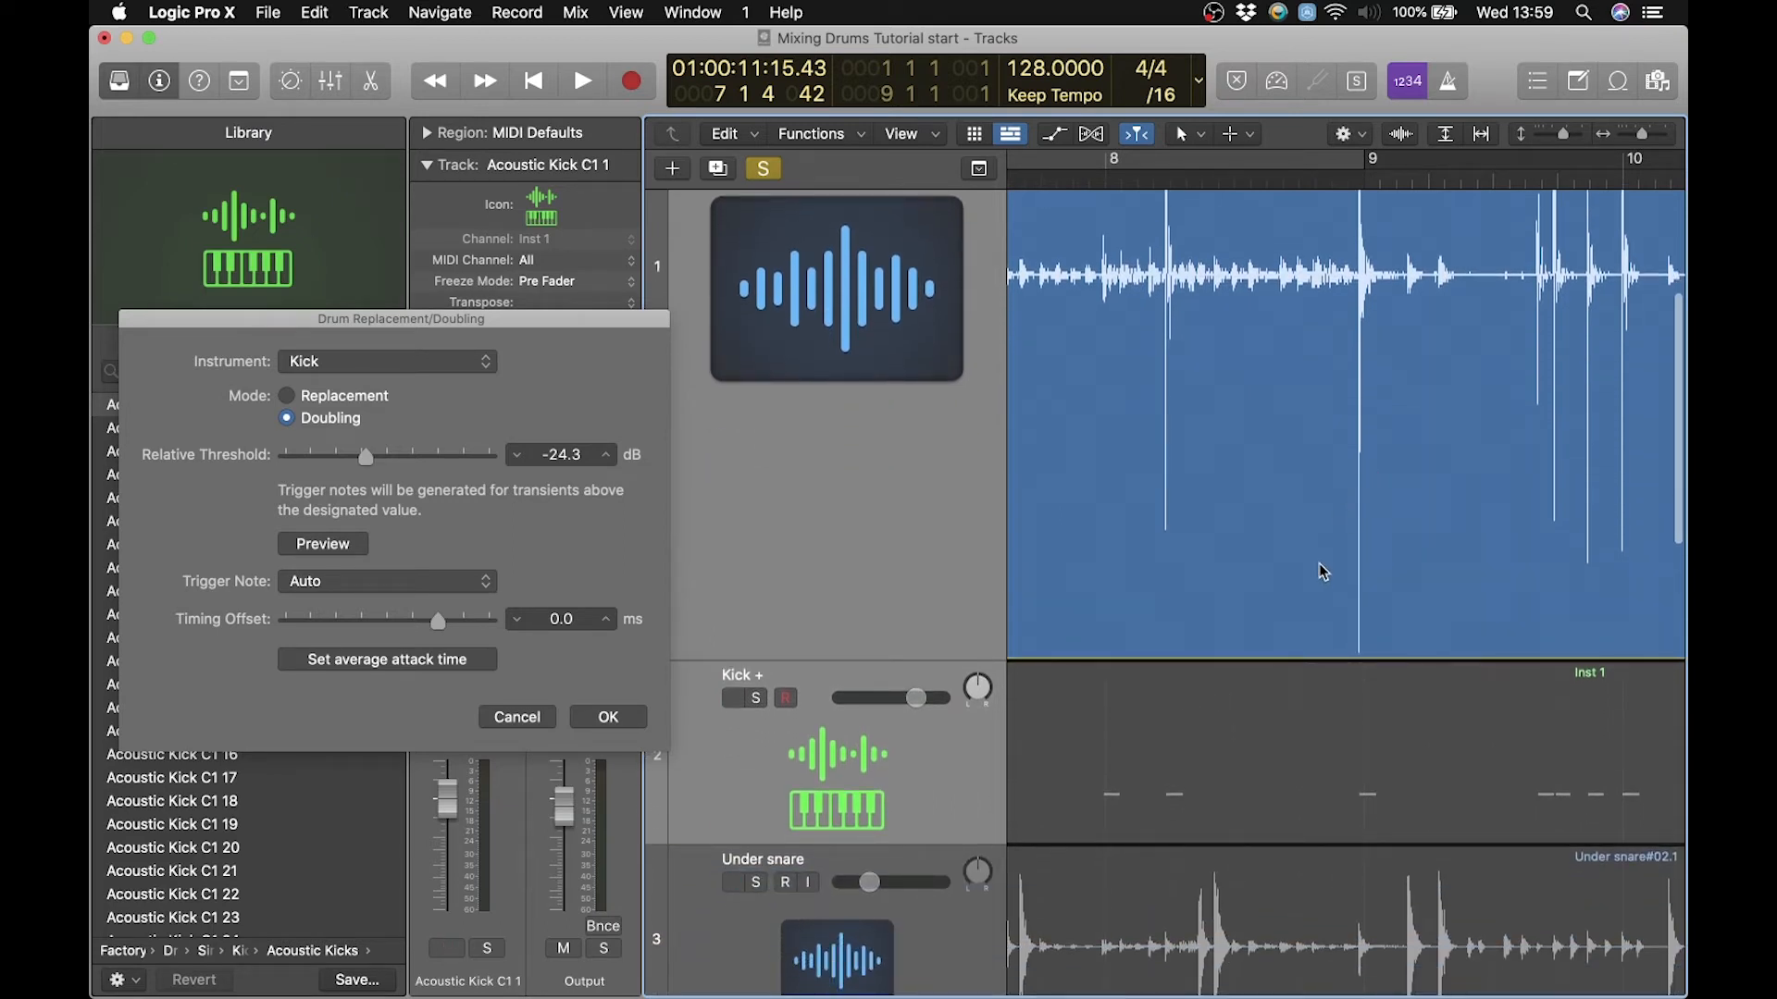
scroll(1323, 570, "left", 2)
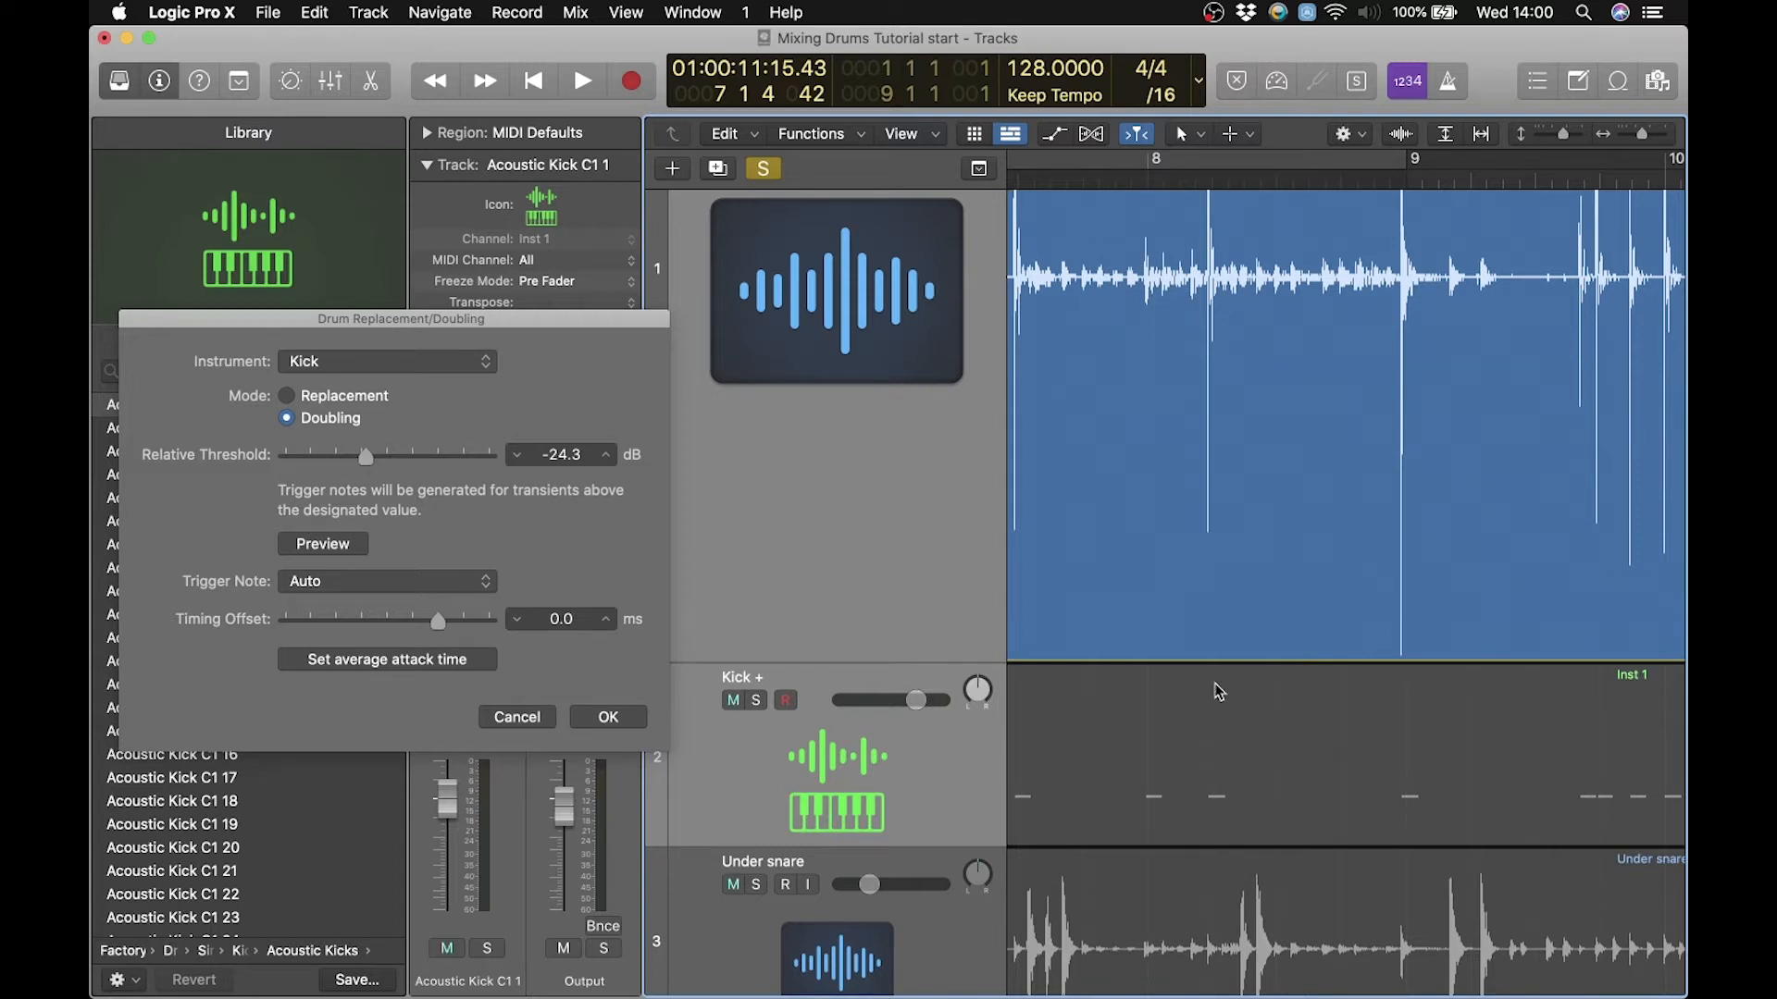
scroll(1250, 474, "left", 5)
scroll(1249, 474, "up", 5)
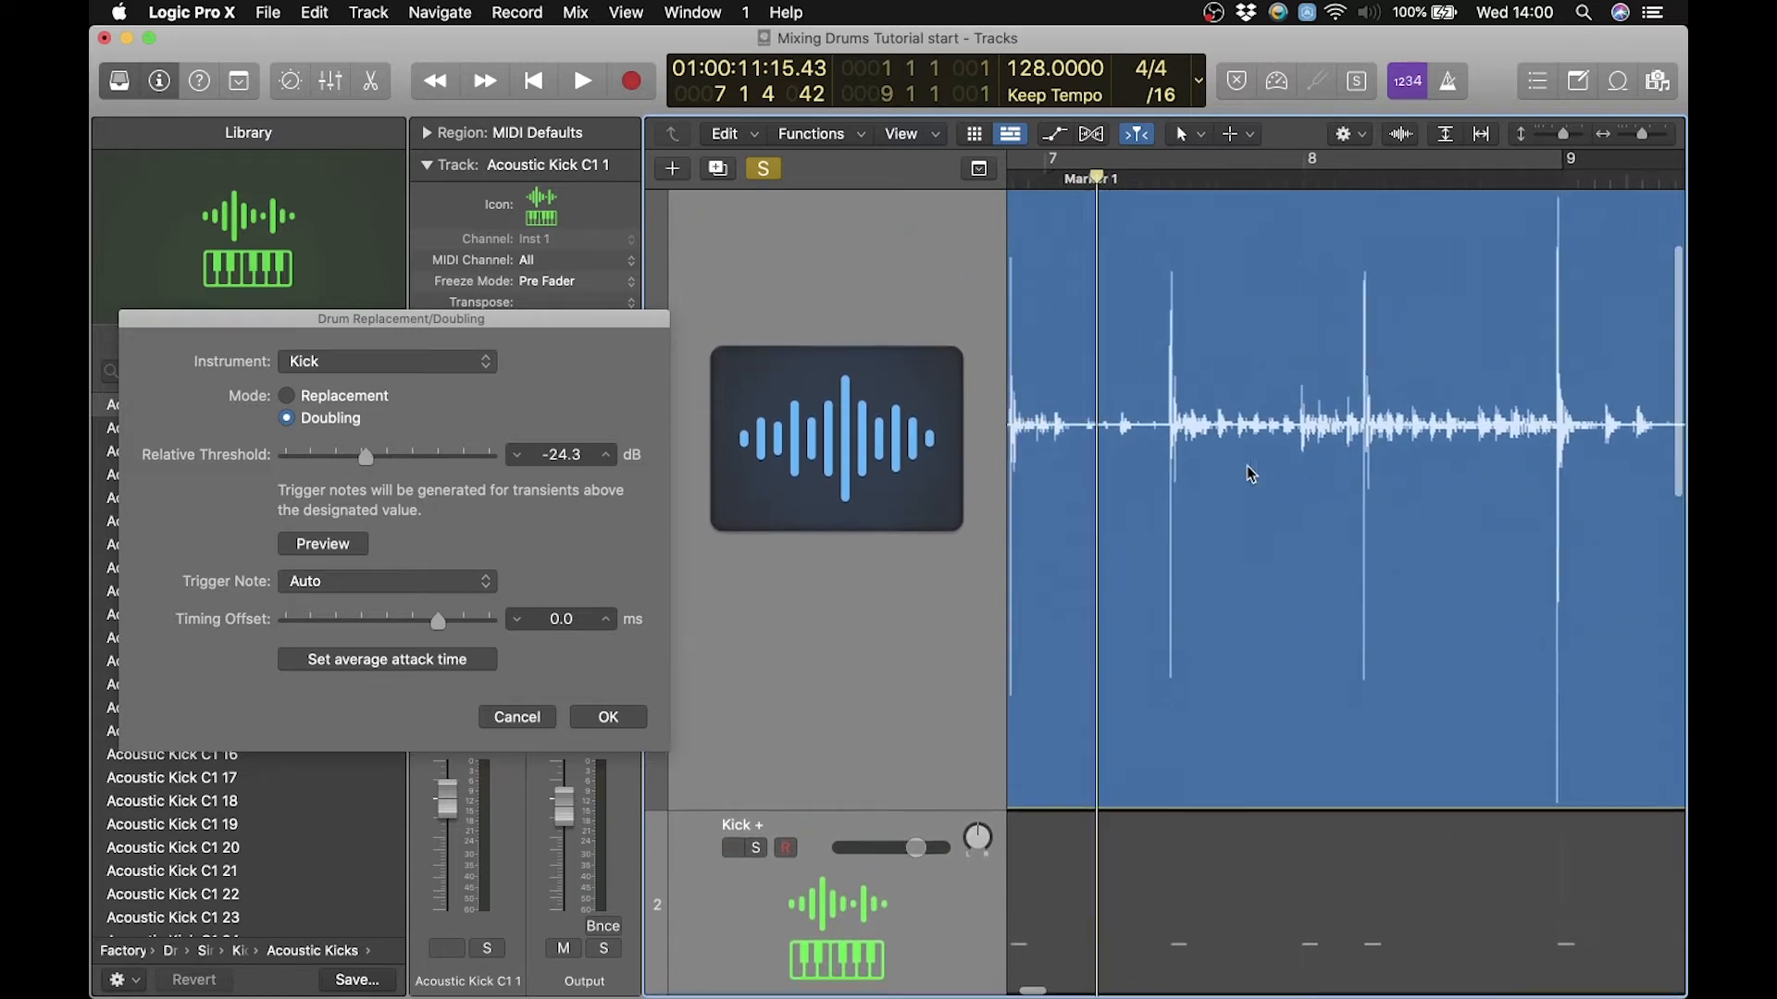
scroll(1249, 474, "left", 3)
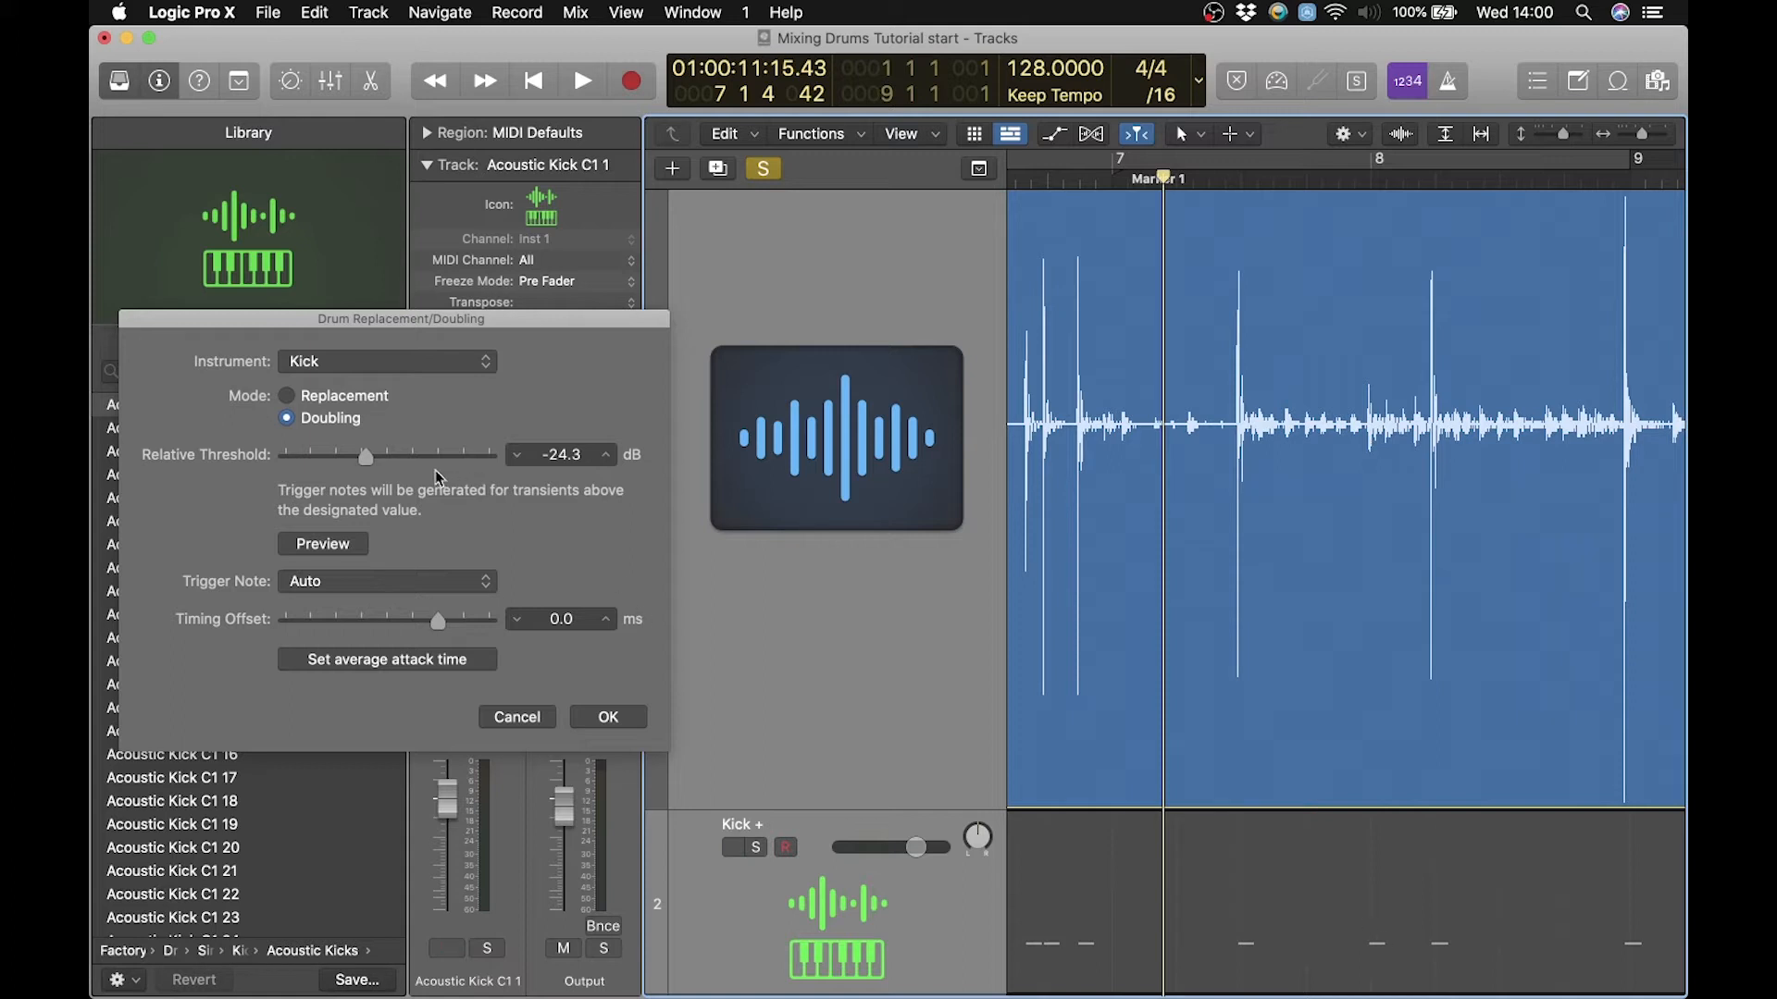
Set the relative threshold to -19.9 dB and check the trigger notes against the kick hits up to bar 18.
left_click(367, 458)
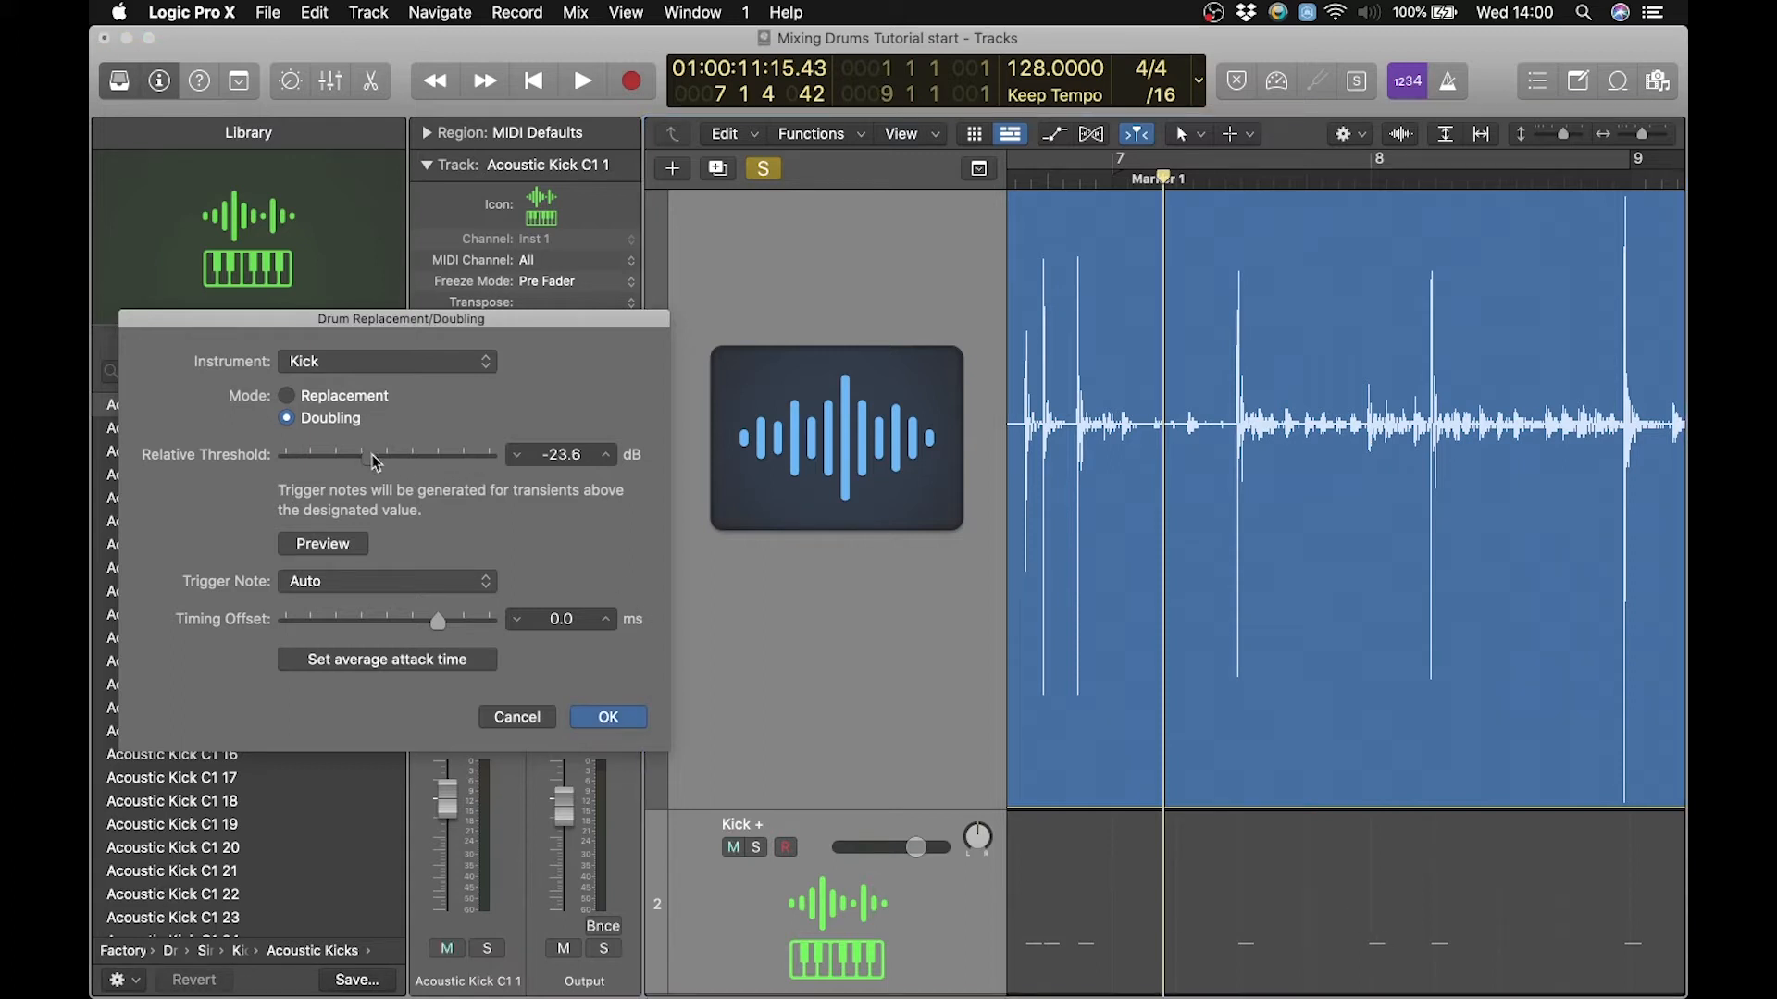
left_click_drag(374, 461, 401, 463)
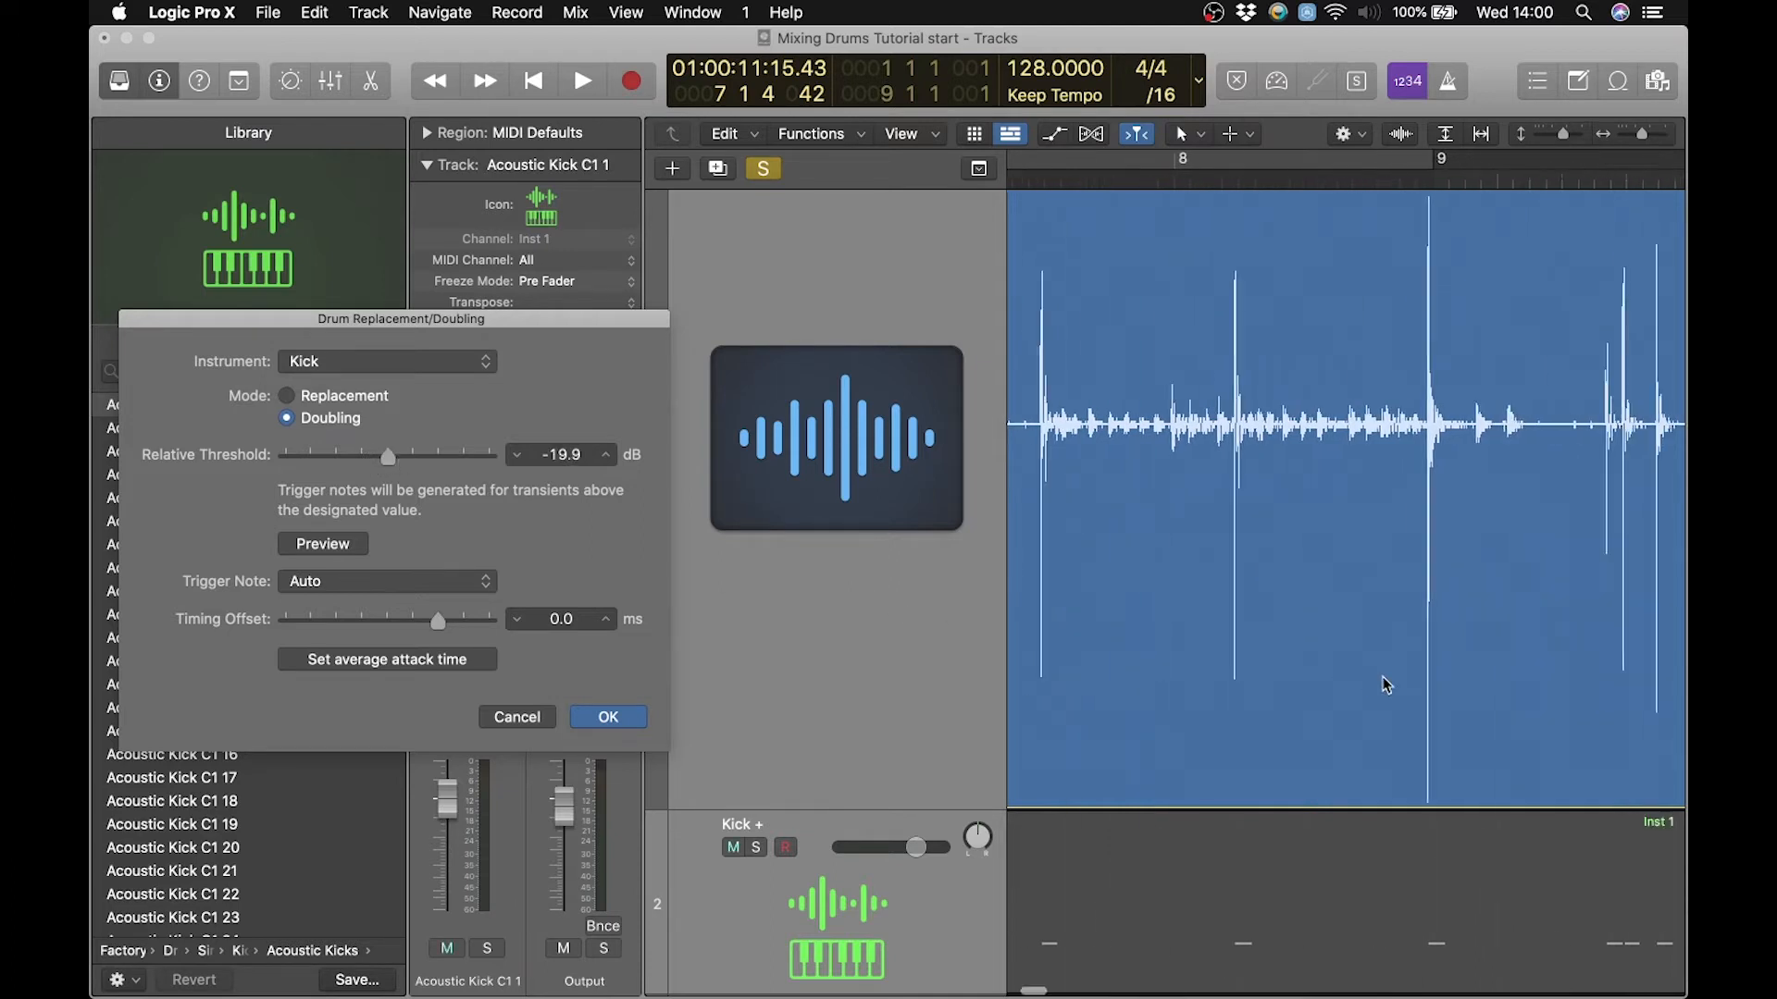
scroll(1380, 682, "right", 10)
scroll(1385, 685, "right", 5)
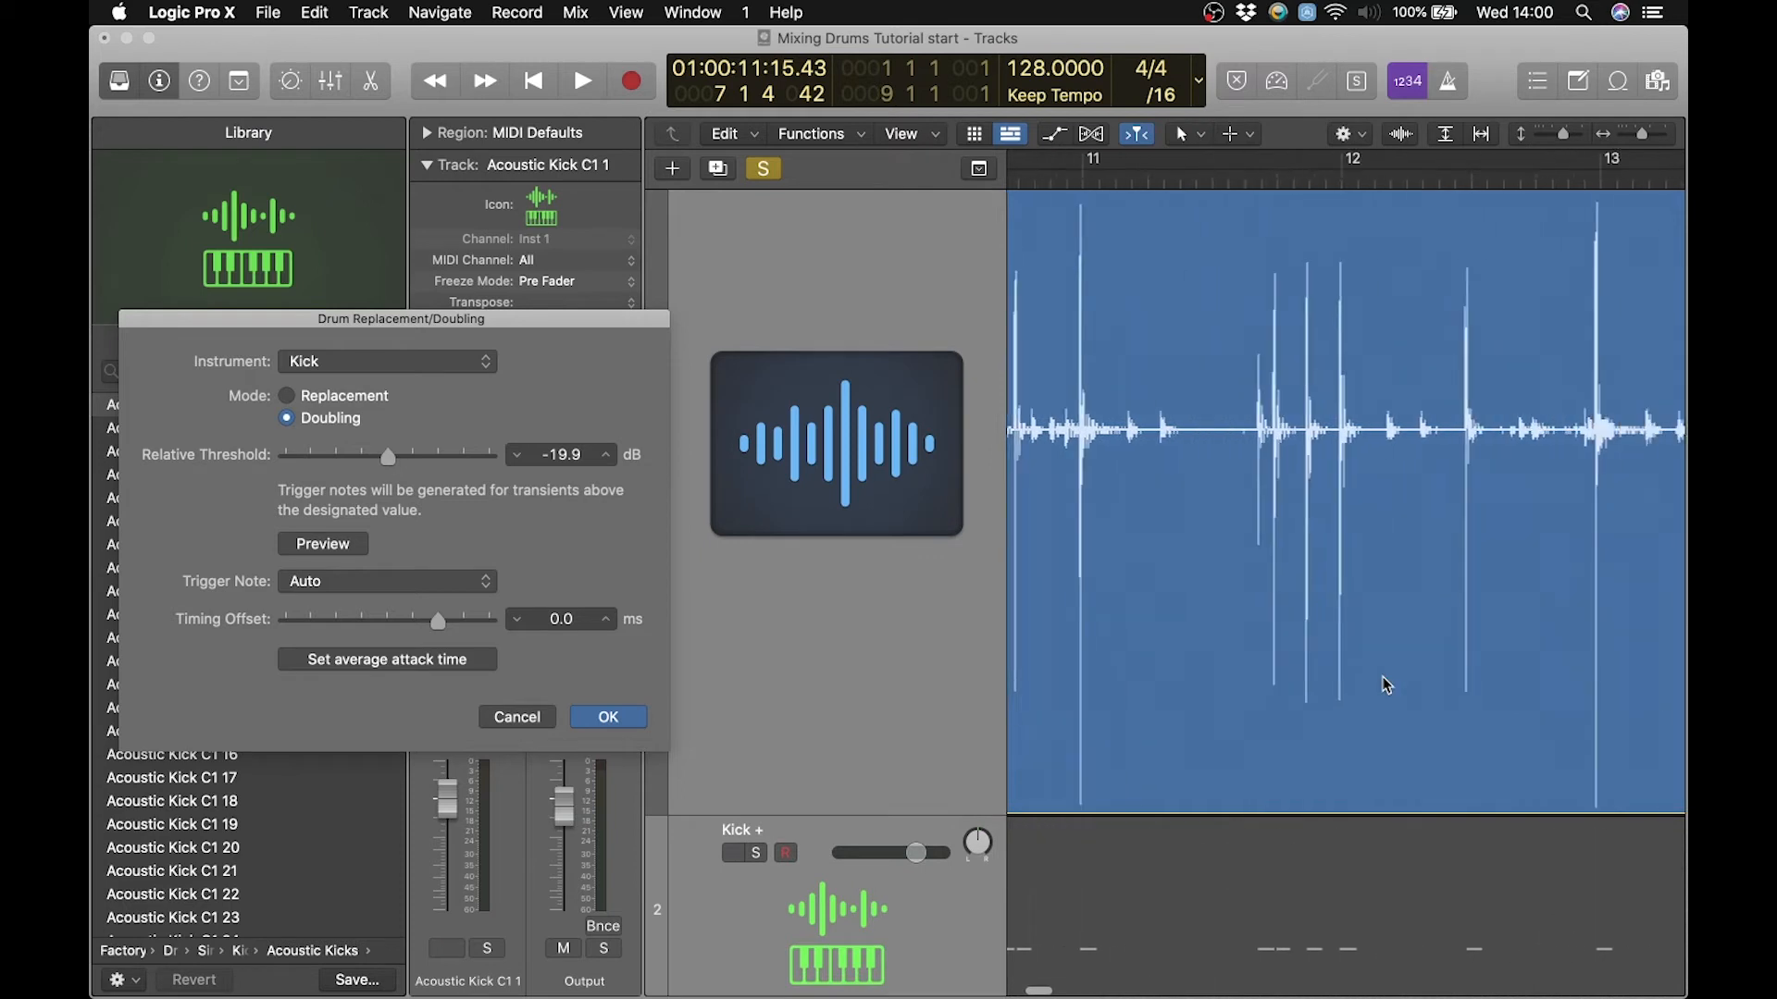
scroll(1385, 685, "down", 2)
scroll(1385, 684, "right", 5)
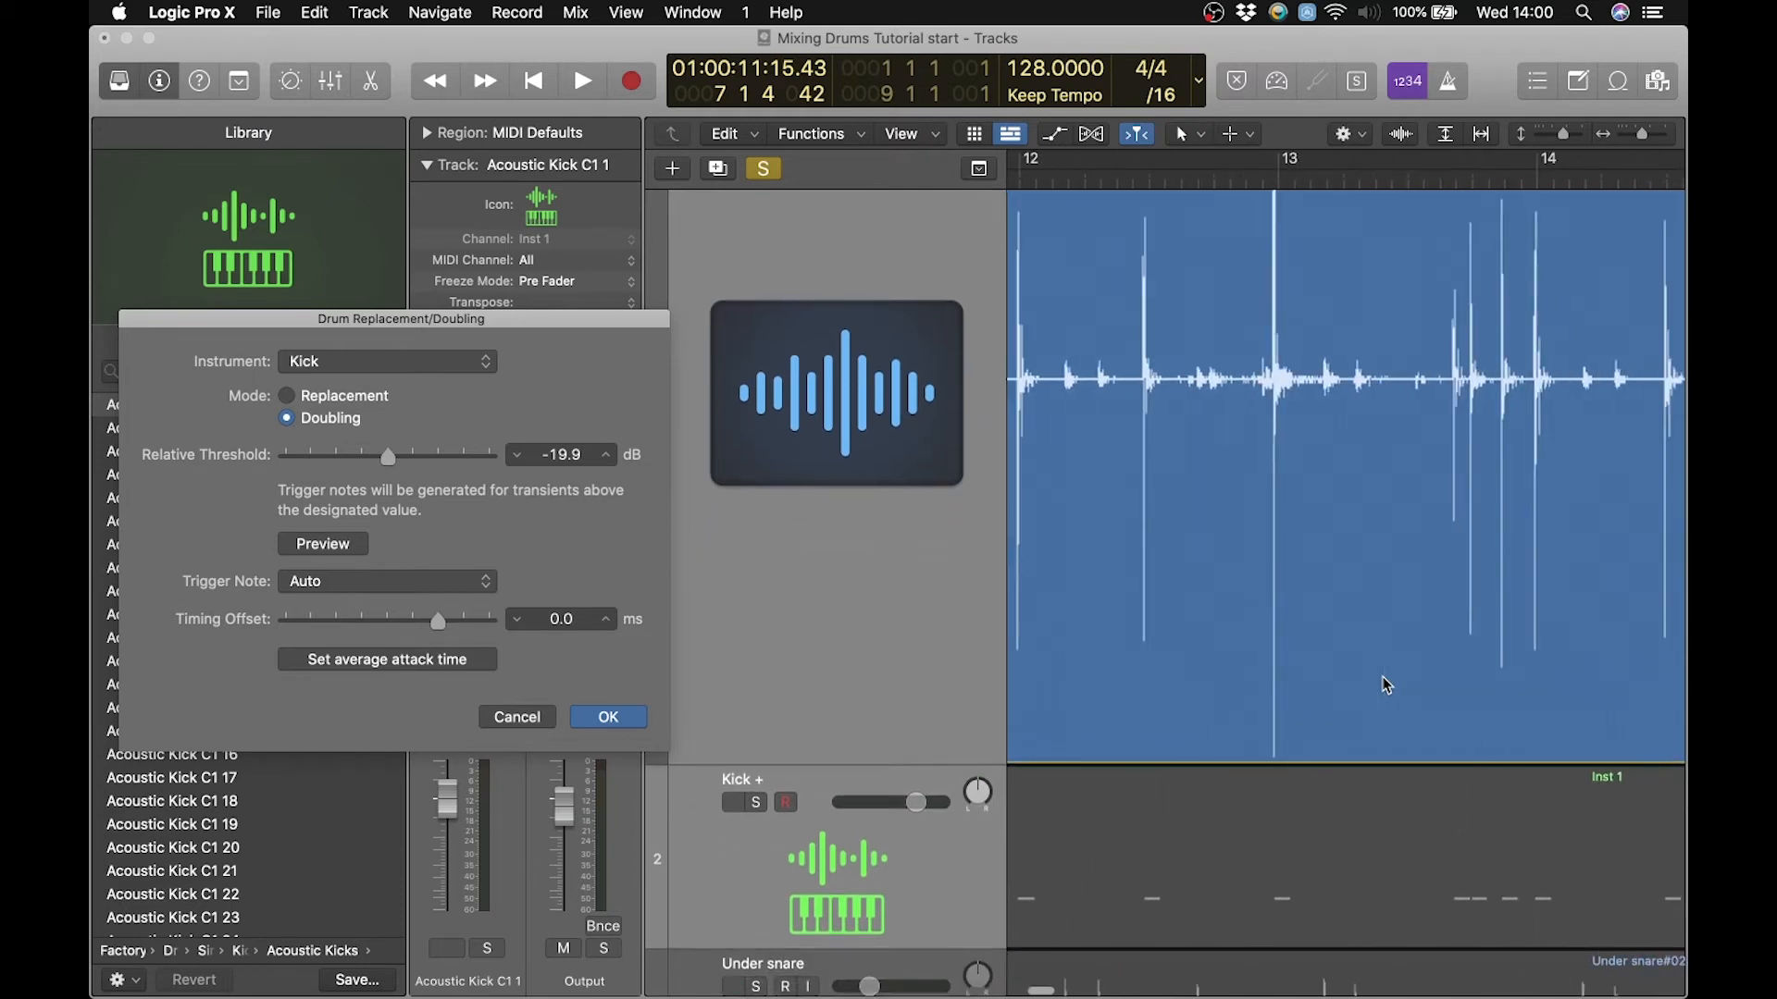
scroll(1385, 684, "right", 1)
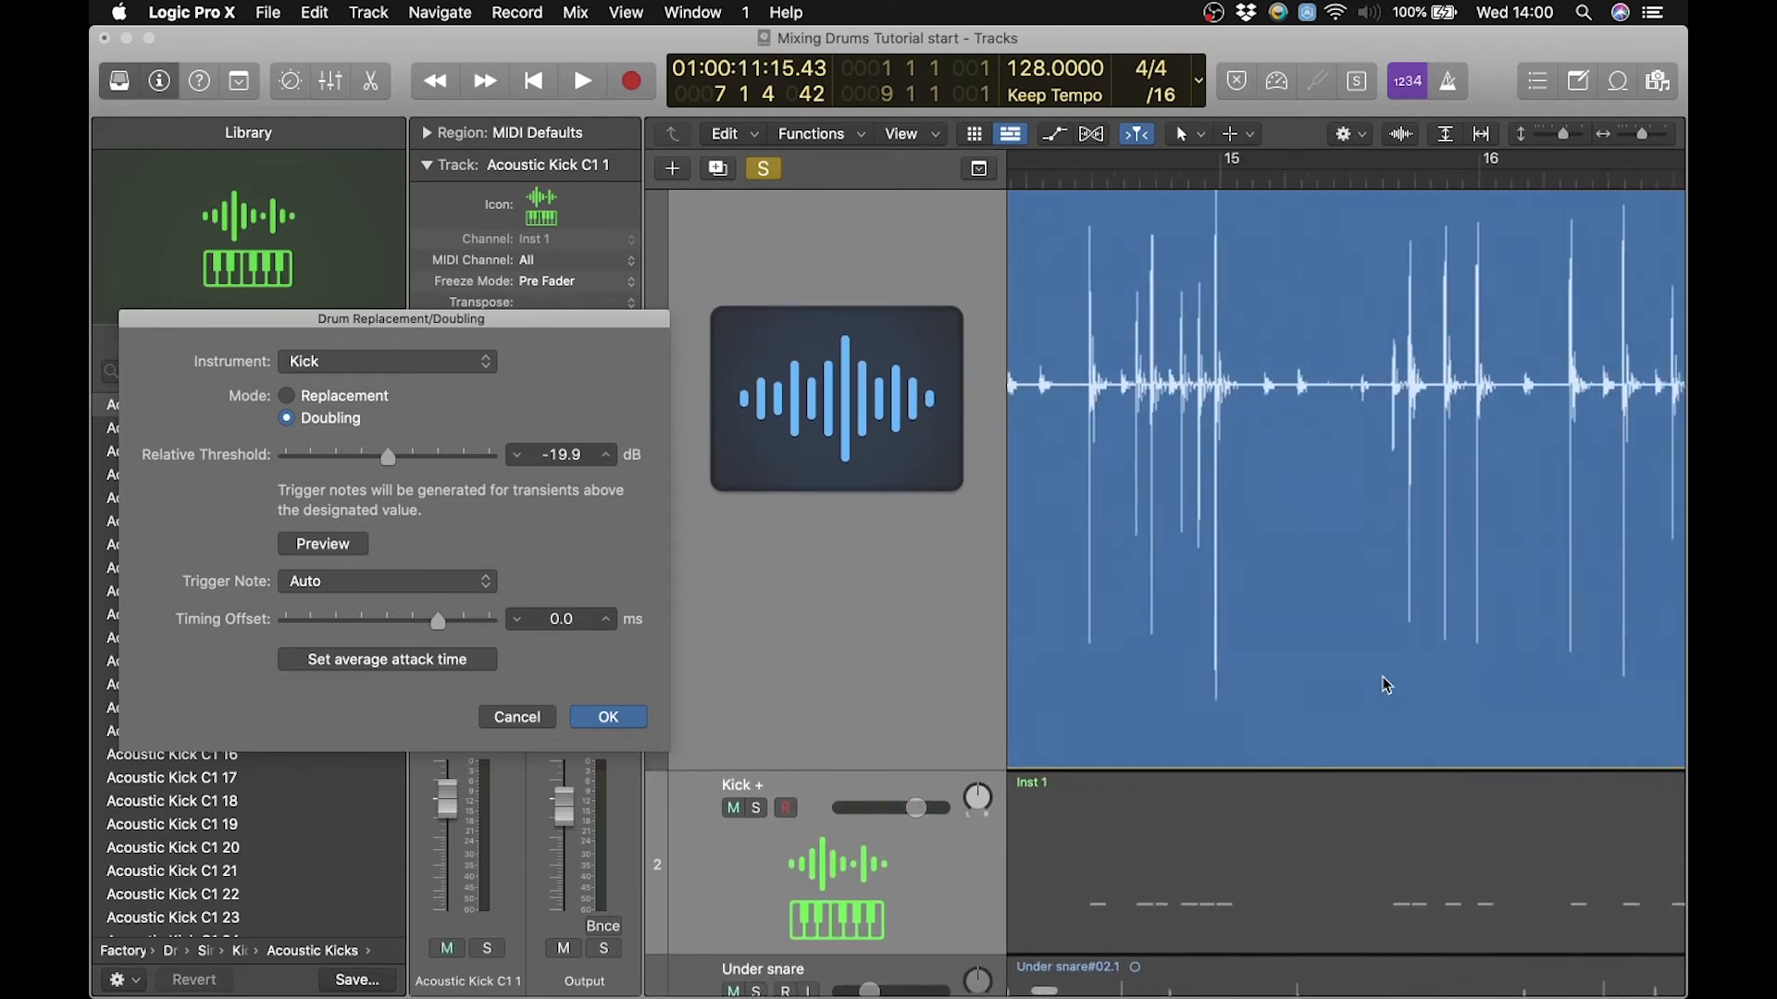
scroll(1249, 845, "right", 10)
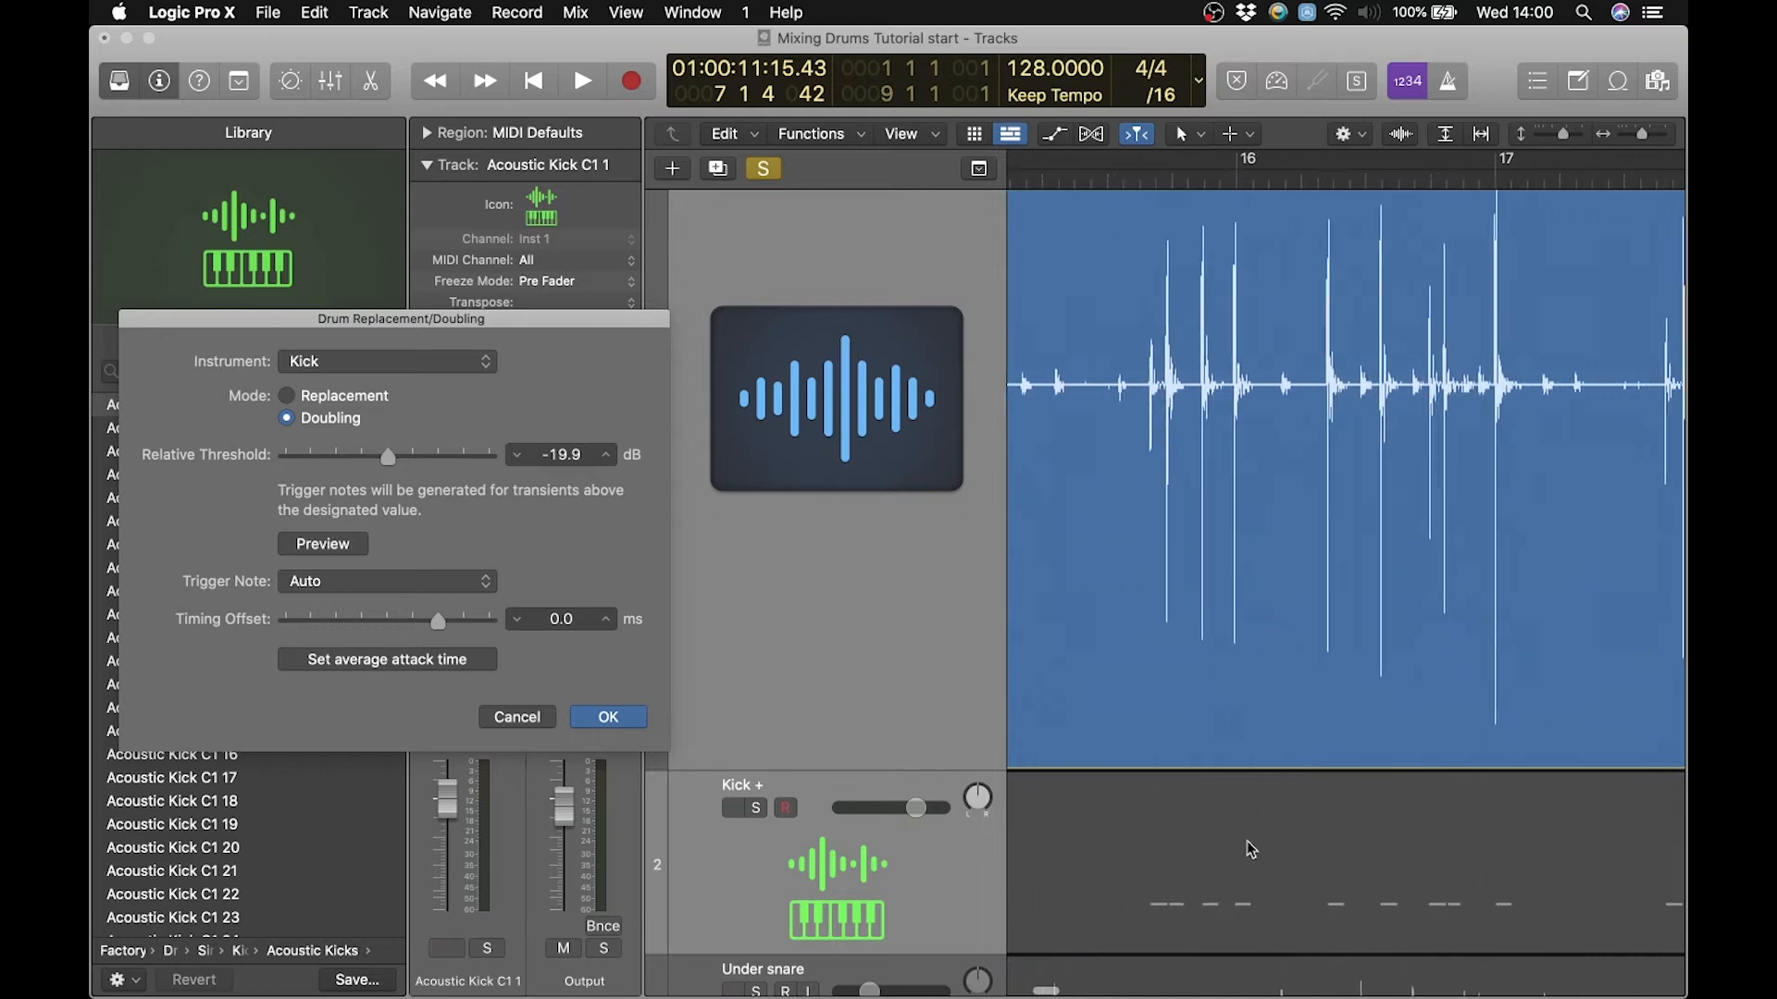
scroll(1249, 845, "right", 1)
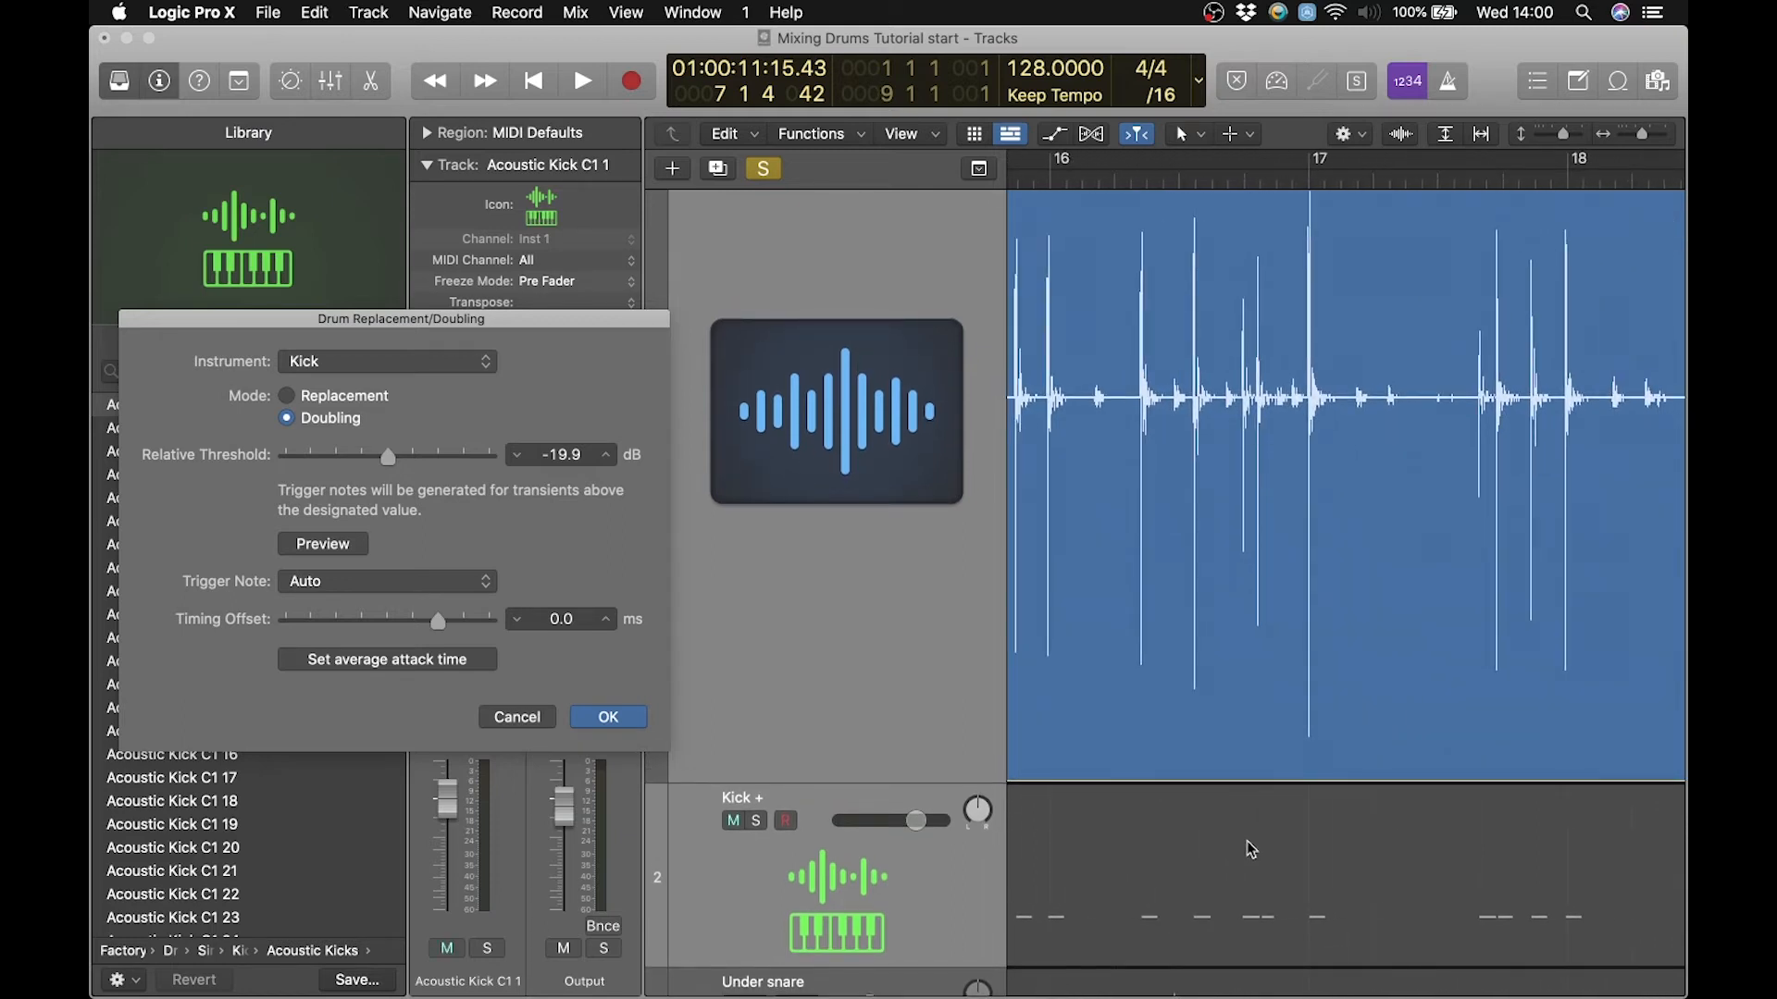
scroll(1249, 848, "up", 2)
scroll(1250, 848, "left", 1)
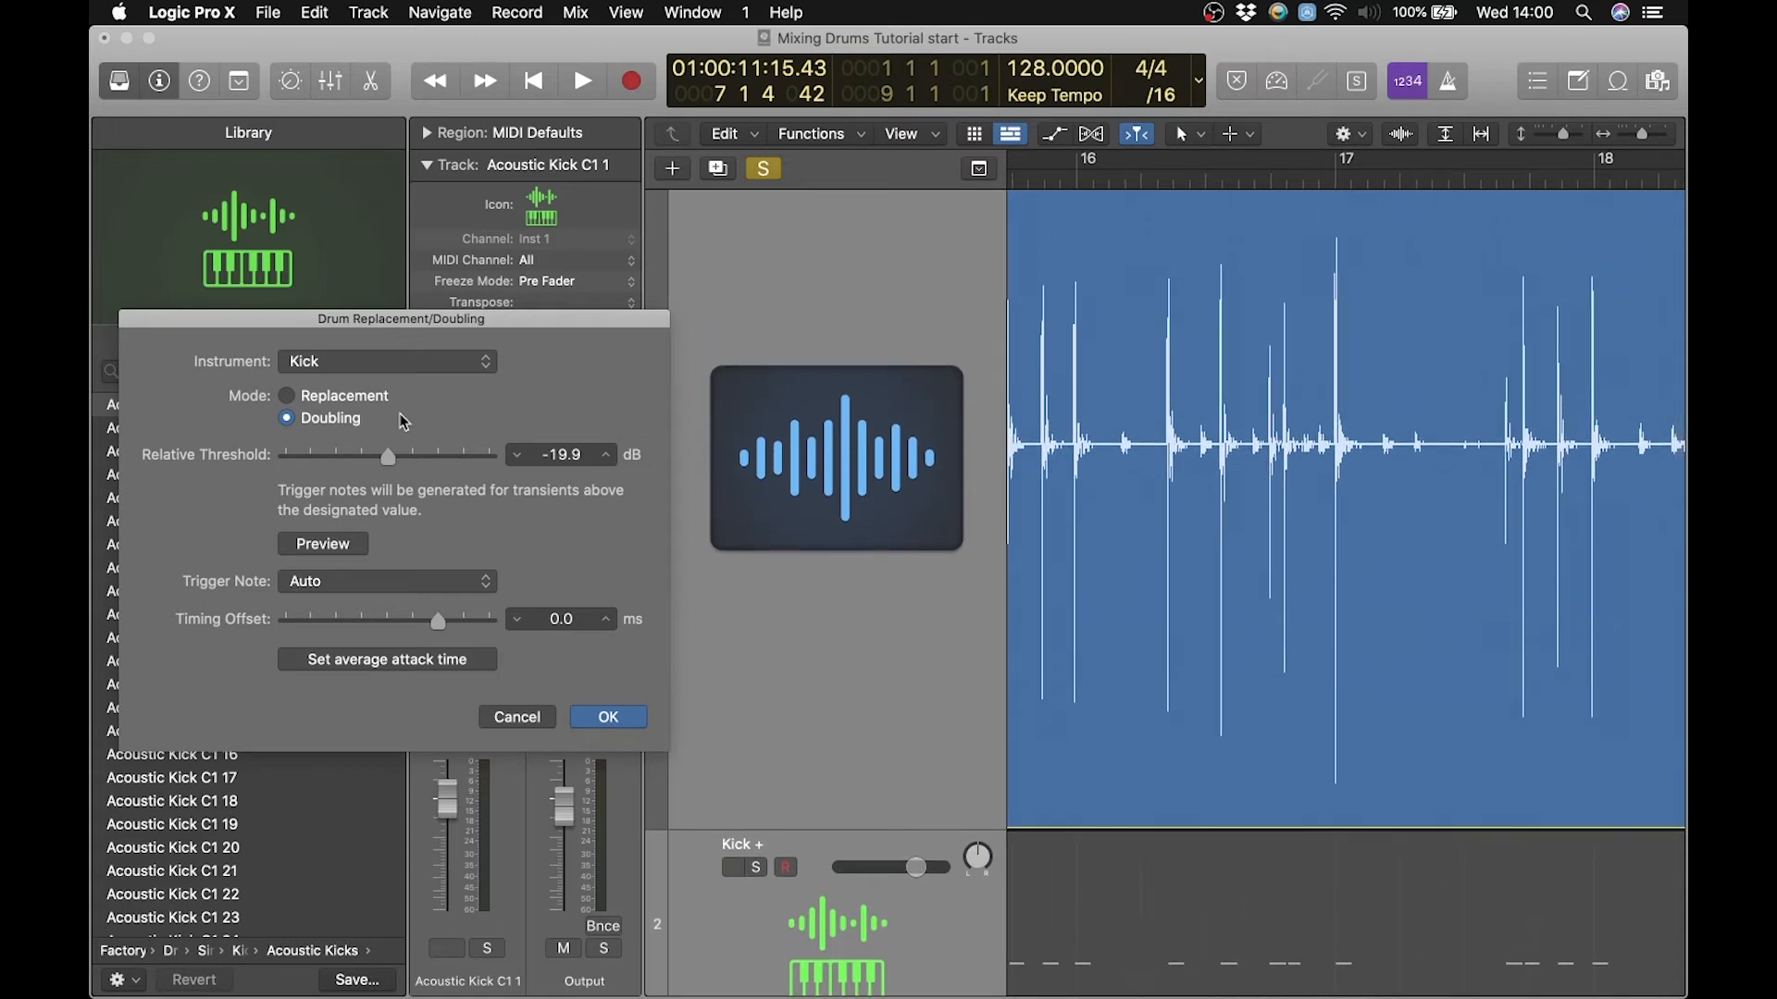
Keep Kick as the instrument in Doubling mode and create the doubled kick track.
left_click(316, 367)
left_click(324, 363)
left_click(609, 719)
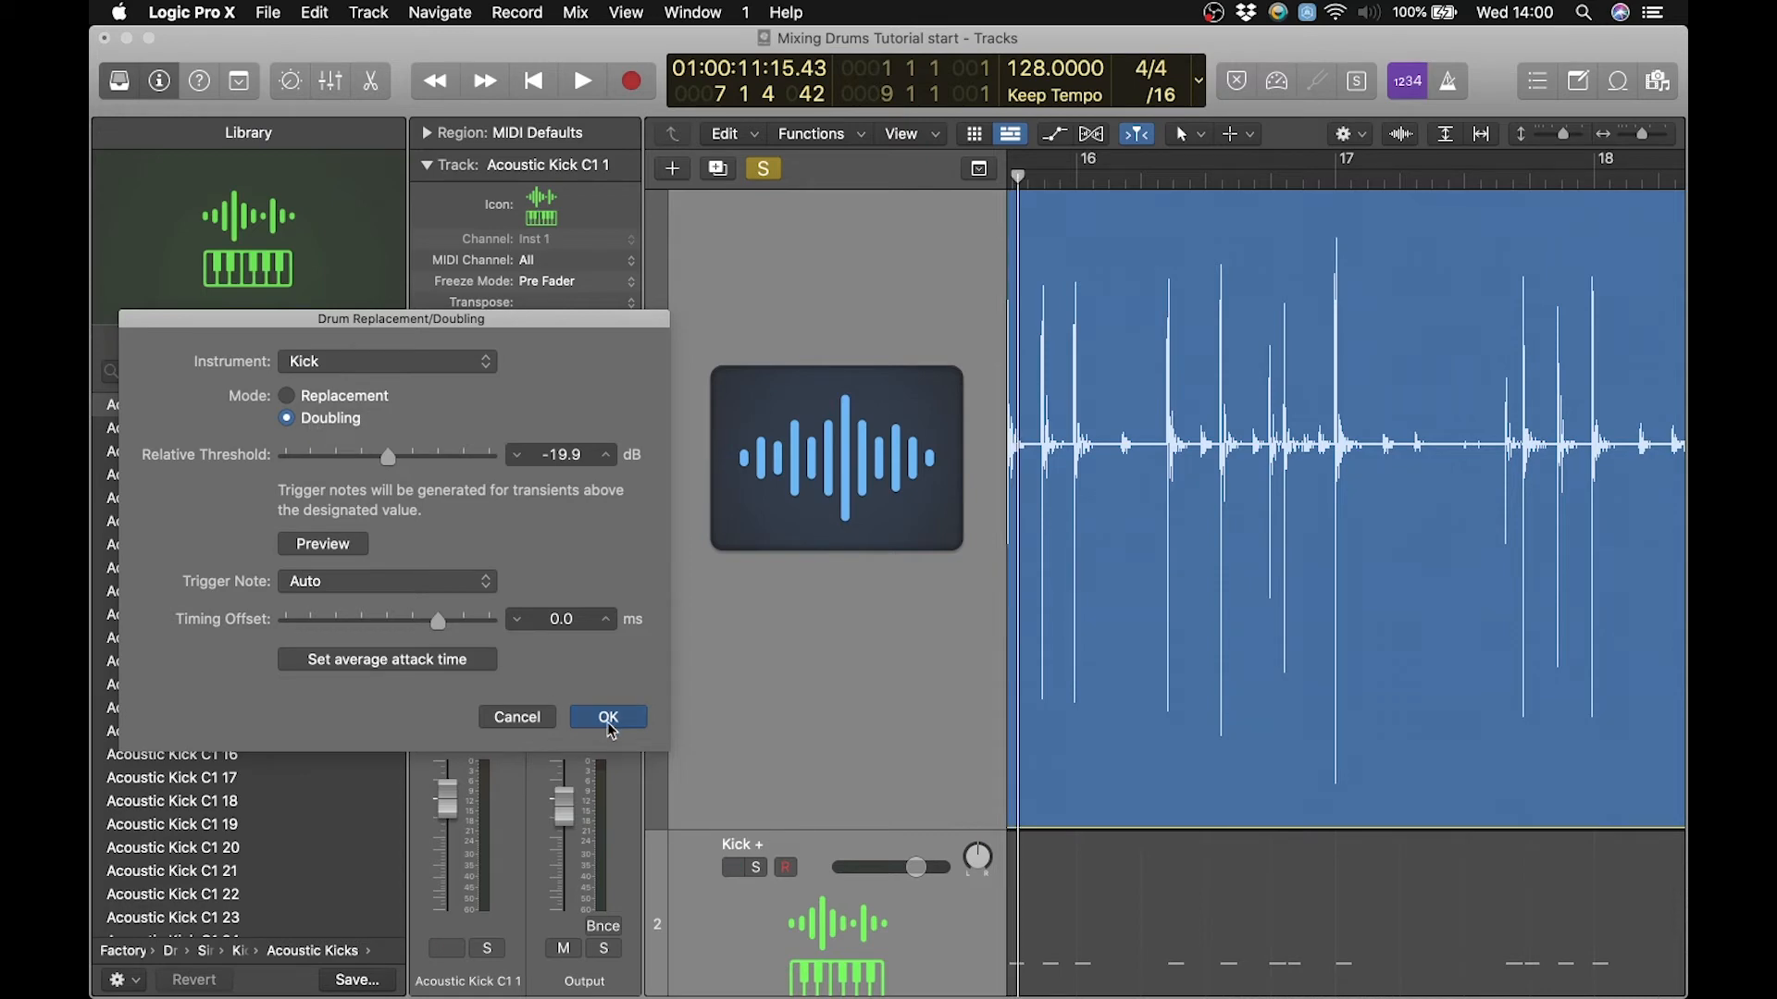
scroll(995, 281, "up", 4)
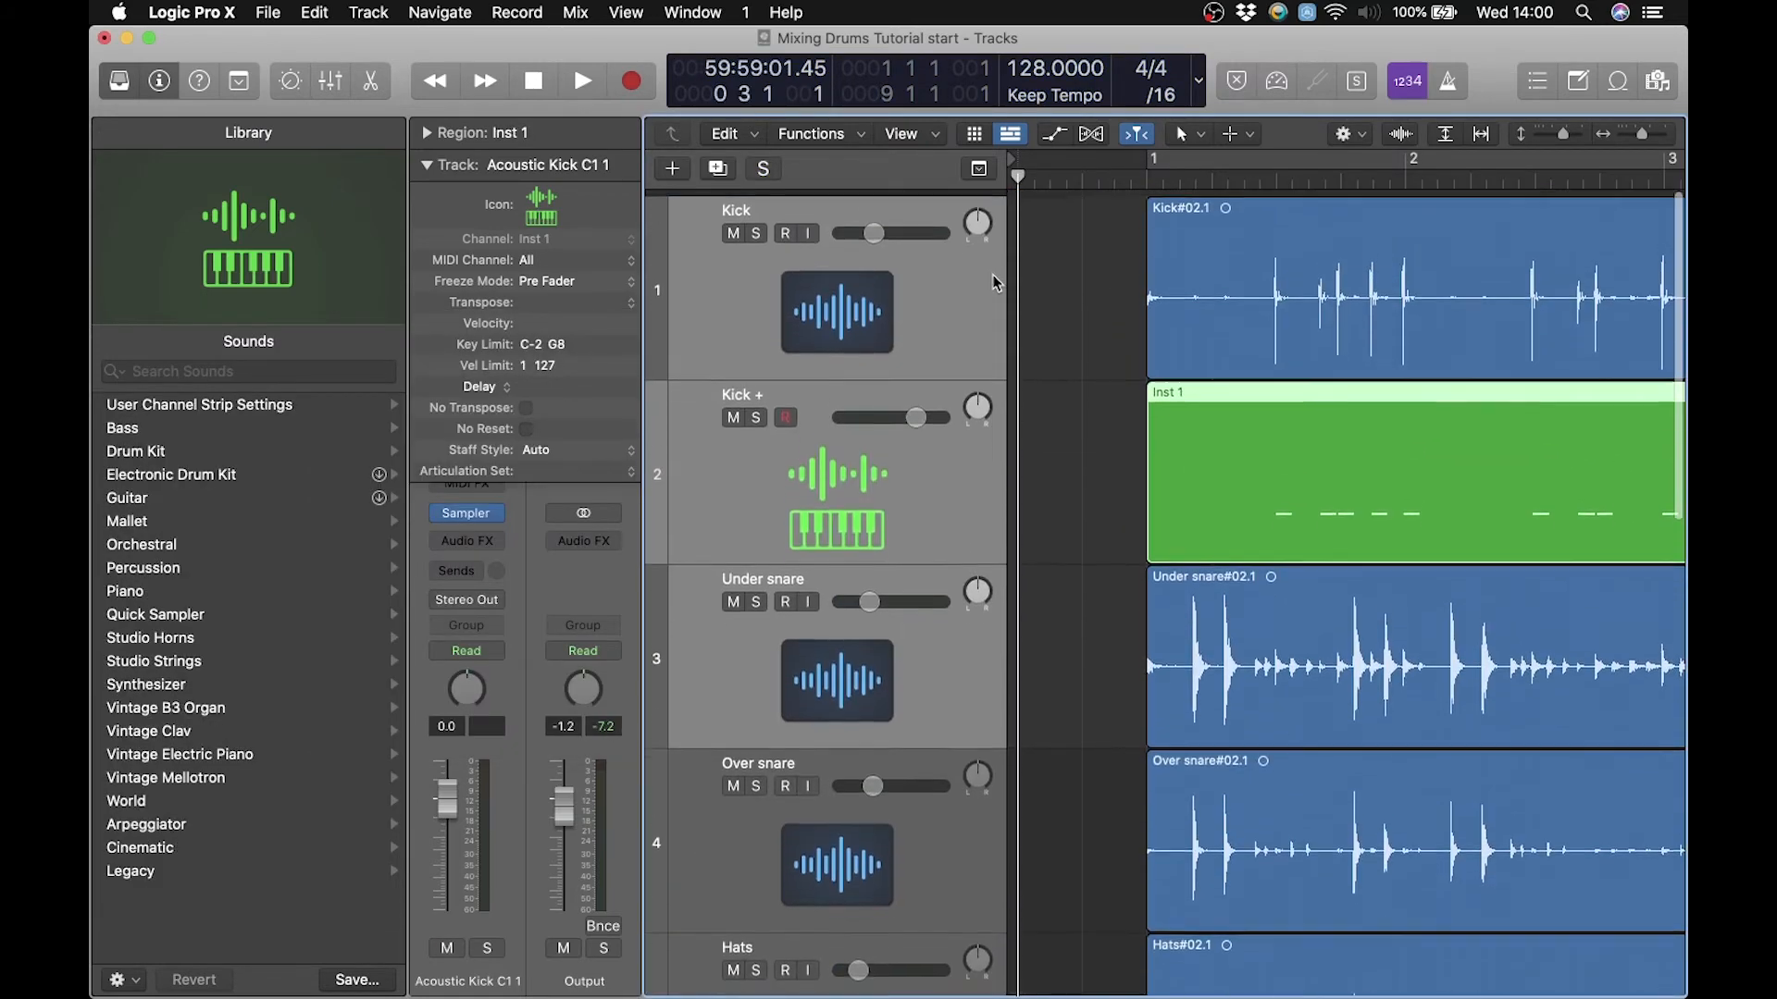
Solo the Kick + track, turn off its record arming, and audition it from partway through bar 1.
left_click(912, 525)
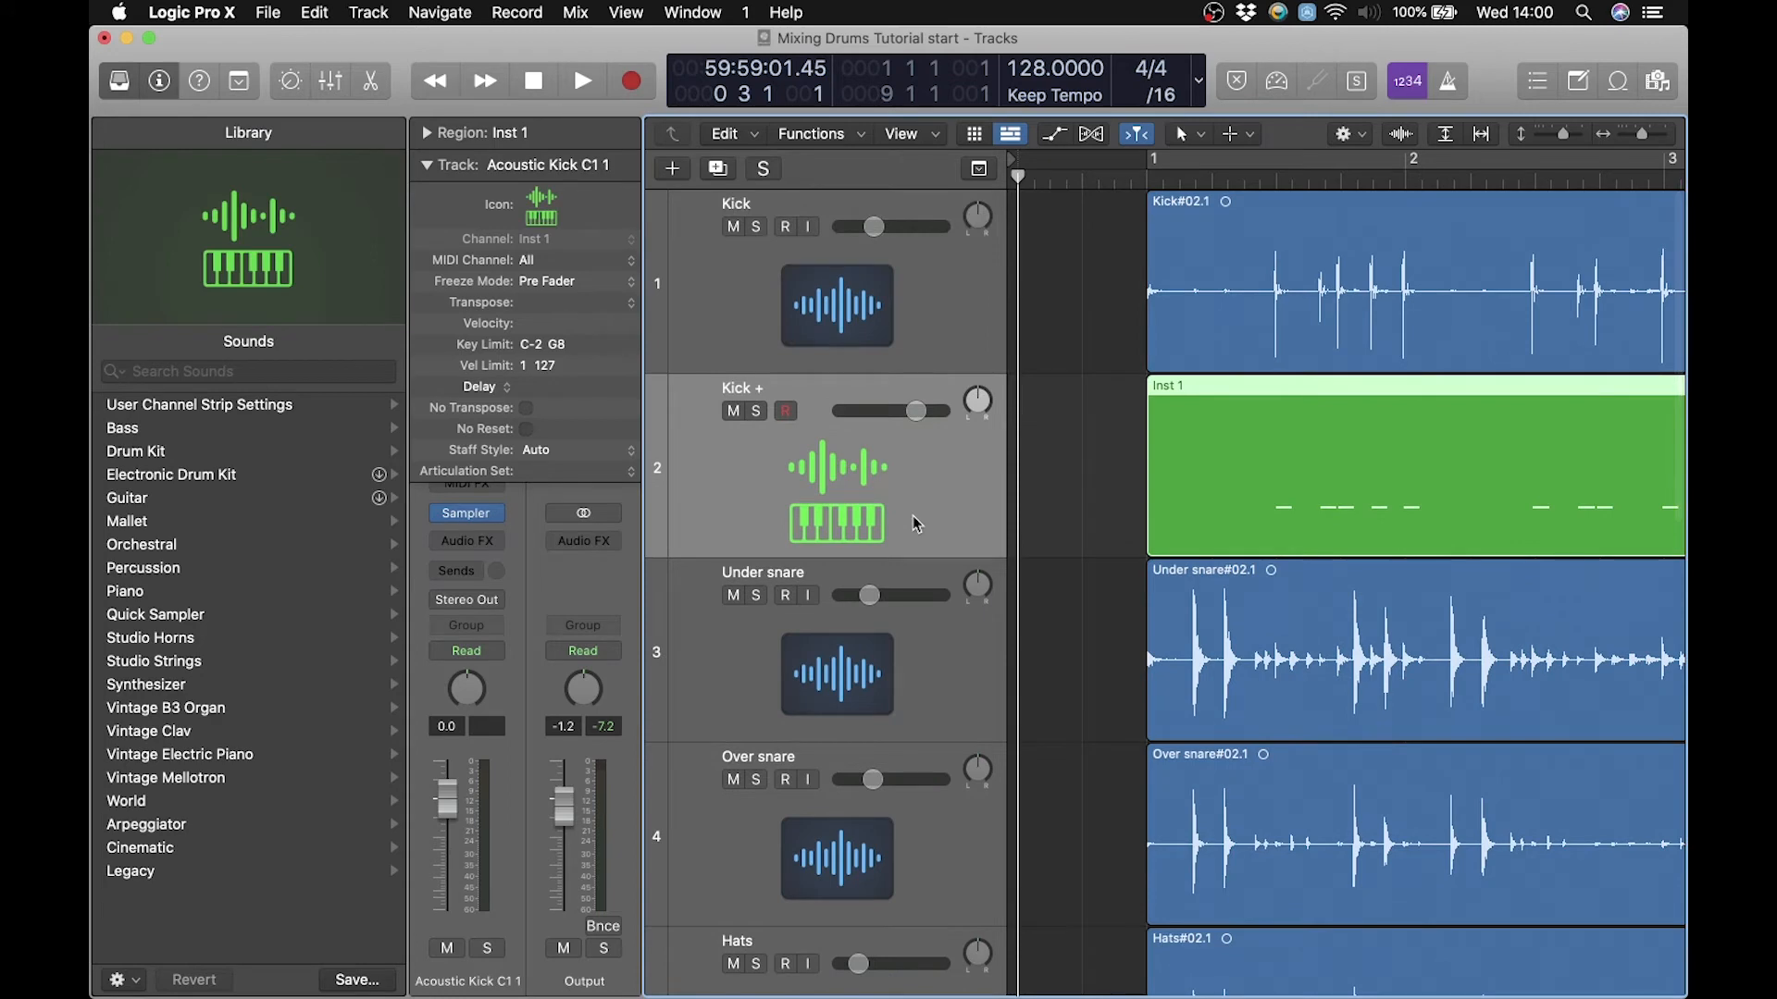
left_click(1139, 177)
left_click(1249, 178)
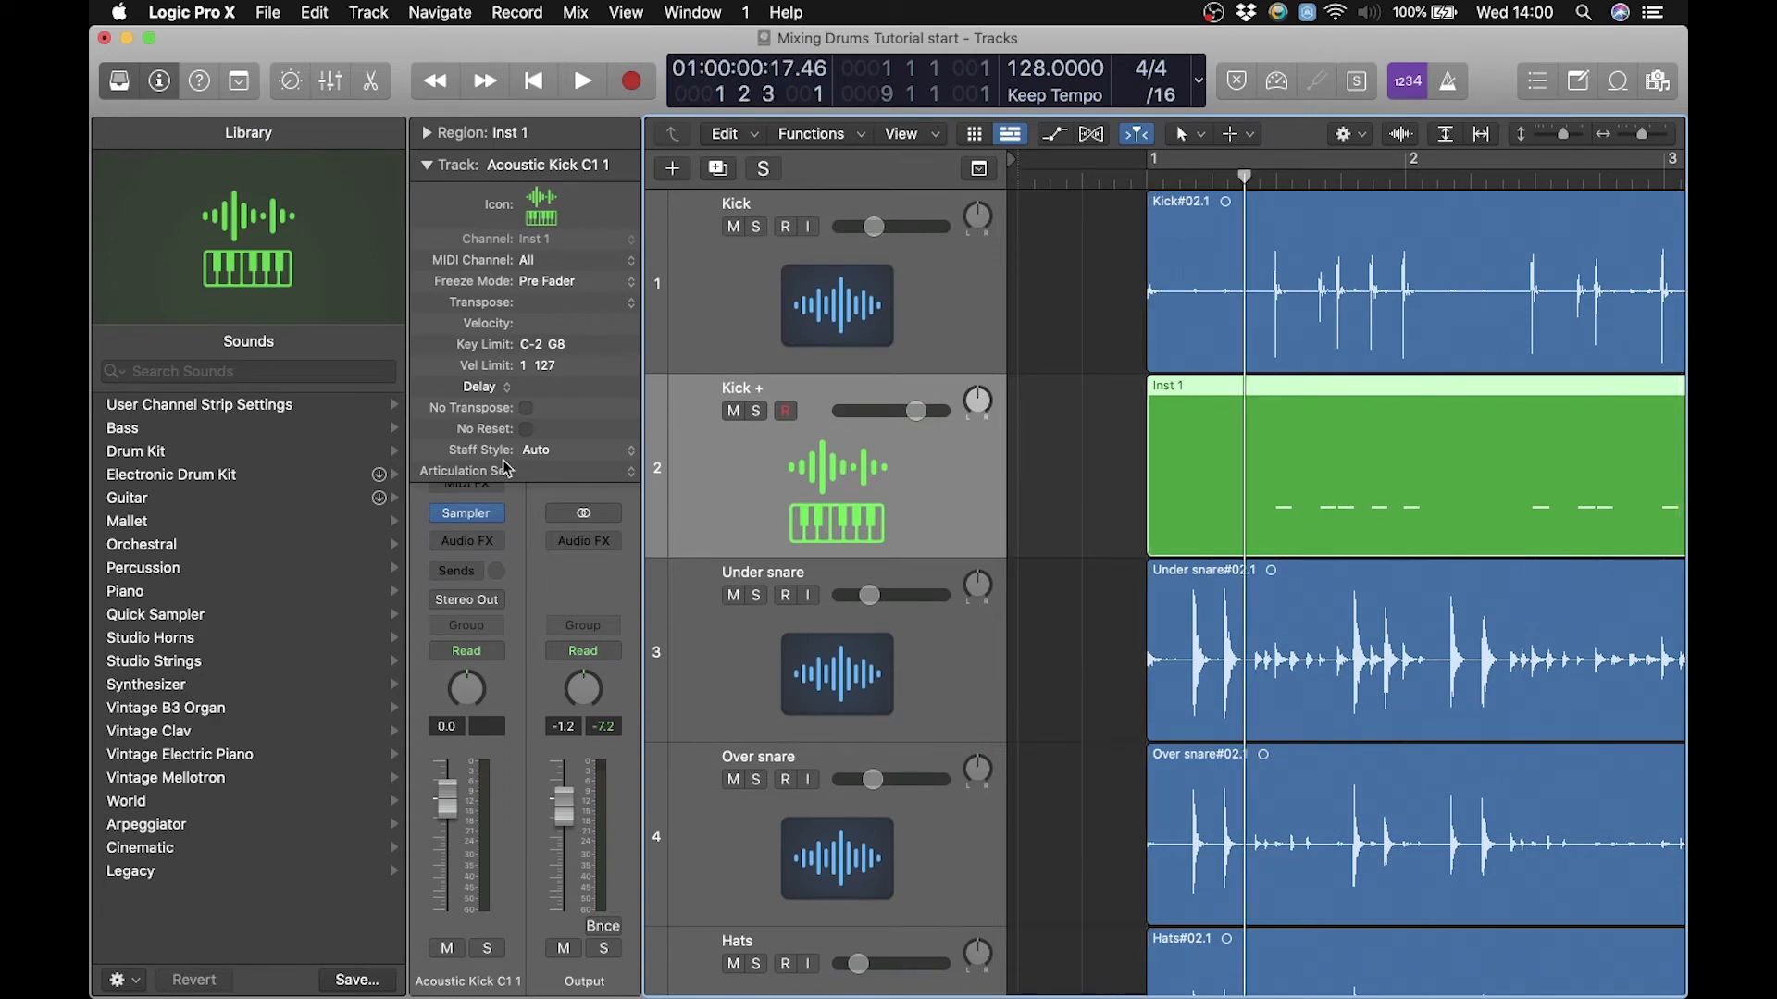
mouse_move(472, 521)
key("space")
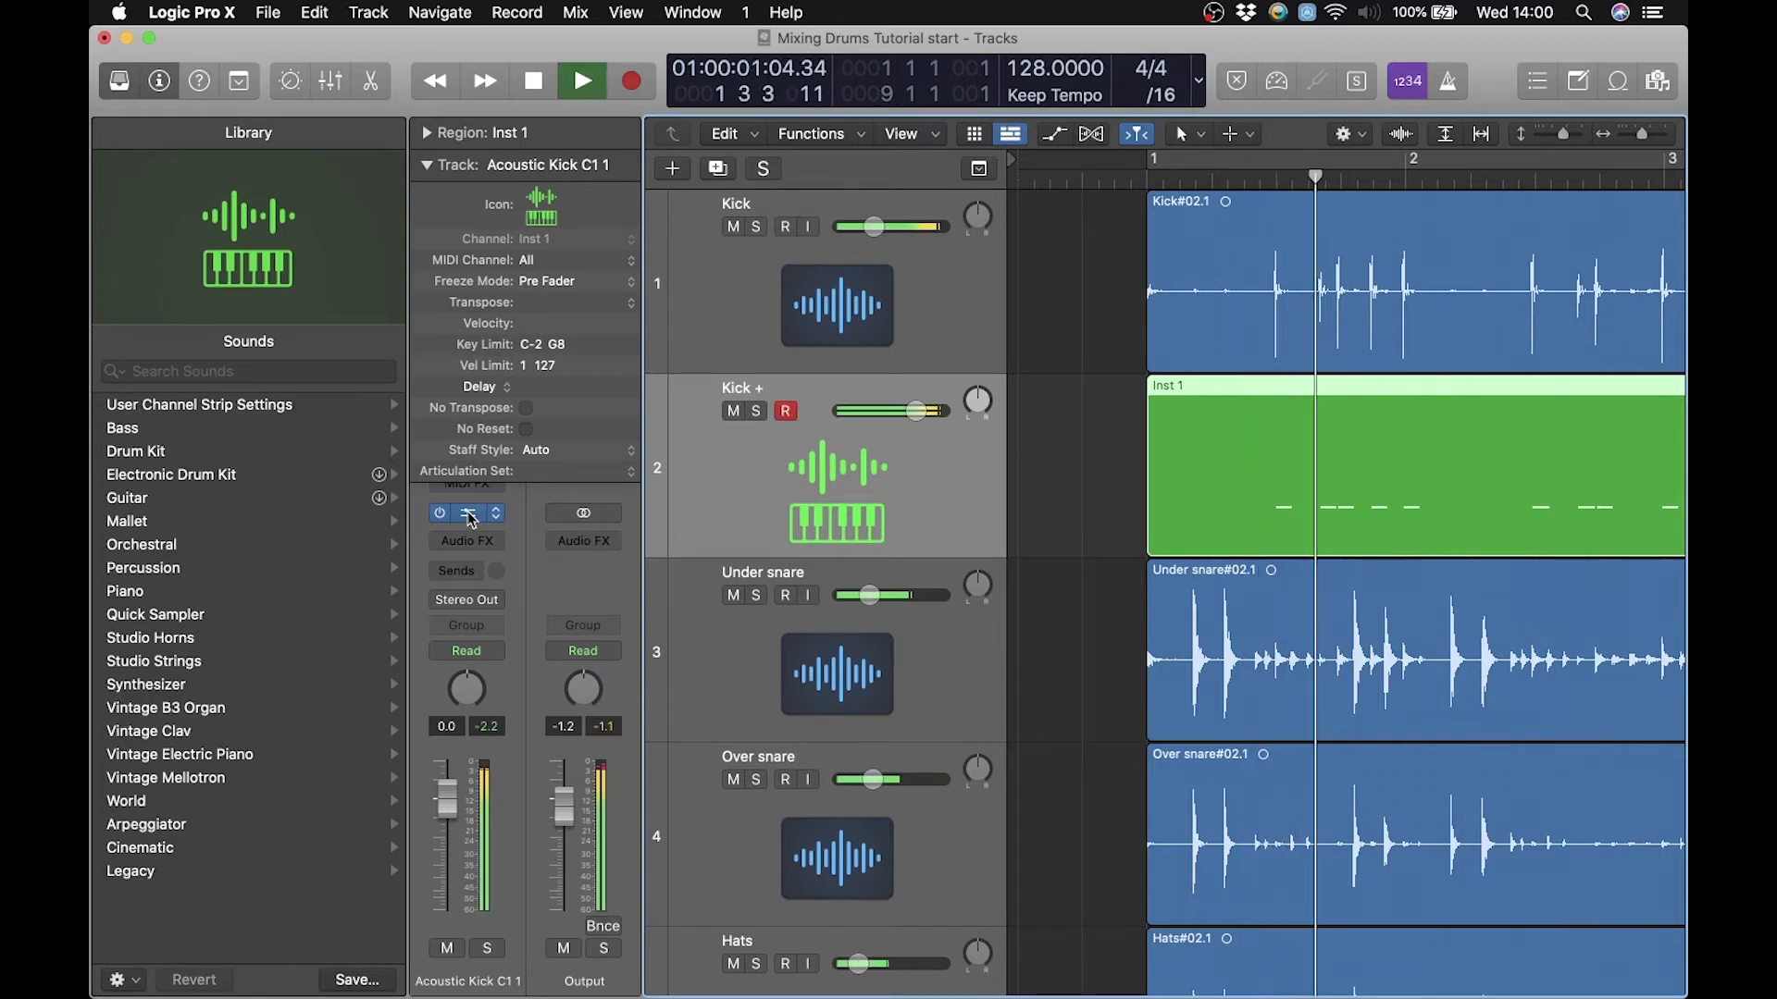
left_click(756, 412)
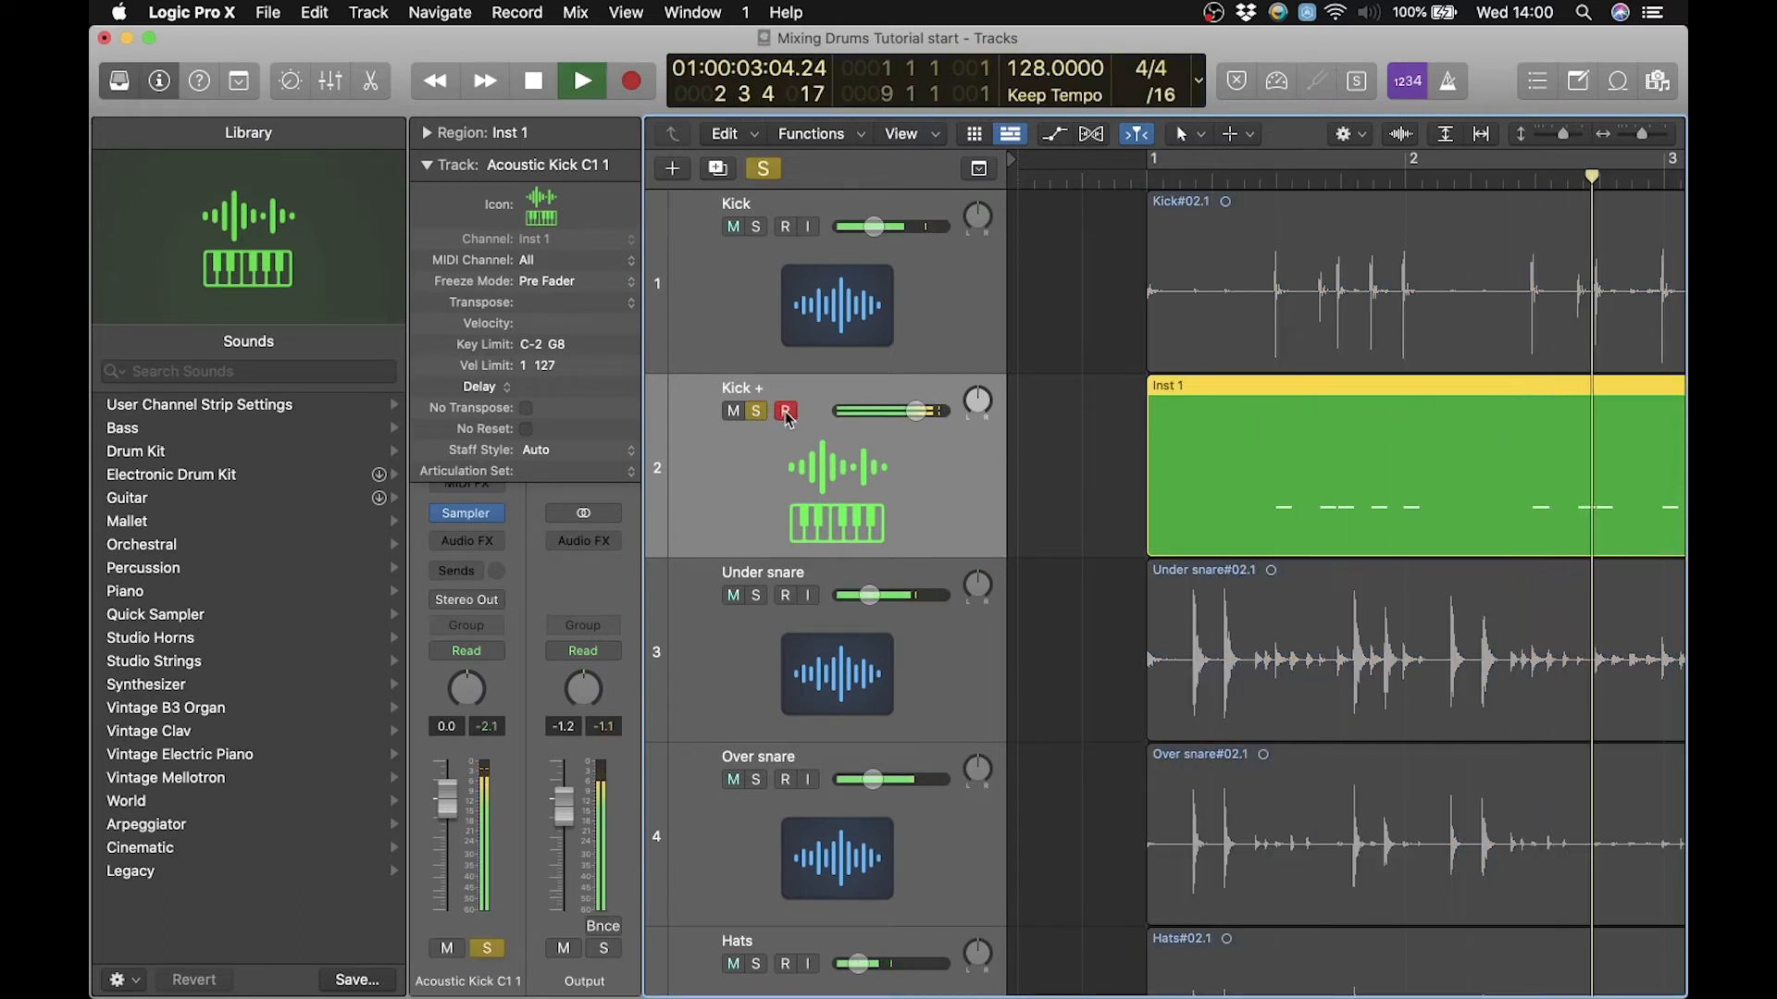
left_click(786, 412)
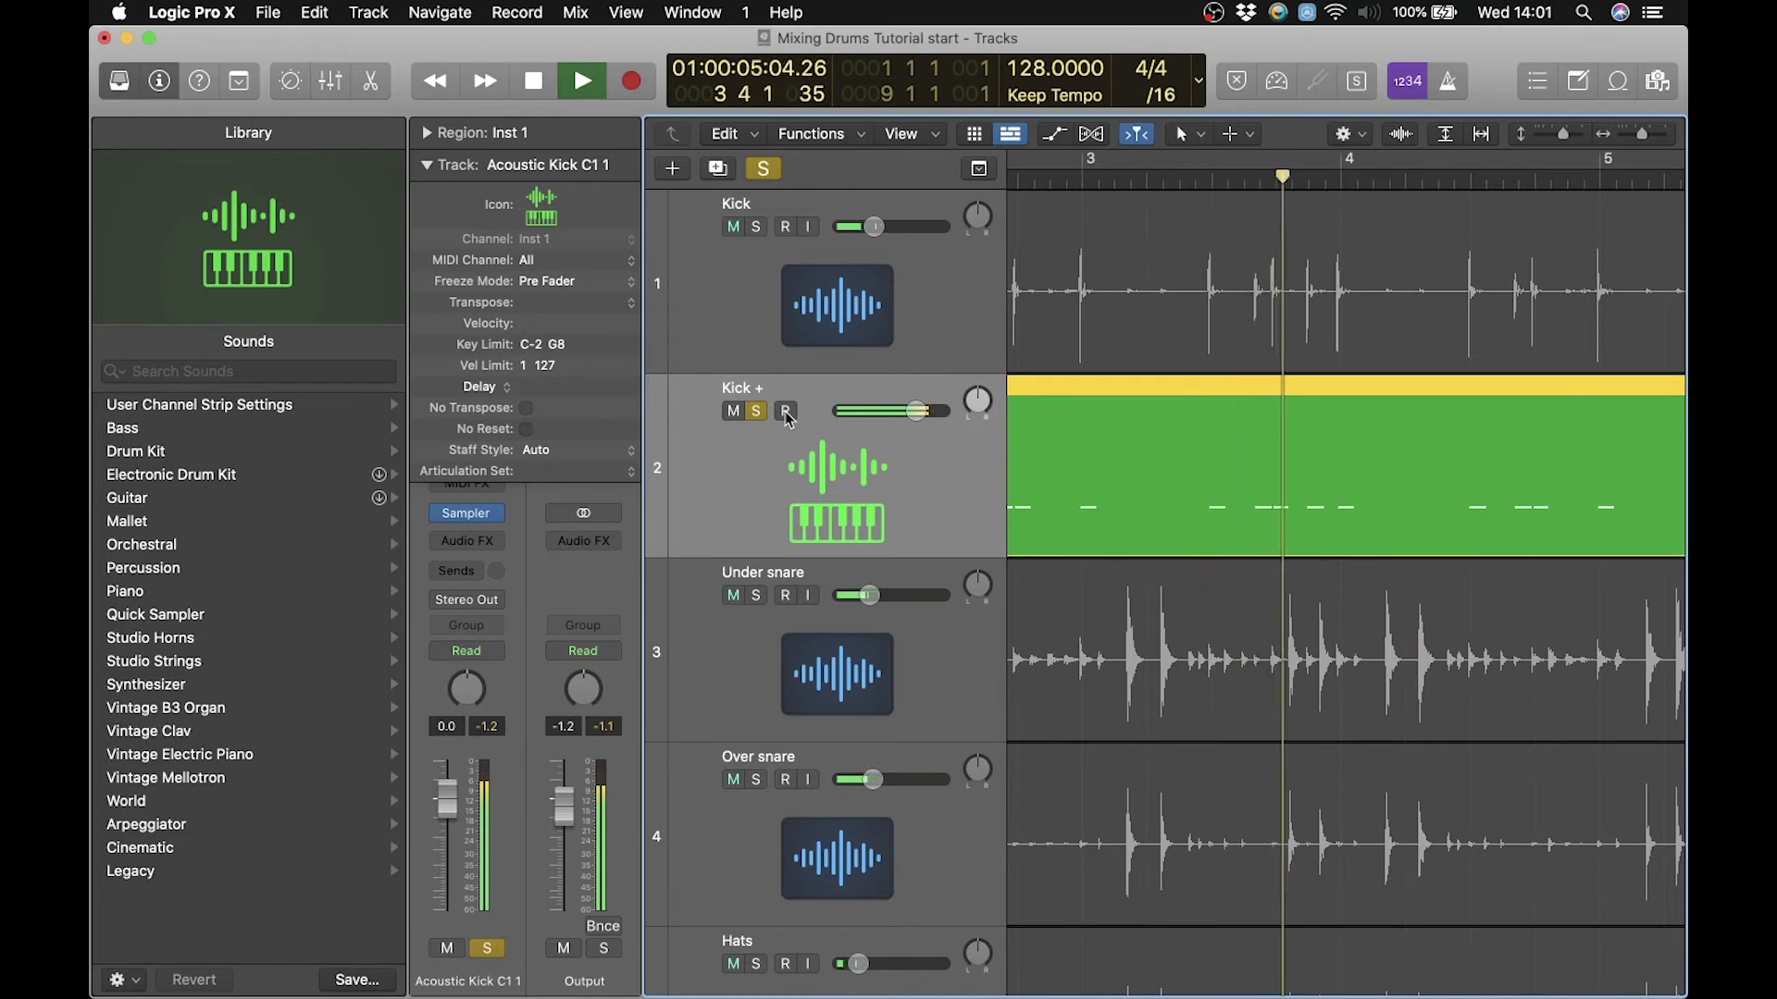
key("space")
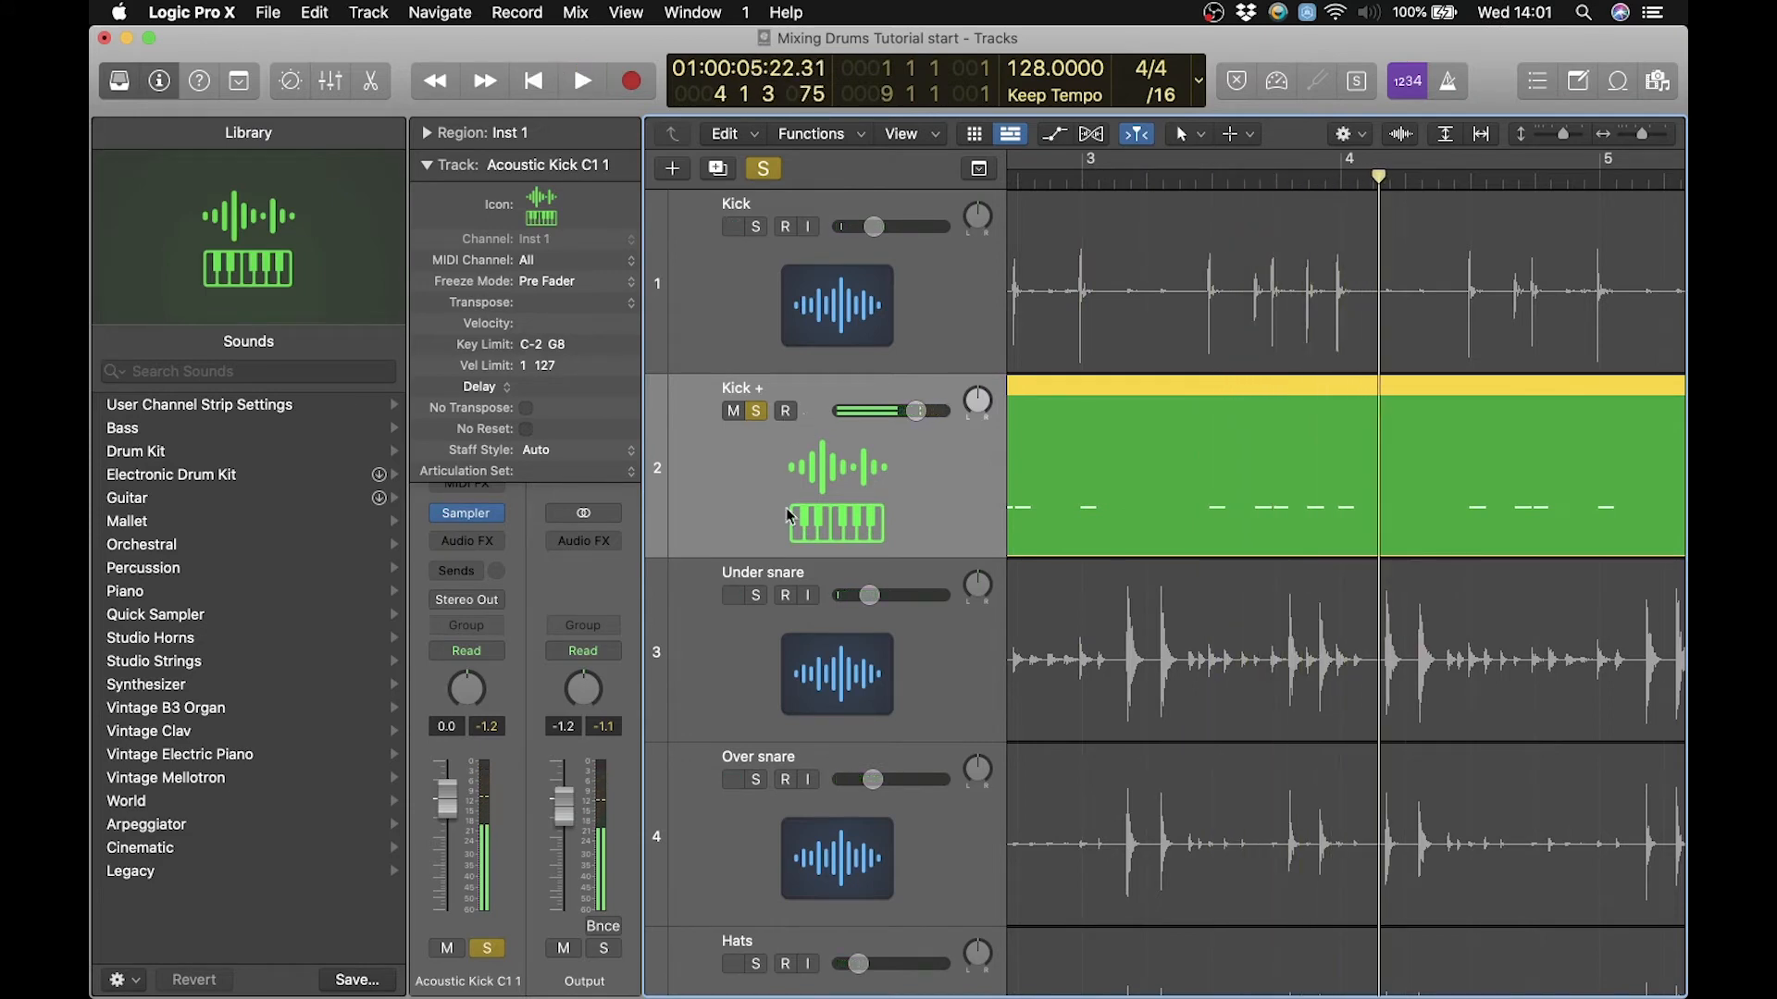
Hide the sound library and track parameters, and open the Kick + track's Sampler in a fully visible window.
key("y")
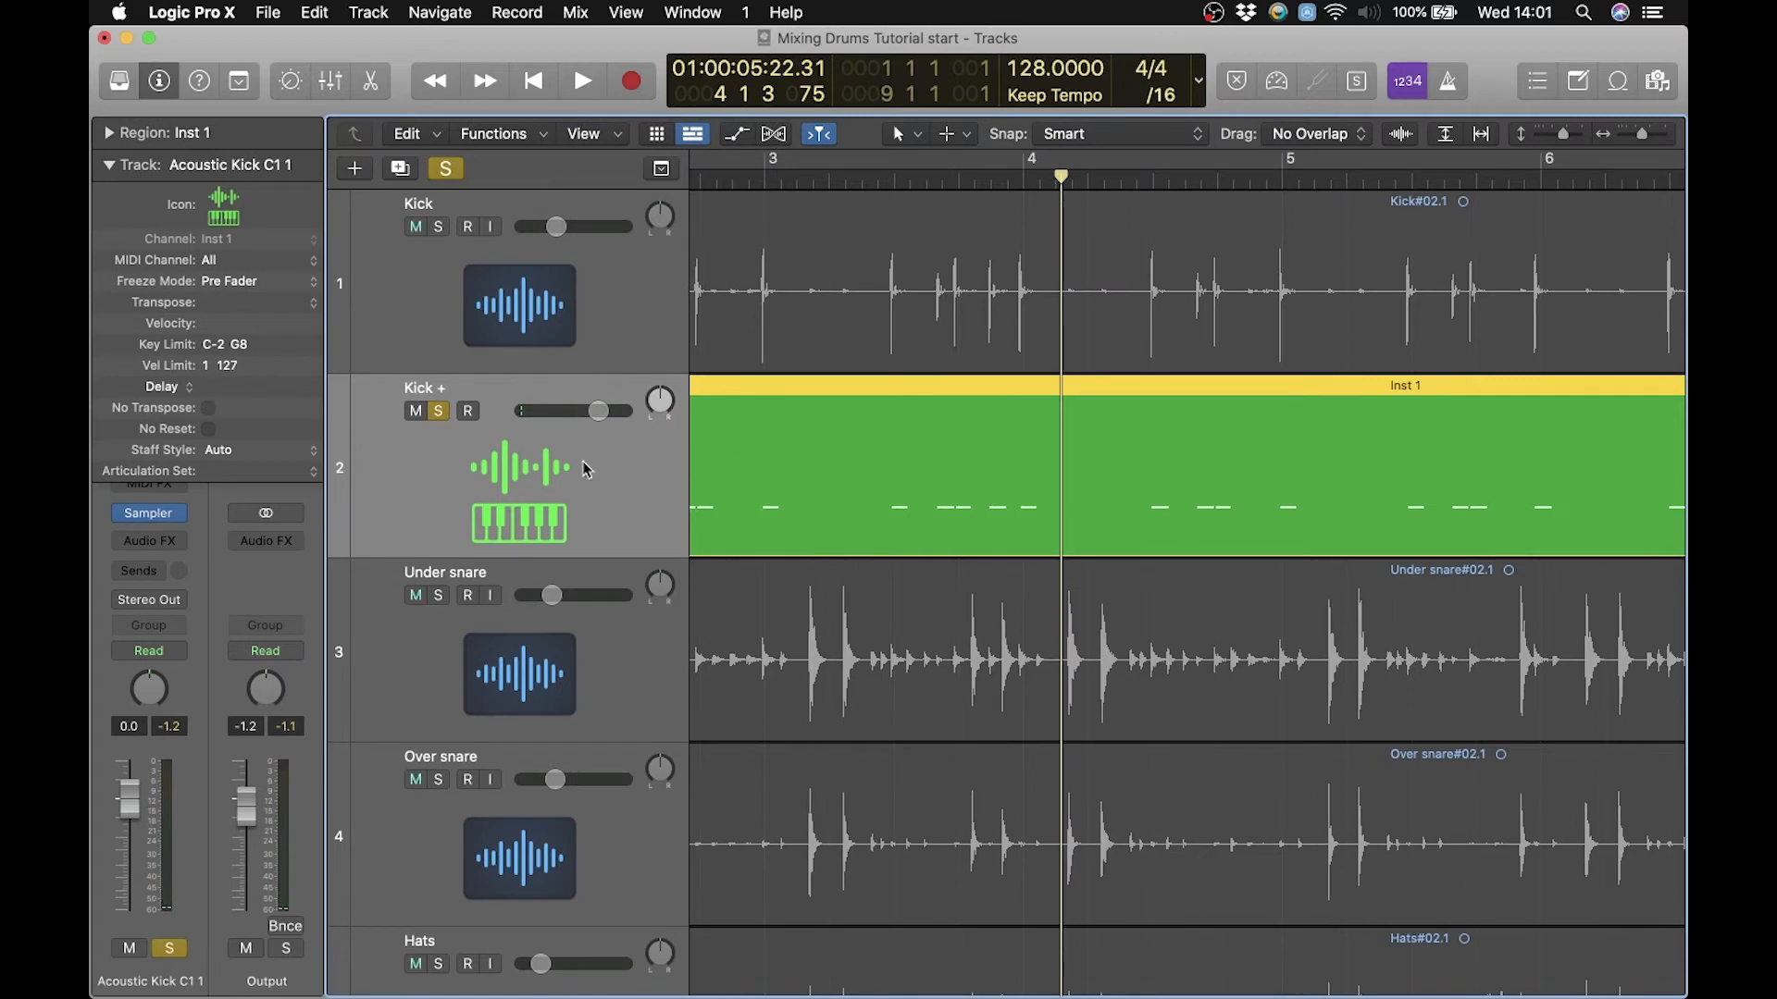
left_click(109, 167)
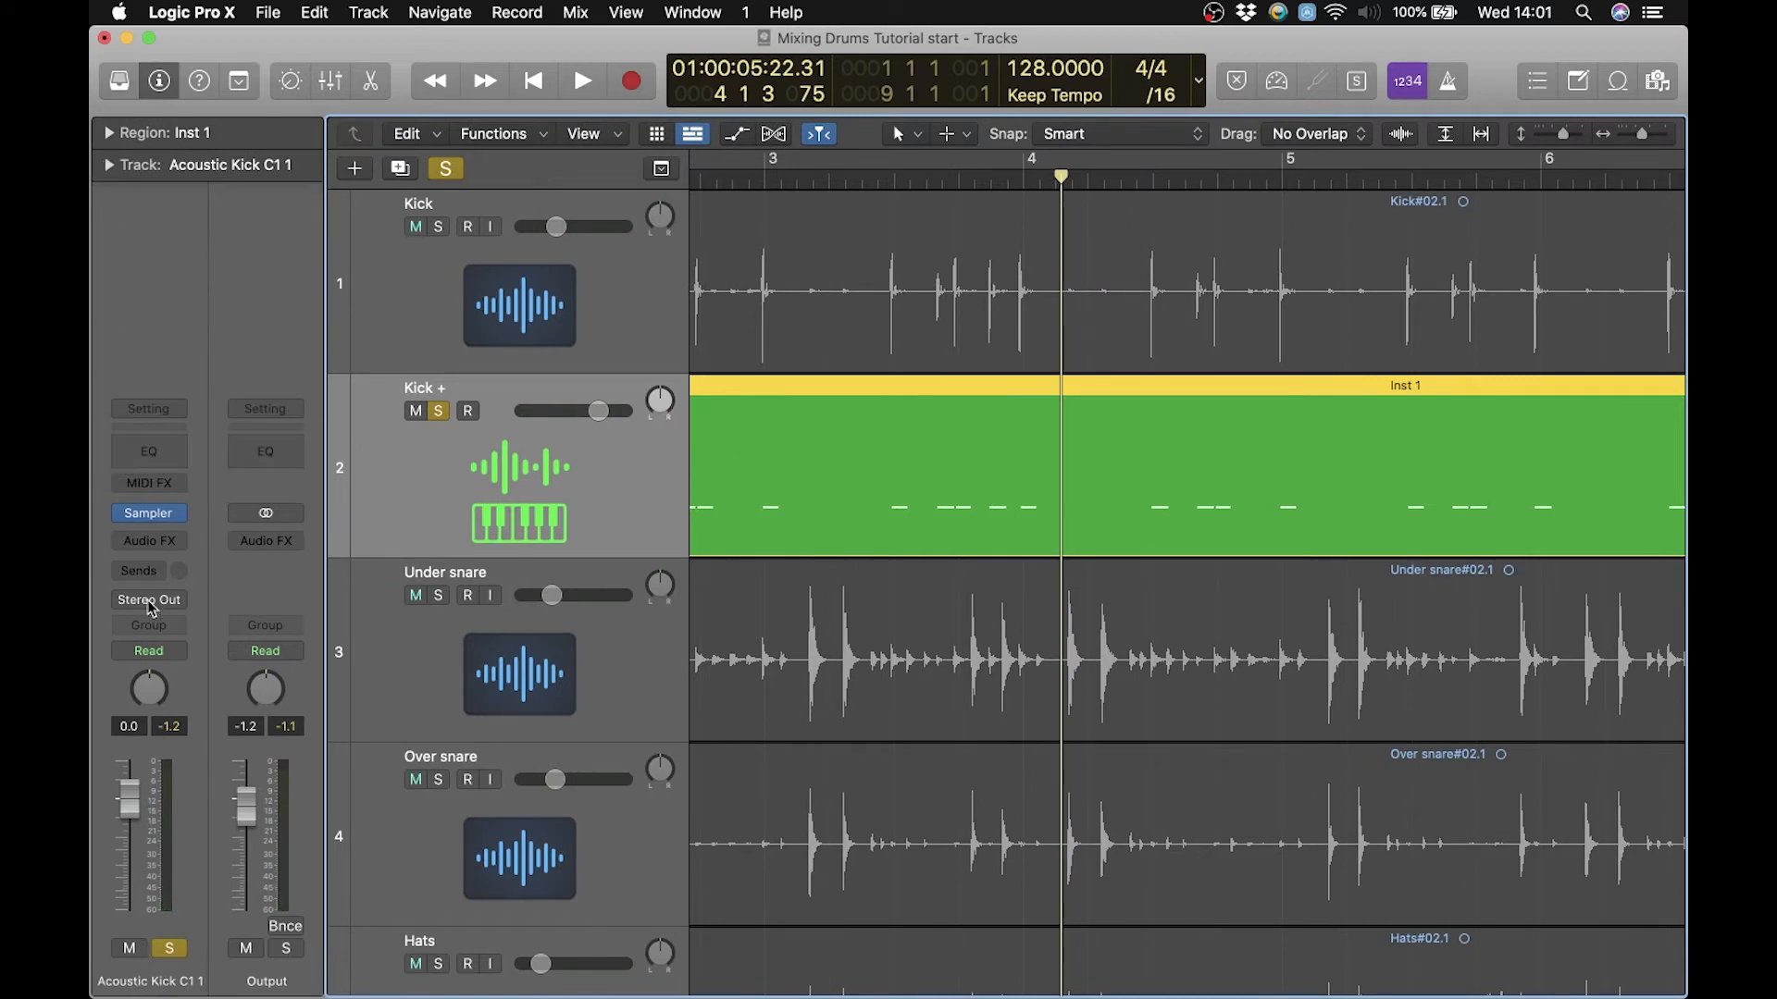
left_click(150, 521)
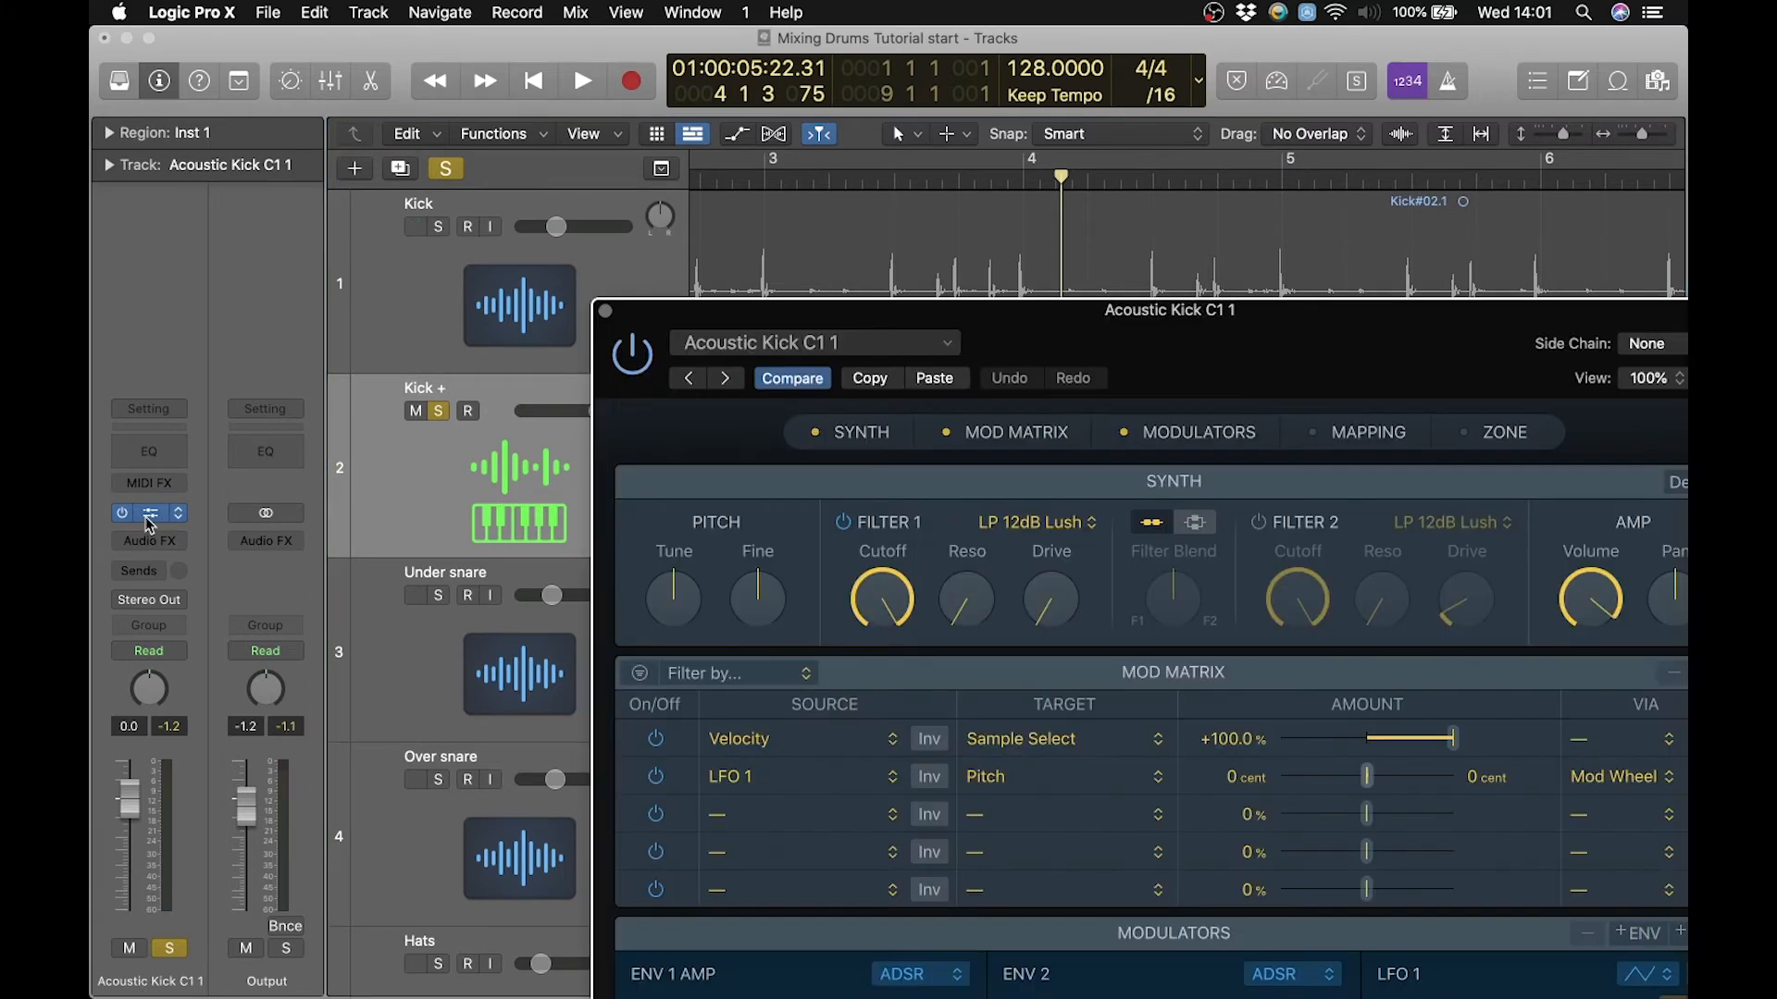
left_click_drag(1052, 341, 790, 68)
Load the factory acoustic kick preset Acoustic Kick C1 31 into the Sampler.
left_click(689, 72)
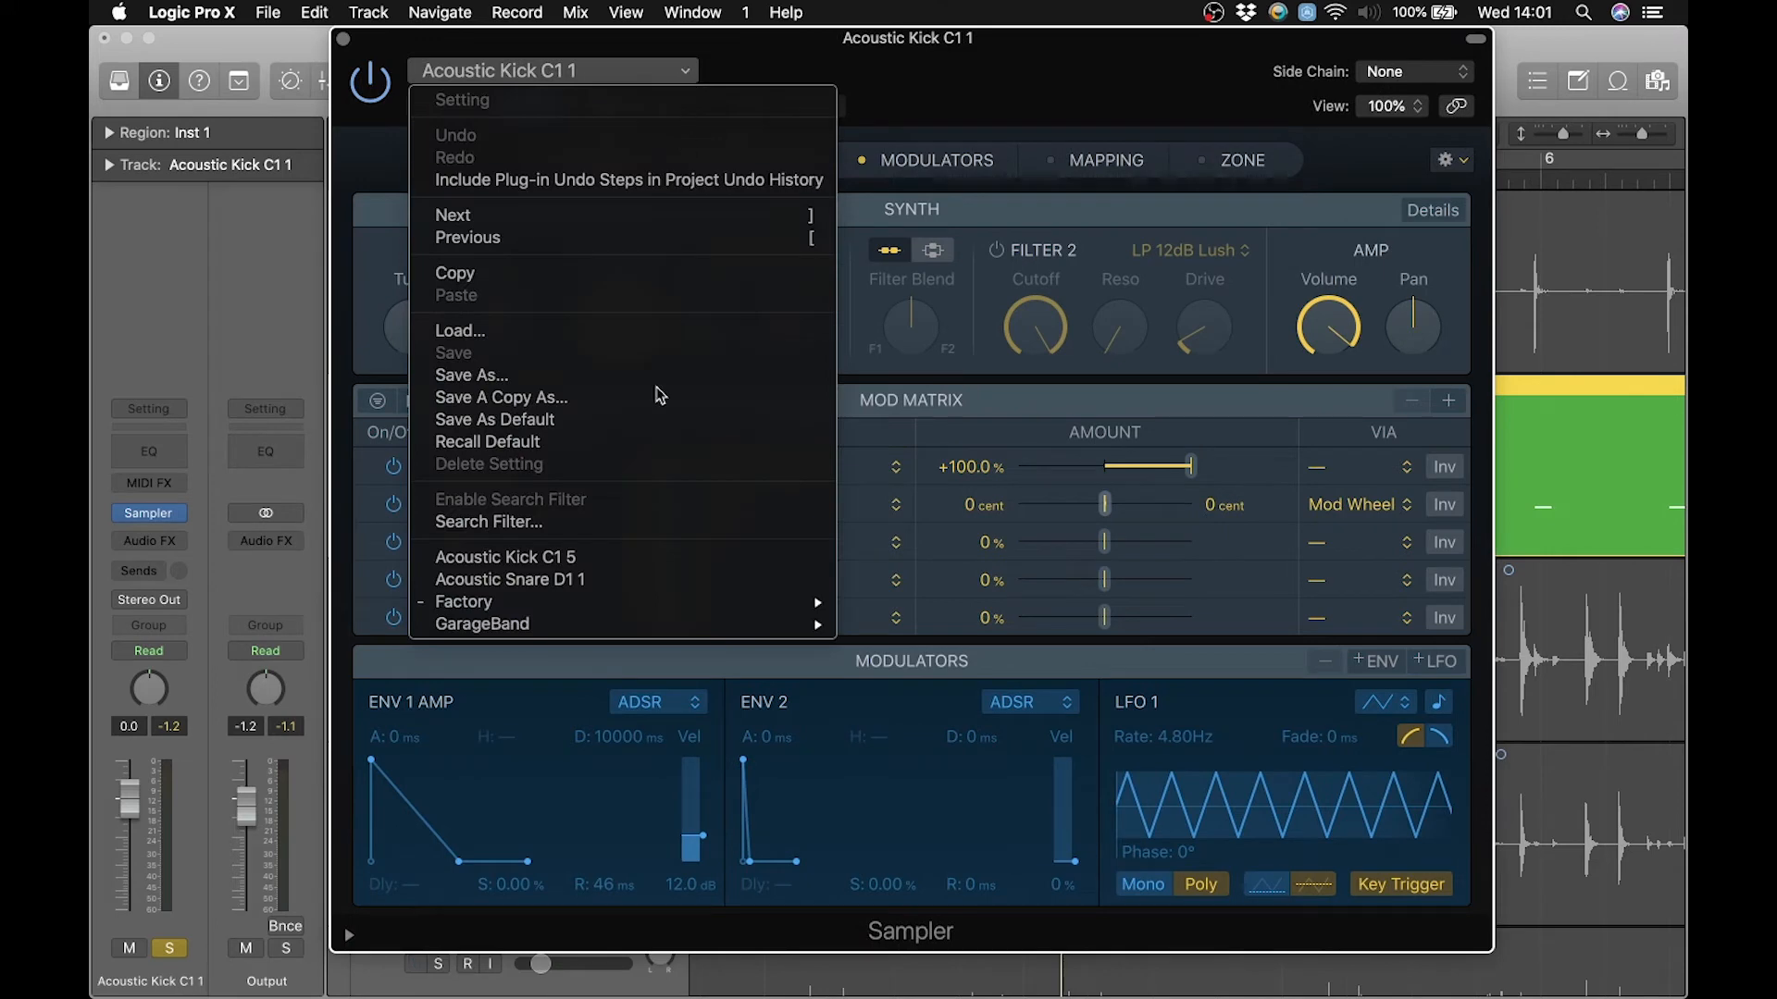
mouse_move(682, 602)
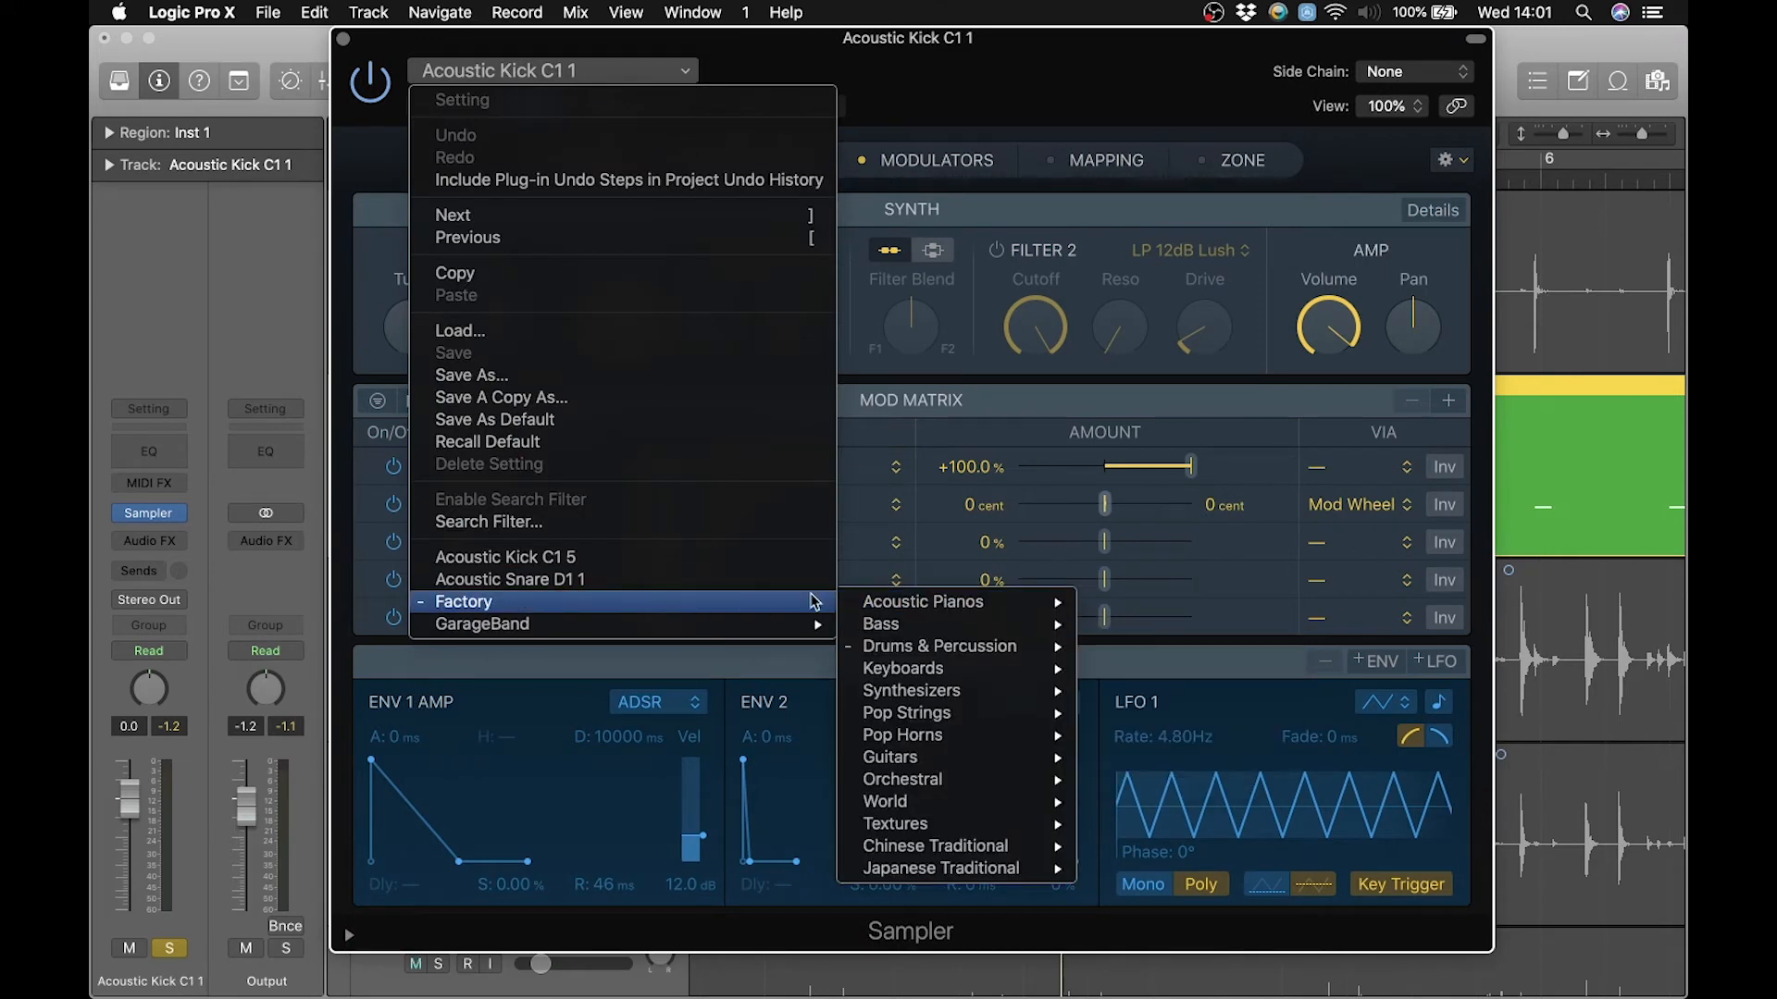
mouse_move(1036, 647)
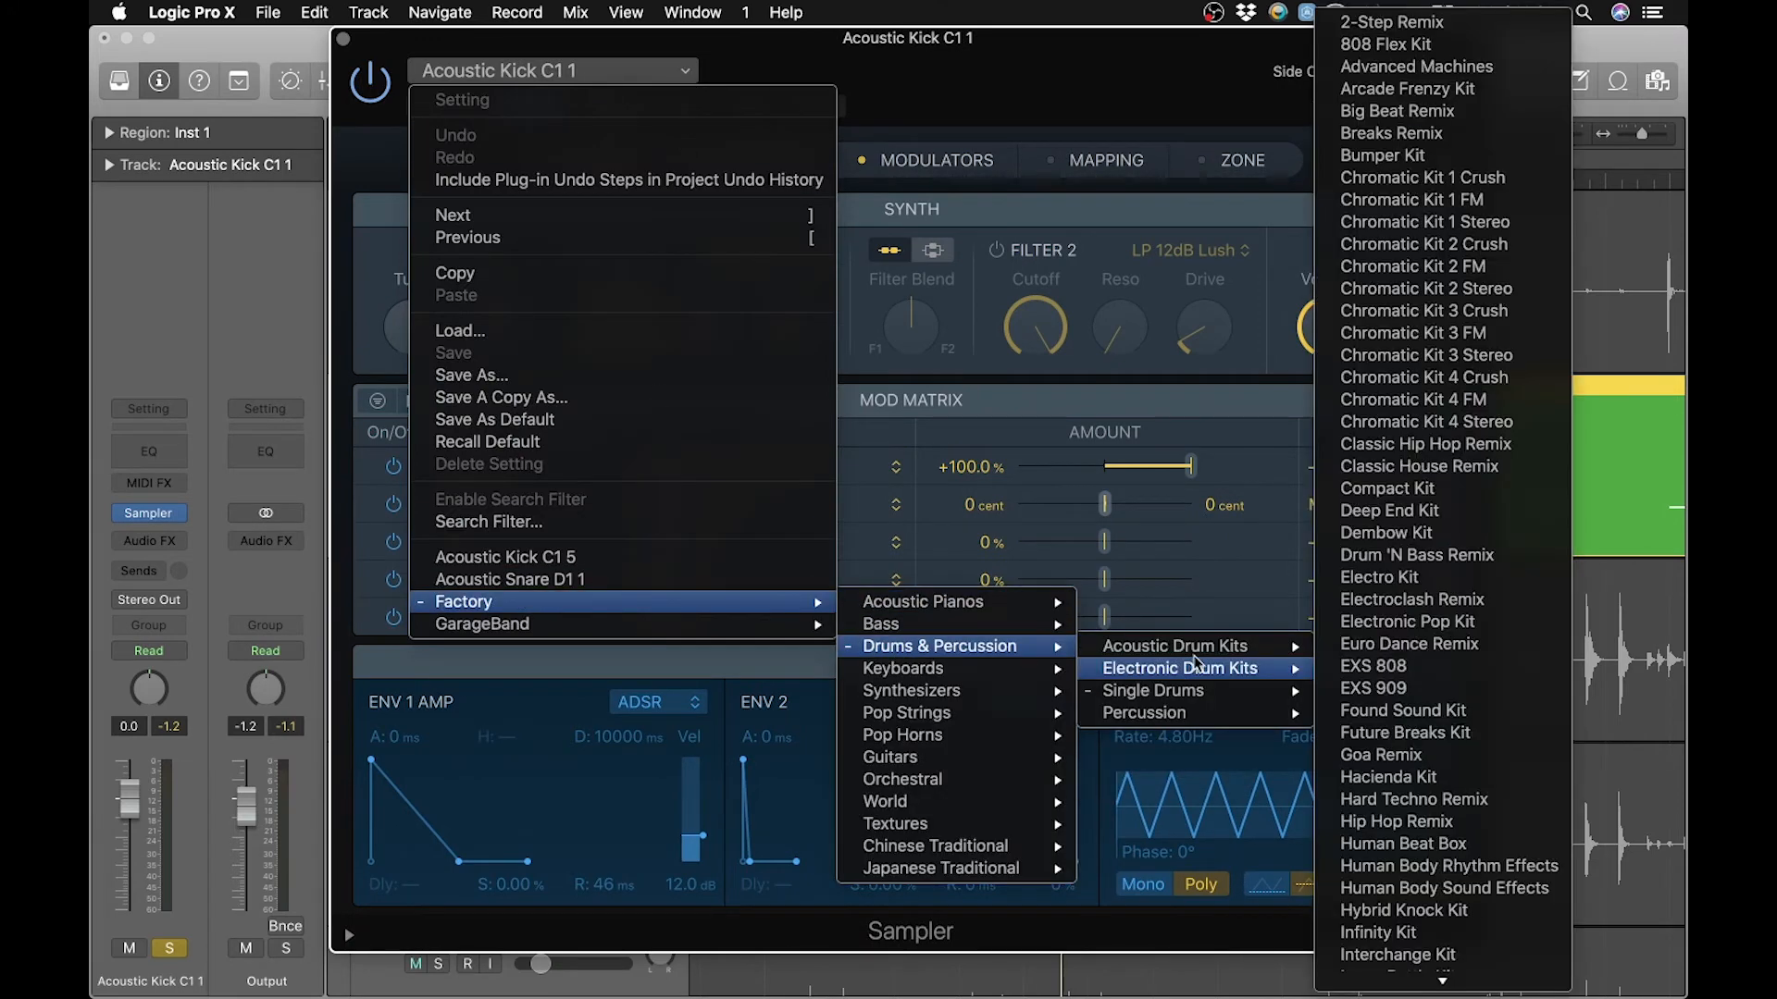
mouse_move(1212, 705)
mouse_move(1367, 697)
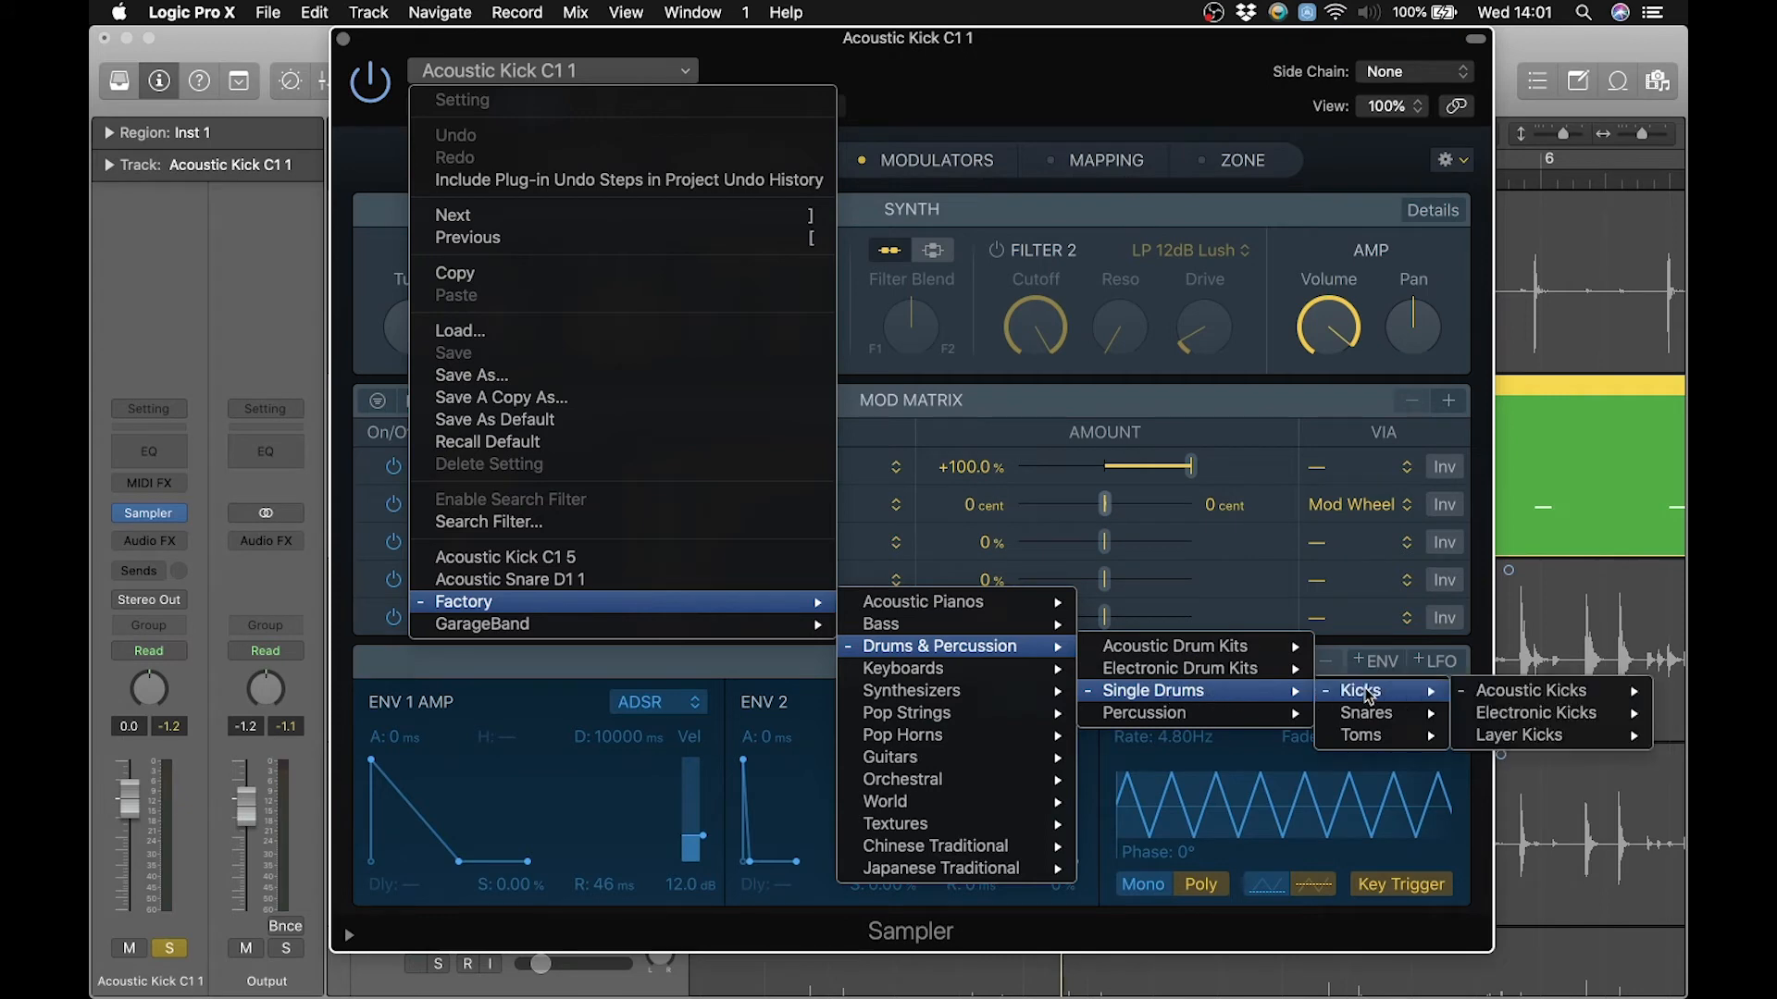
mouse_move(1494, 704)
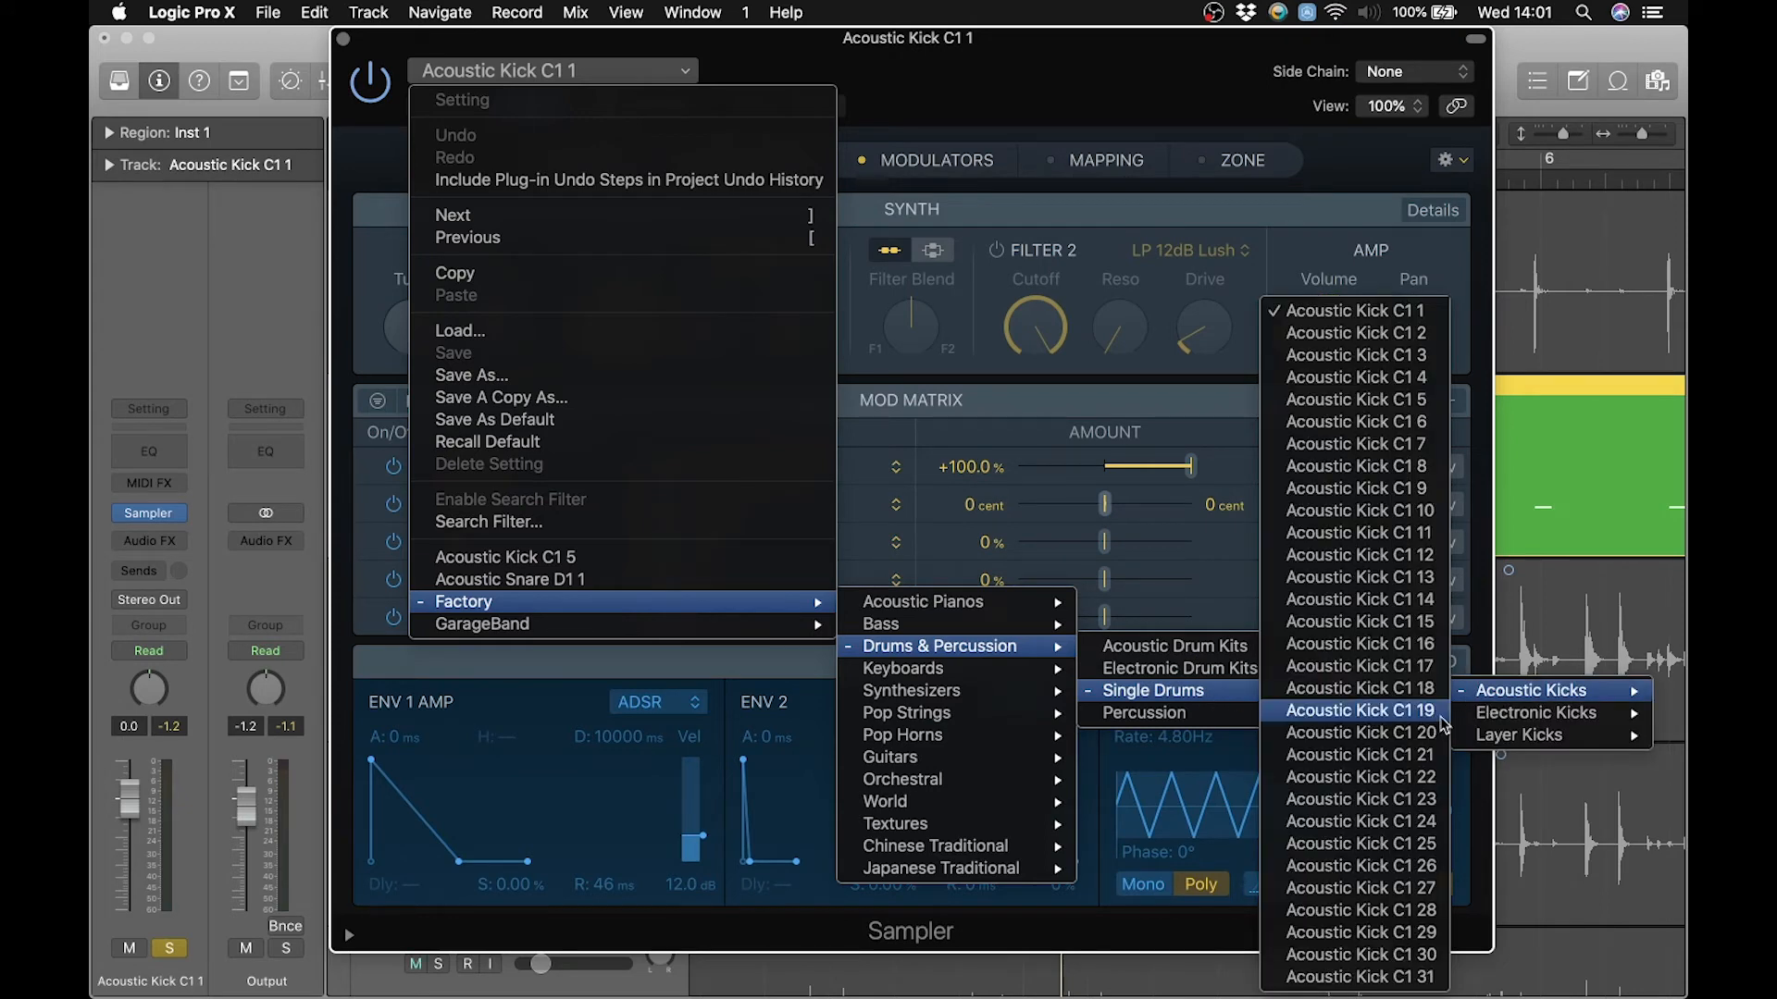
left_click(1382, 979)
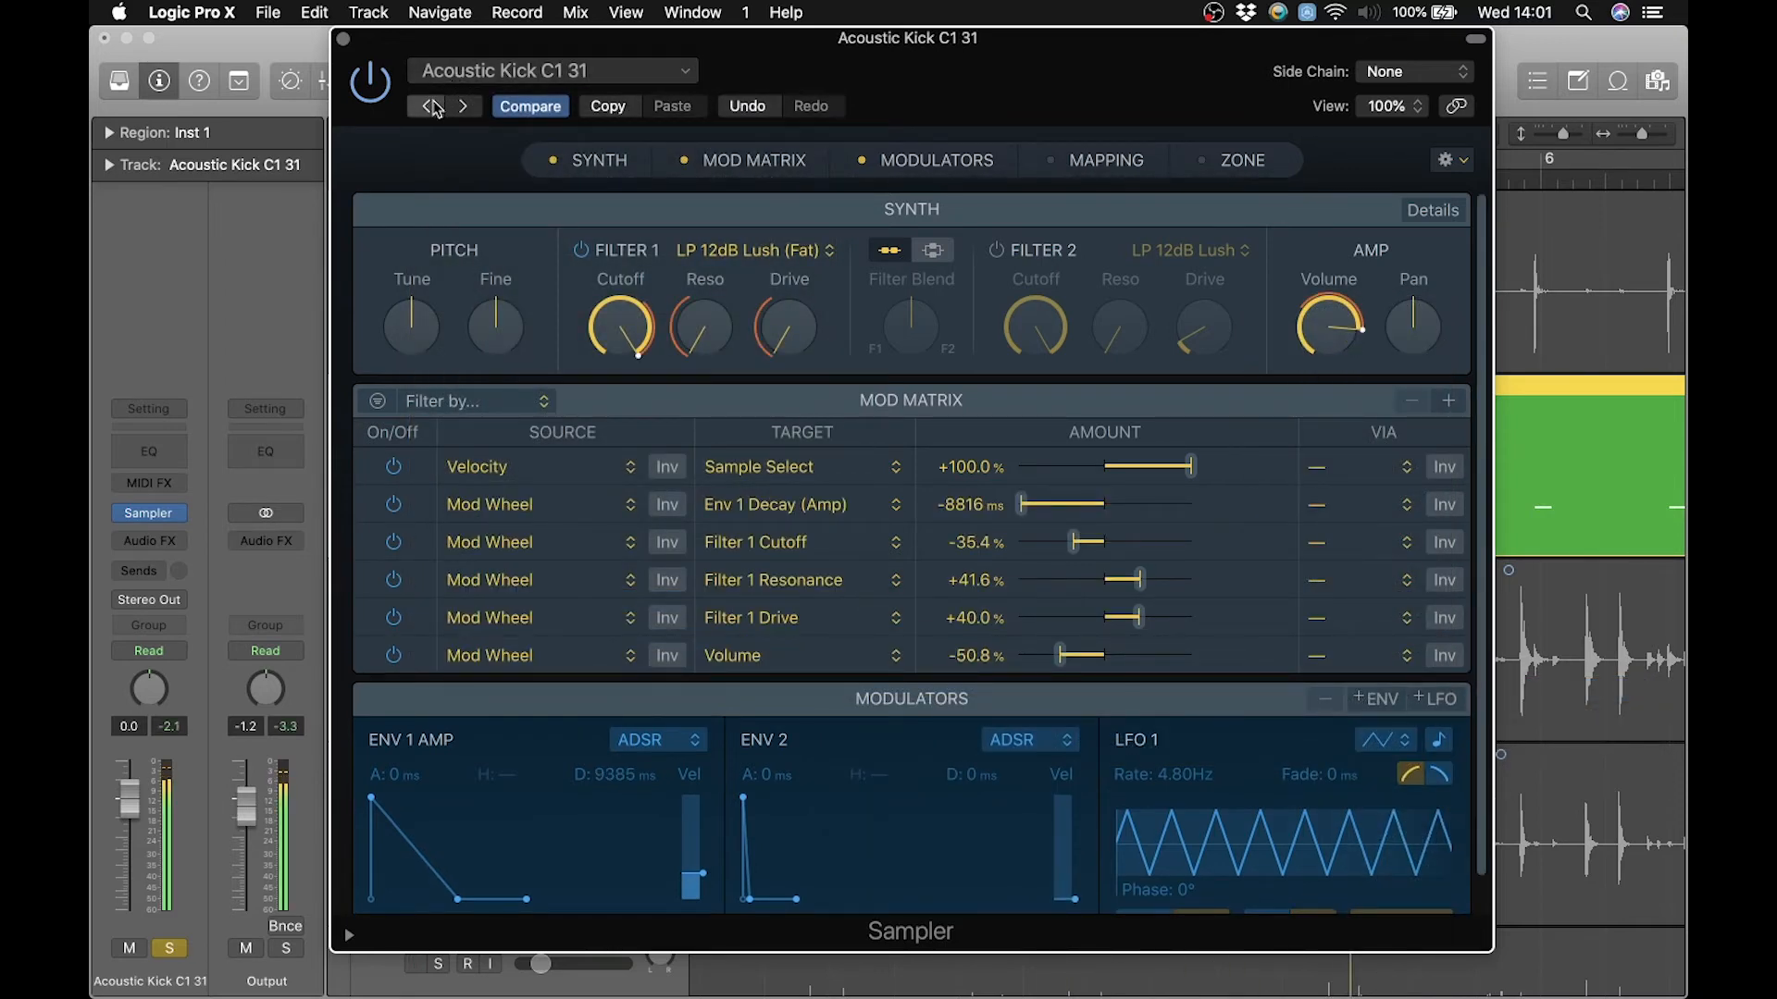
Audition the acoustic kick presets one by one, from Acoustic Kick C1 30 down to Acoustic Kick C1 23.
left_click(432, 106)
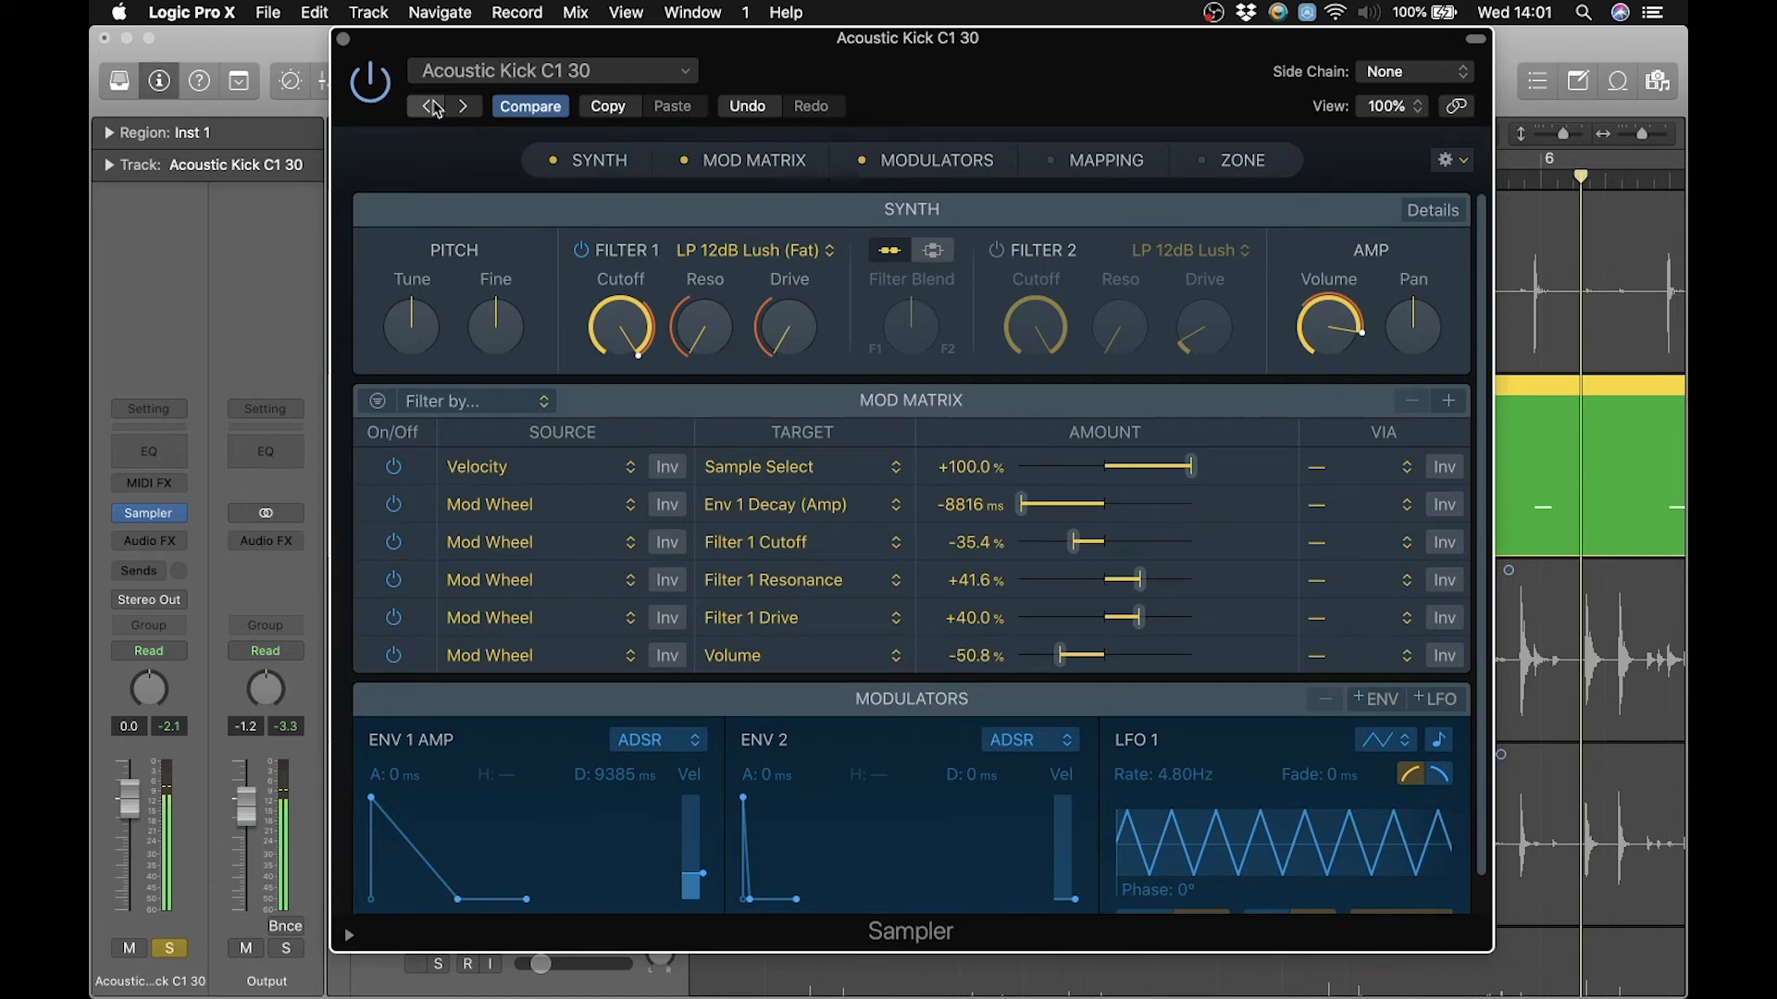
left_click(431, 107)
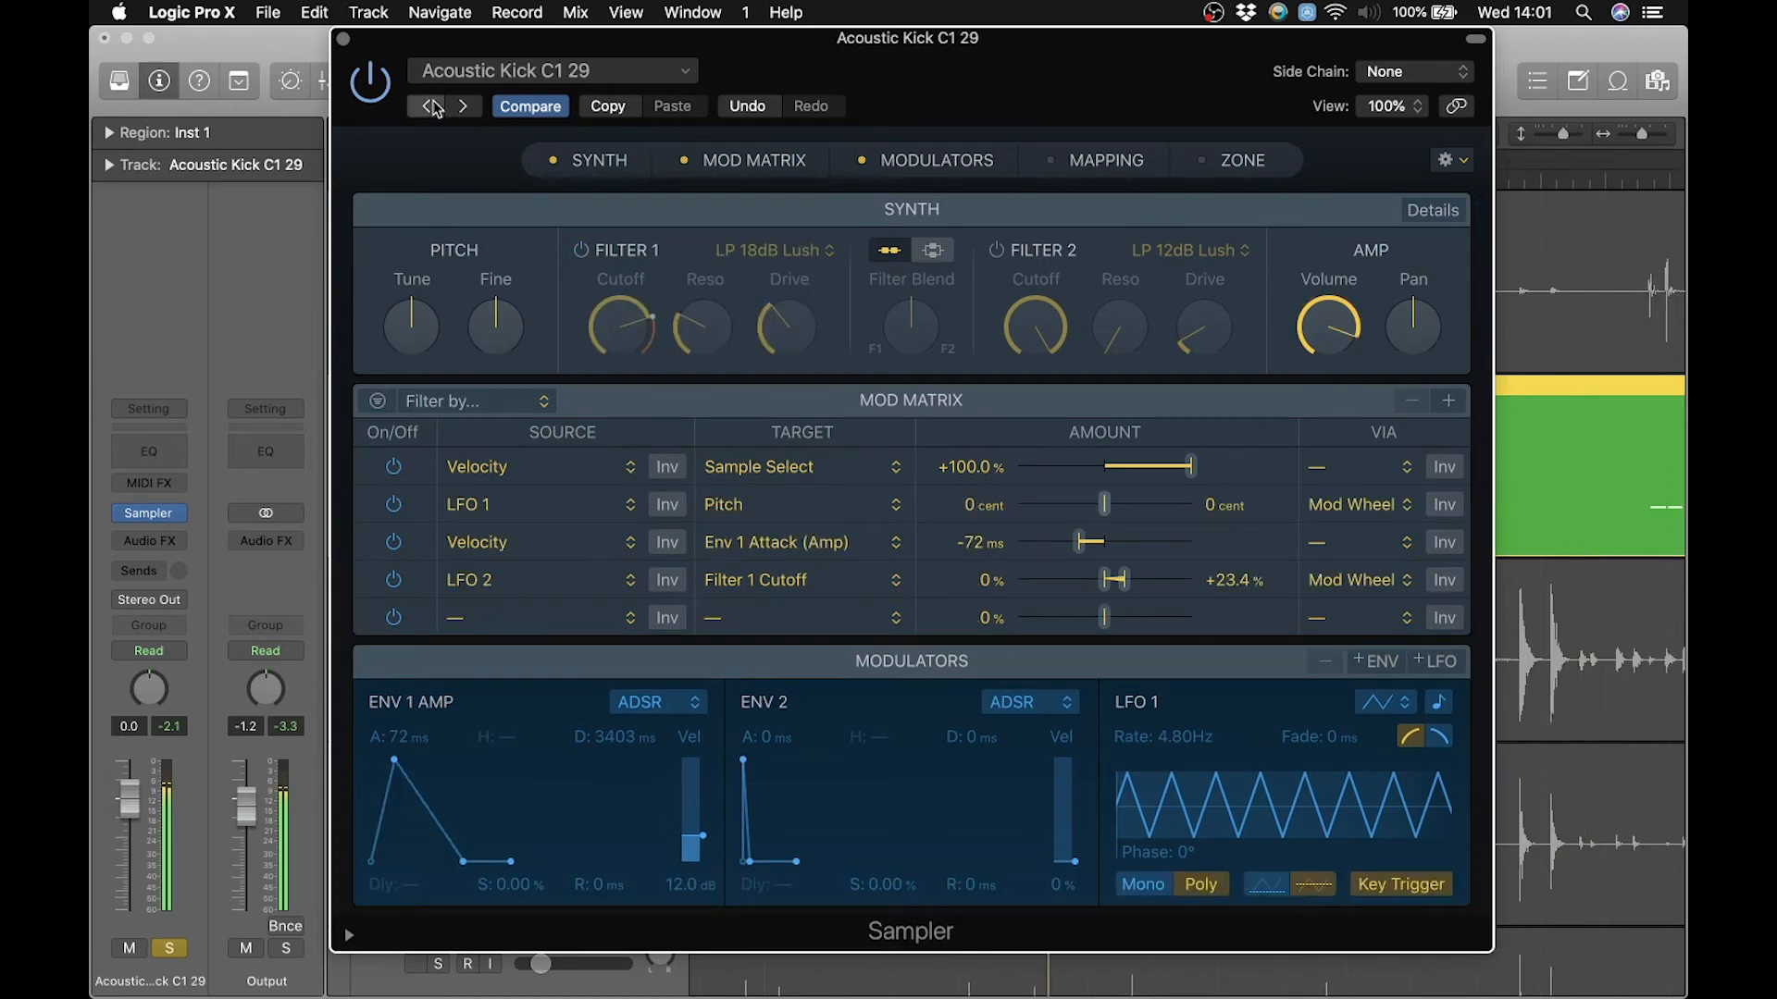
left_click(431, 106)
left_click(431, 106)
left_click(432, 107)
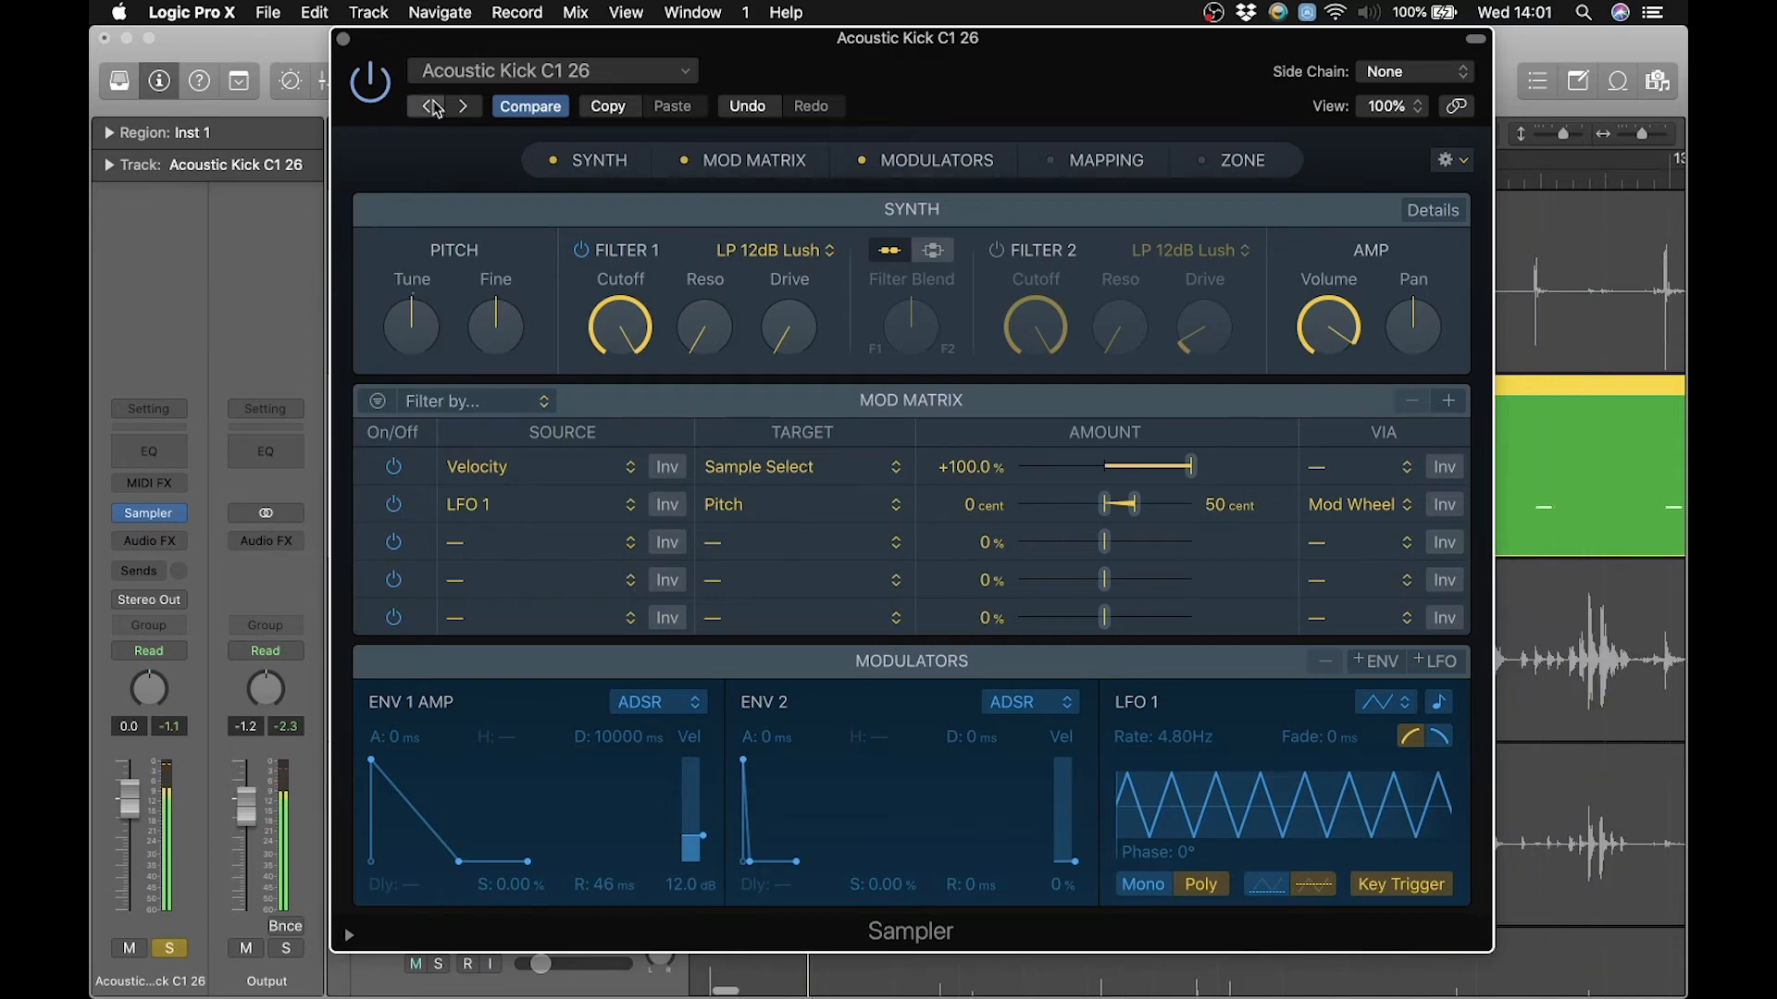
left_click(431, 107)
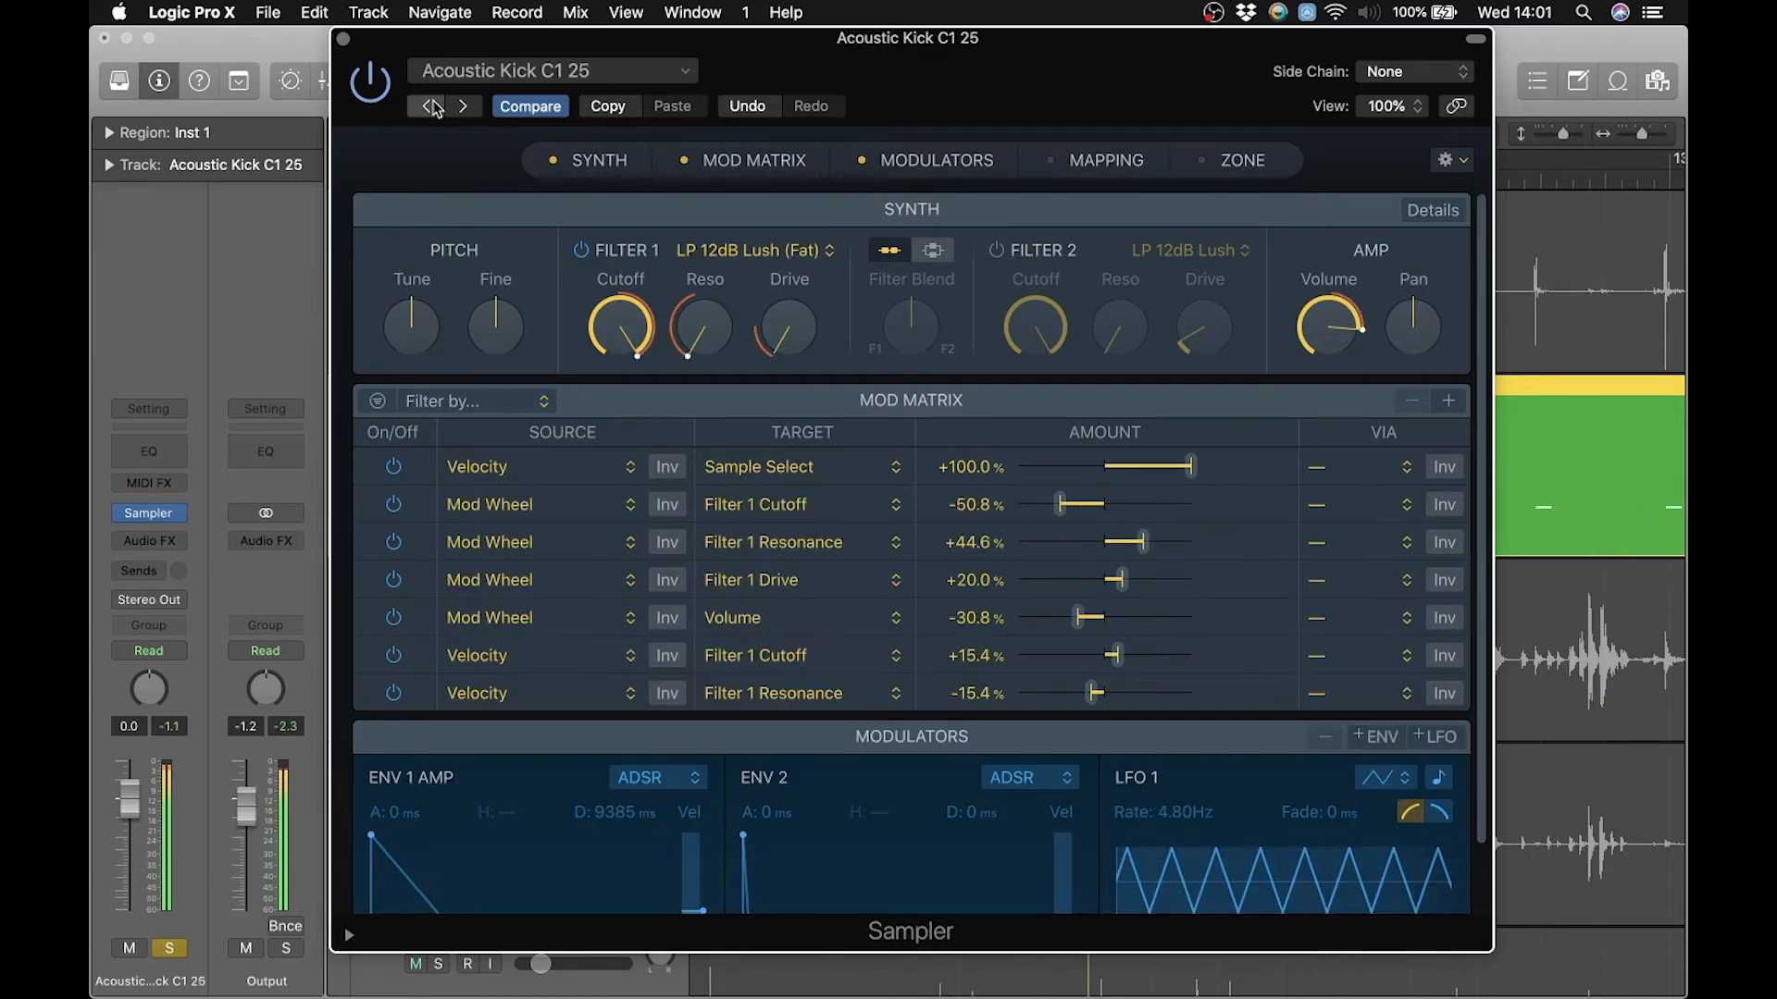
left_click(431, 107)
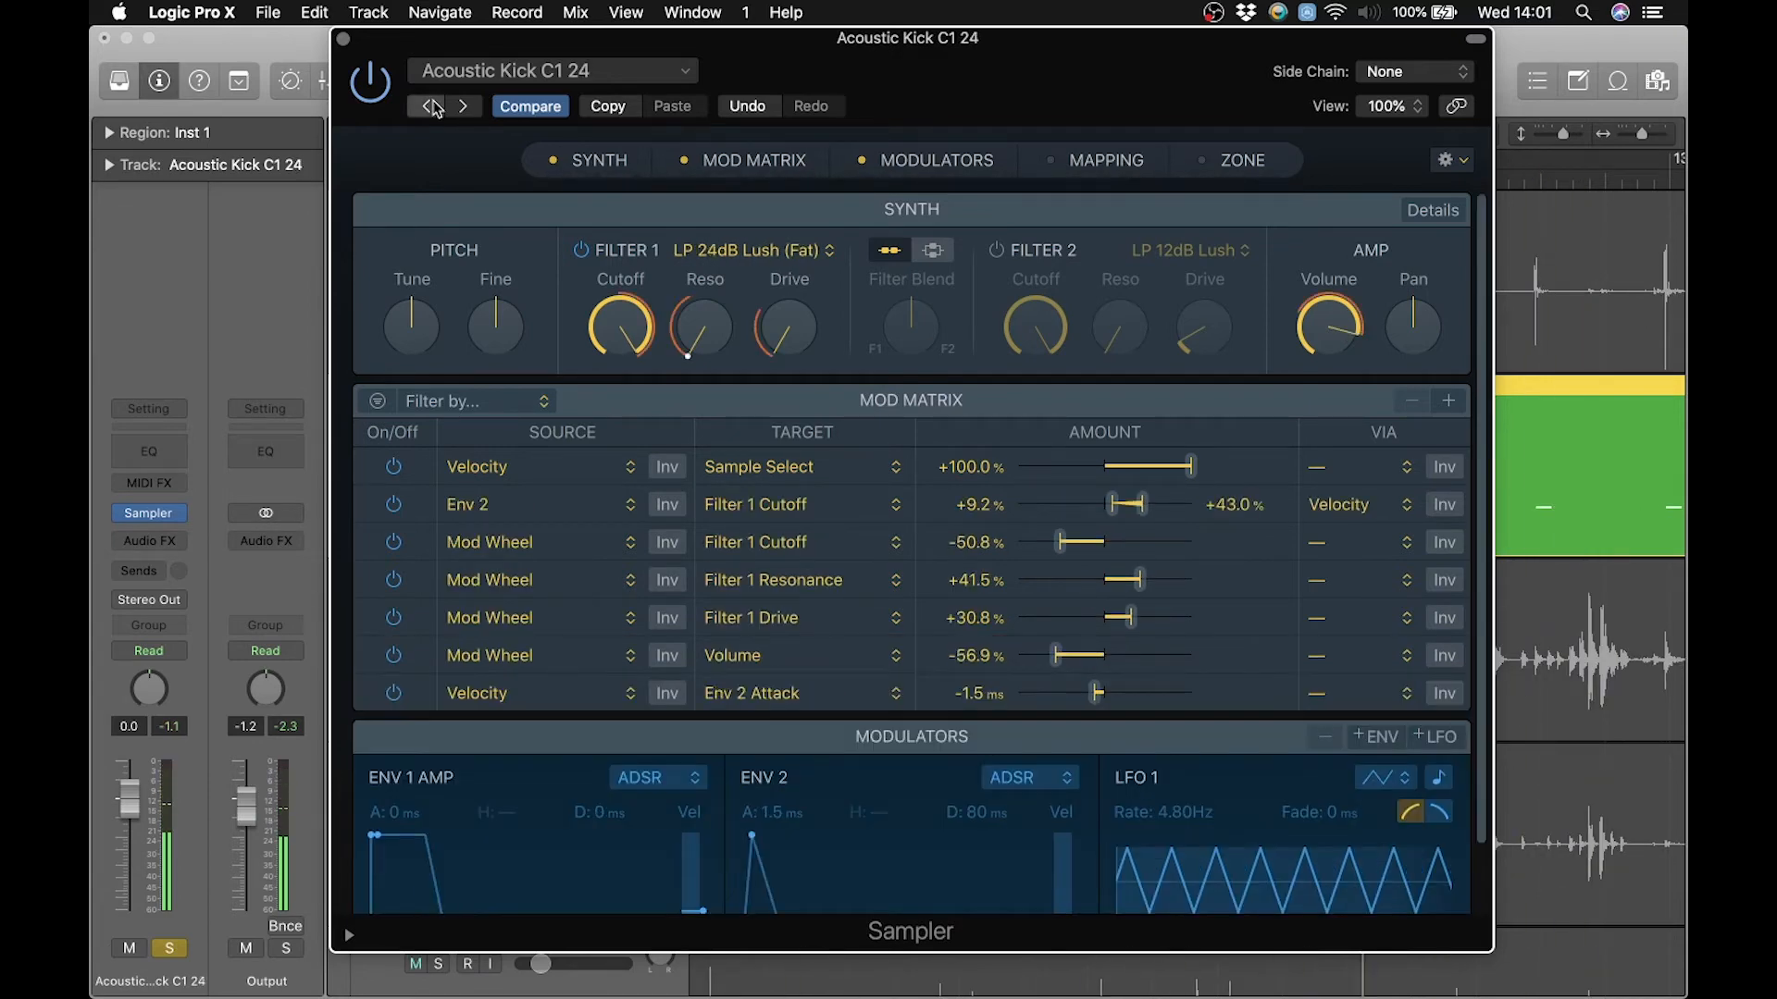
left_click(431, 106)
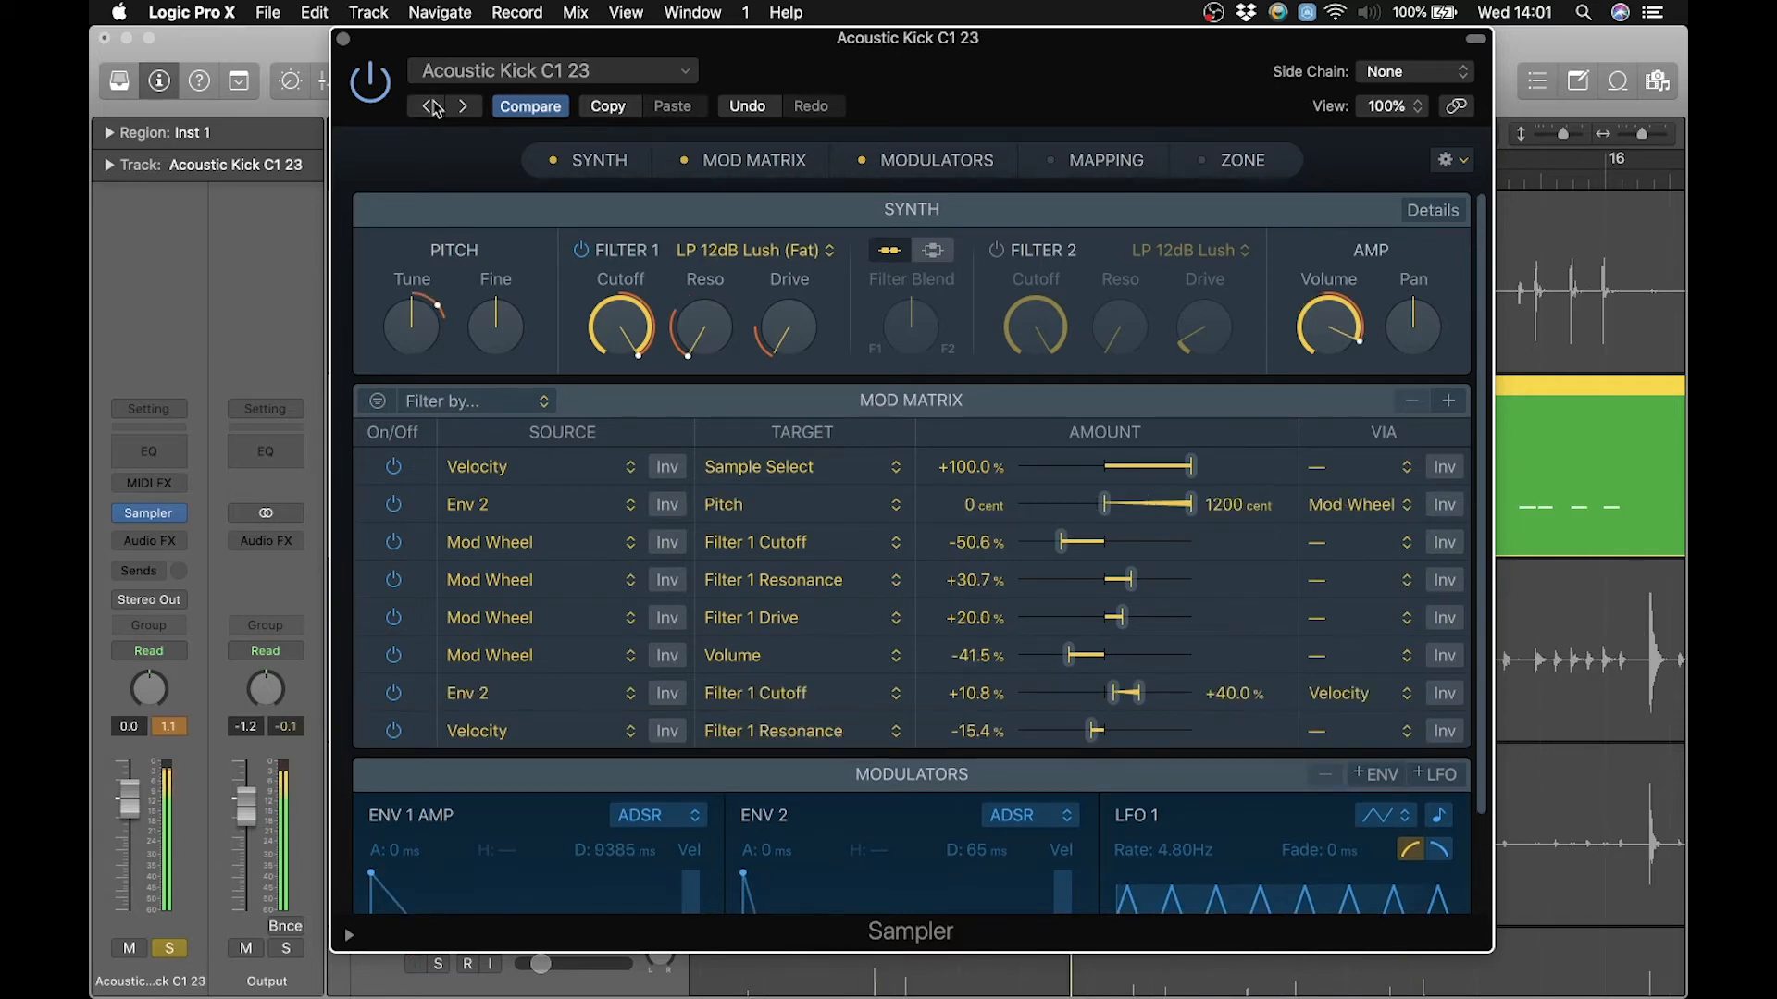
Return the Sampler to the factory preset Acoustic Kick C1 1 and listen to it briefly.
left_click(544, 68)
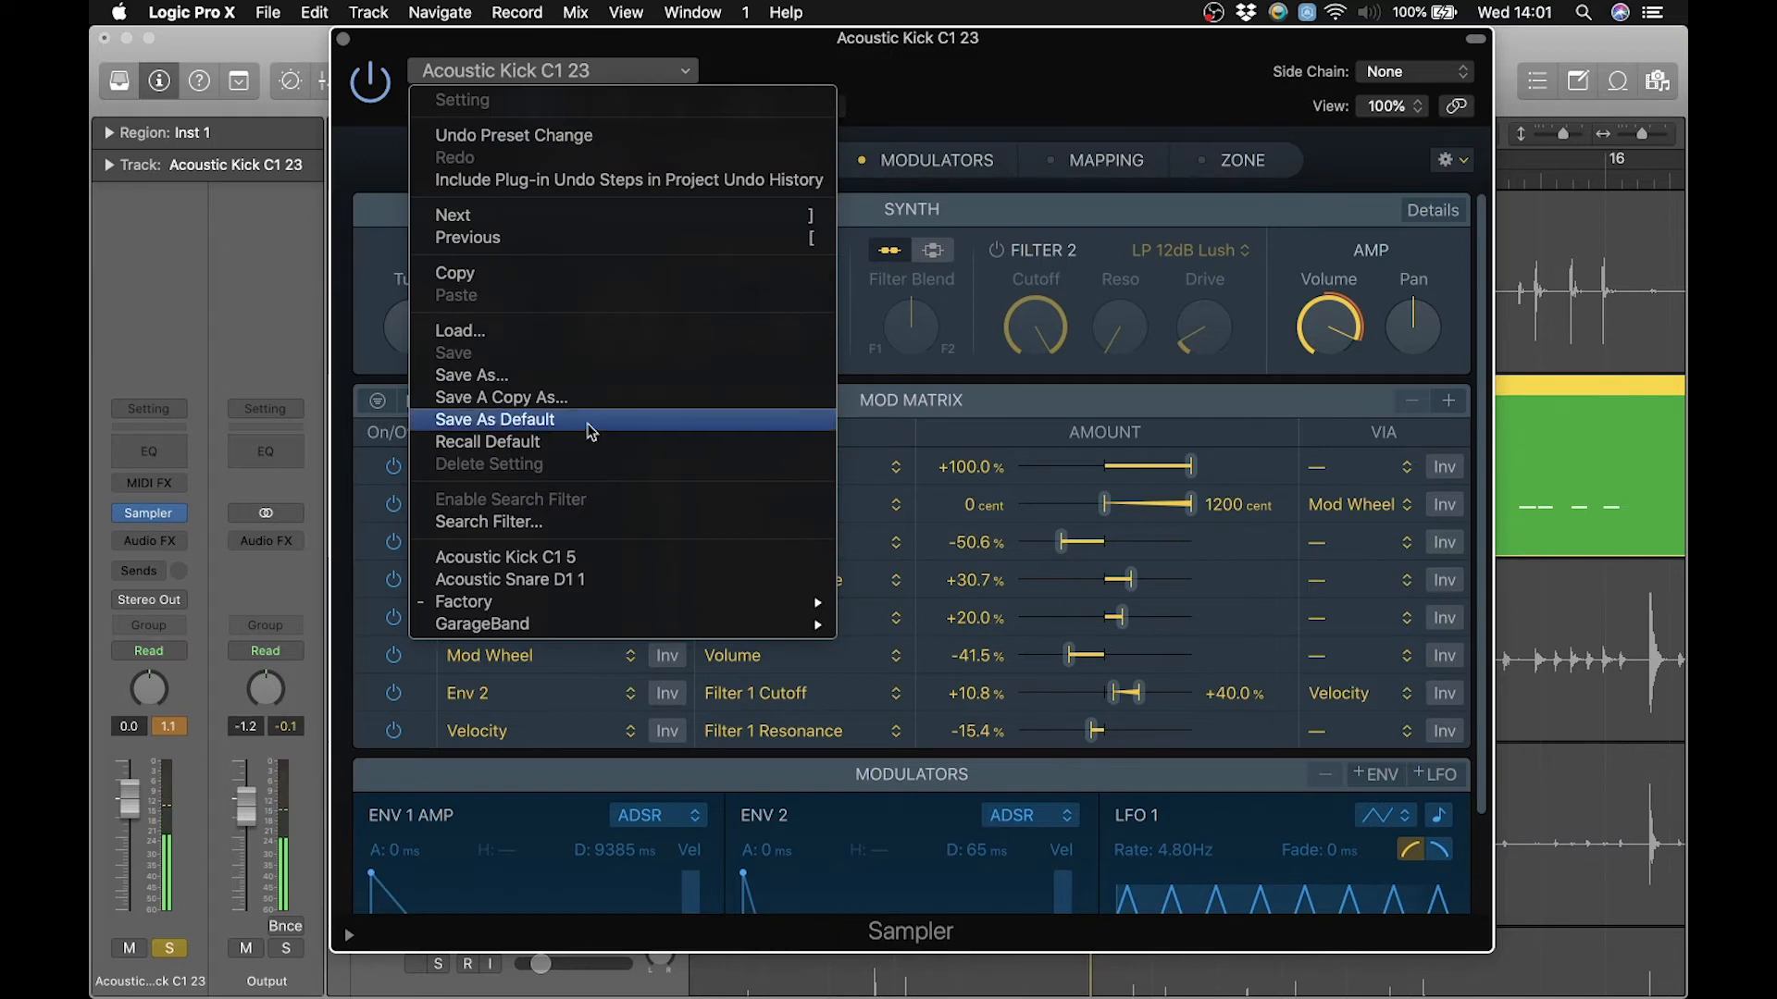
mouse_move(607, 604)
mouse_move(925, 647)
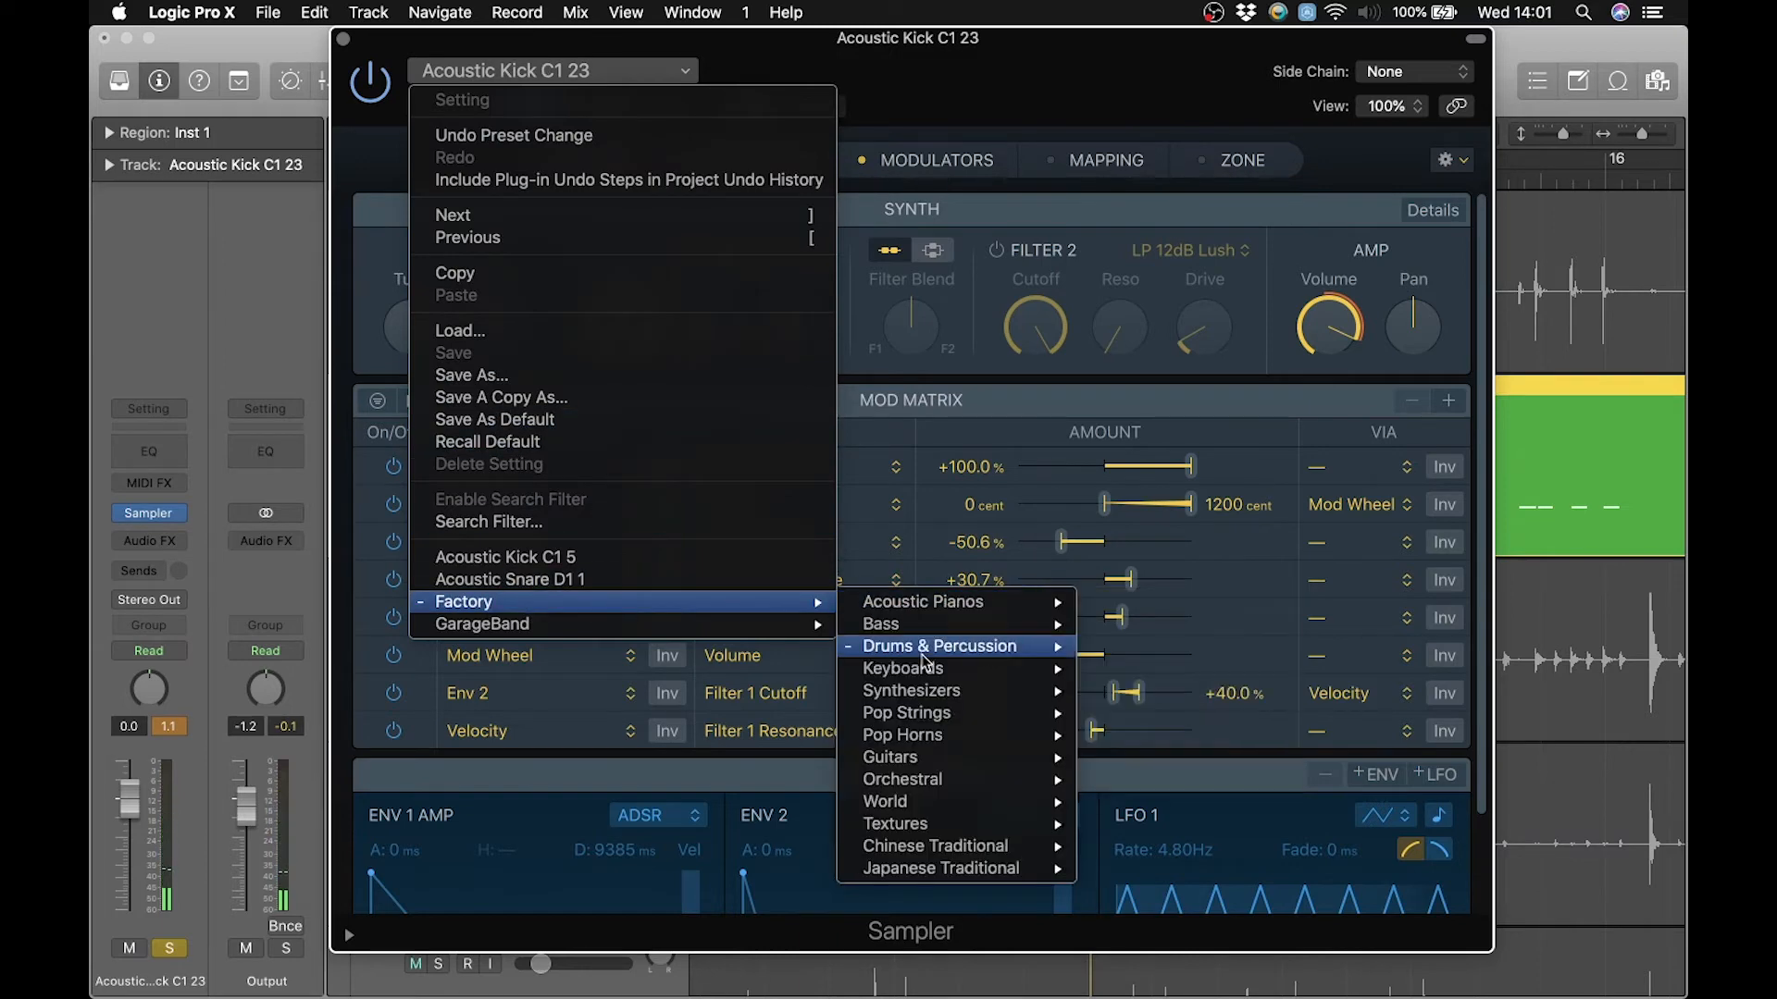
mouse_move(1175, 690)
mouse_move(1349, 690)
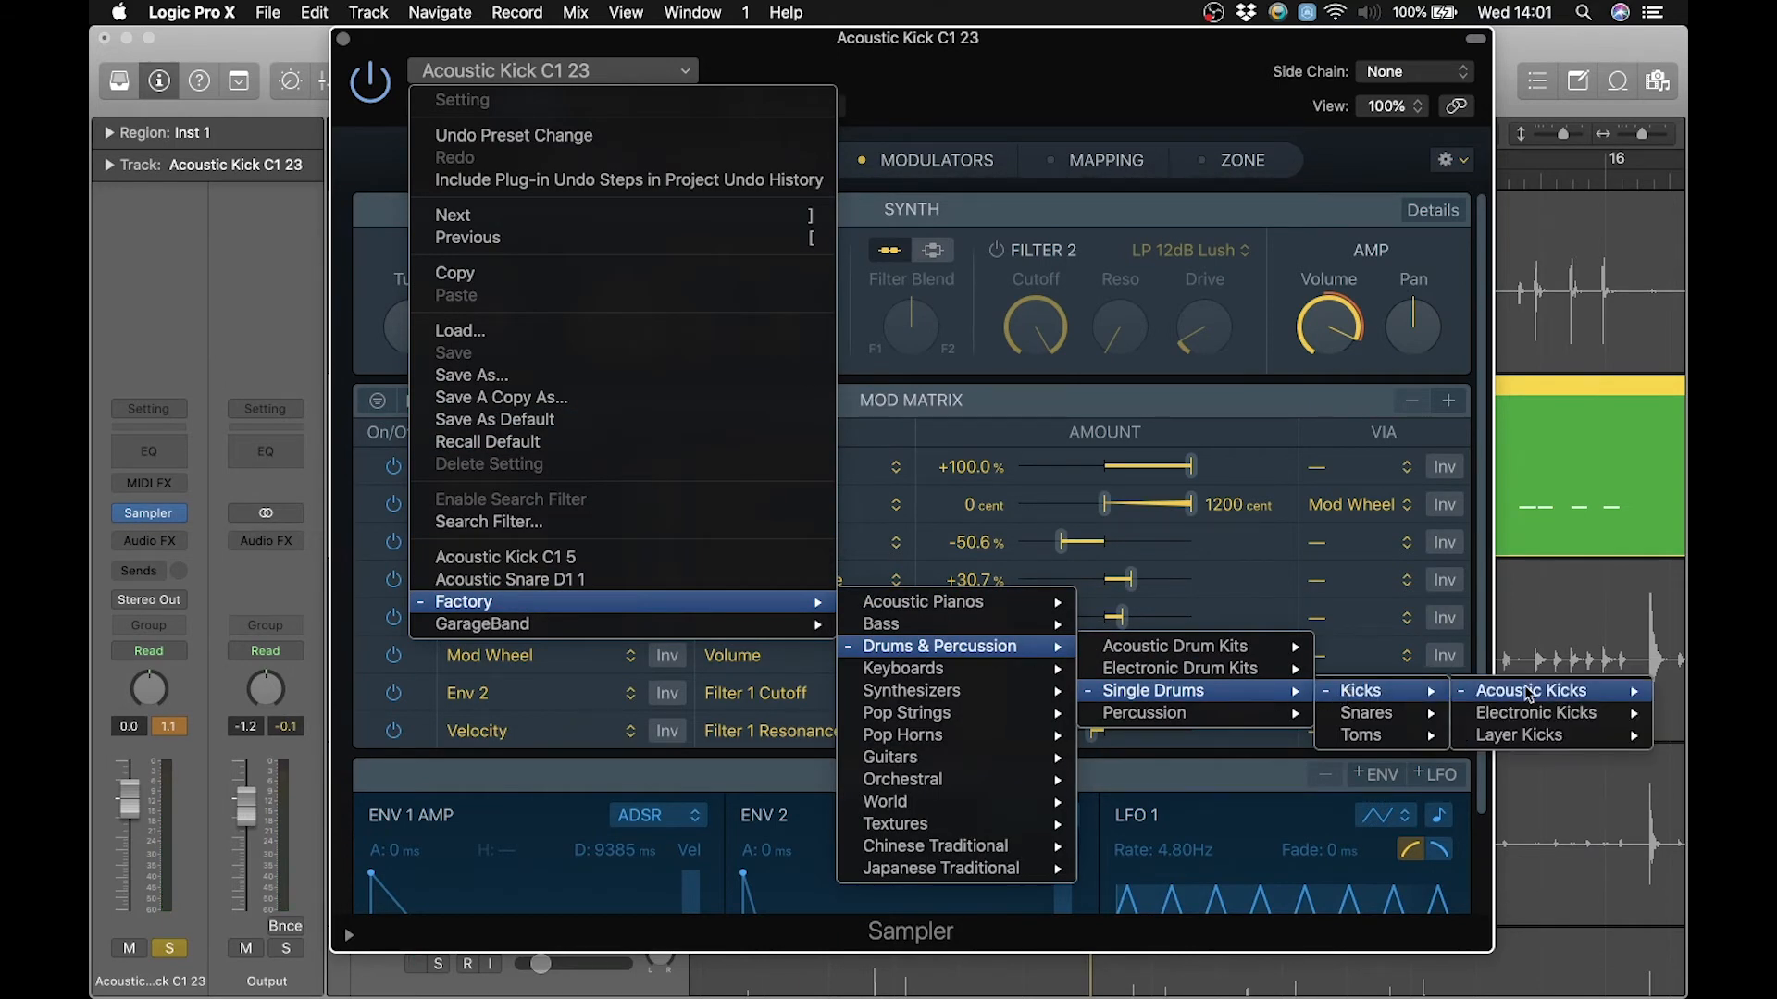
mouse_move(1541, 694)
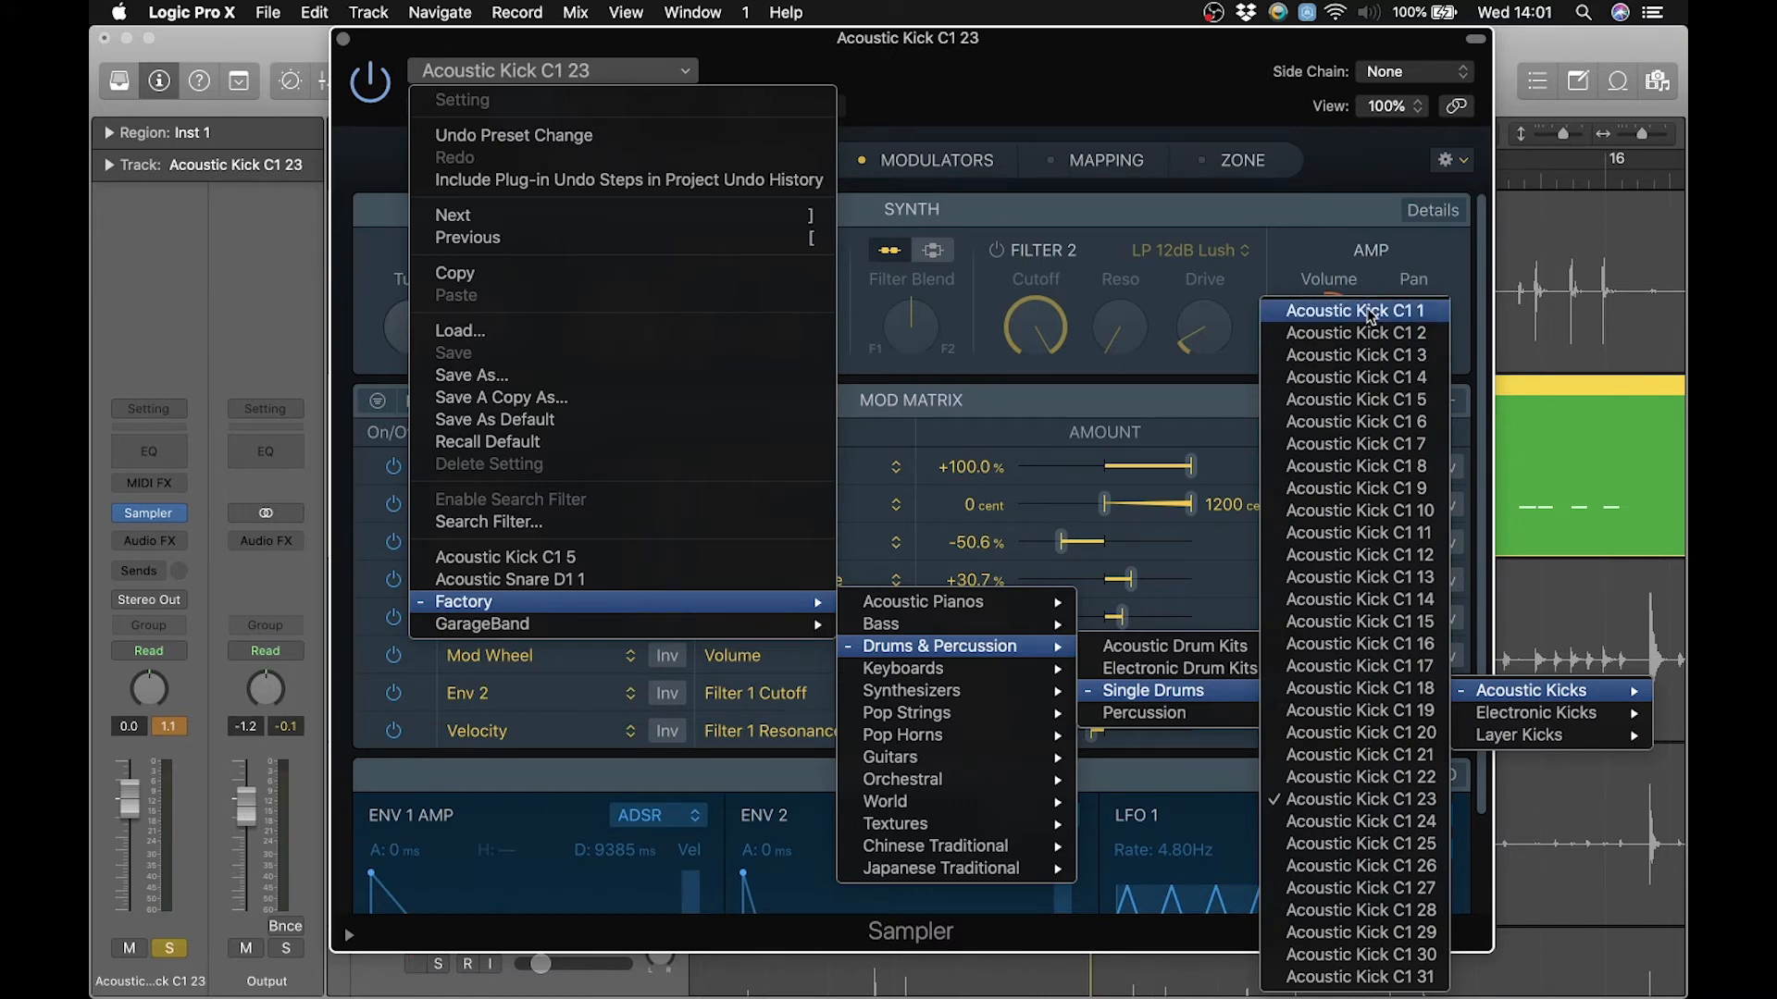
key("Escape")
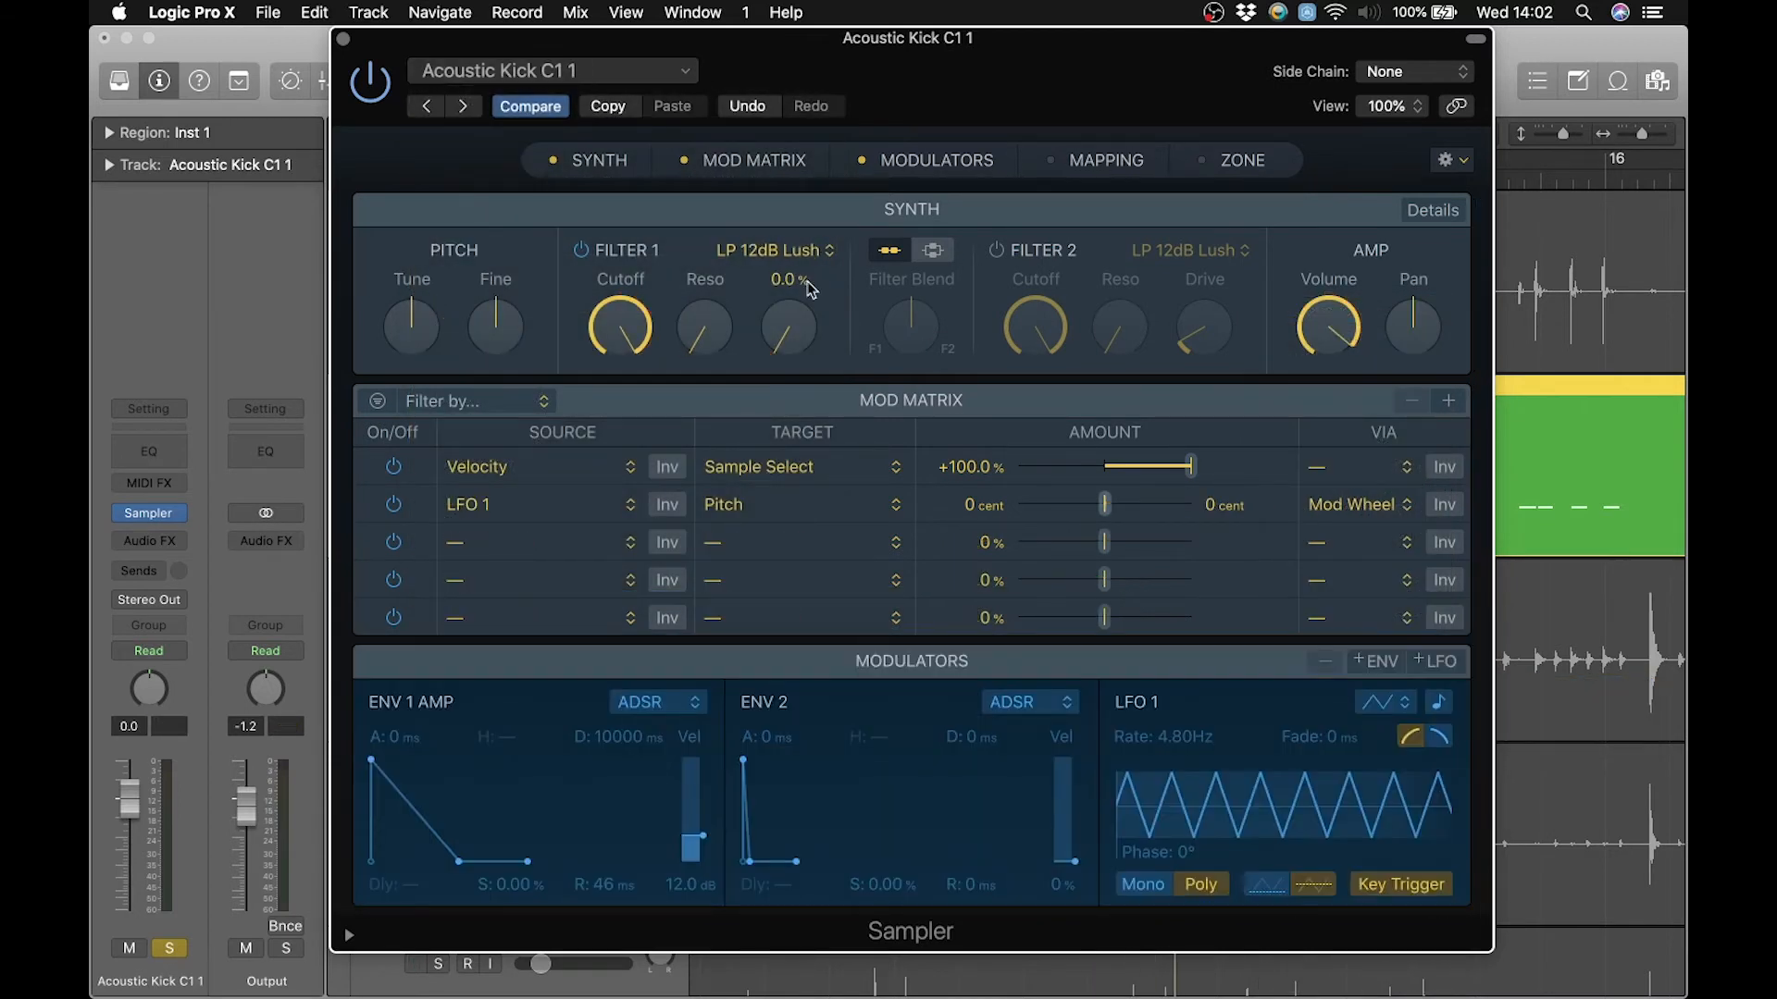
key("space")
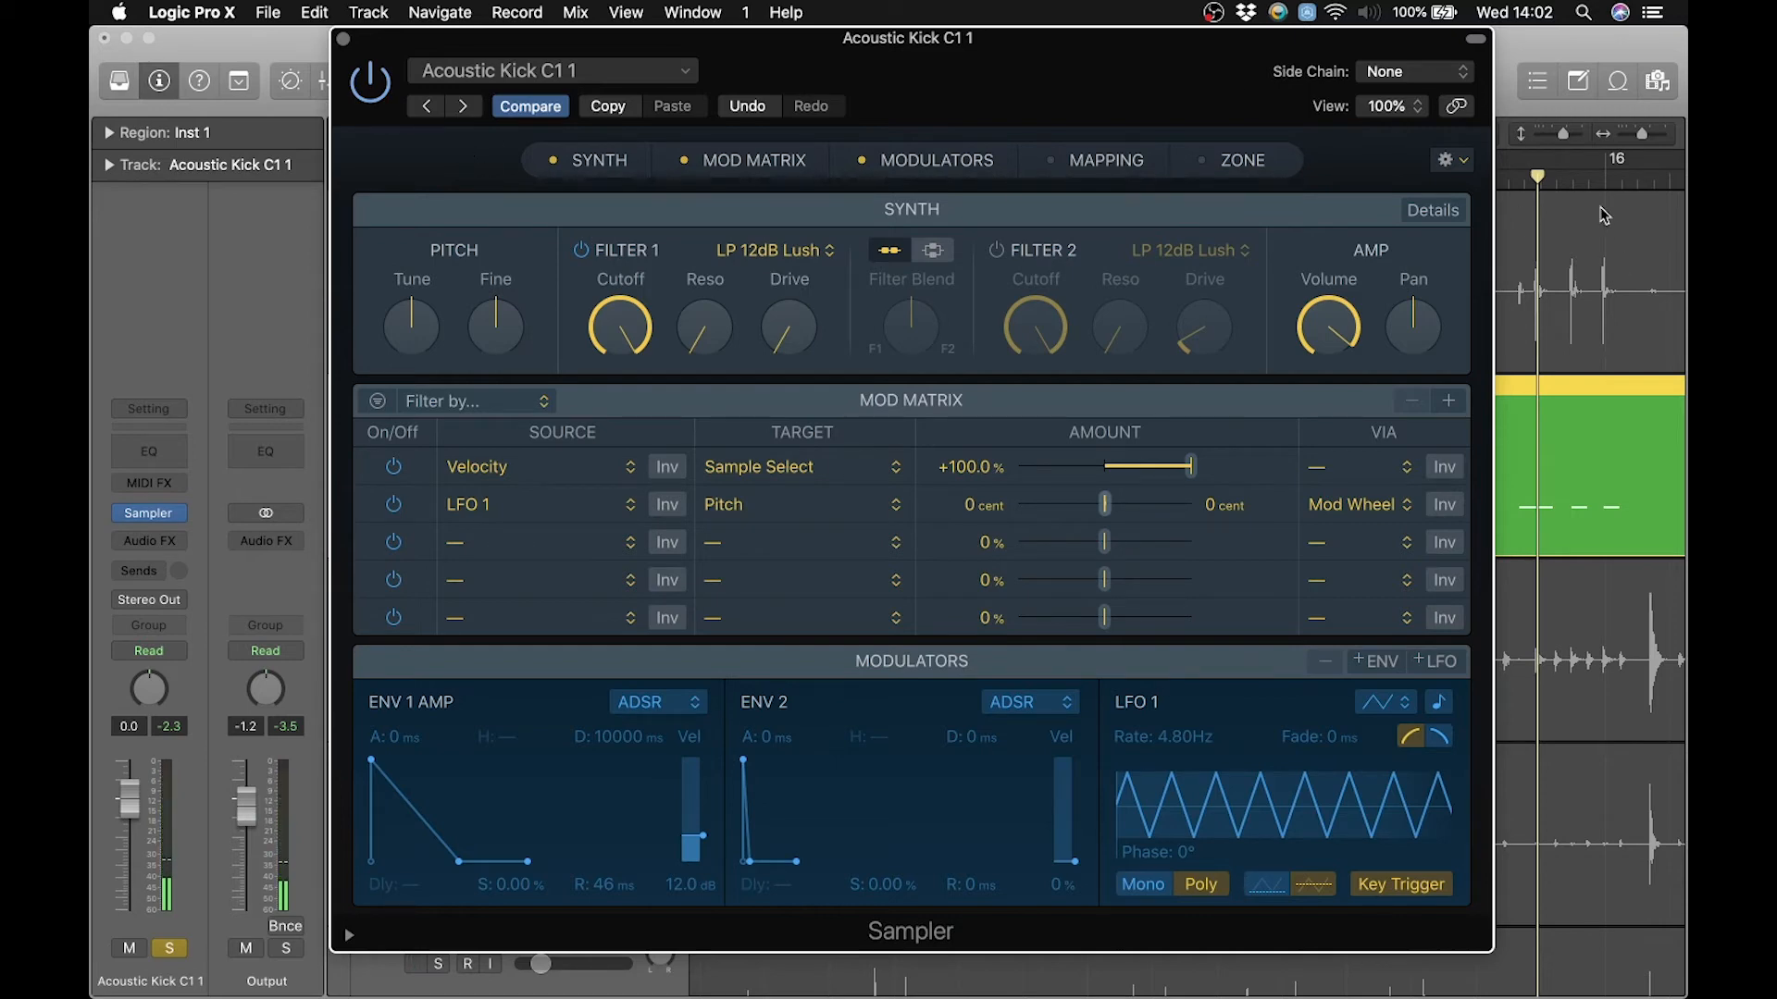
left_click(344, 41)
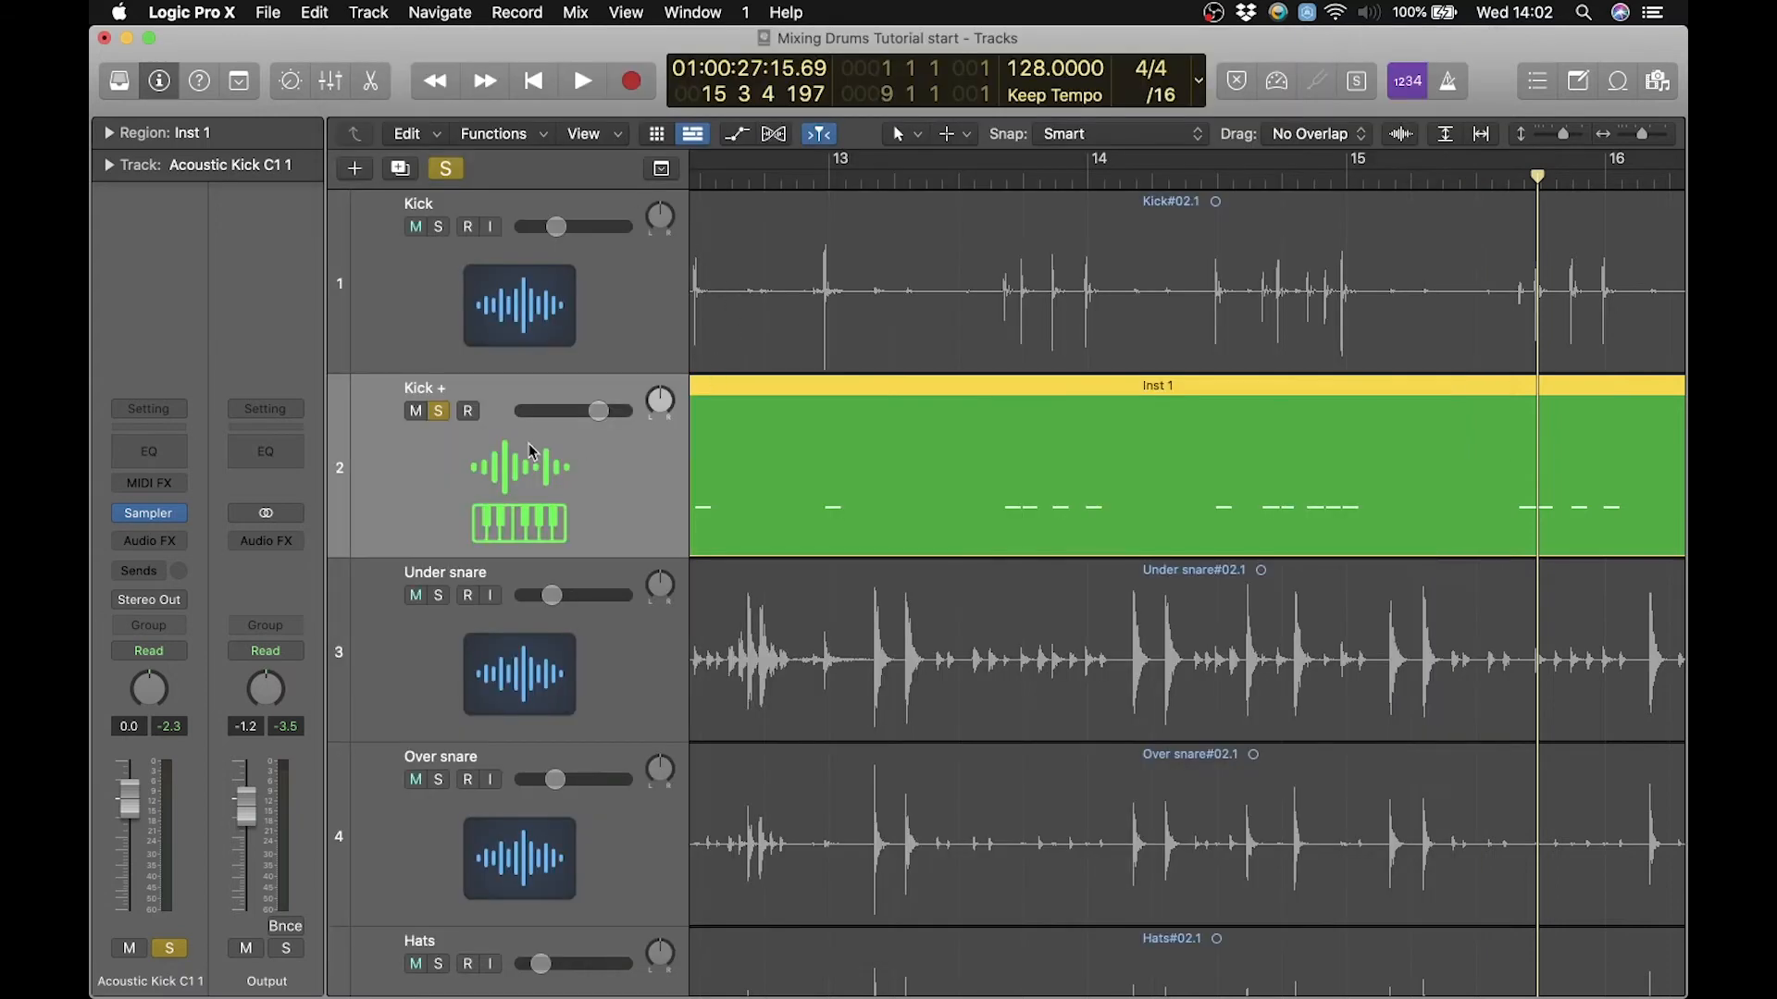
Insert a stereo Compressor with Factory Default settings after the Sampler on the Kick + track.
left_click(171, 548)
mouse_move(242, 580)
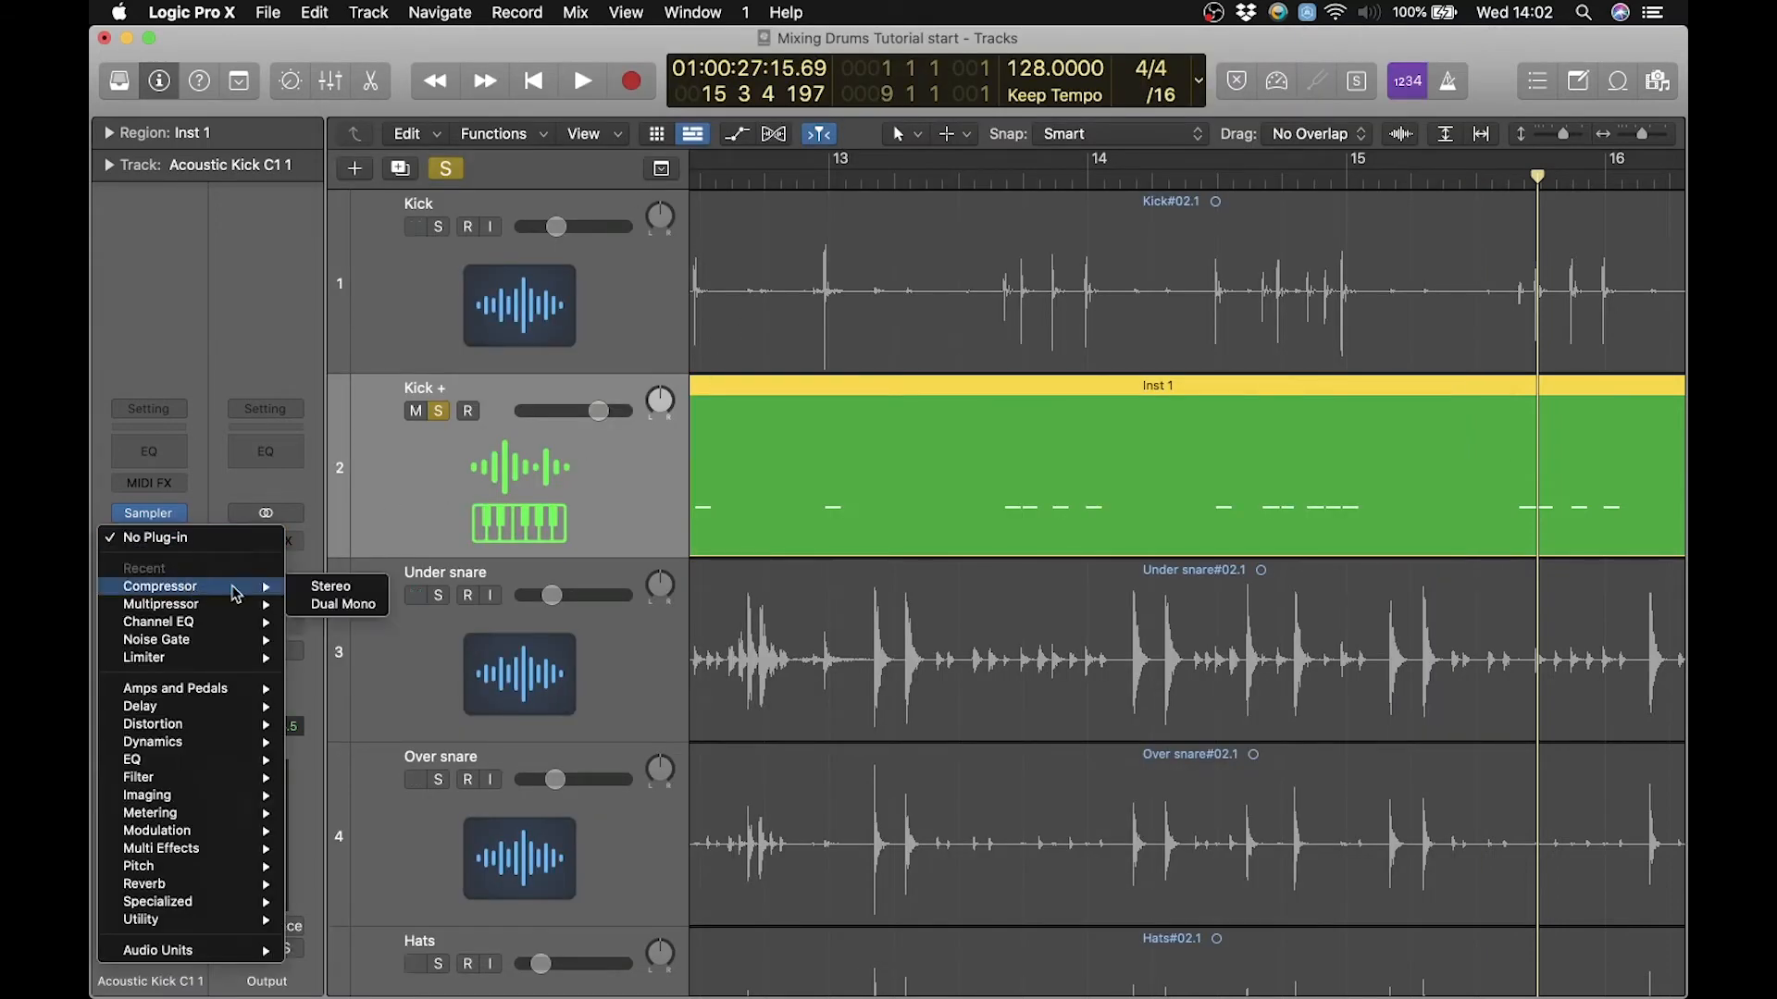
left_click(318, 587)
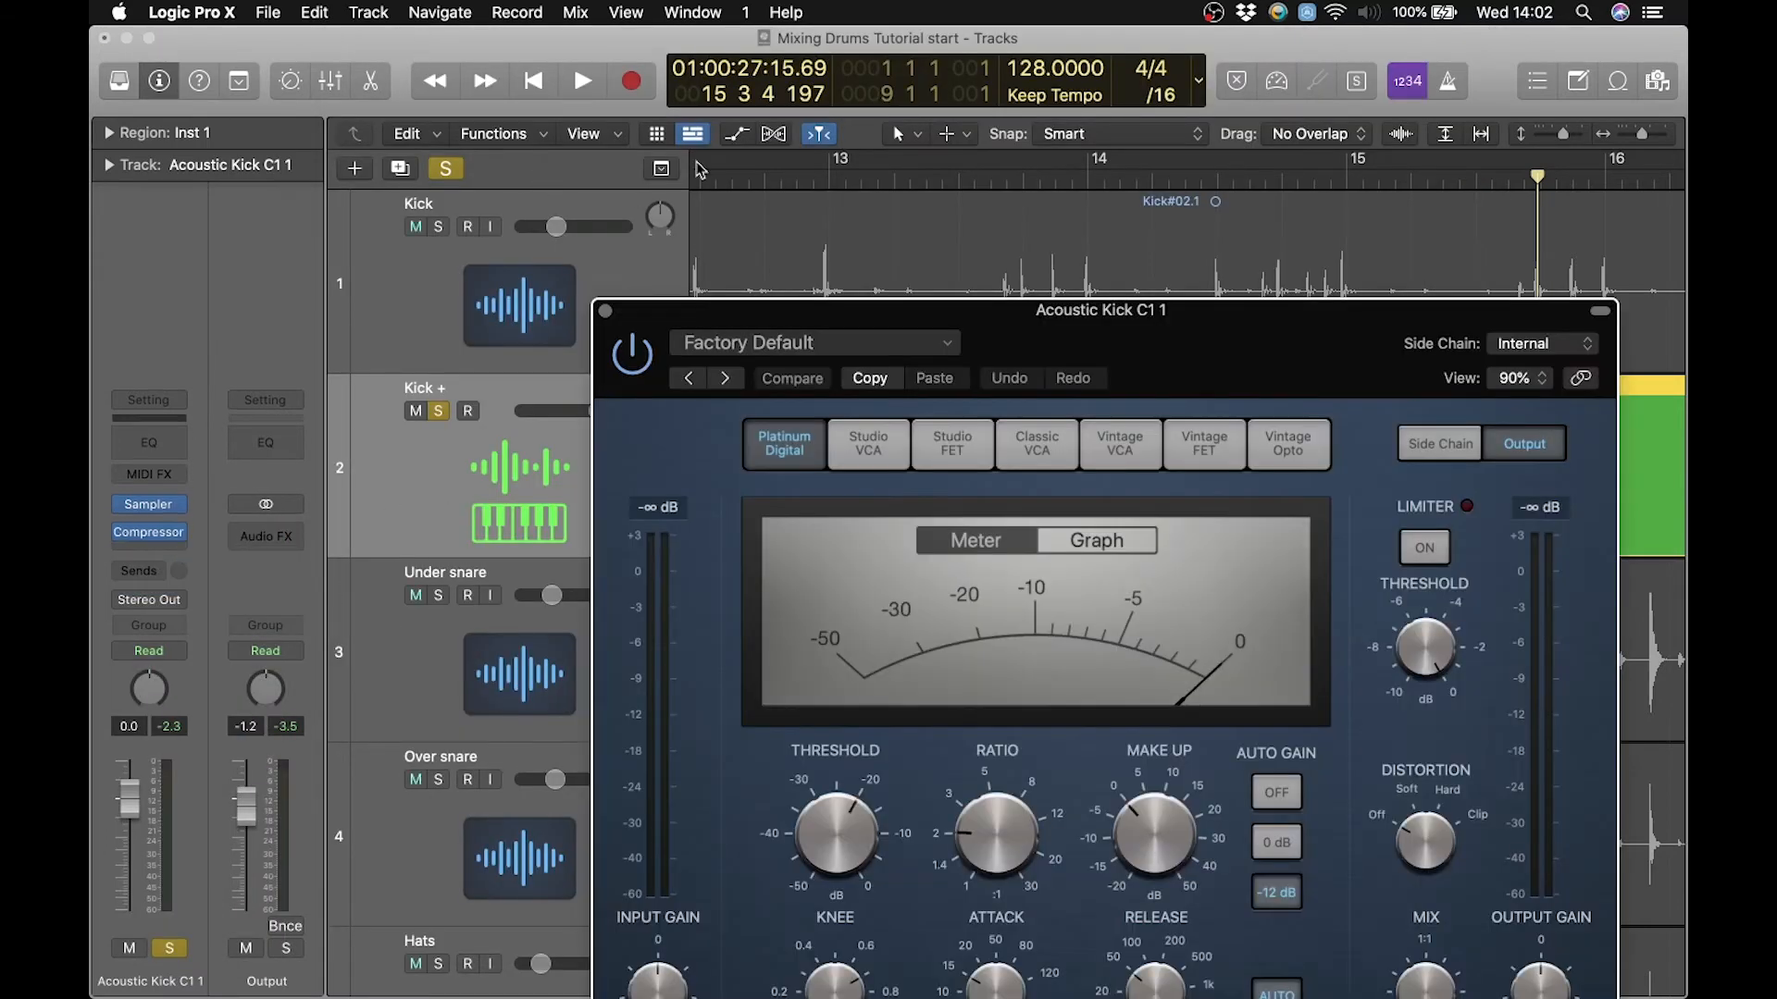
left_click(780, 344)
mouse_move(916, 776)
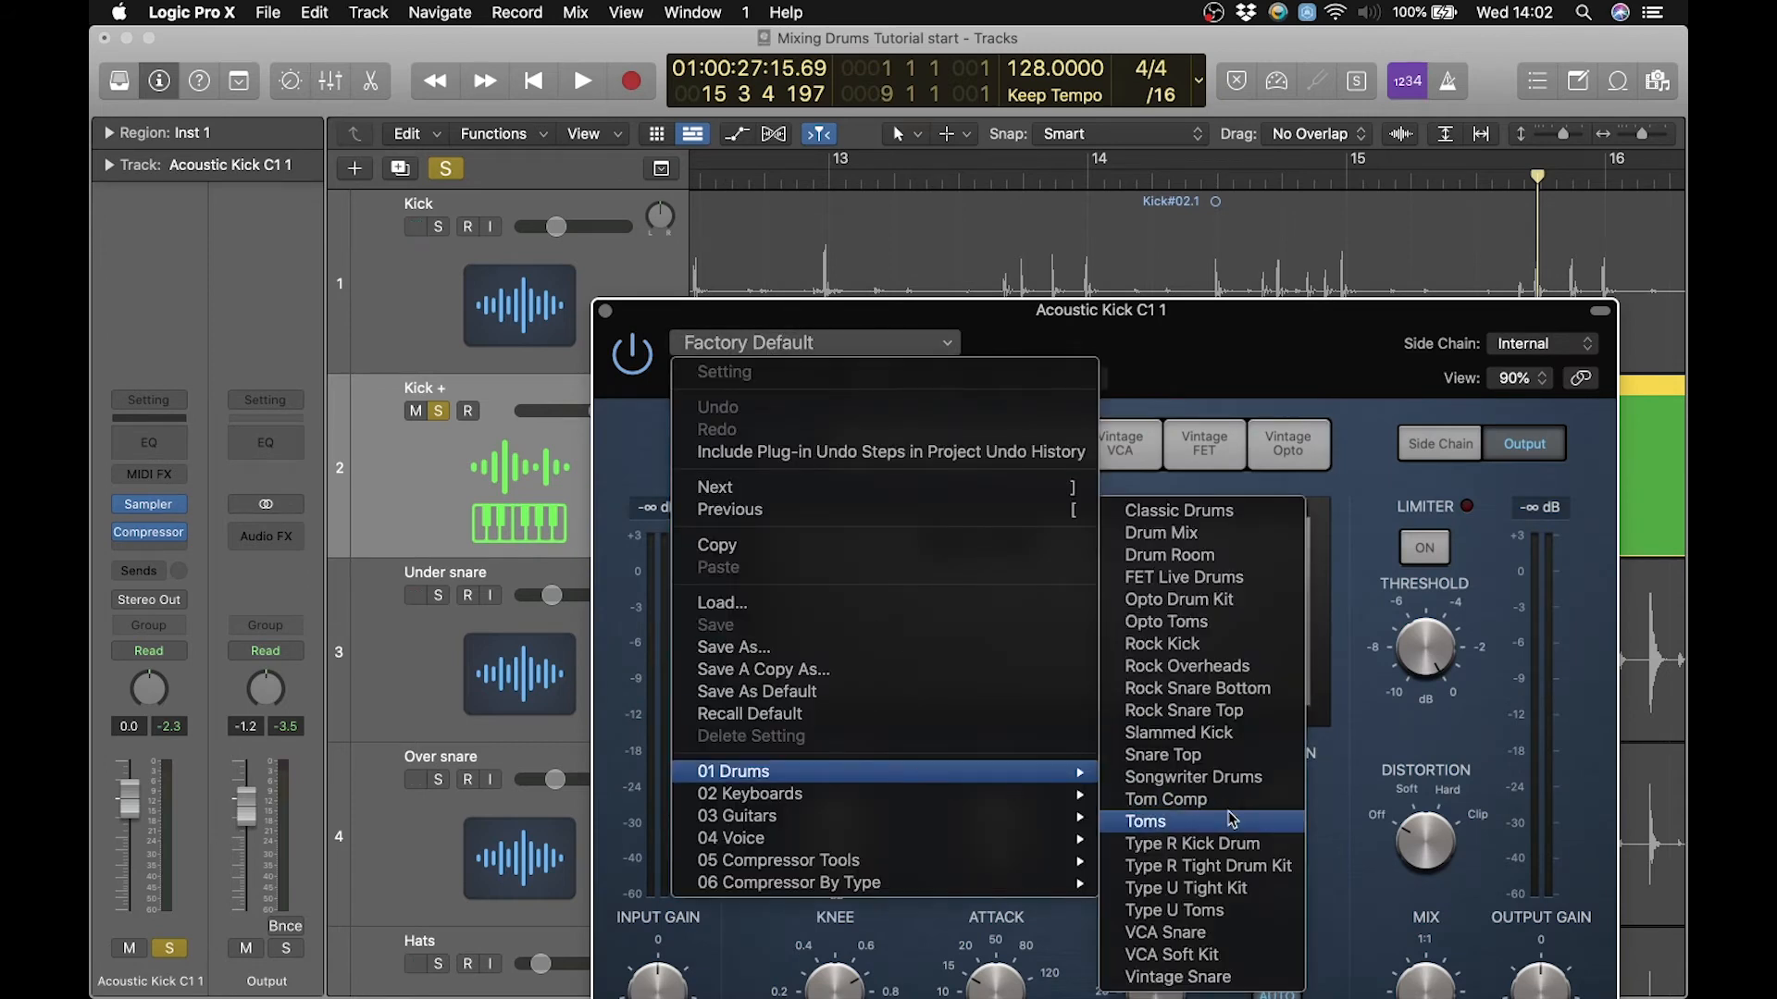
key("Escape")
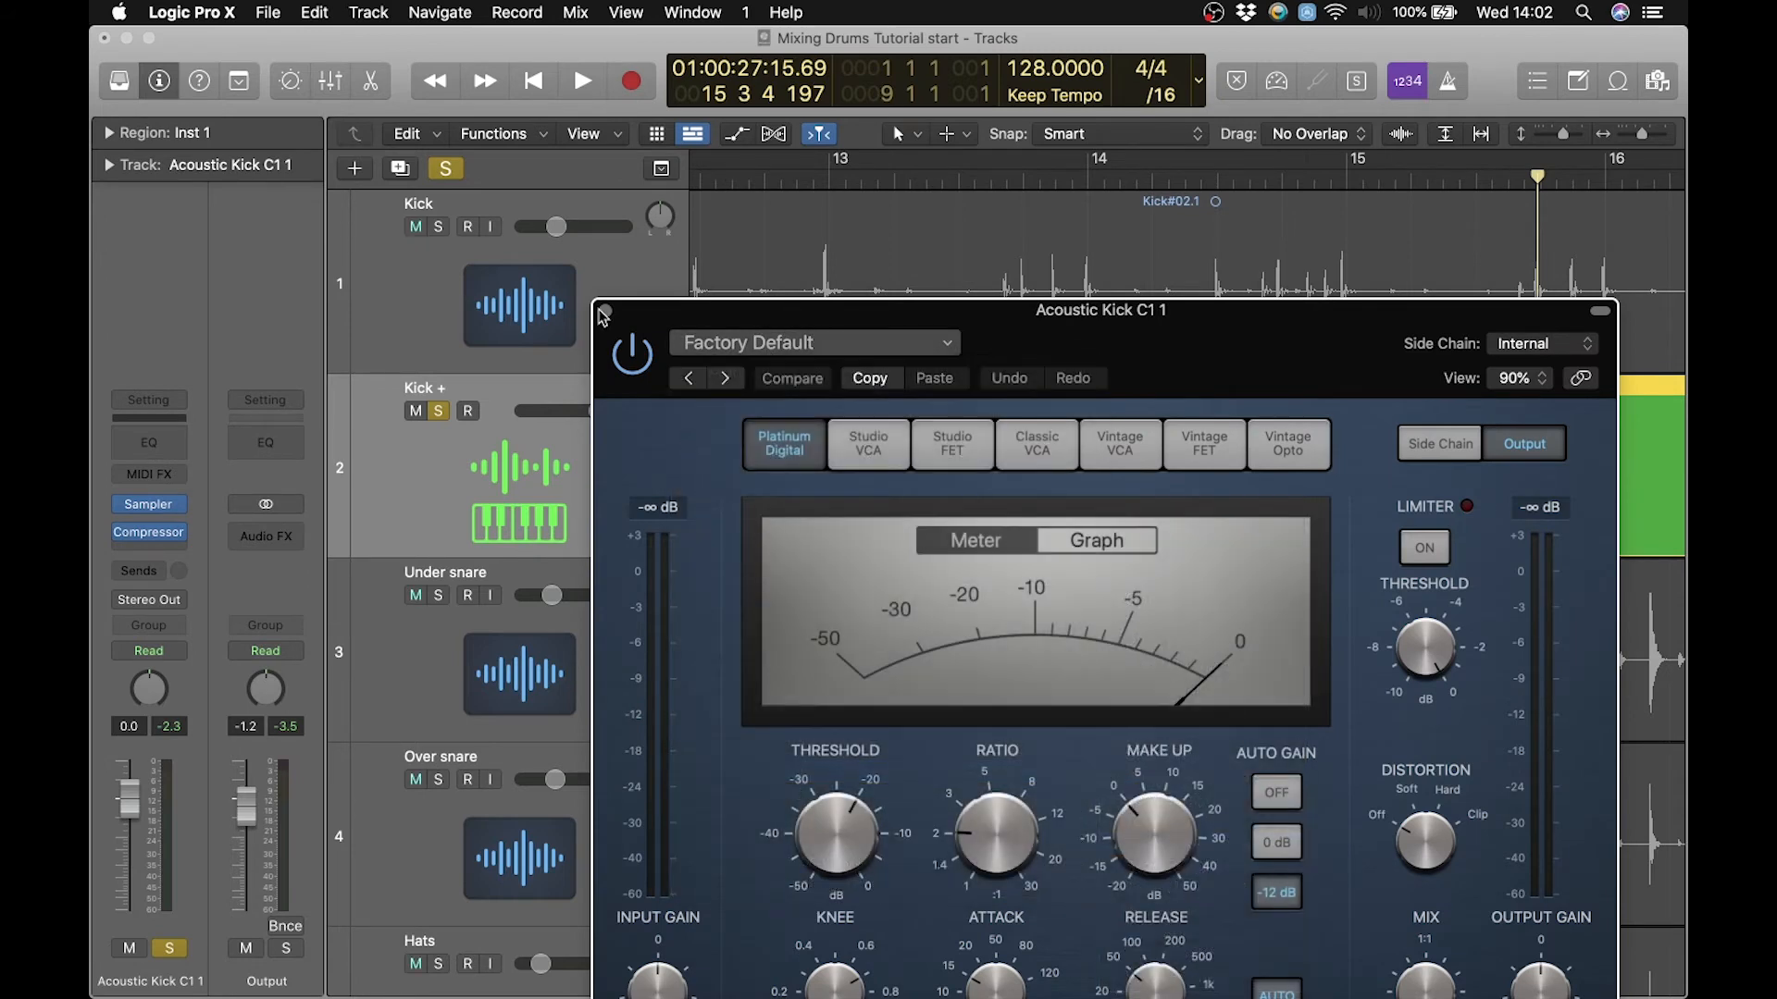
left_click(605, 312)
Solo the original Kick track along with Kick + and play both together from partway through bar 1.
scroll(563, 419, "left", 15)
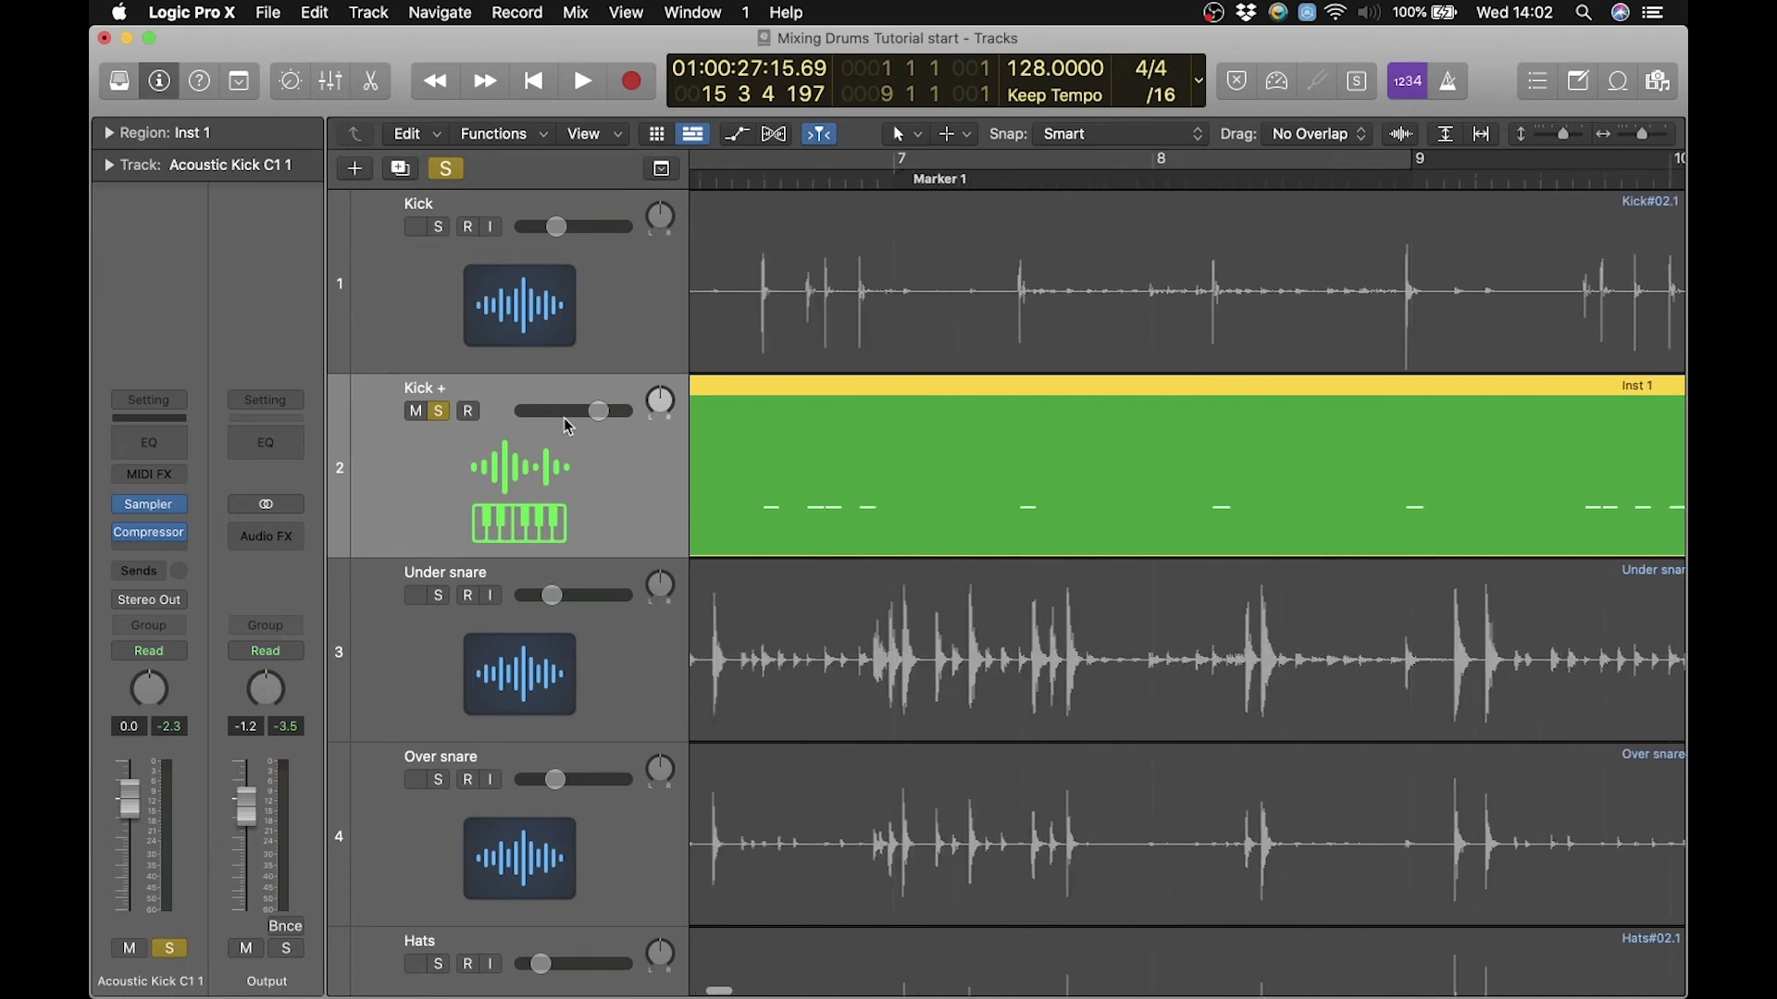
left_click(926, 180)
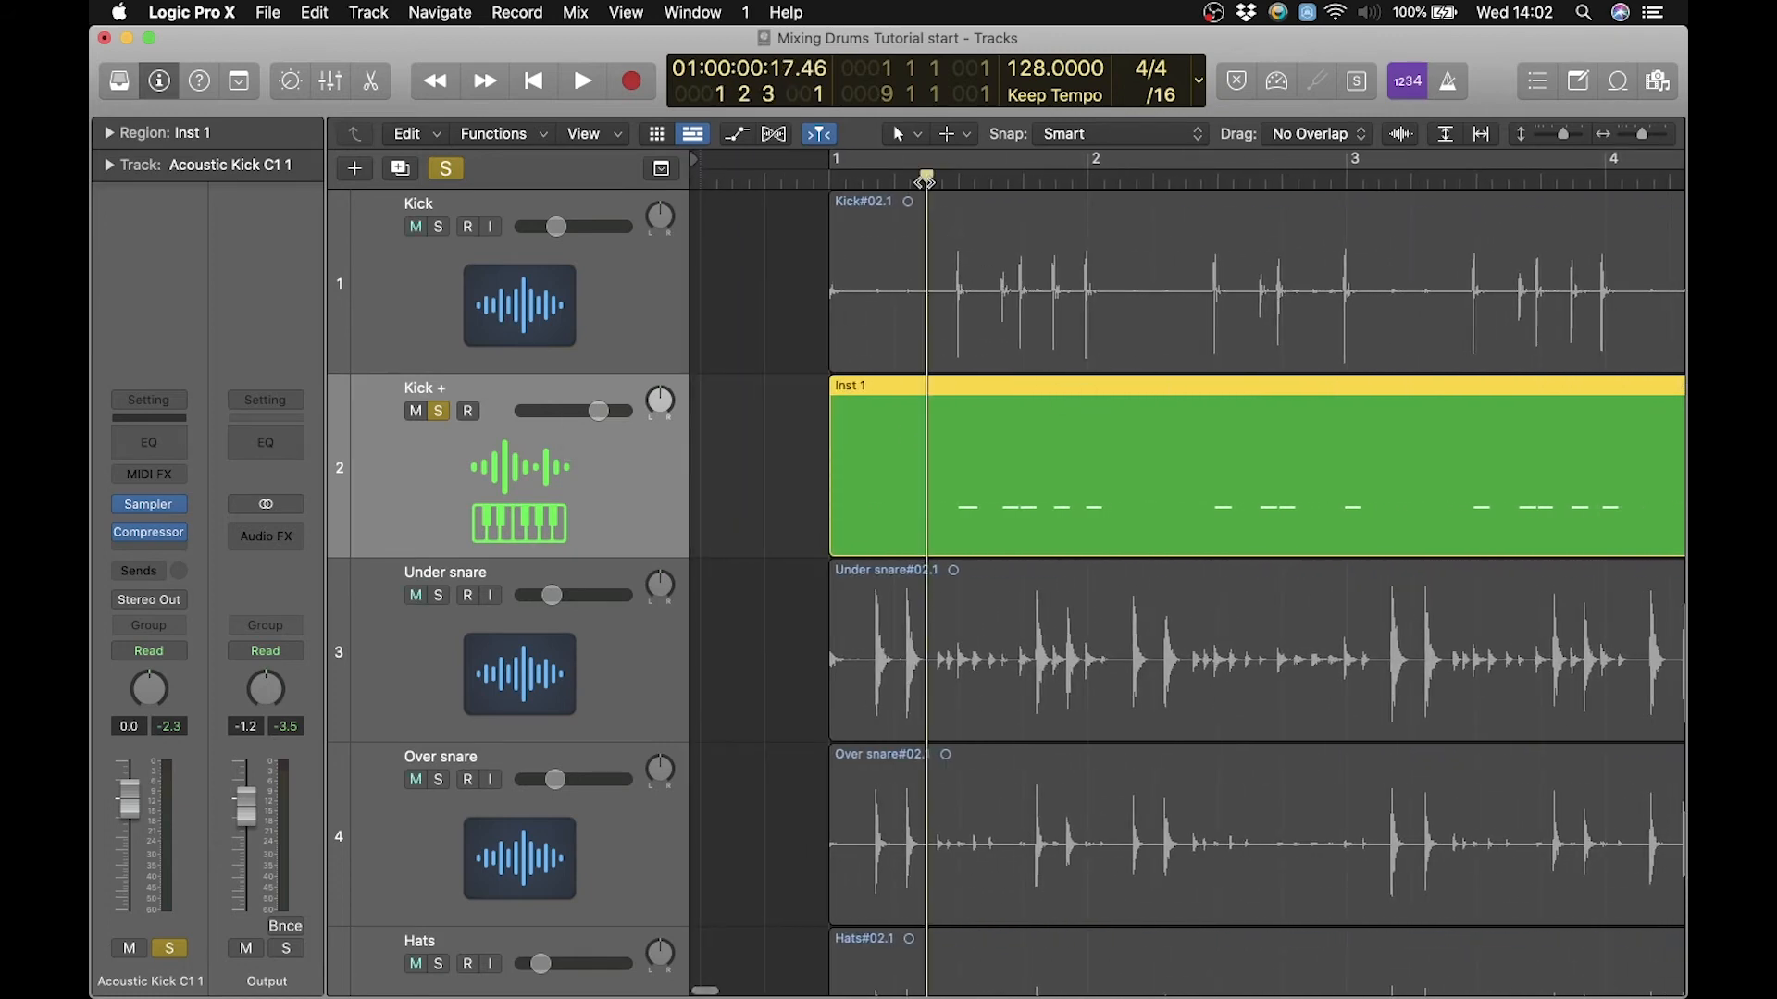
left_click(438, 226)
key("space")
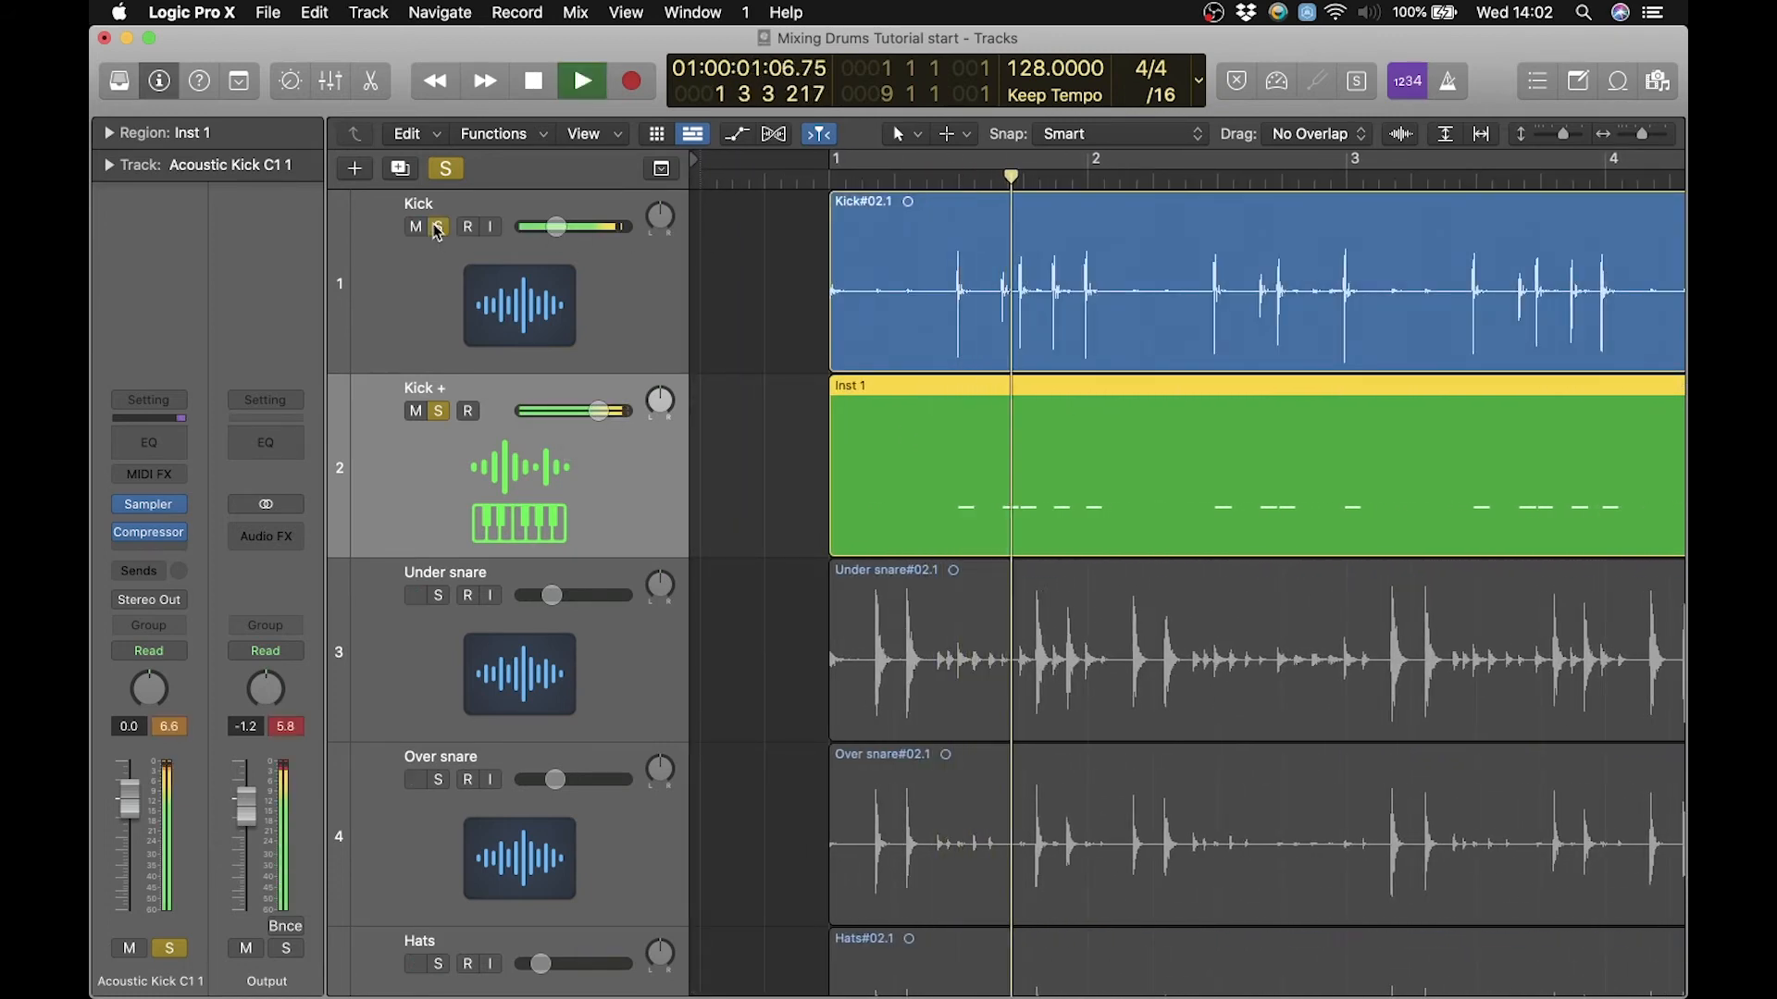
Lower the Kick + track to about -10.2 dB while it plays with the Kick, comparing with its solo off and on.
left_click_drag(599, 410, 562, 410)
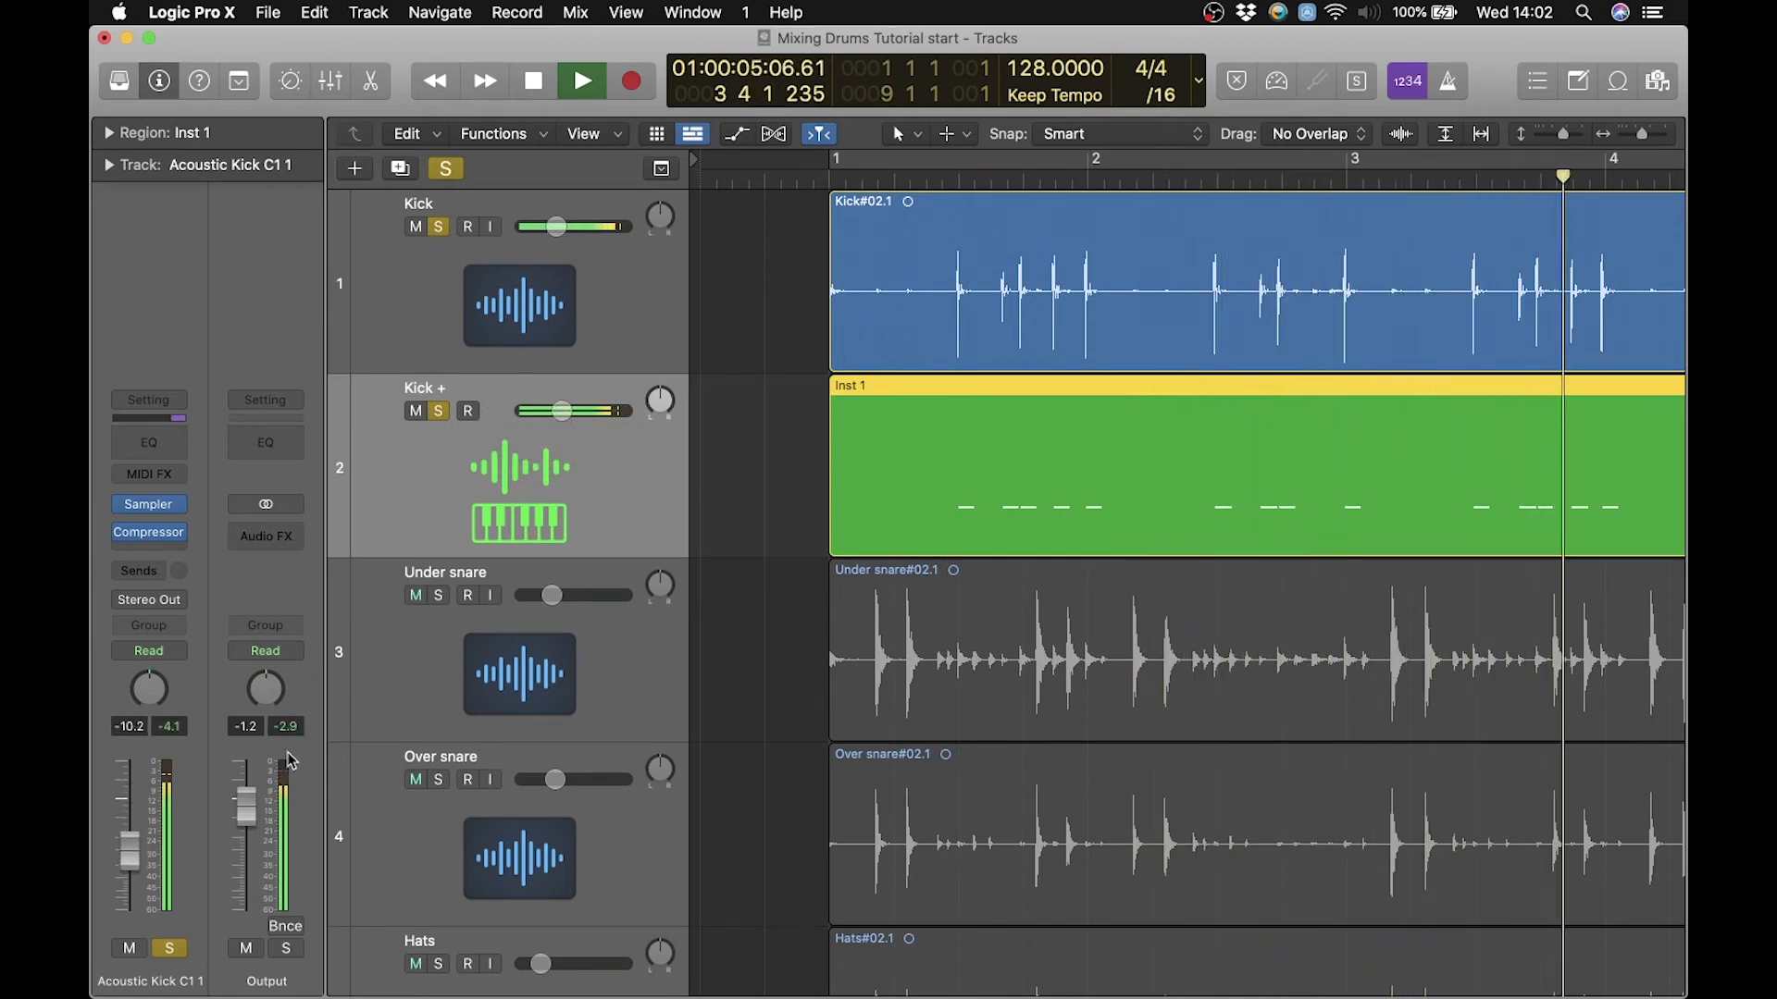
left_click(439, 411)
left_click(442, 411)
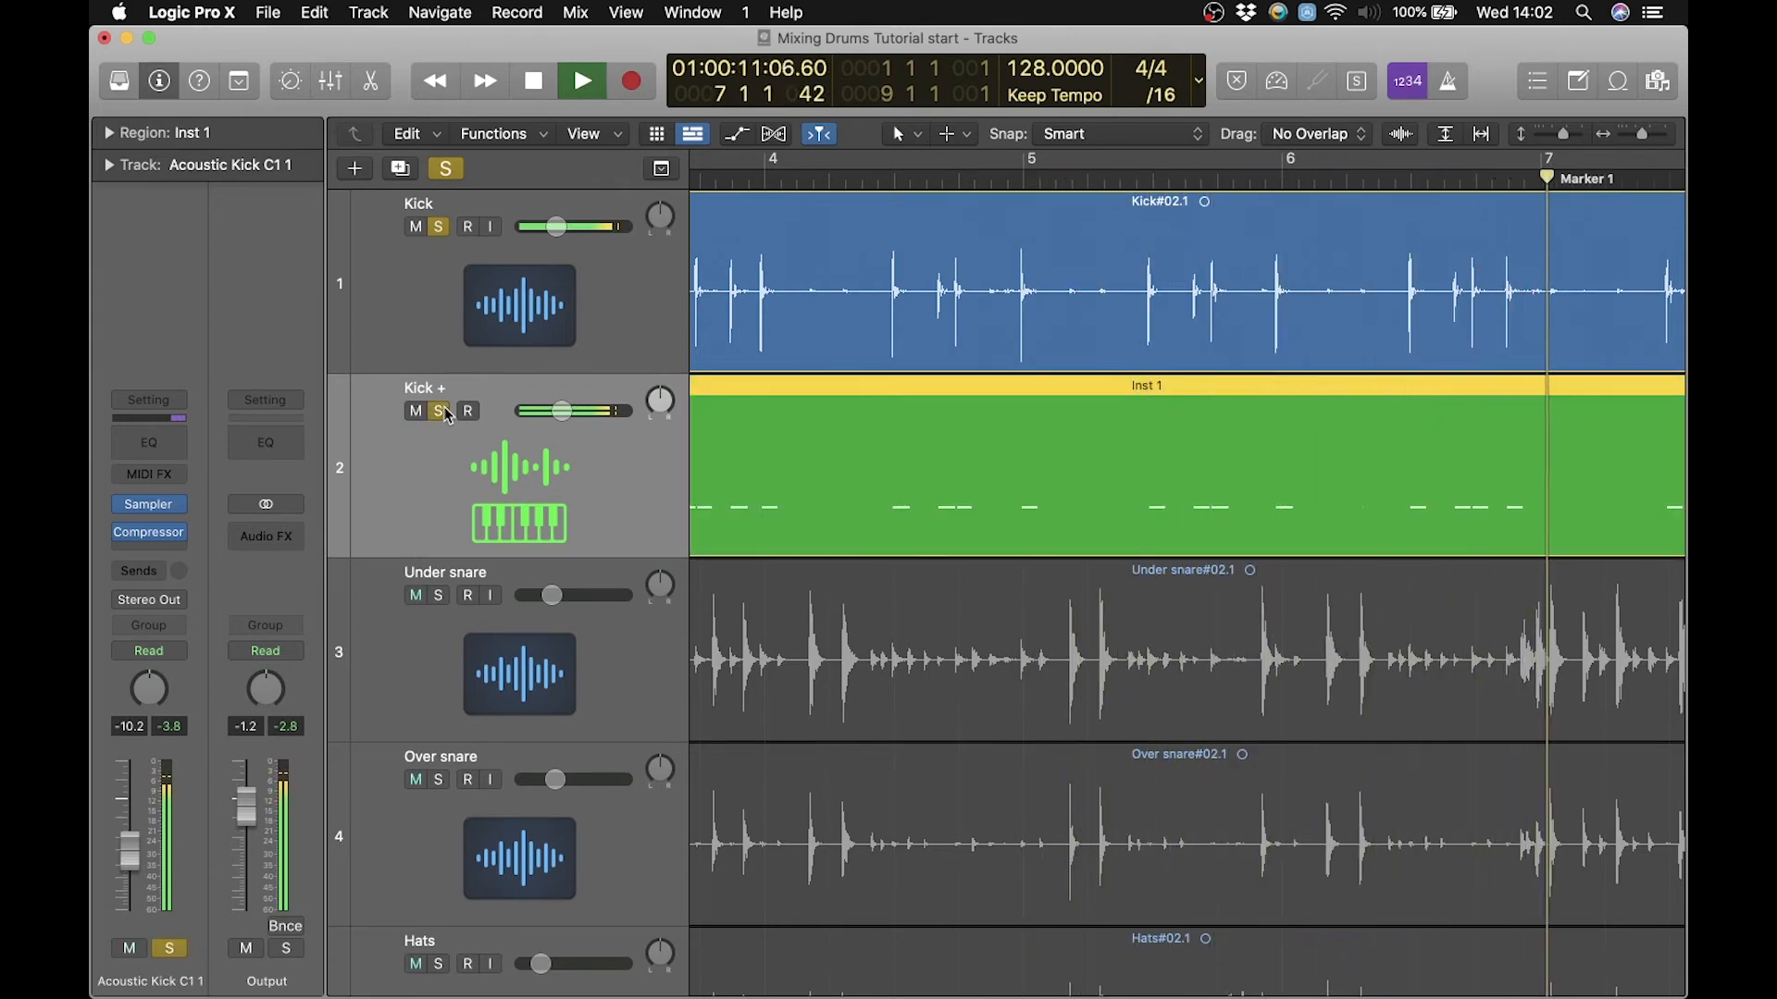
key("space")
Split the Kick + region at bar 34 and delete the excess part after the split.
left_click_drag(1564, 134, 1625, 141)
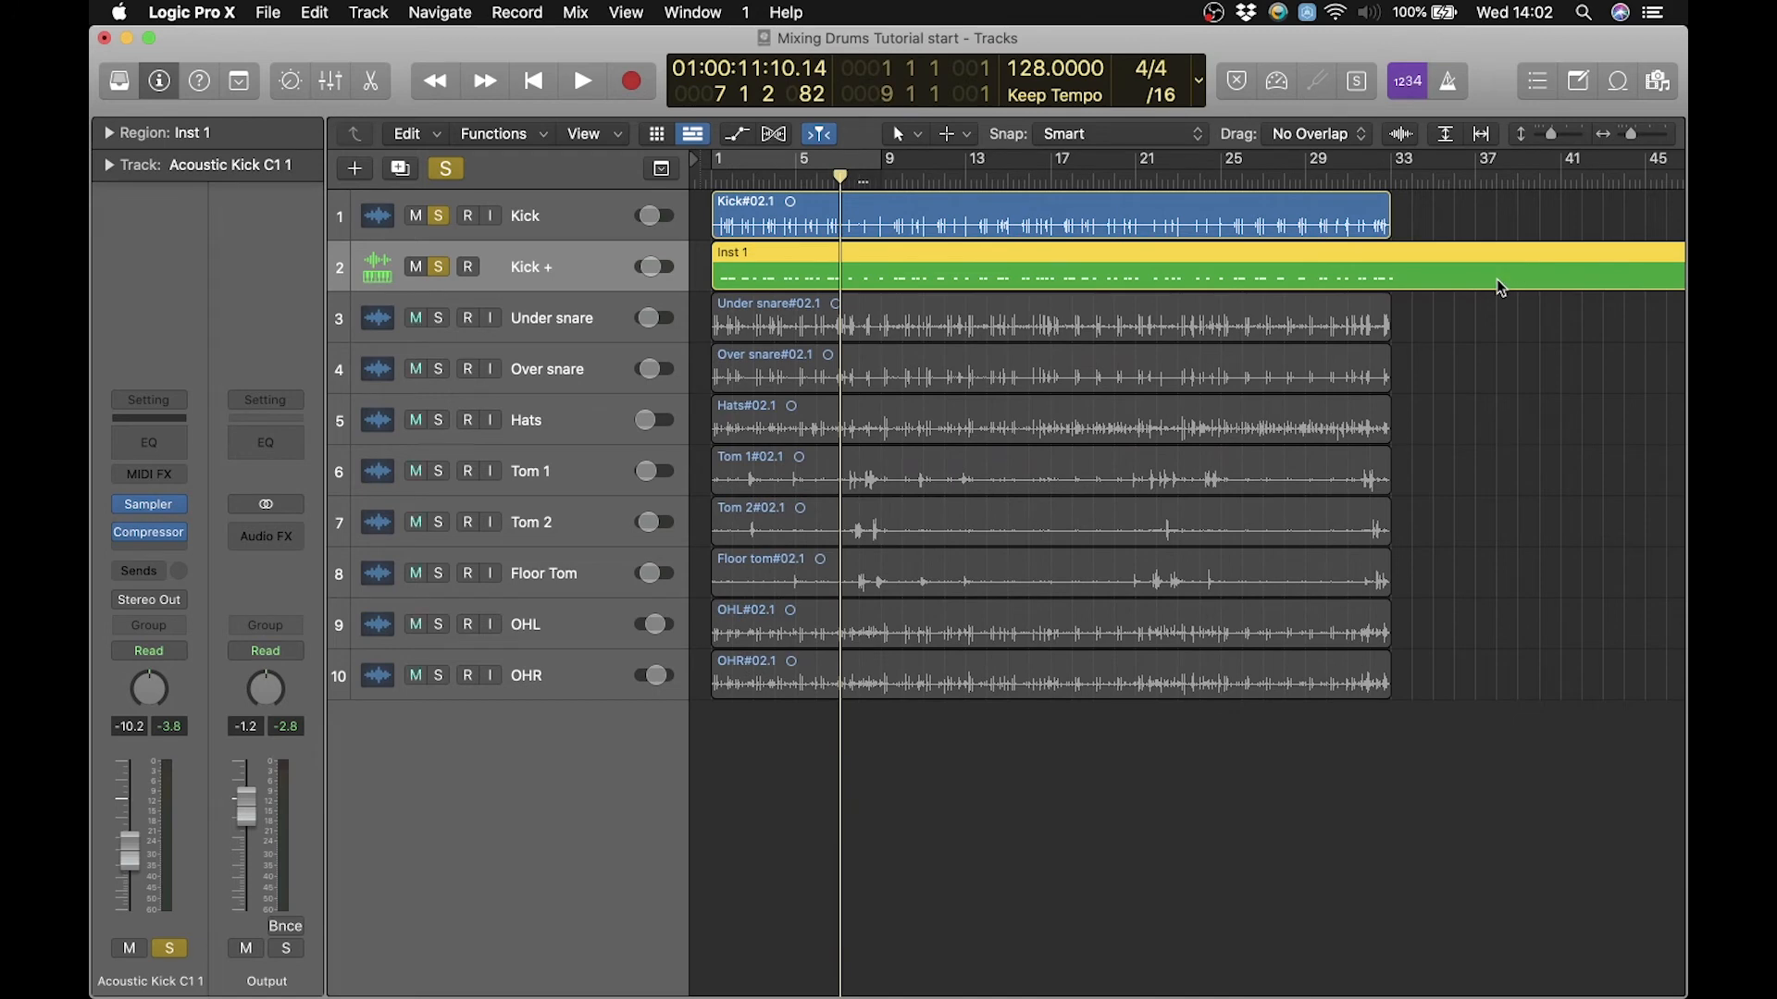
left_click(1505, 326)
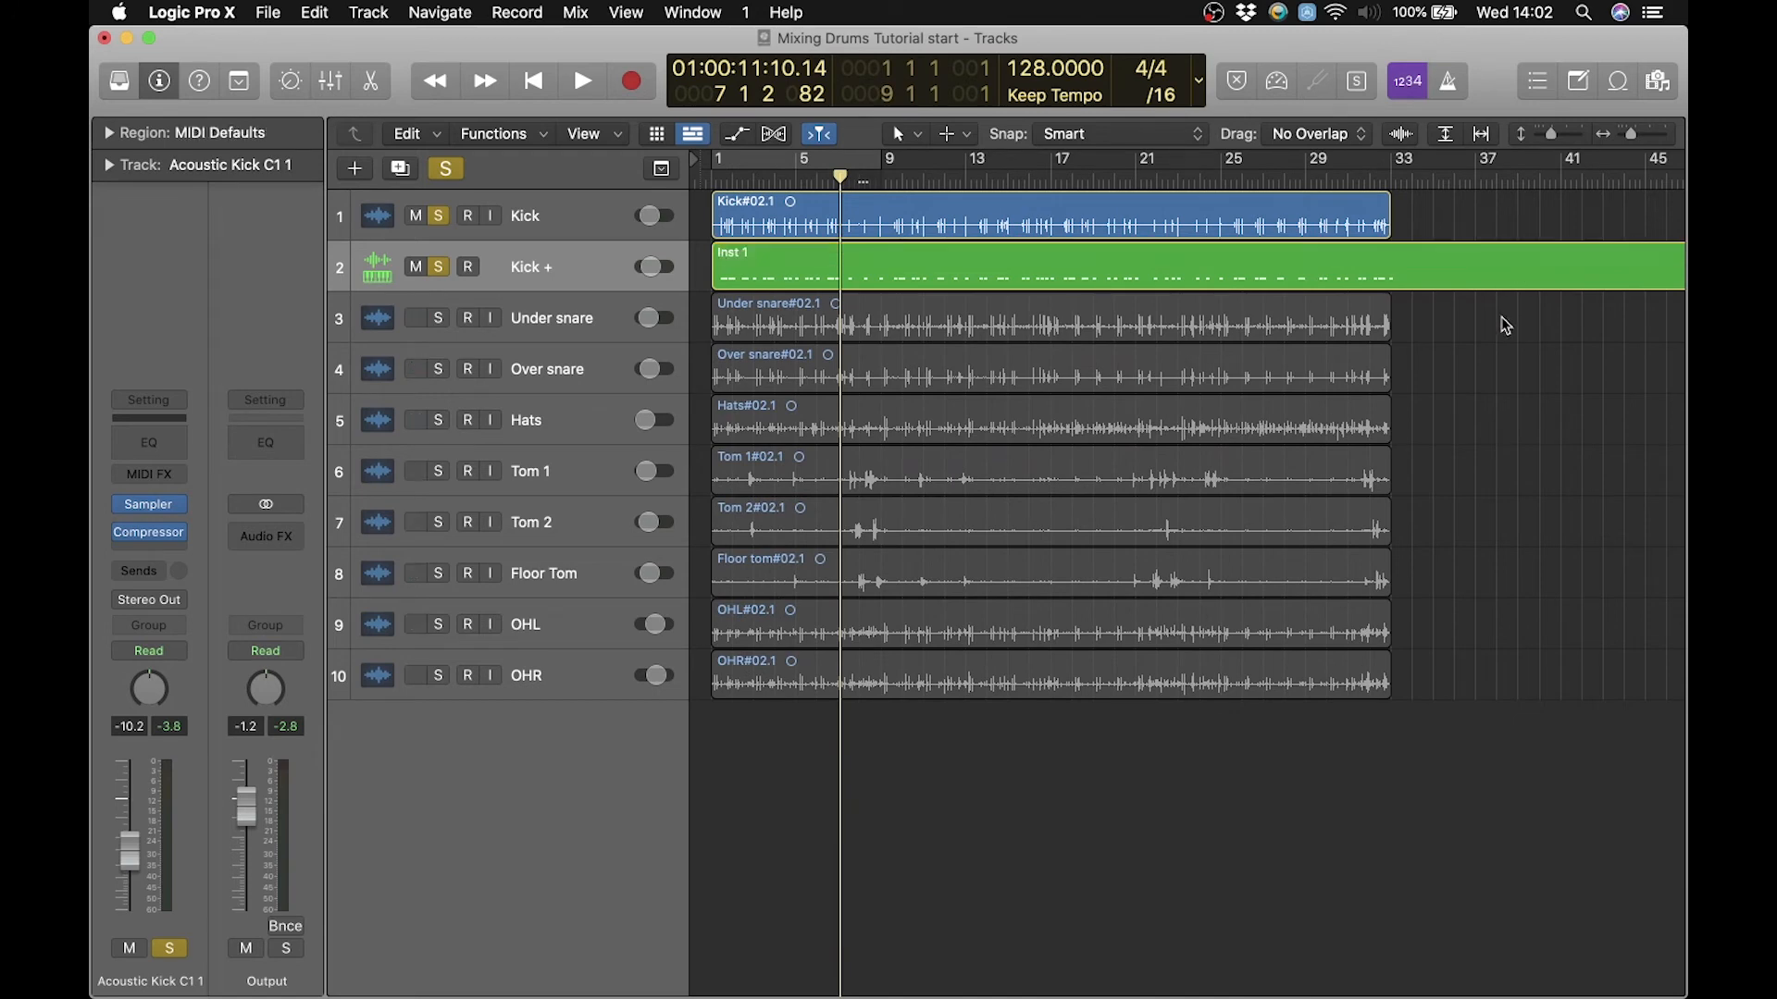
key("t")
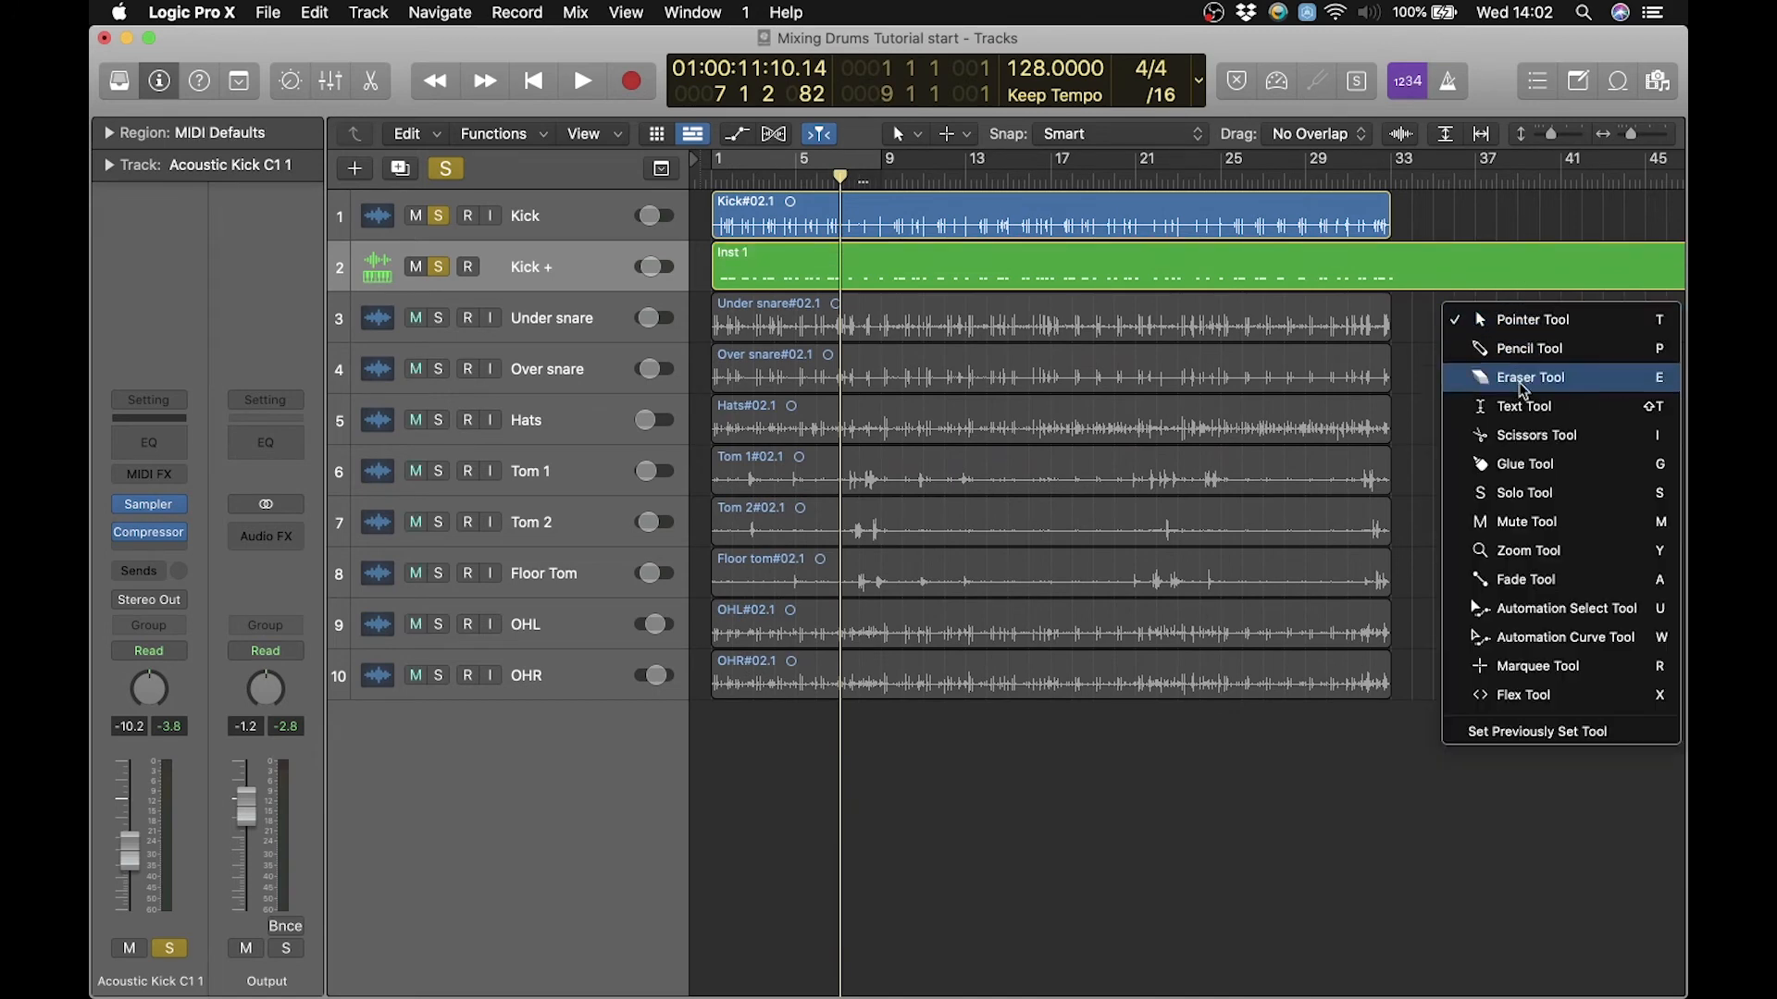
left_click(1527, 434)
left_click(1413, 277)
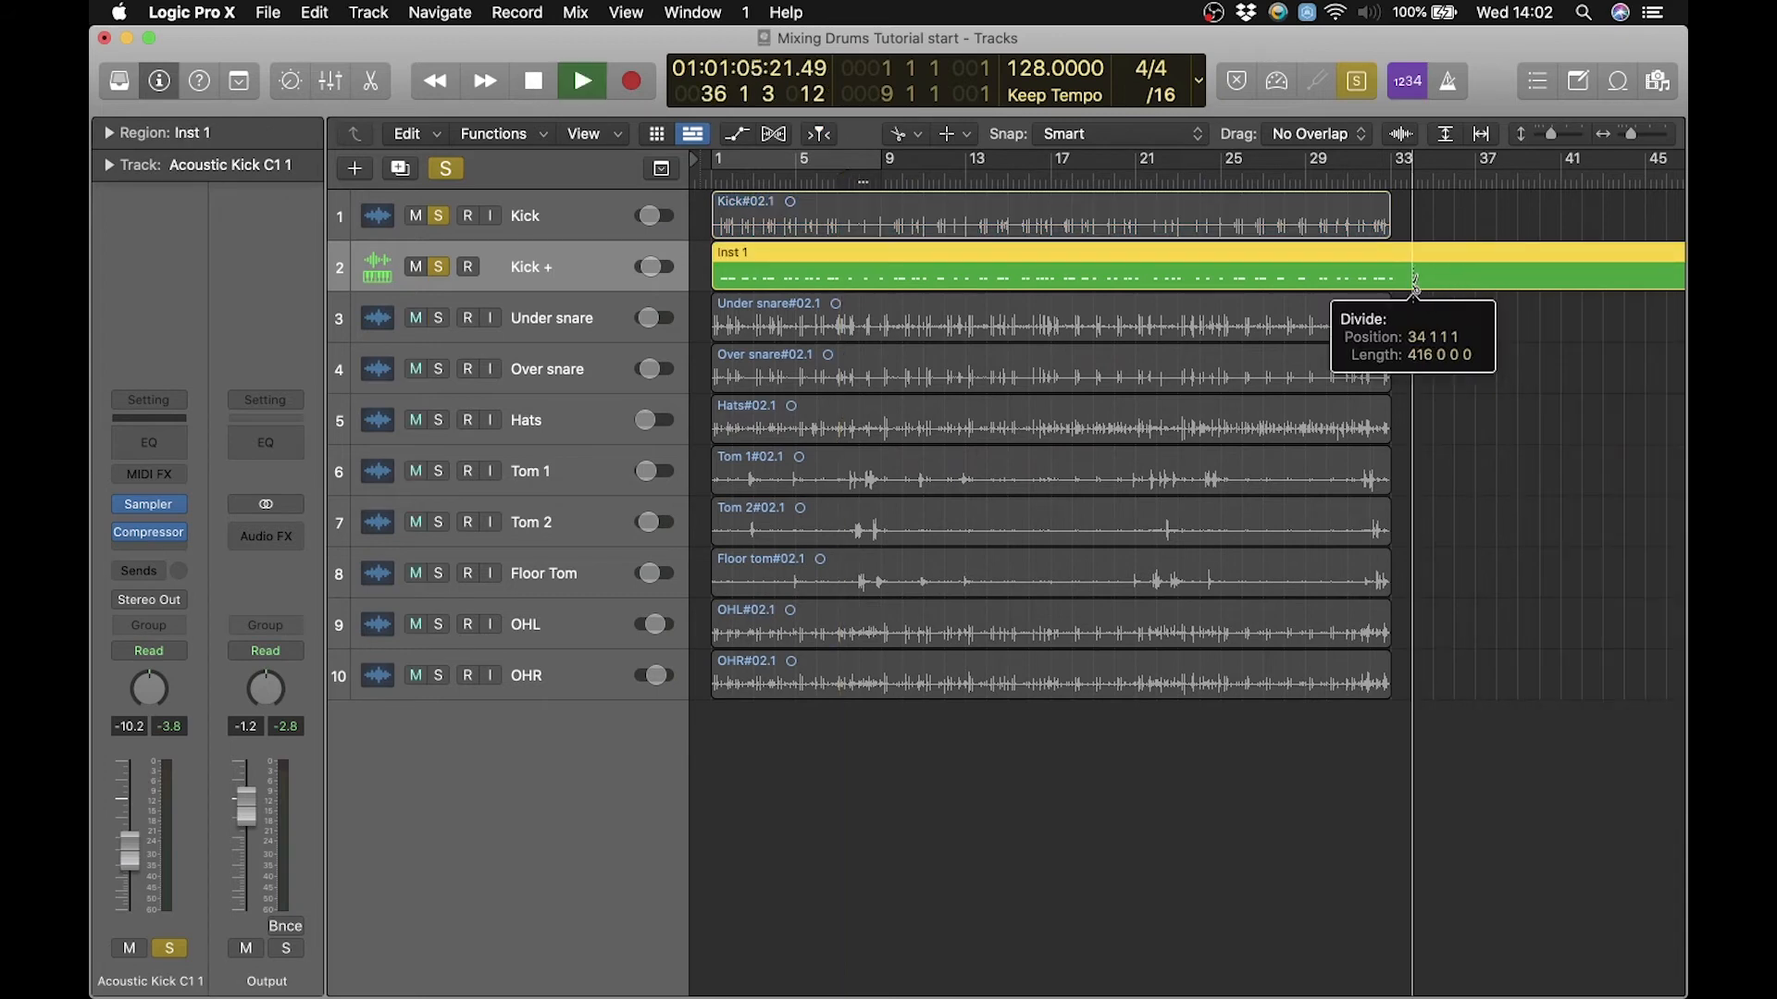
key("Delete")
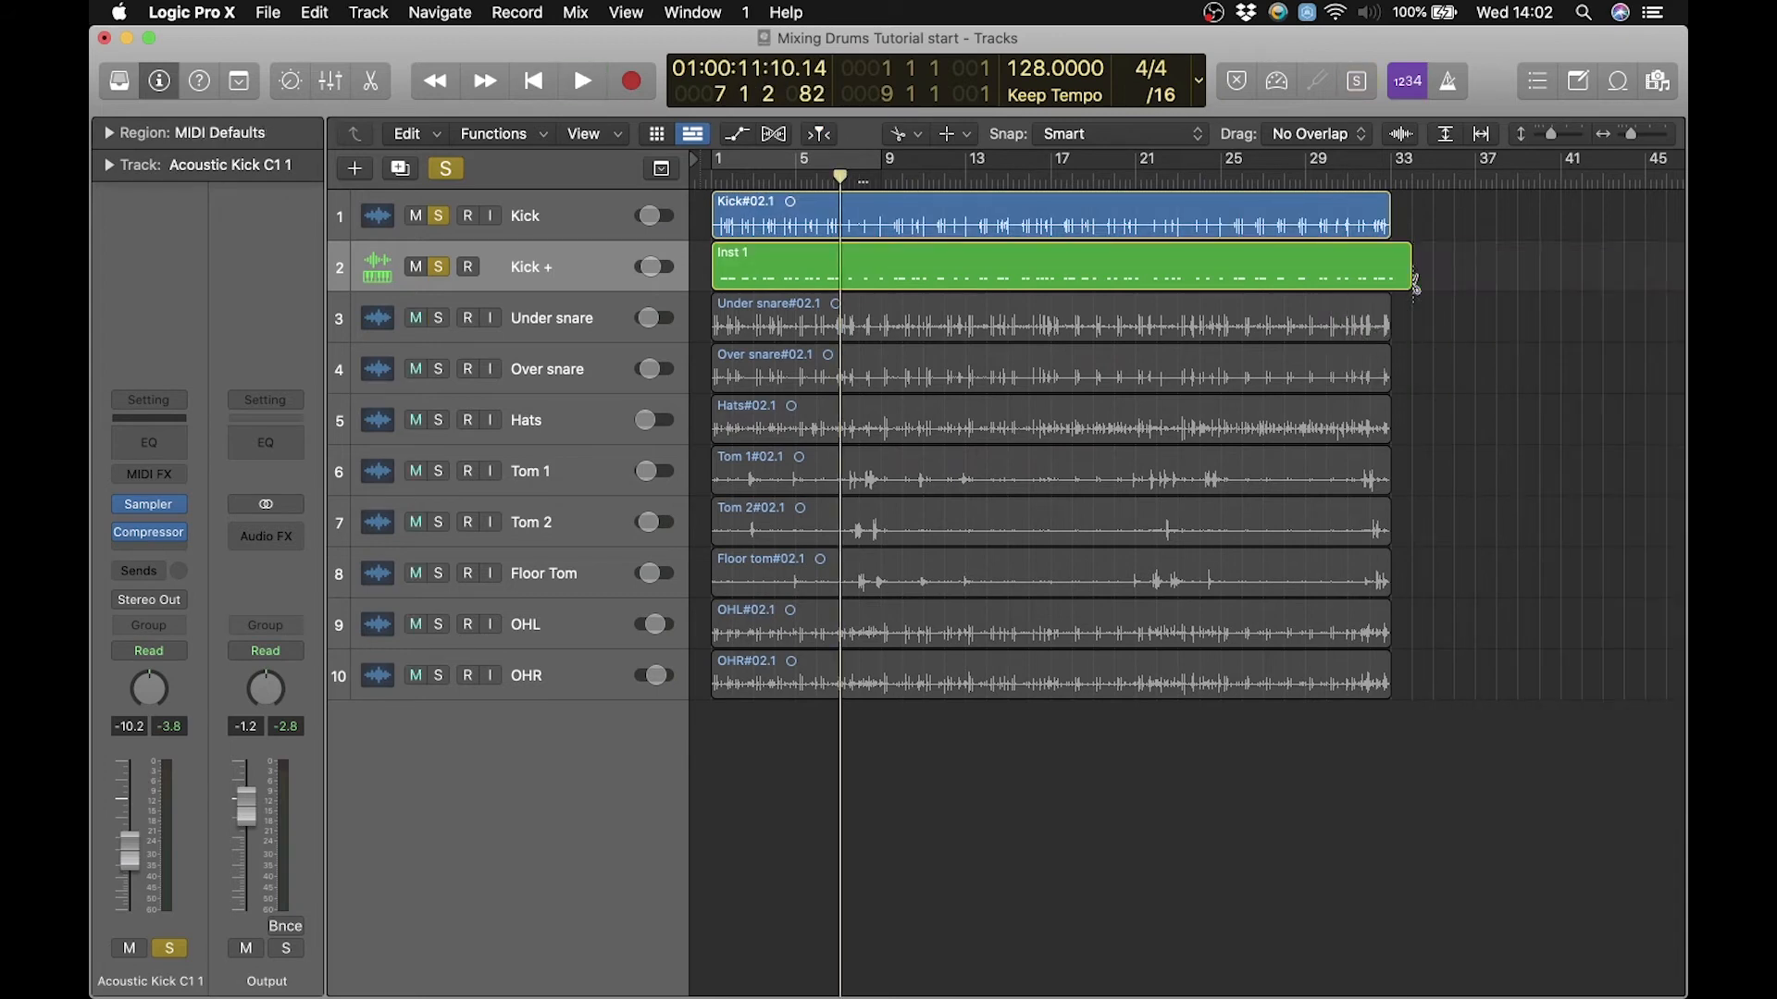
key("t")
left_click(1429, 274)
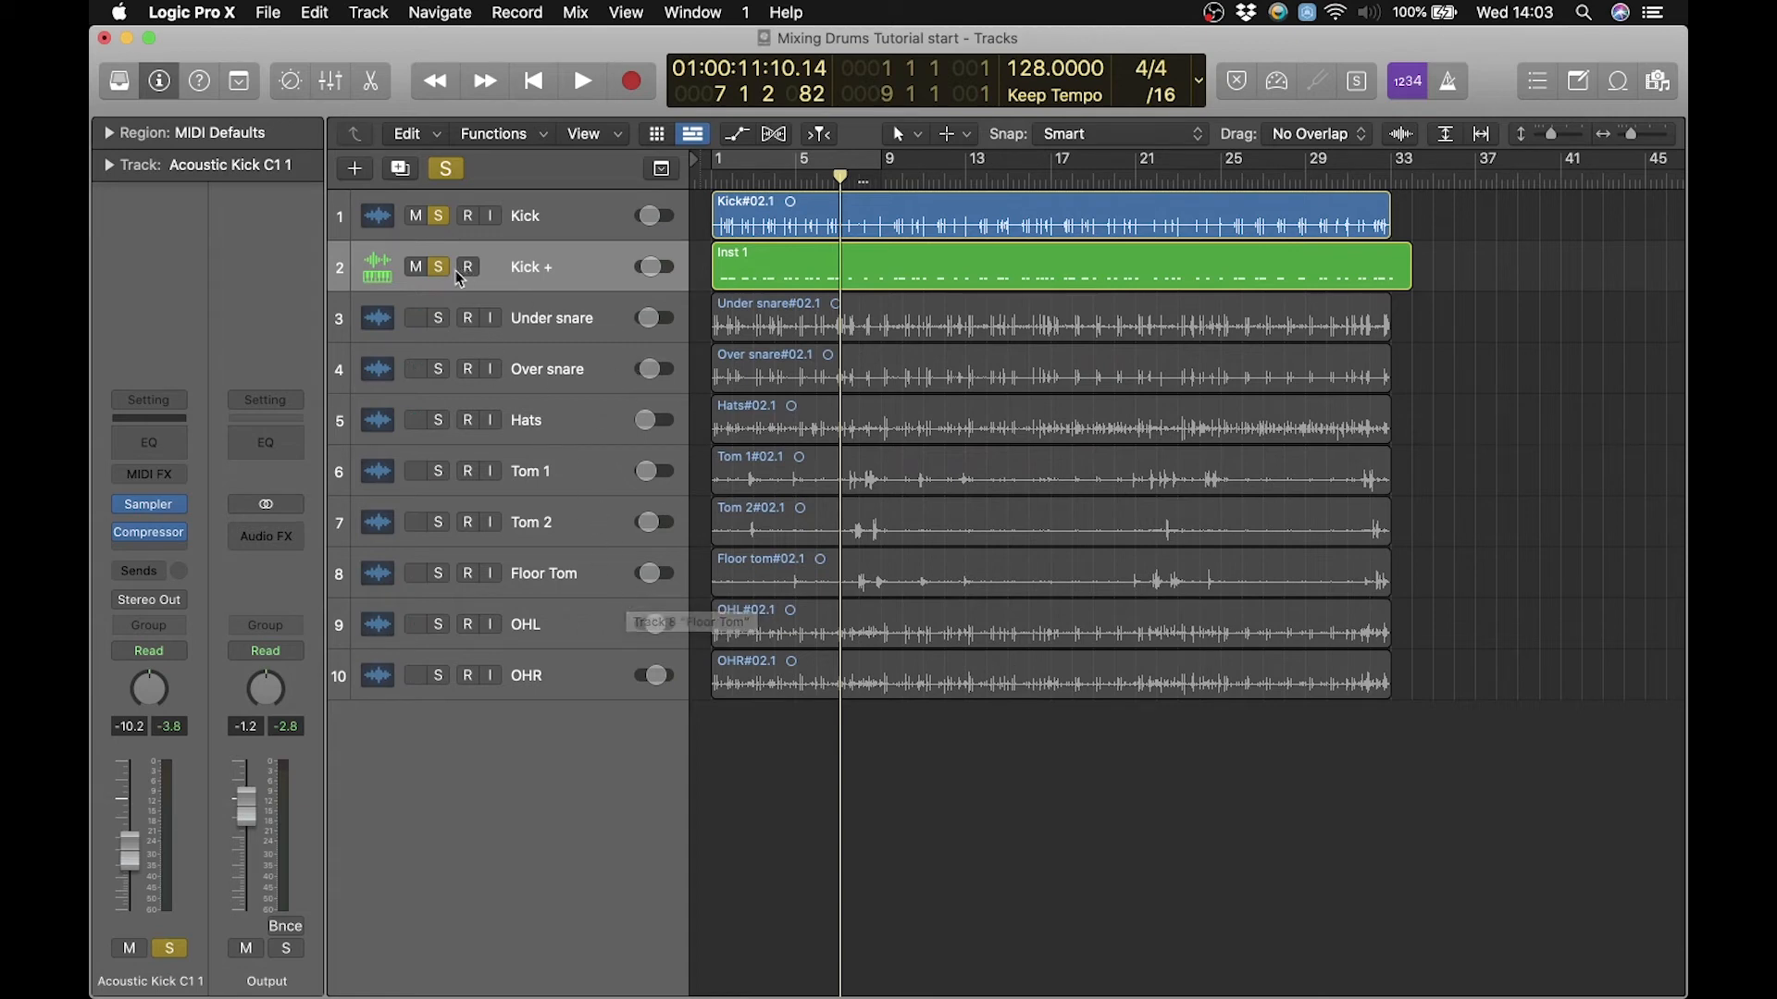
Clear all track solos and play the full drum mix from bar 1.
left_click(445, 169)
key("Return")
key("space")
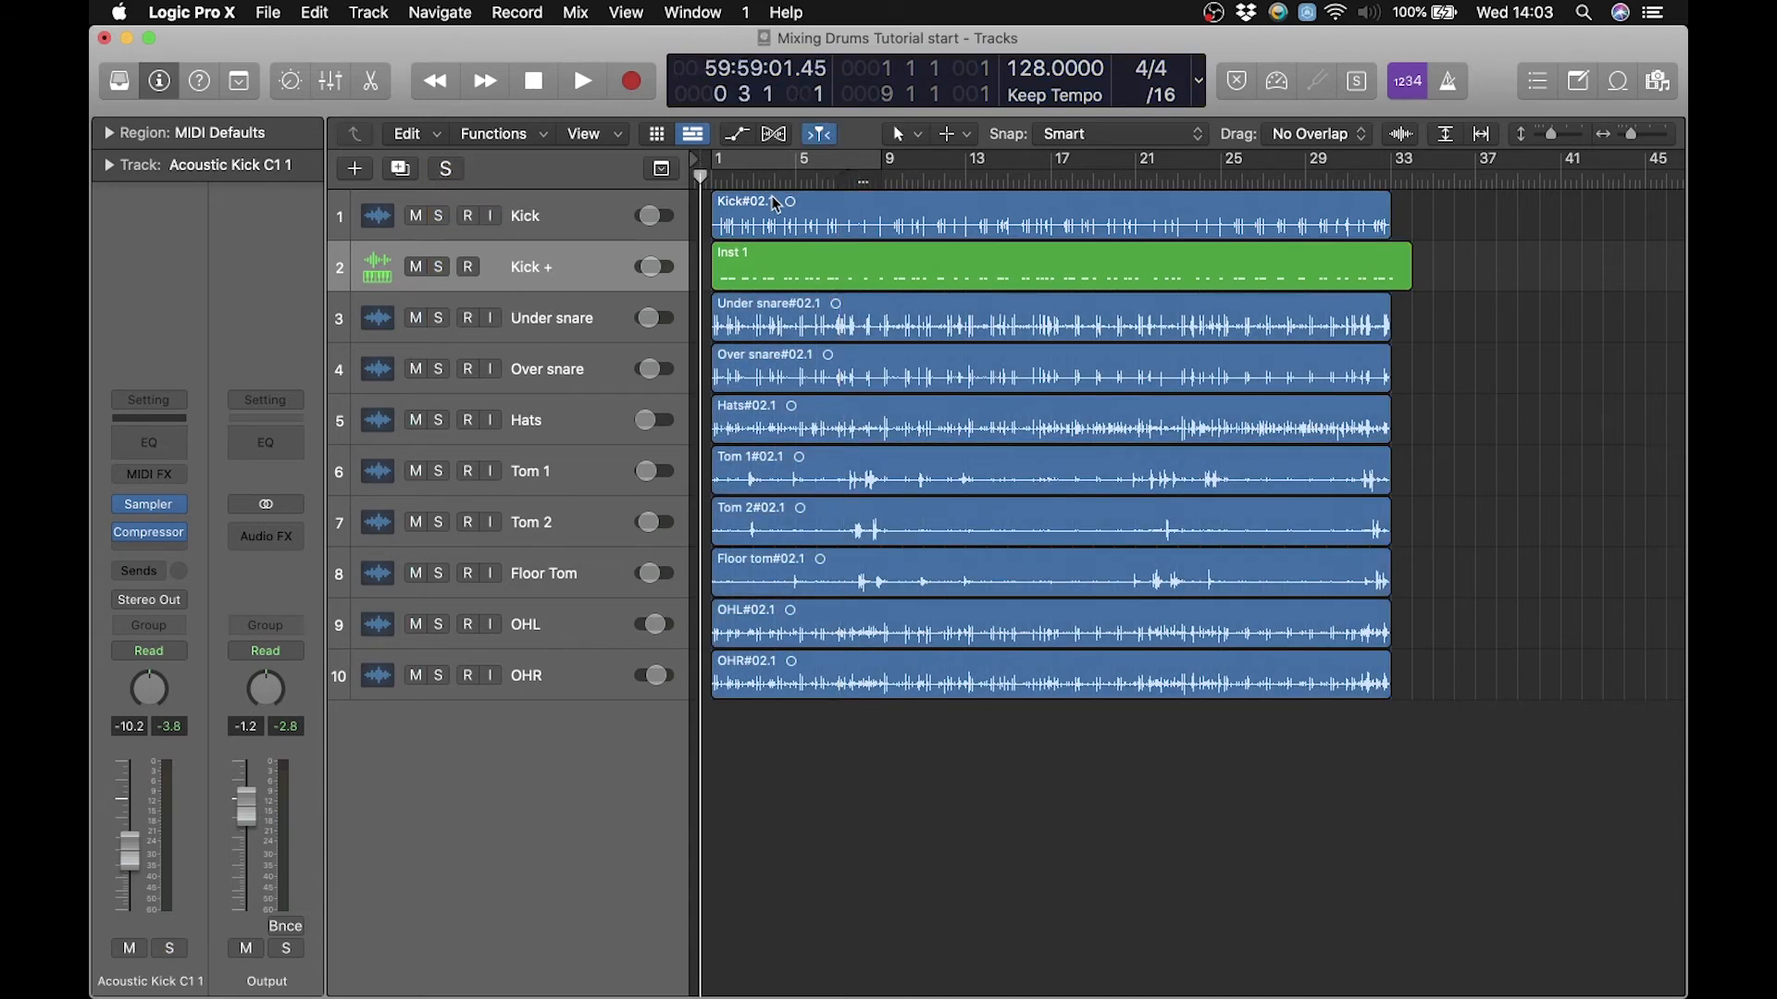
key("space")
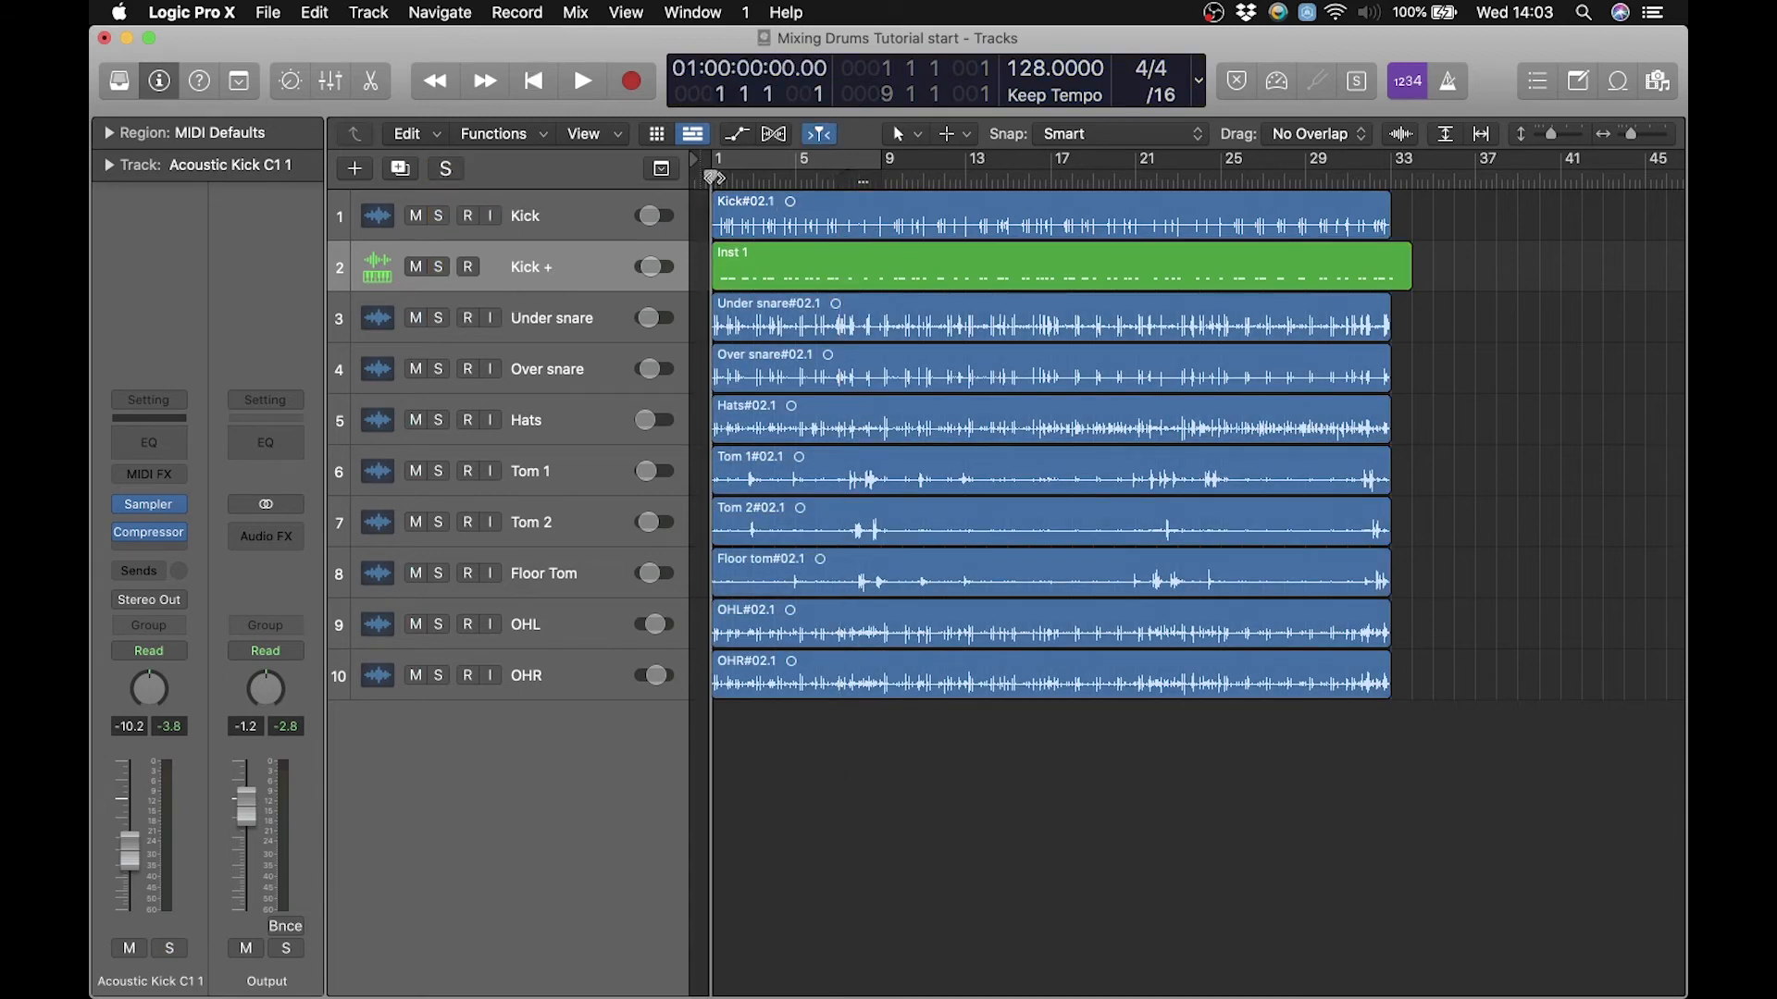
key("space")
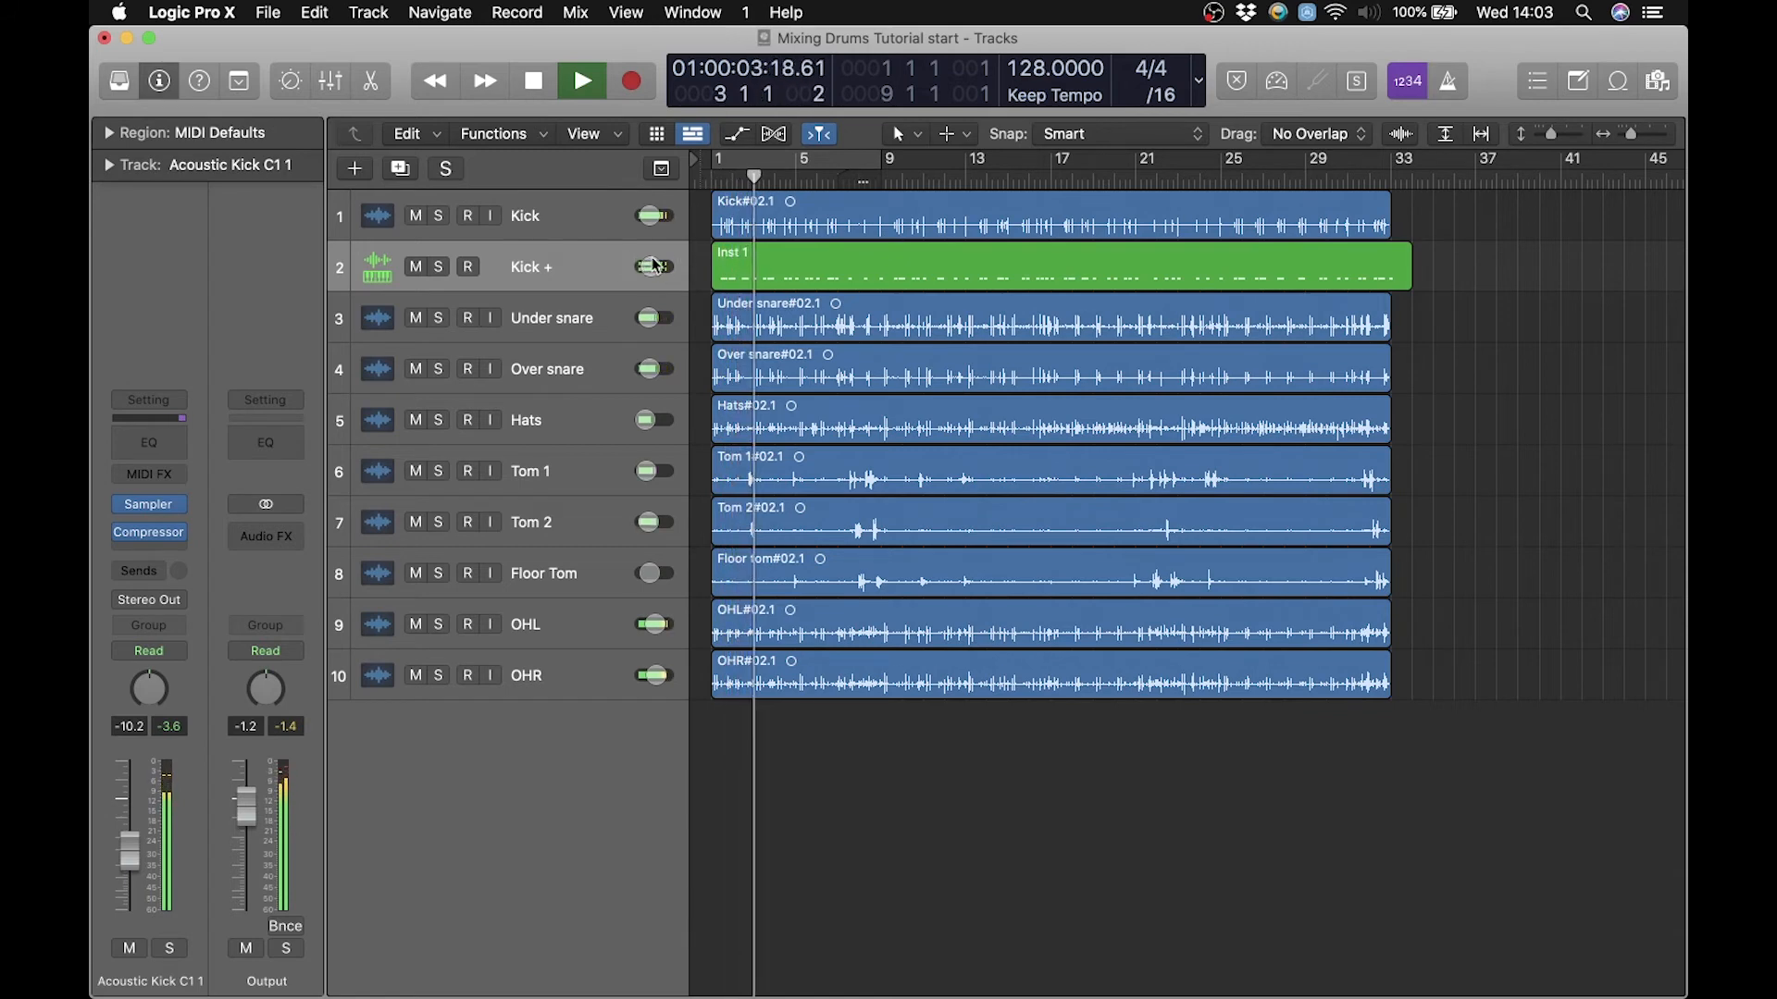
Balance the two kicks during playback by lowering Kick + to -14.4 dB and the original Kick to -15.0 dB.
left_click_drag(653, 266, 647, 267)
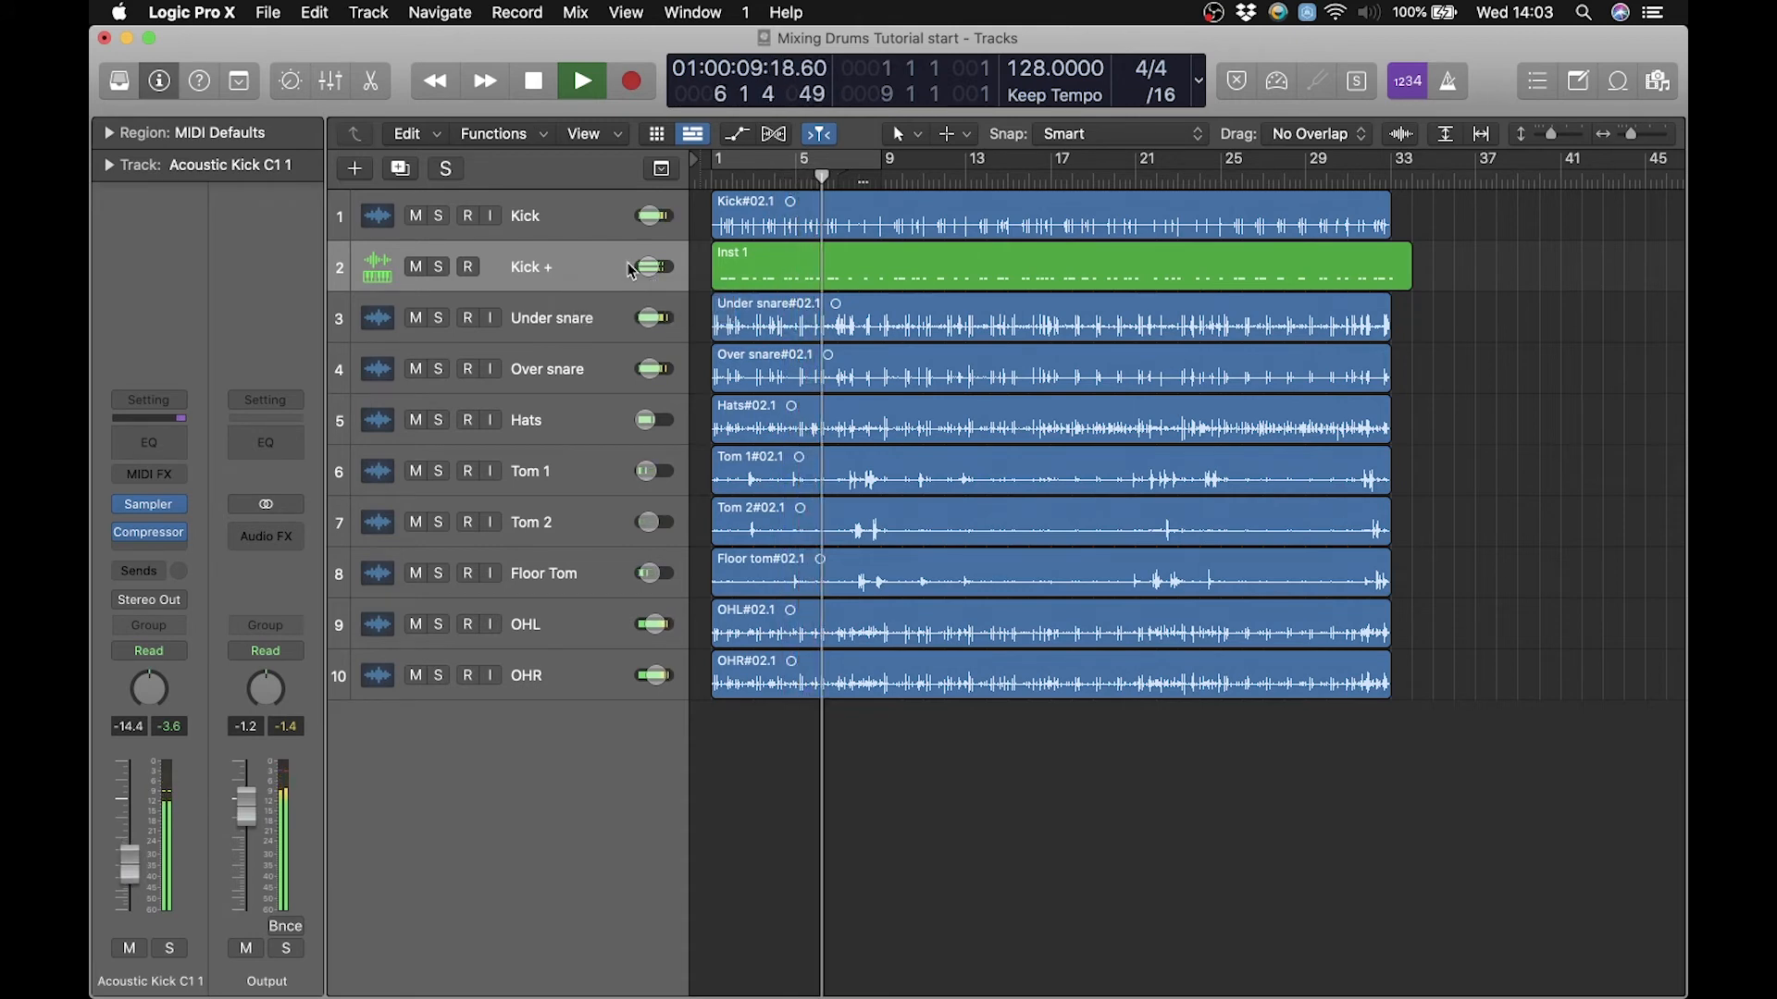
key("x")
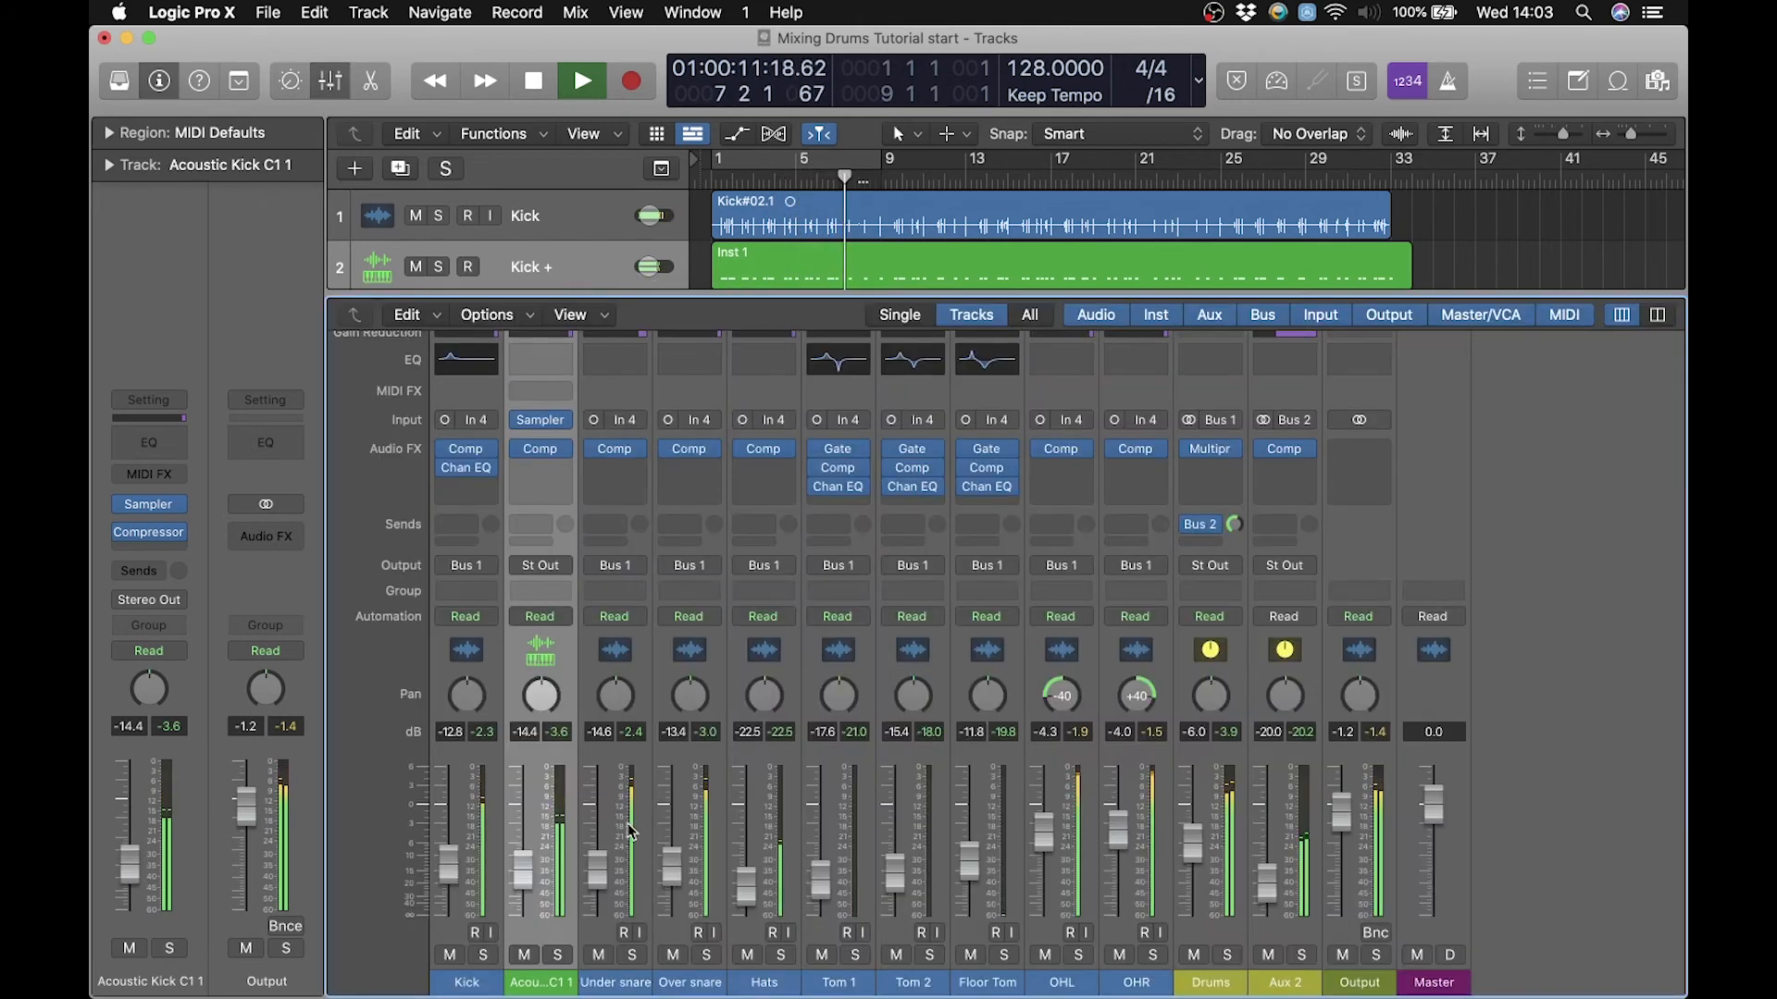
left_click_drag(448, 864, 445, 890)
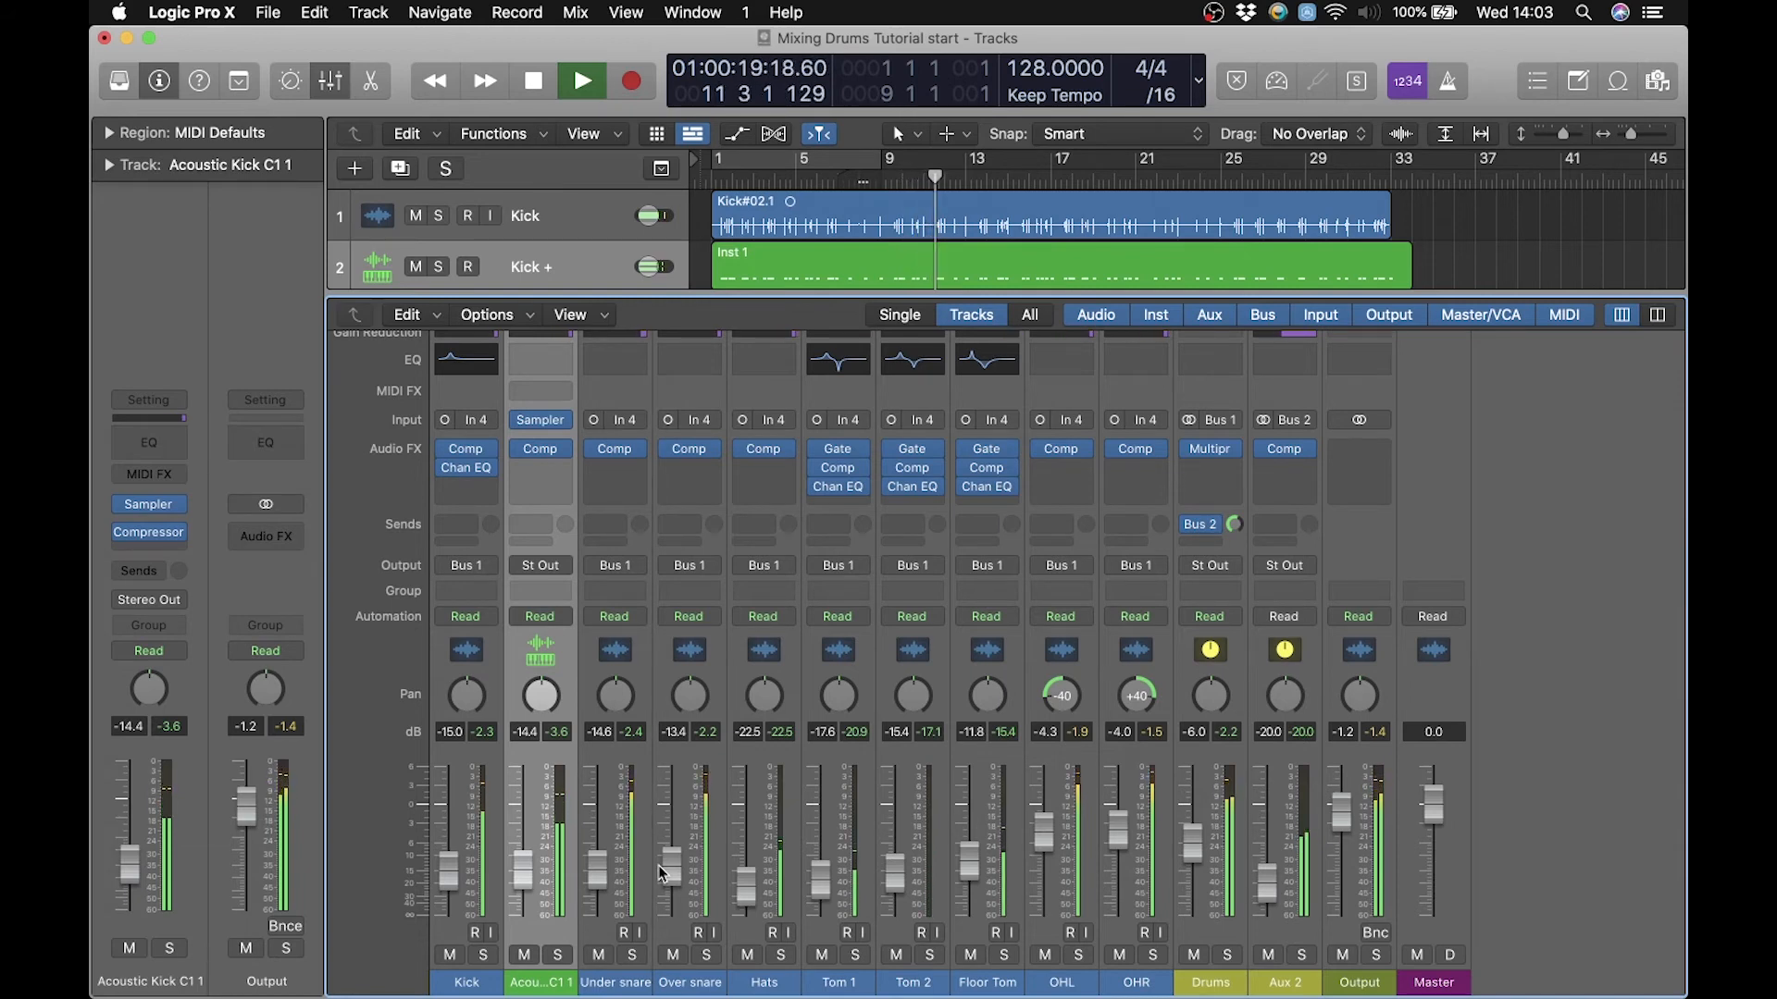
key("space")
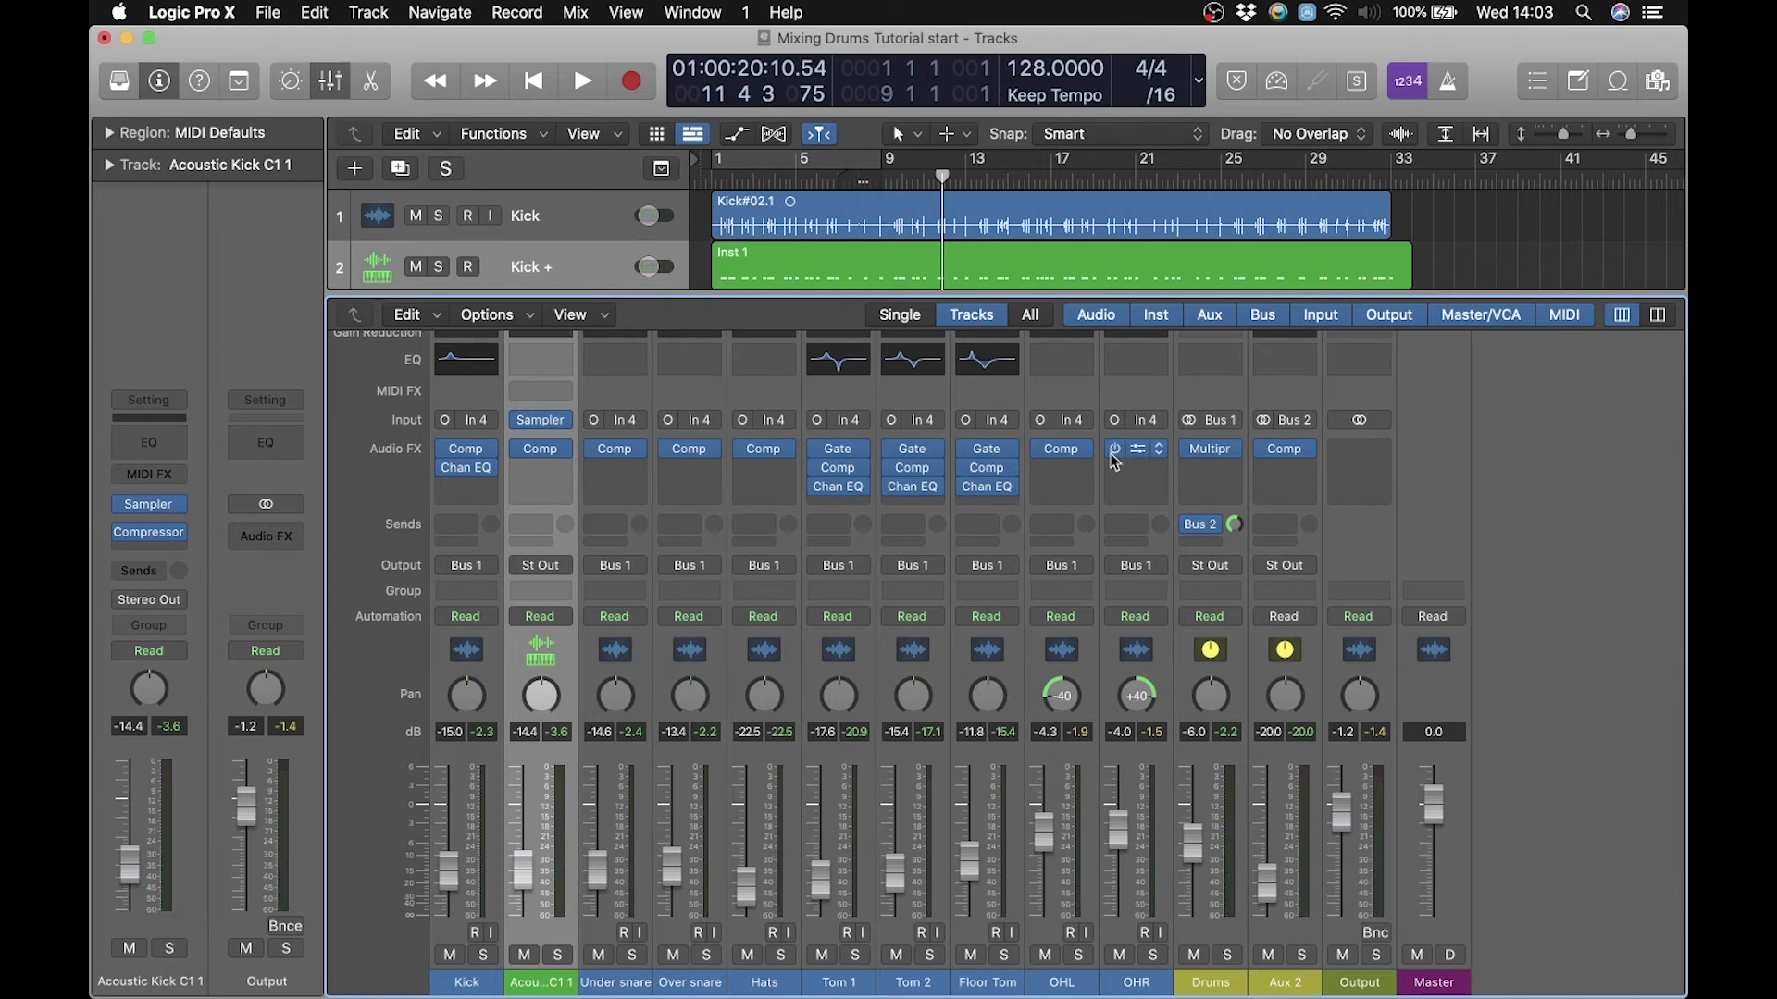
Shift the OHL and OHR Compressors down one slot and insert an Overdrive in the freed first slot of OHL.
key("Return")
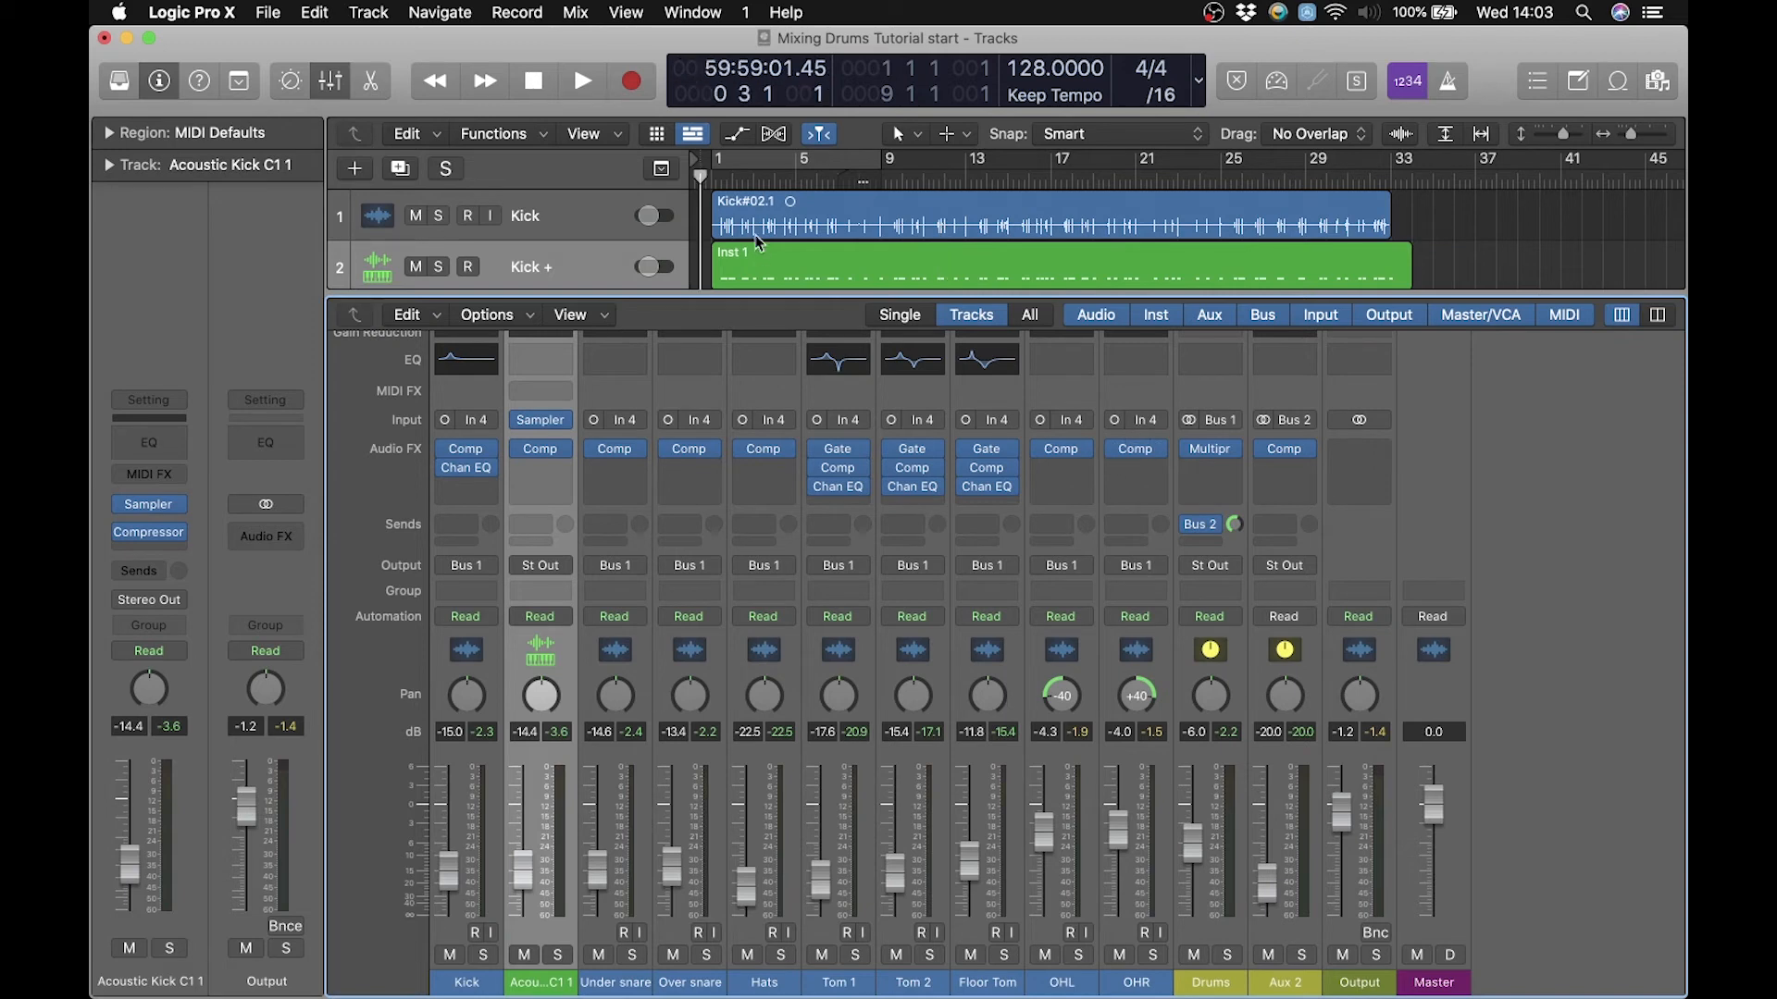
left_click_drag(727, 177, 716, 178)
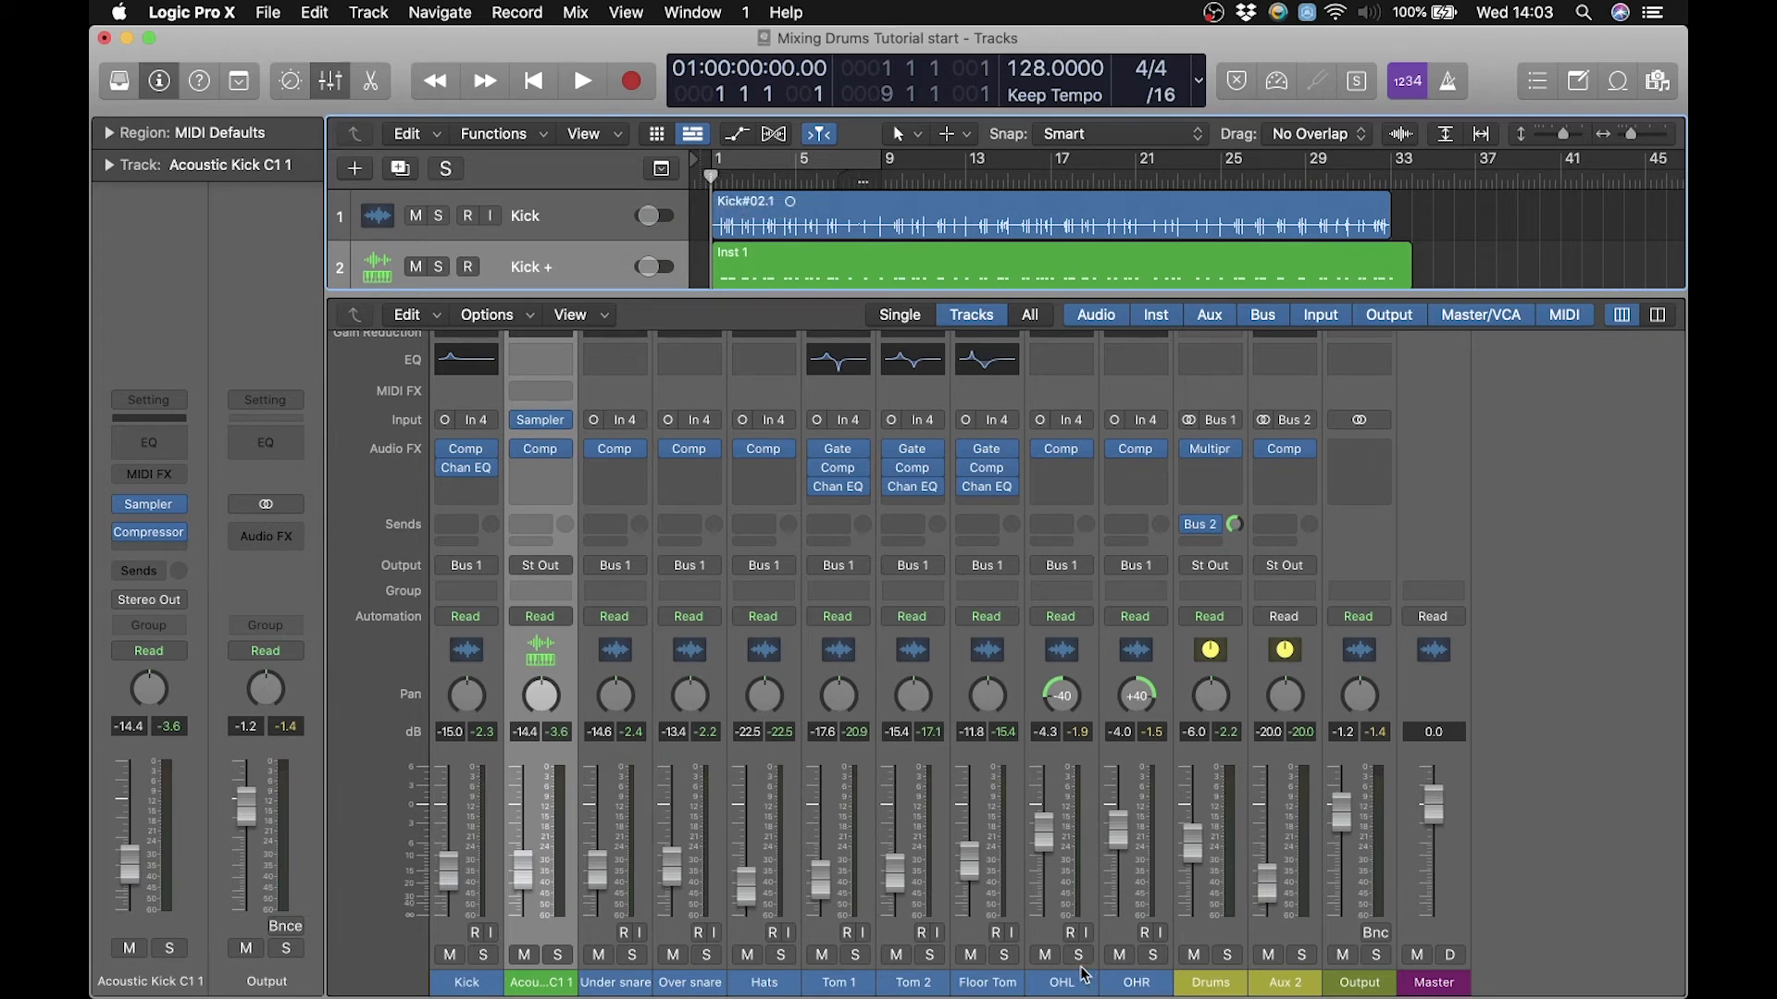
left_click_drag(1064, 457, 1140, 472)
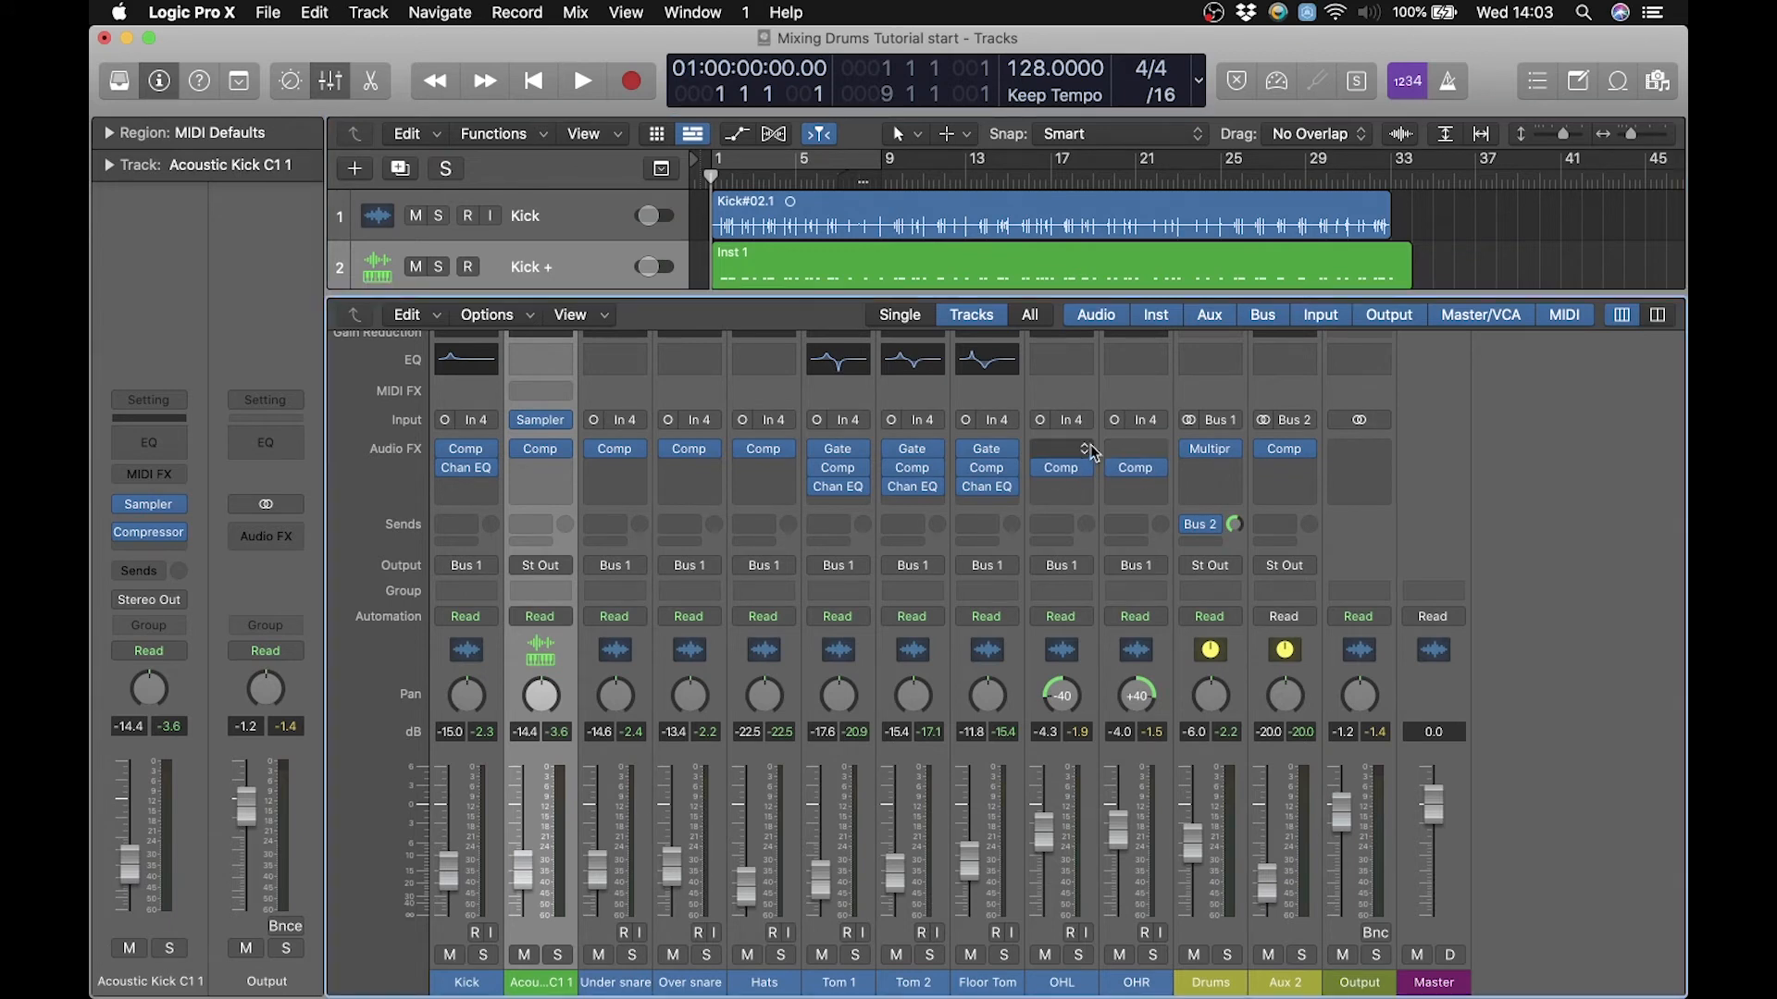
left_click(1090, 451)
mouse_move(1102, 633)
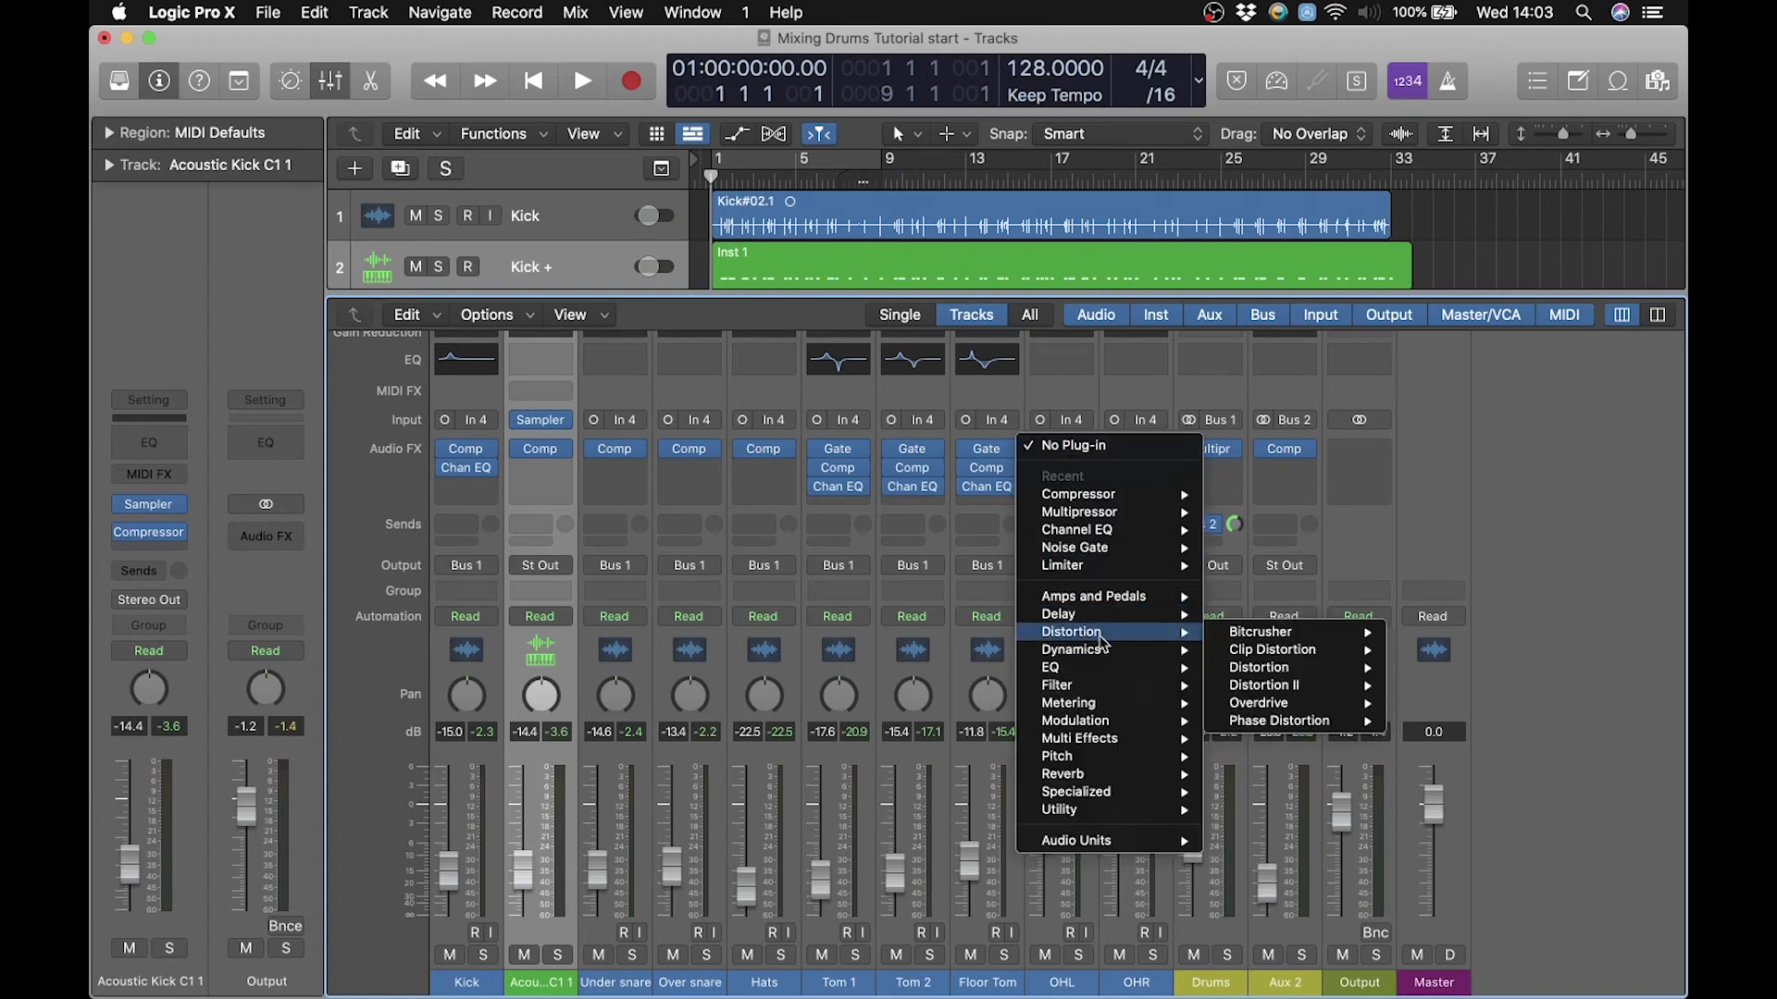
mouse_move(1304, 711)
left_click(1428, 703)
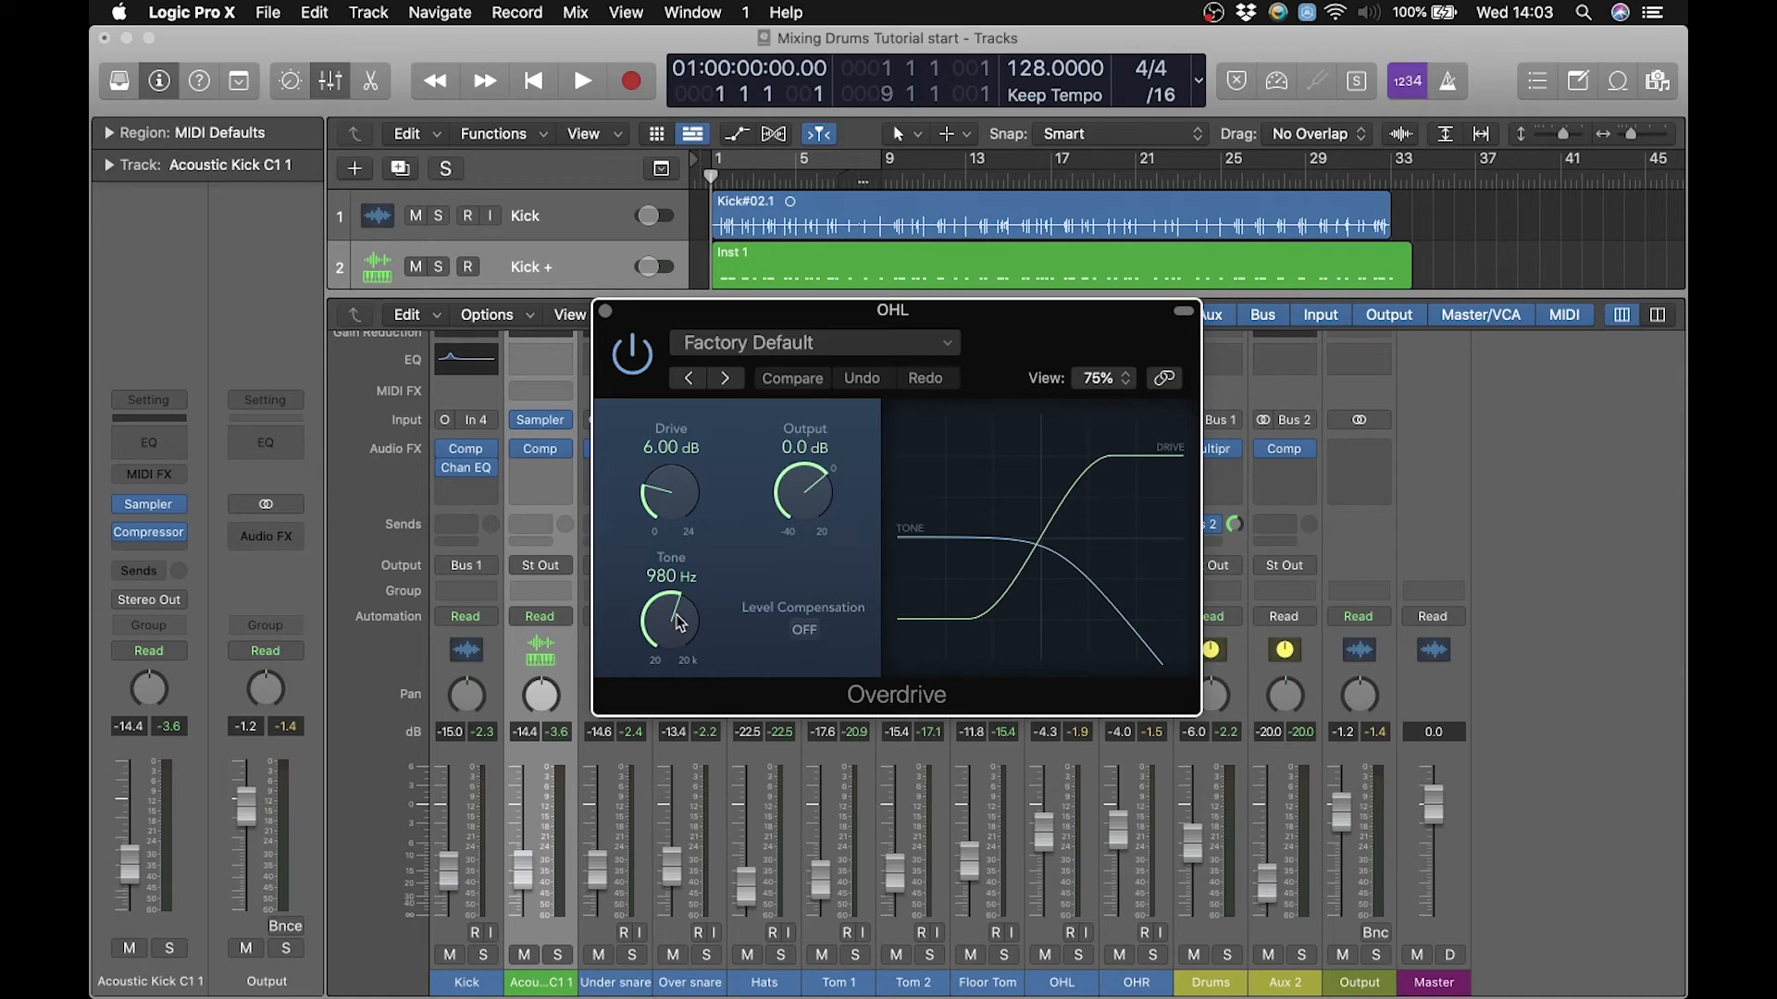
Set the OHL Overdrive's Tone to 20000 Hz and Drive to 2.00 dB, and copy it to the first slot of OHR.
left_click_drag(678, 622, 652, 427)
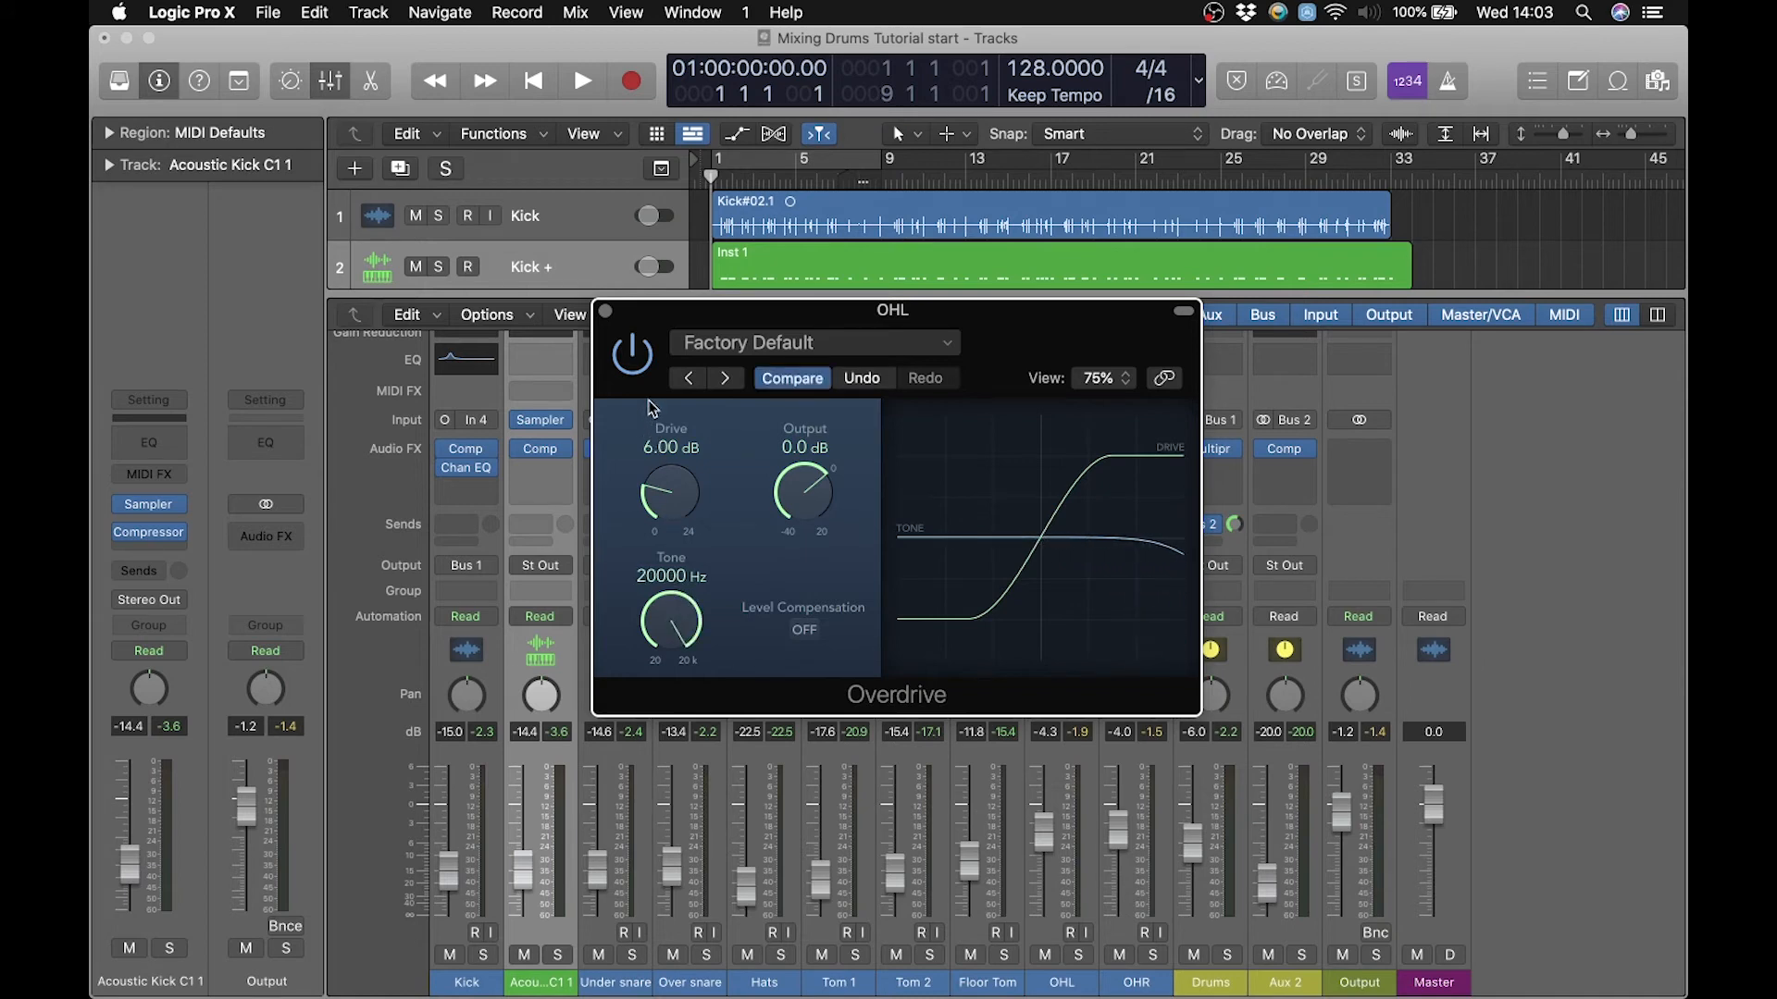
left_click_drag(655, 504, 673, 536)
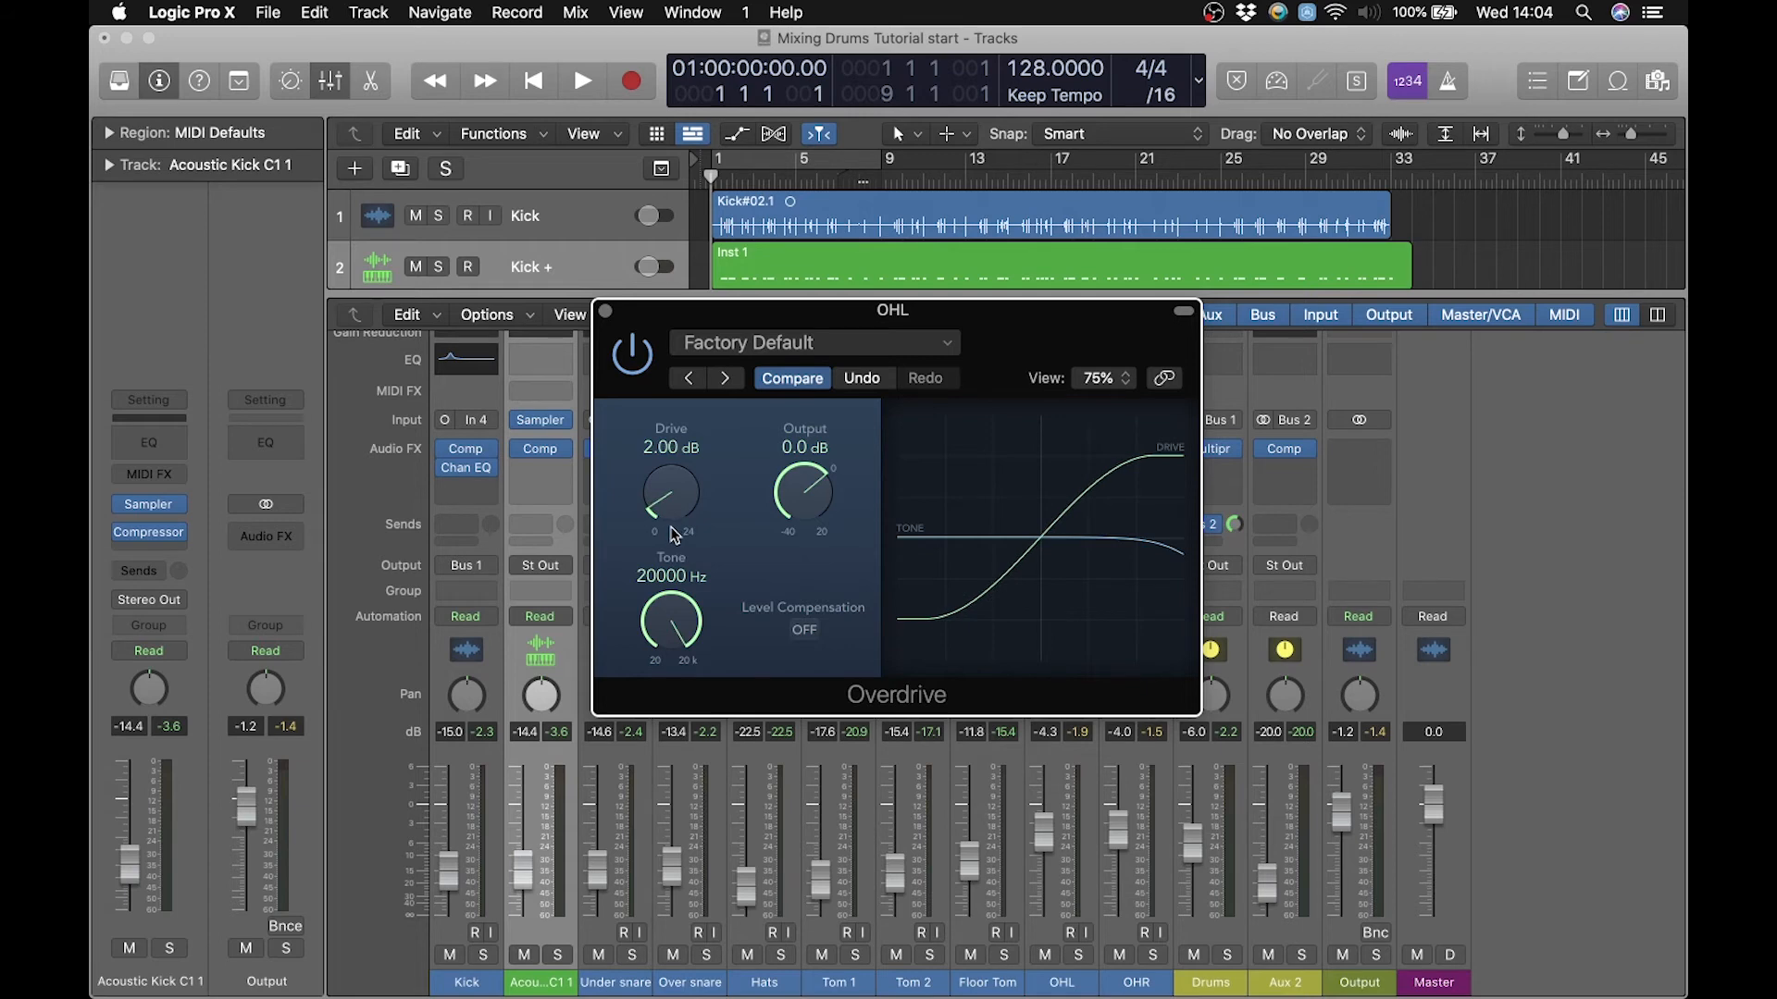
left_click(606, 313)
mouse_move(1071, 452)
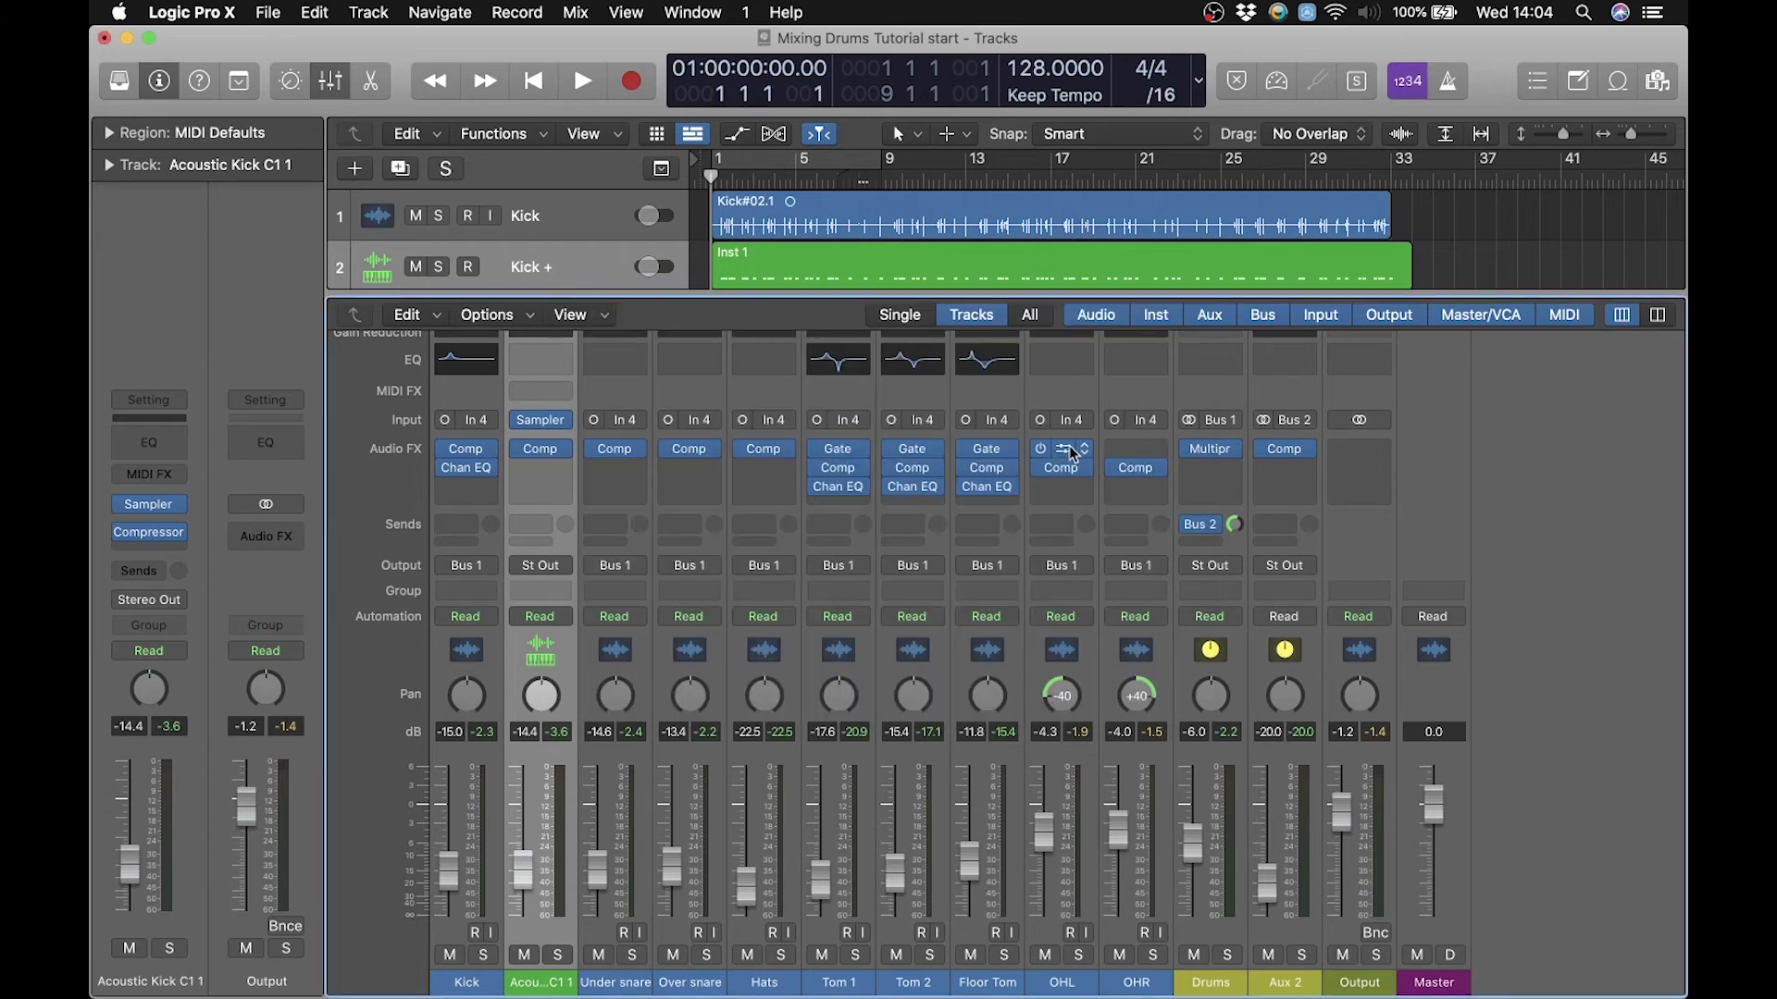
mouse_move(1140, 451)
left_click_drag(1092, 460, 1037, 467)
Play the mix from bar 1 and compare the overheads with their Overdrives bypassed and active.
key("space")
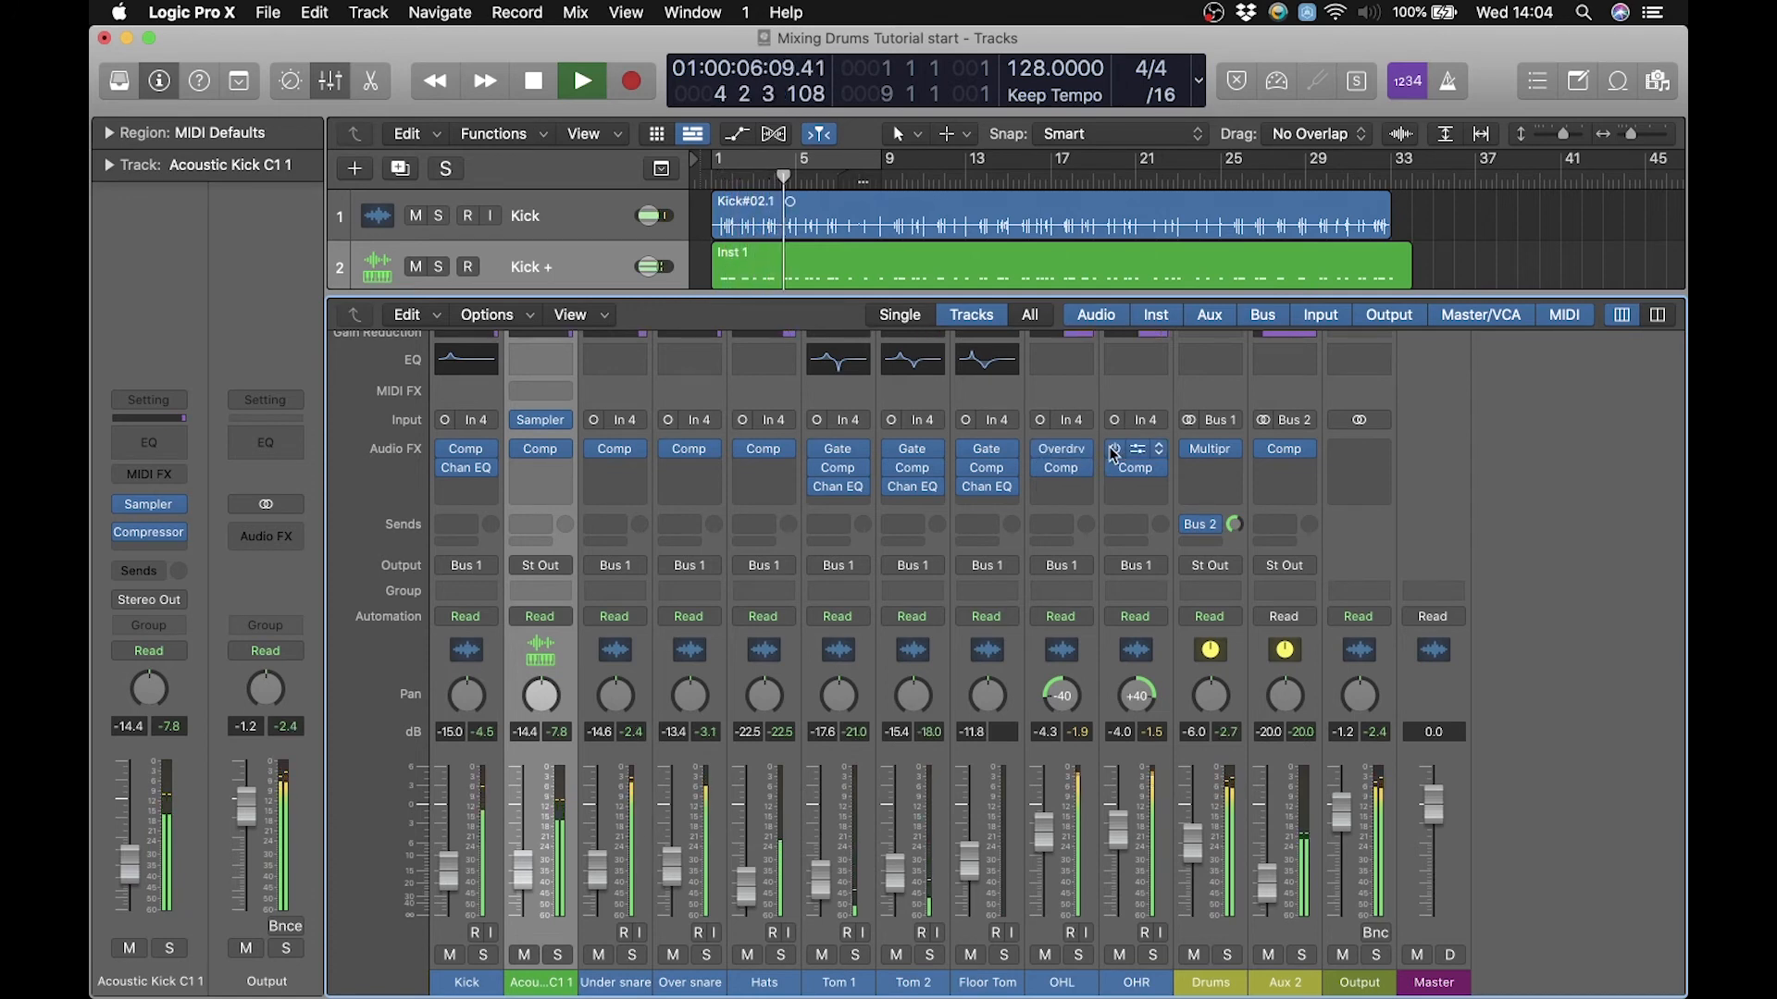
left_click(1042, 451)
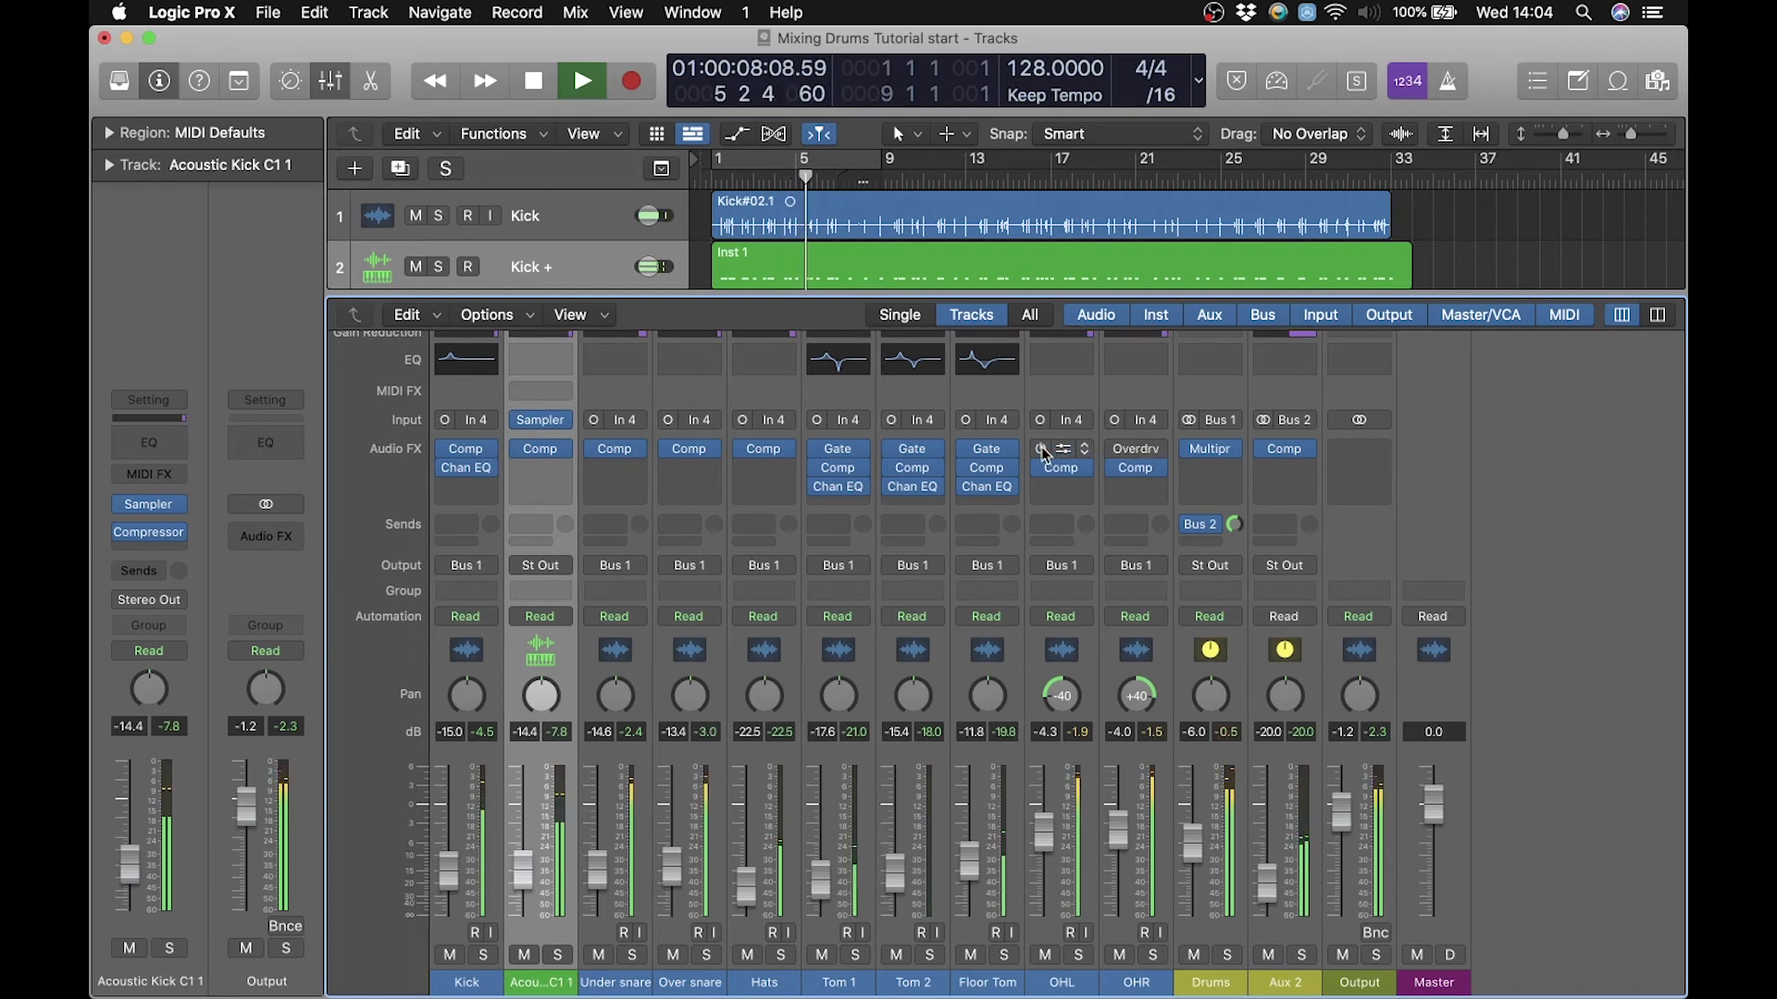
left_click(1042, 452)
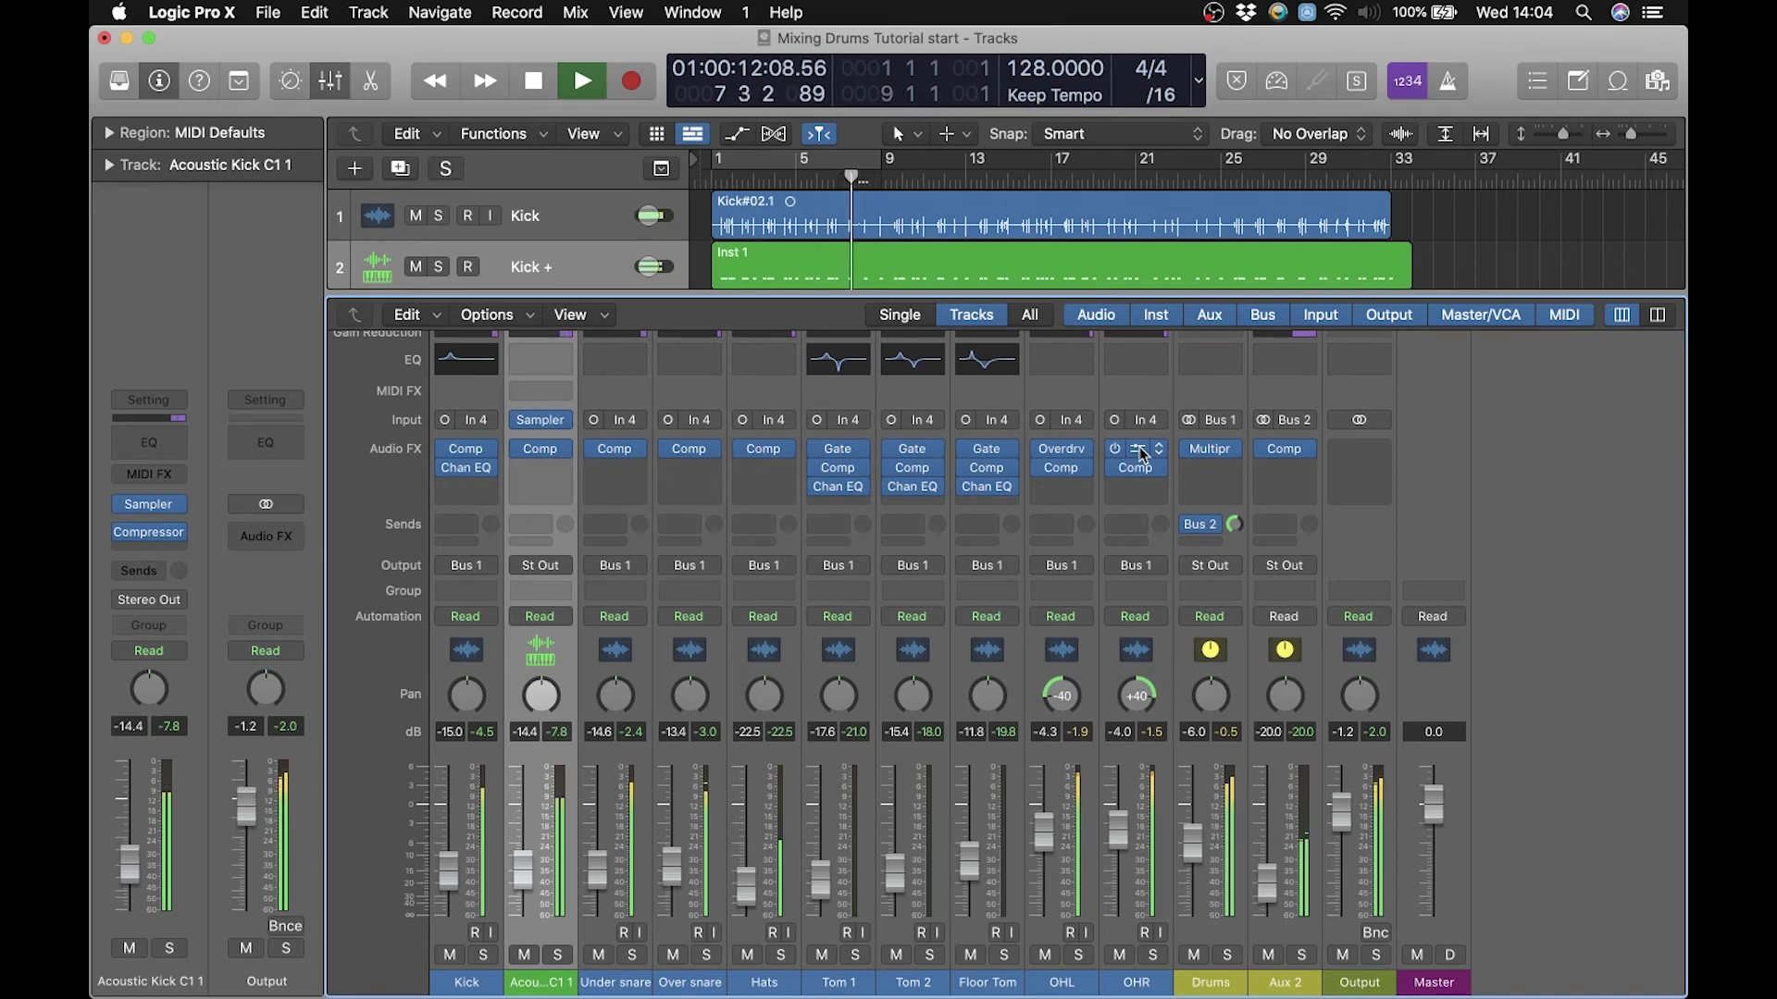
key("space")
Copy the overhead Overdrive to Aux 2 after its Compressor and listen to its effect in the mix.
left_click_drag(1143, 453, 1289, 477)
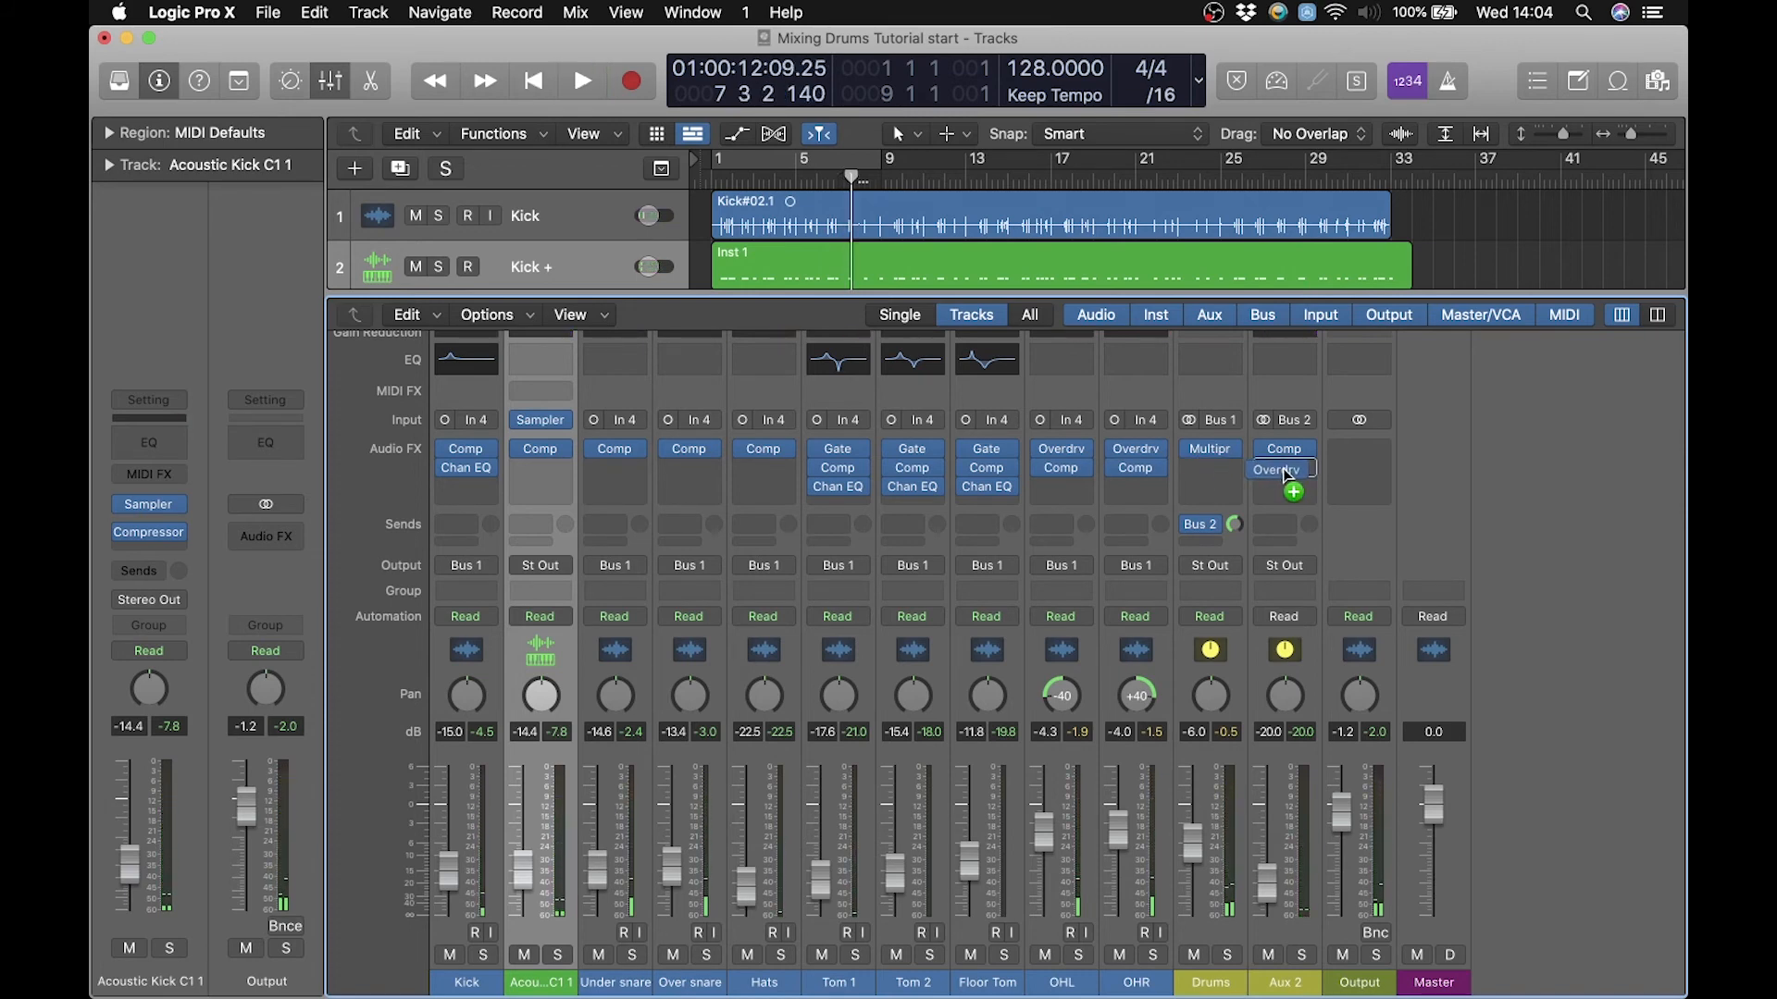
key("space")
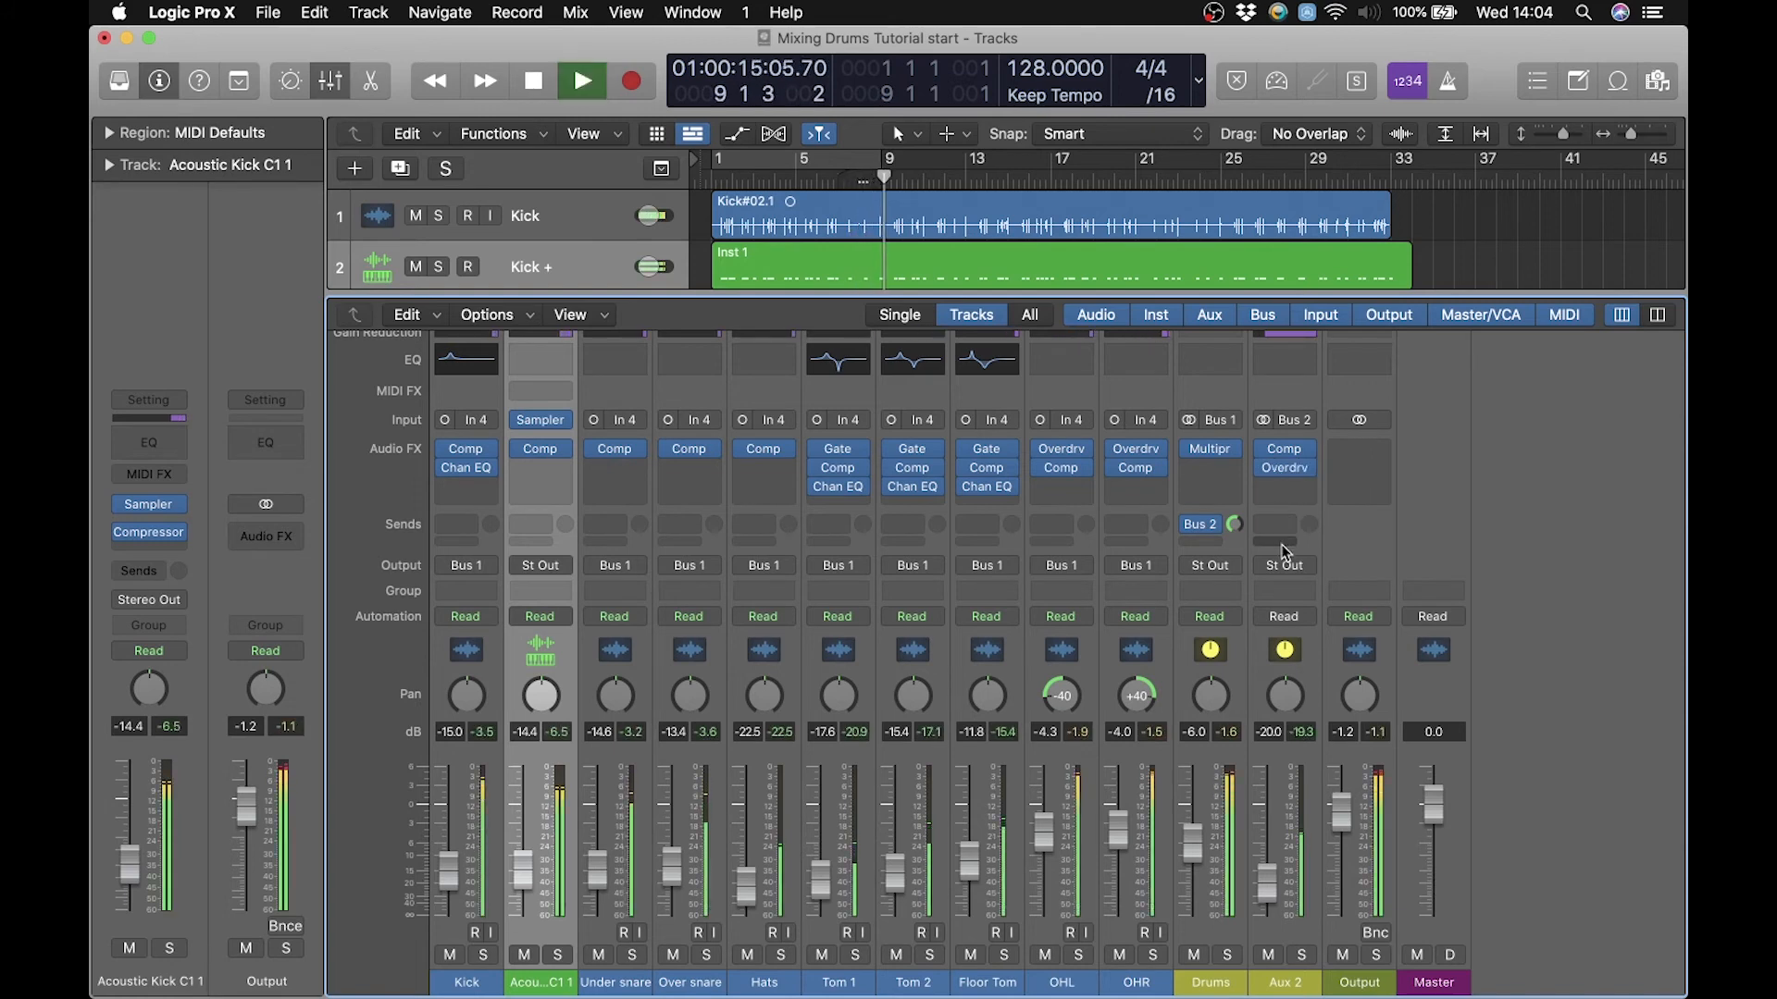
left_click(1262, 467)
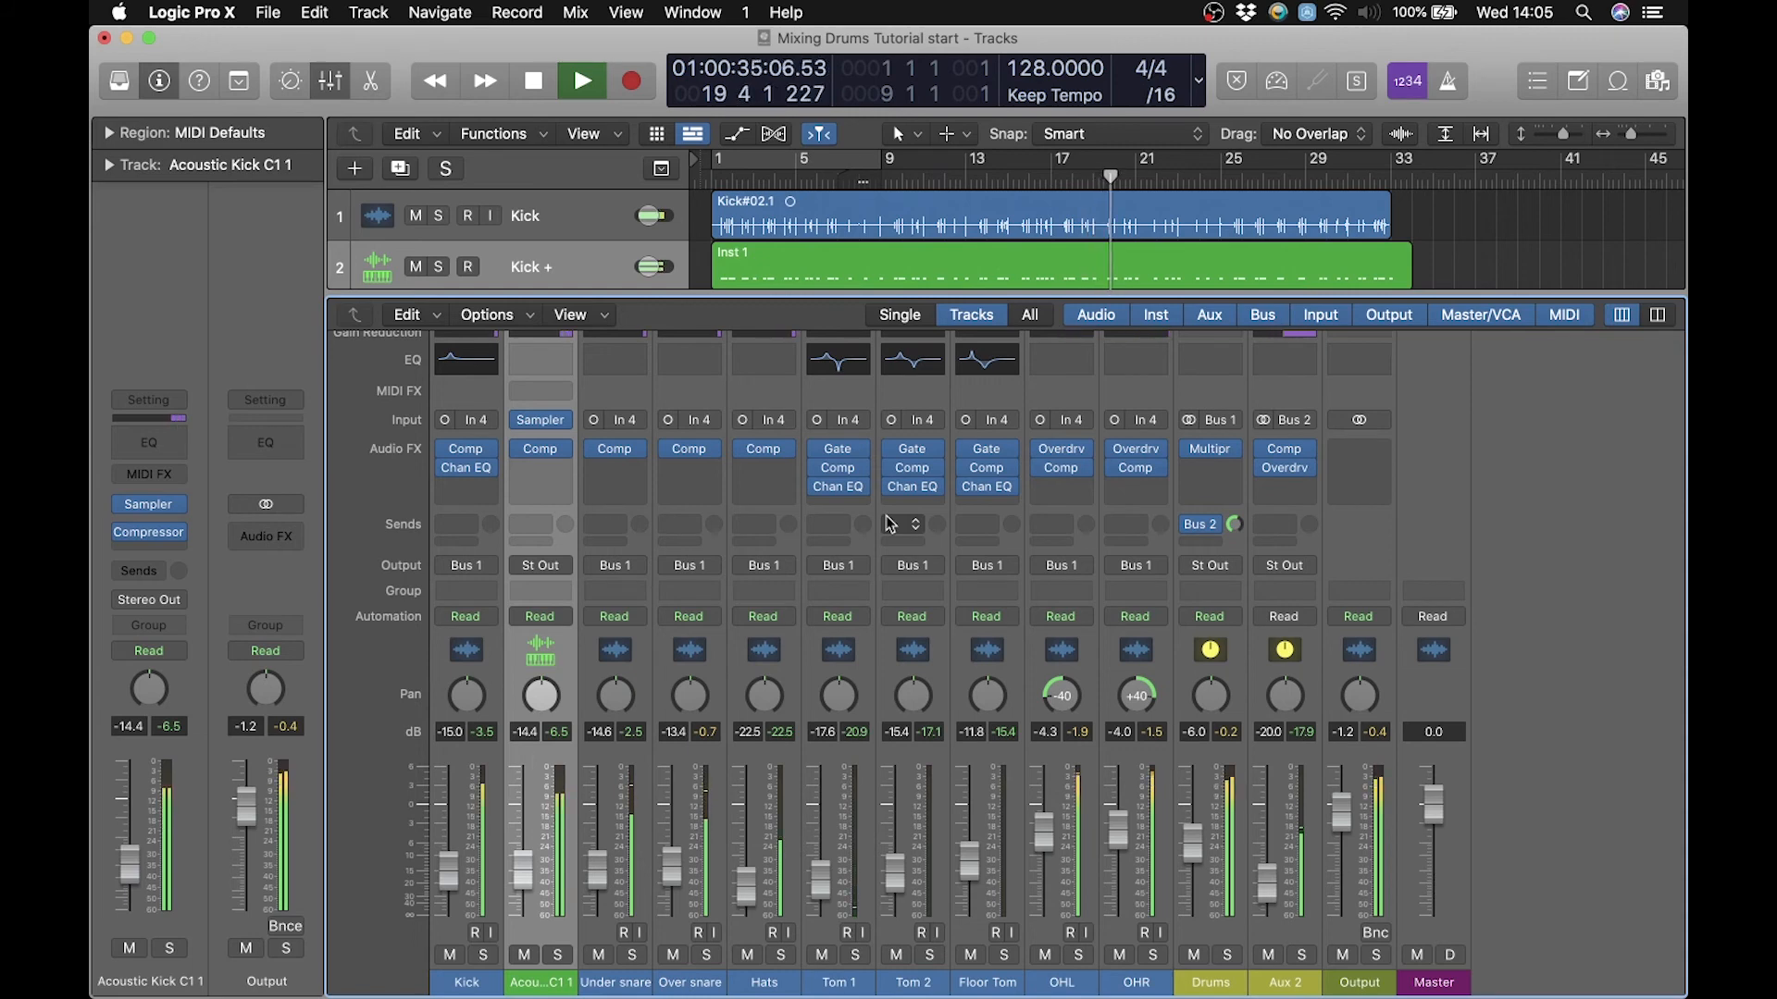
key("space")
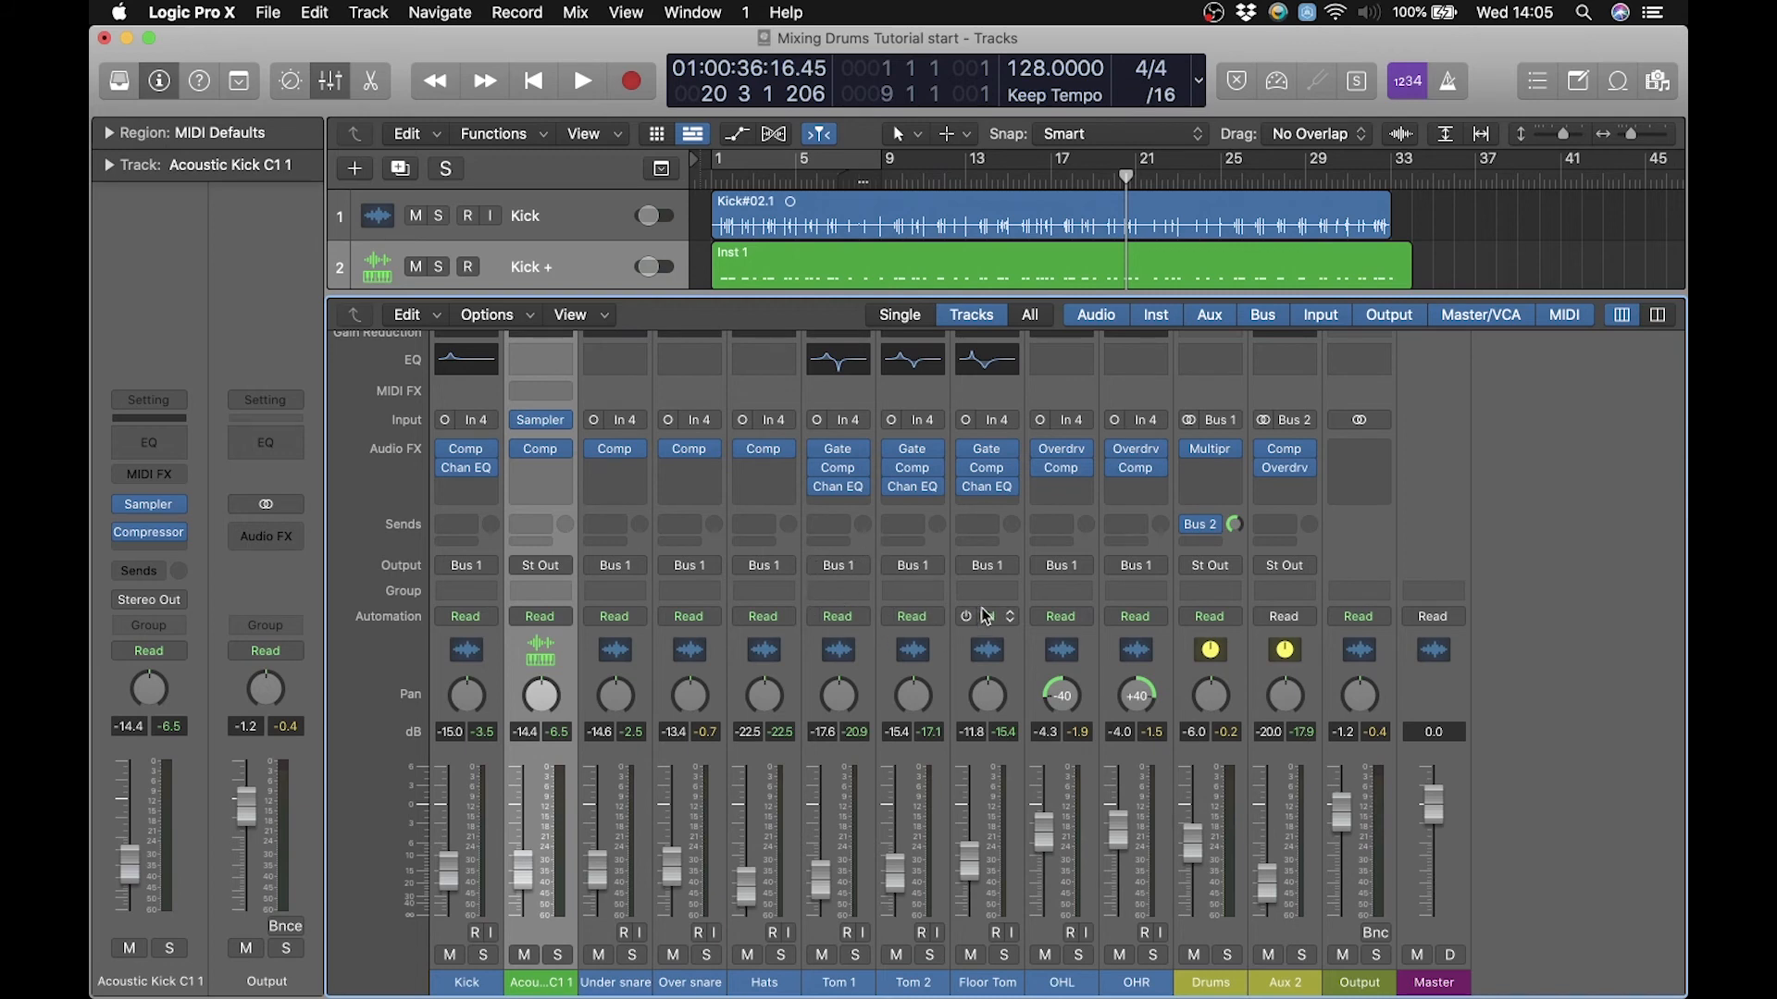
Add a send from the OHL channel to Bus 3.
left_click(1089, 989)
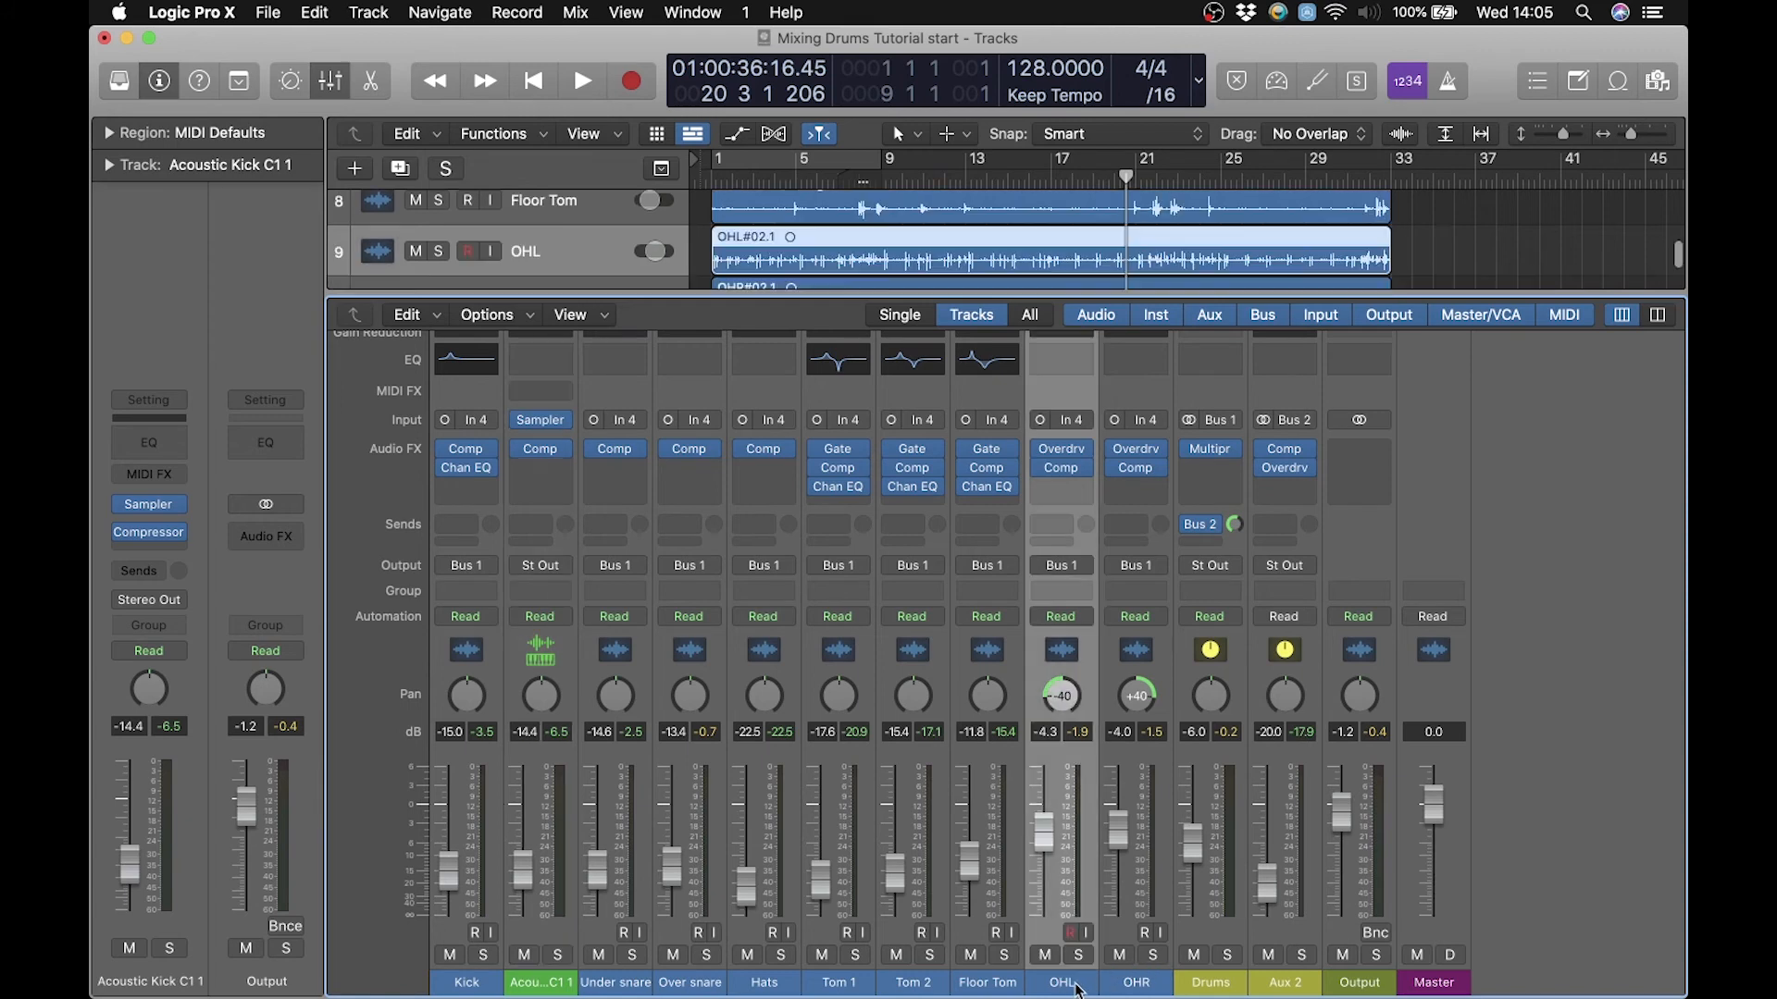
left_click(1063, 525)
mouse_move(1092, 553)
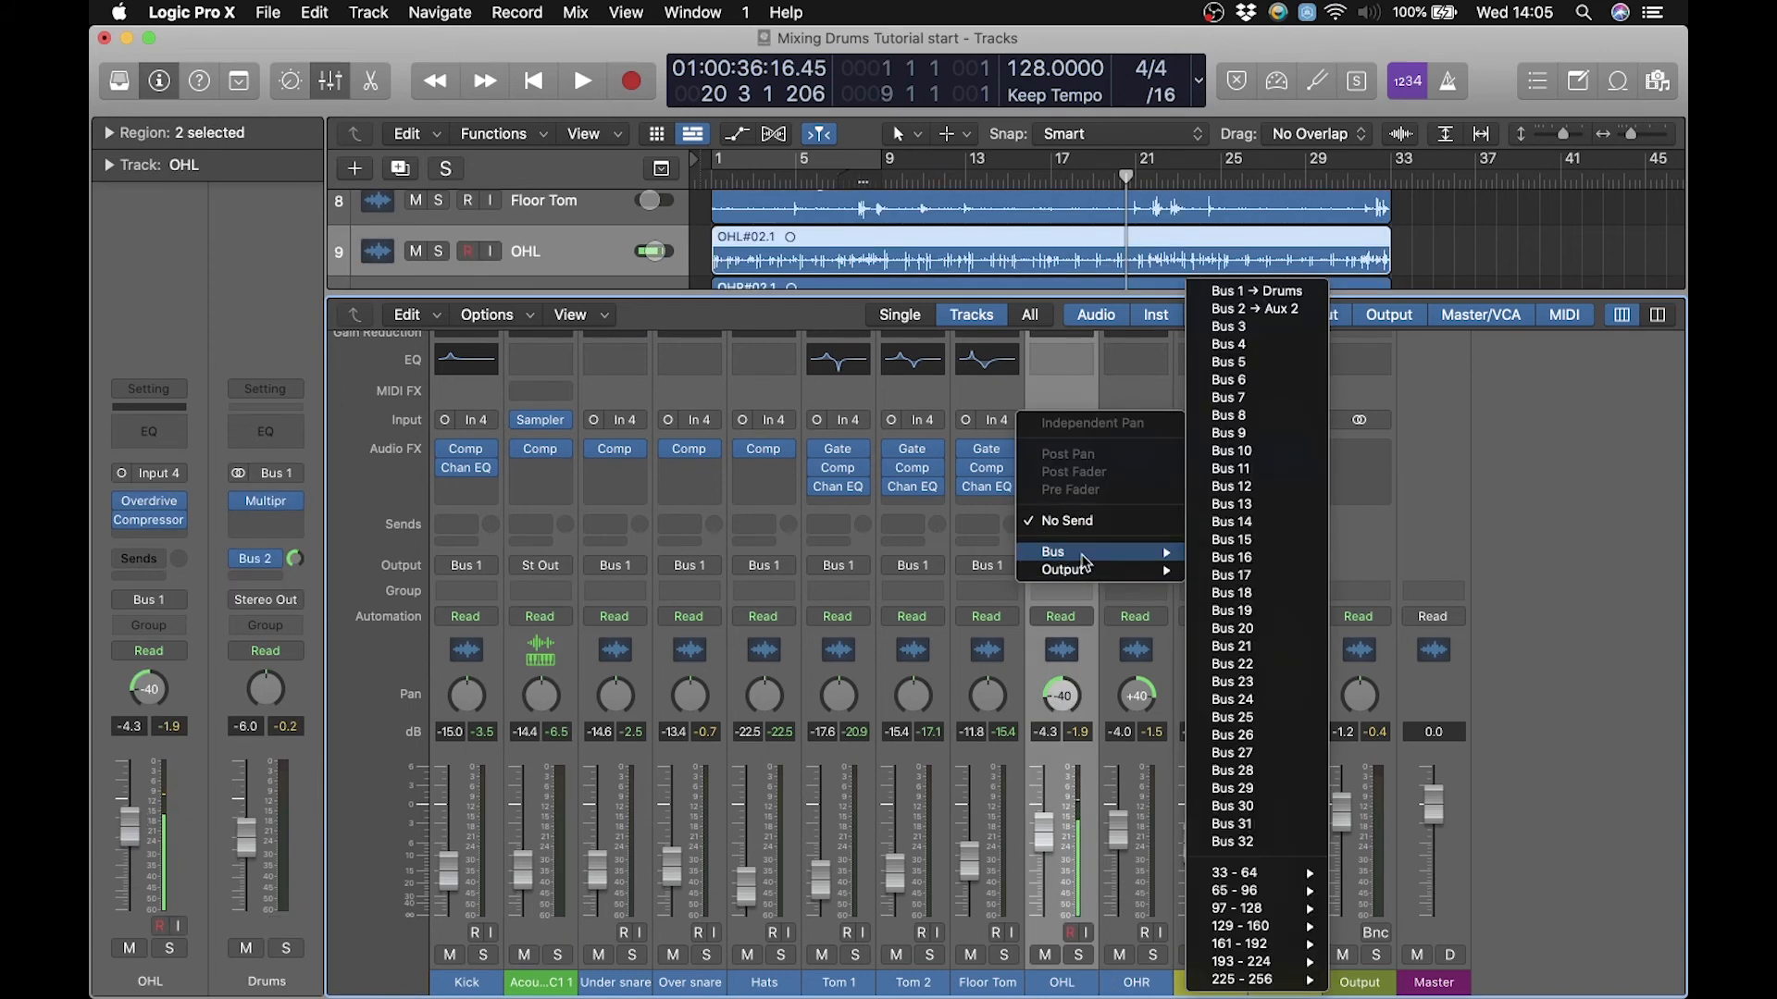
left_click(1257, 328)
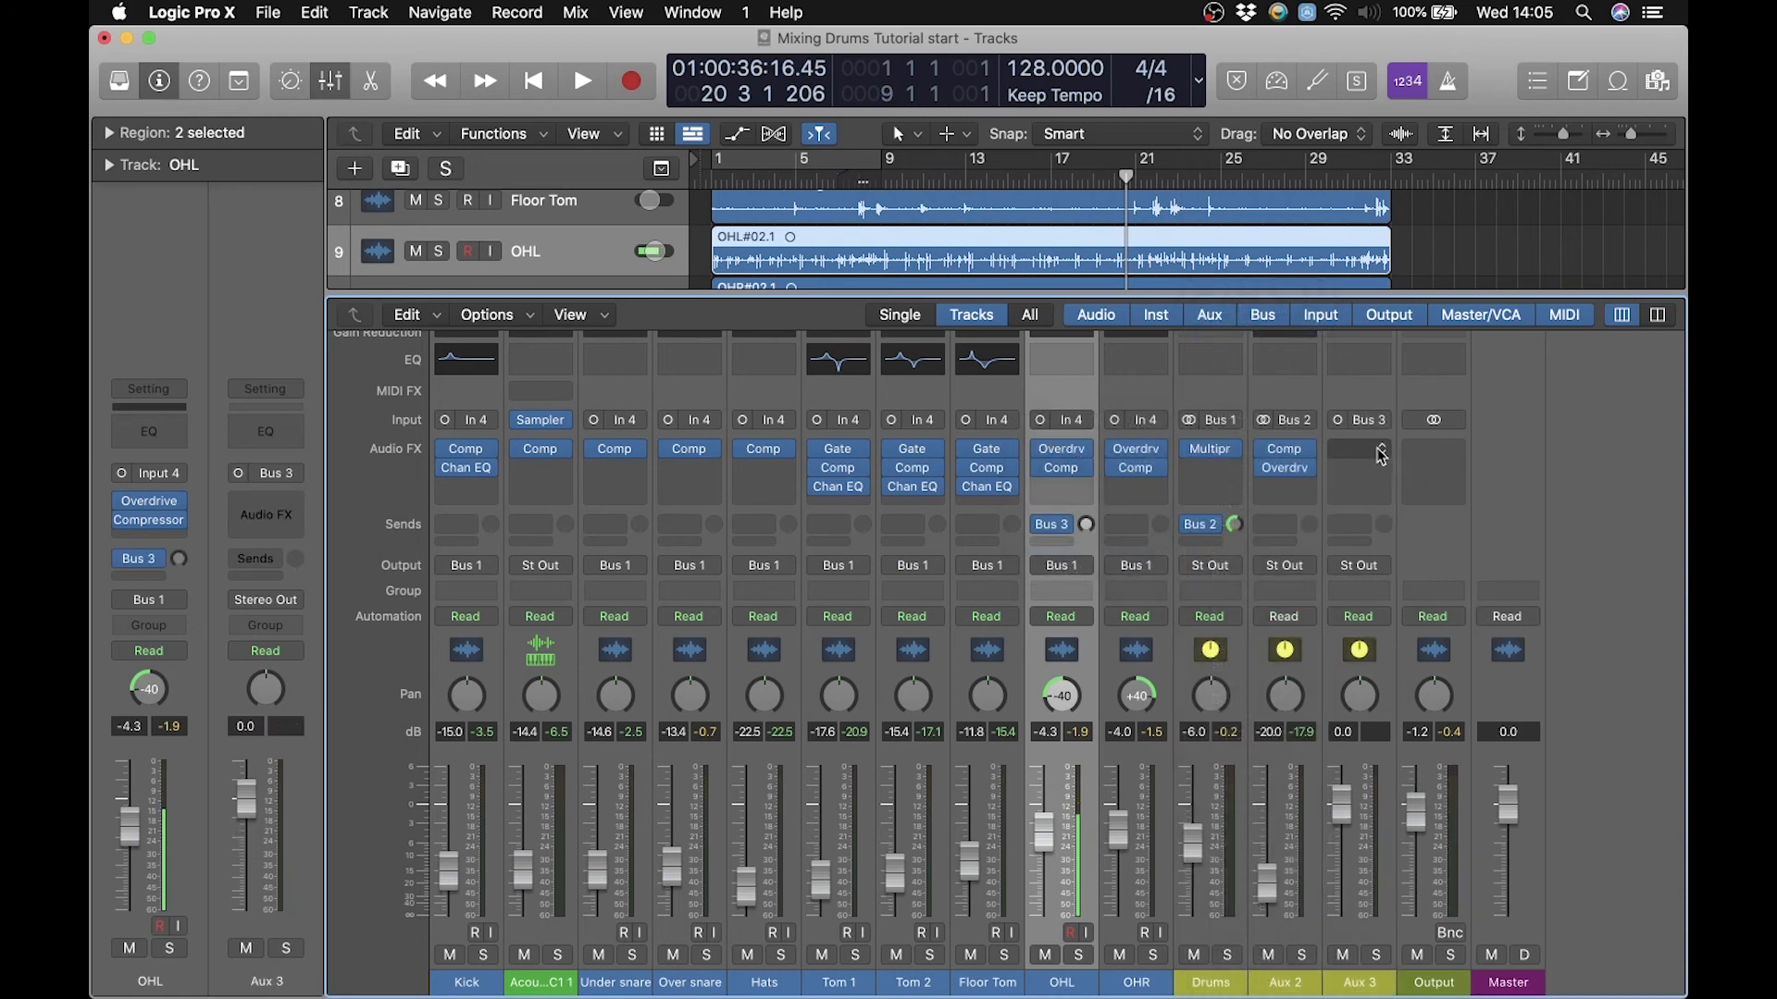
Insert a Space Designer reverb with Factory Default settings on Aux 3.
left_click(1381, 453)
mouse_move(1388, 794)
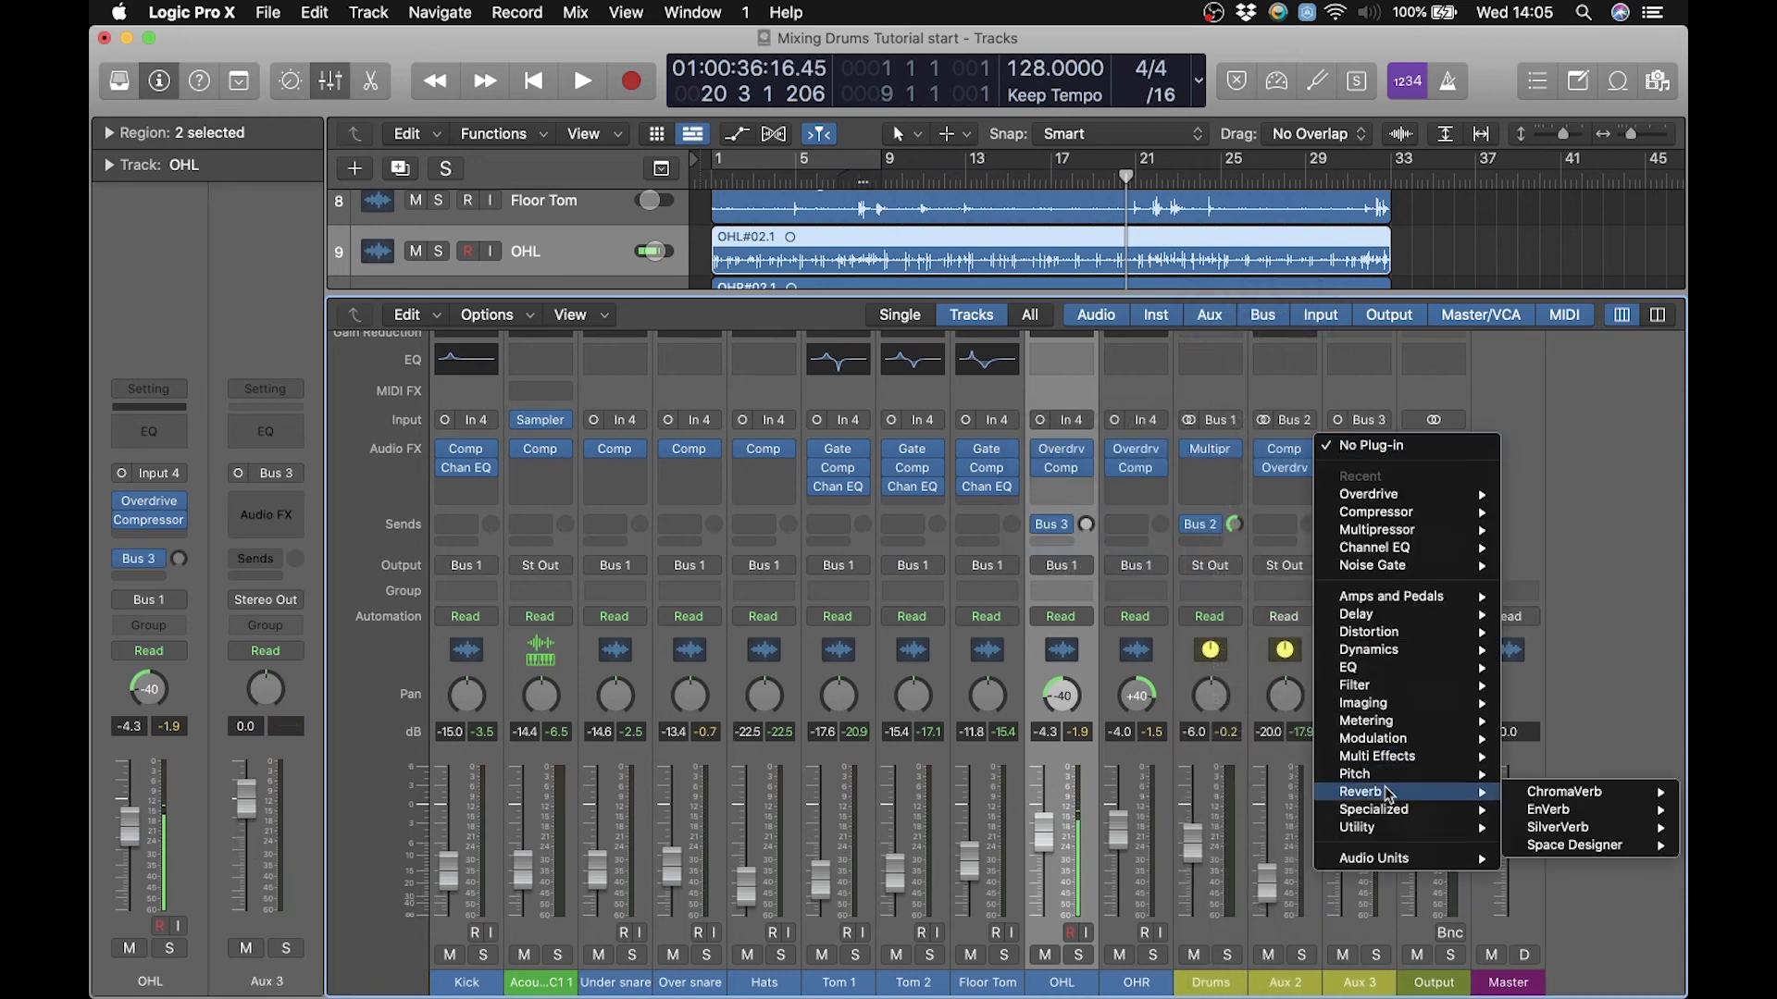
mouse_move(1573, 844)
left_click(1425, 875)
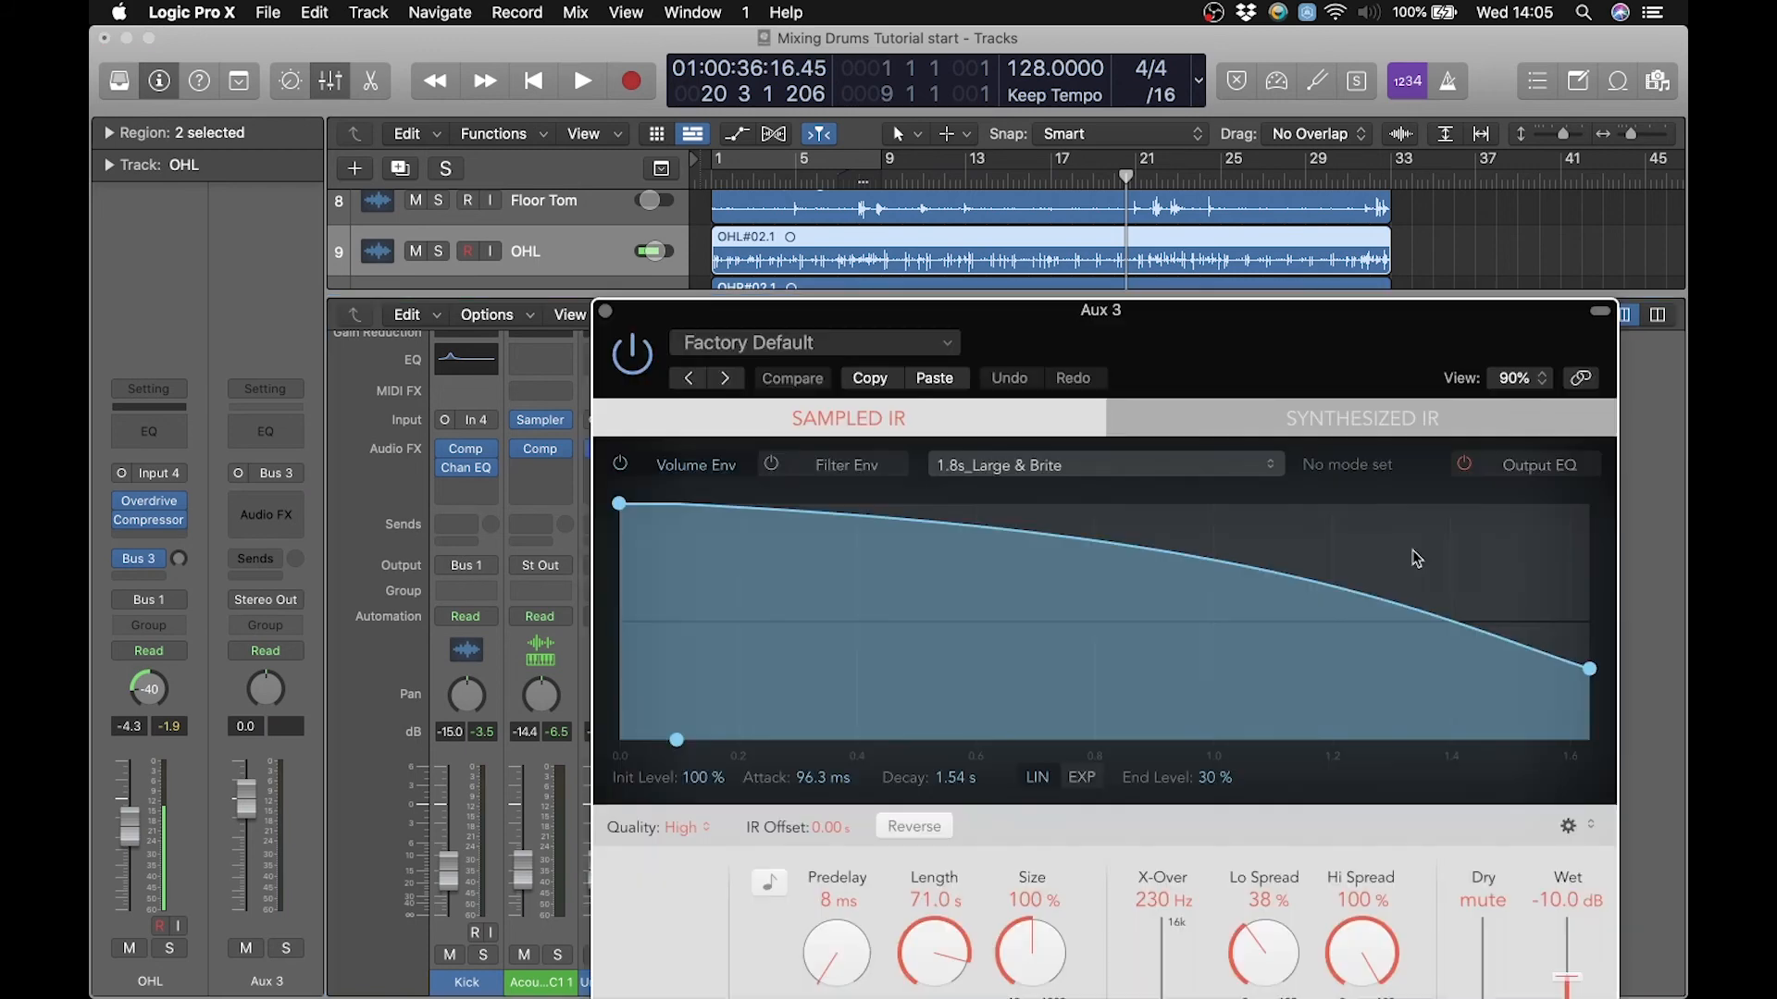
Load the 01.8s Bright Chamber preset from the large room spaces in Space Designer on Aux 3 and close the plug-in.
left_click_drag(1305, 337, 1303, 598)
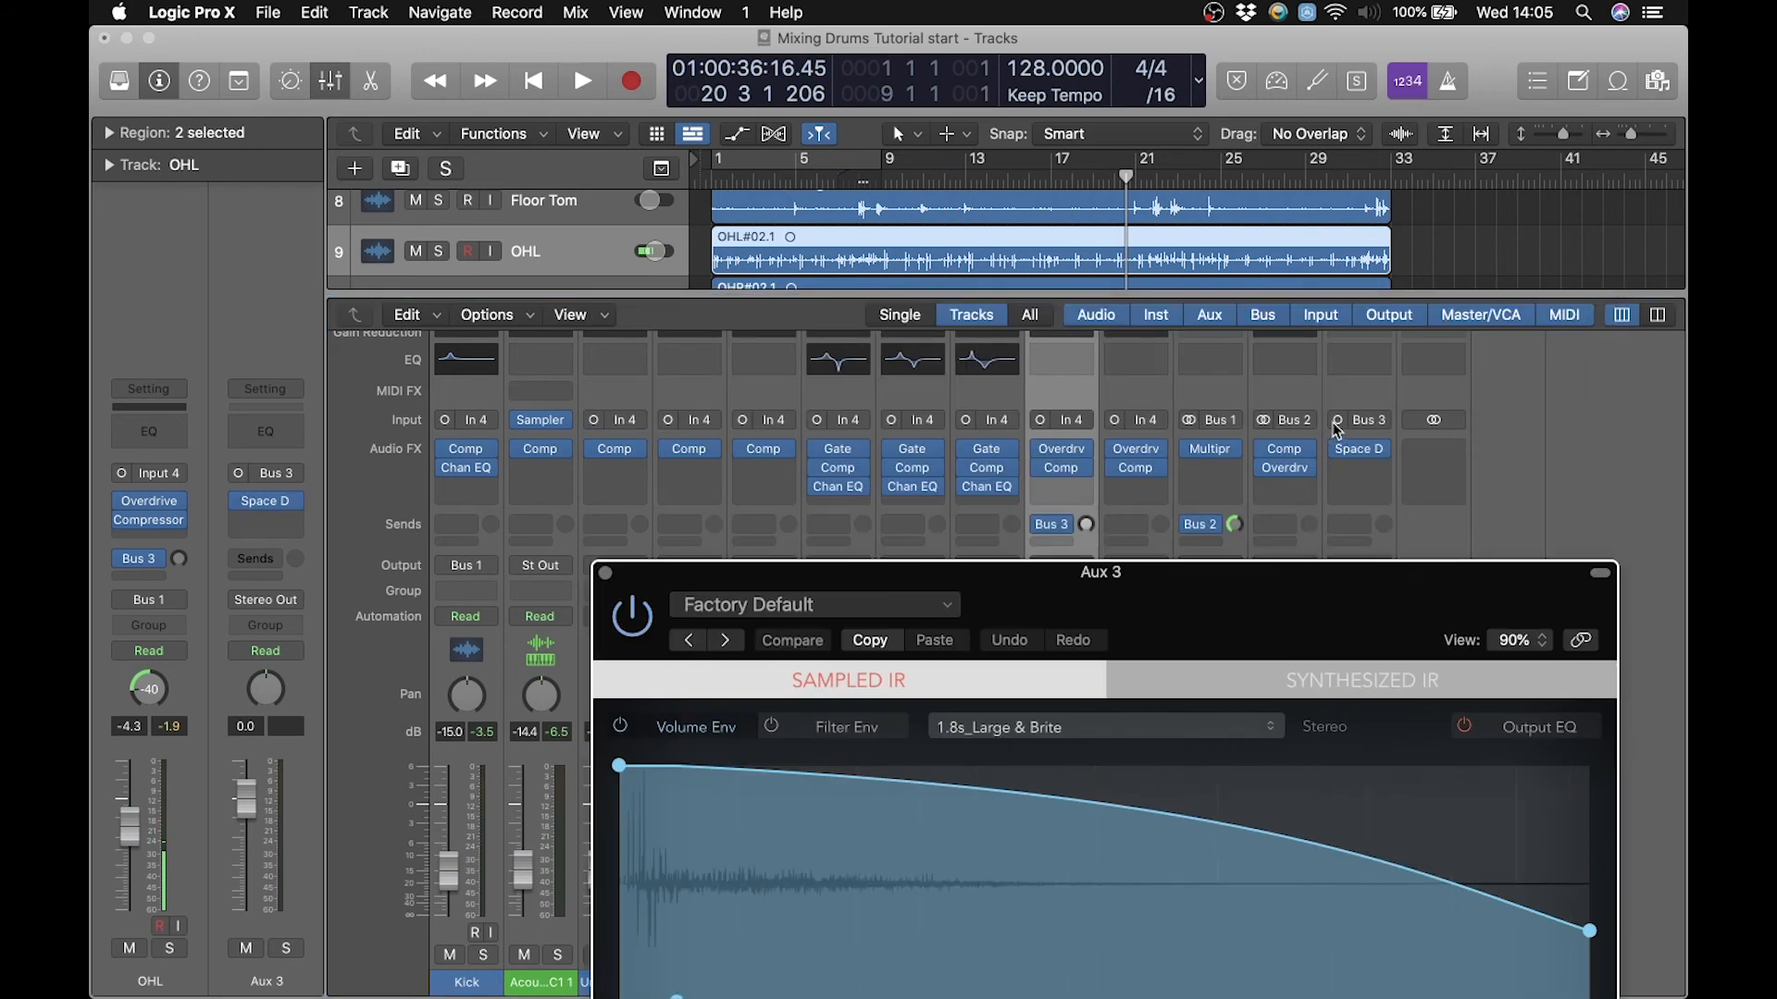
key("super+w")
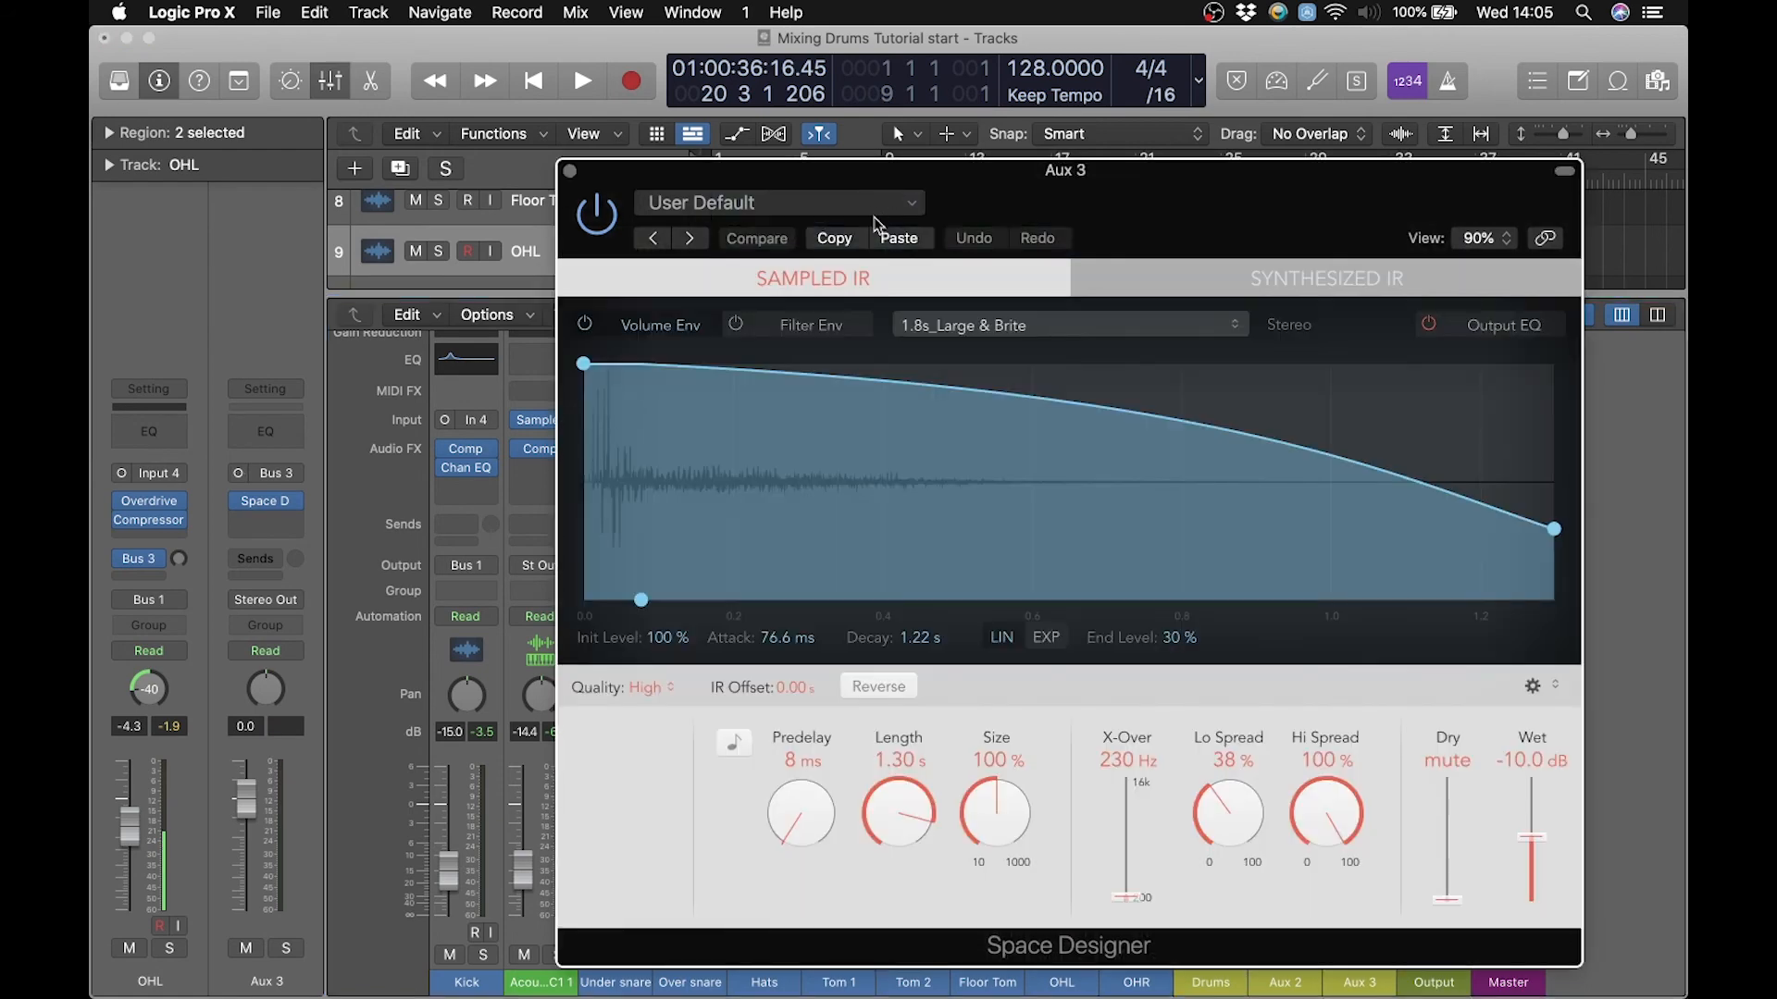
left_click(879, 211)
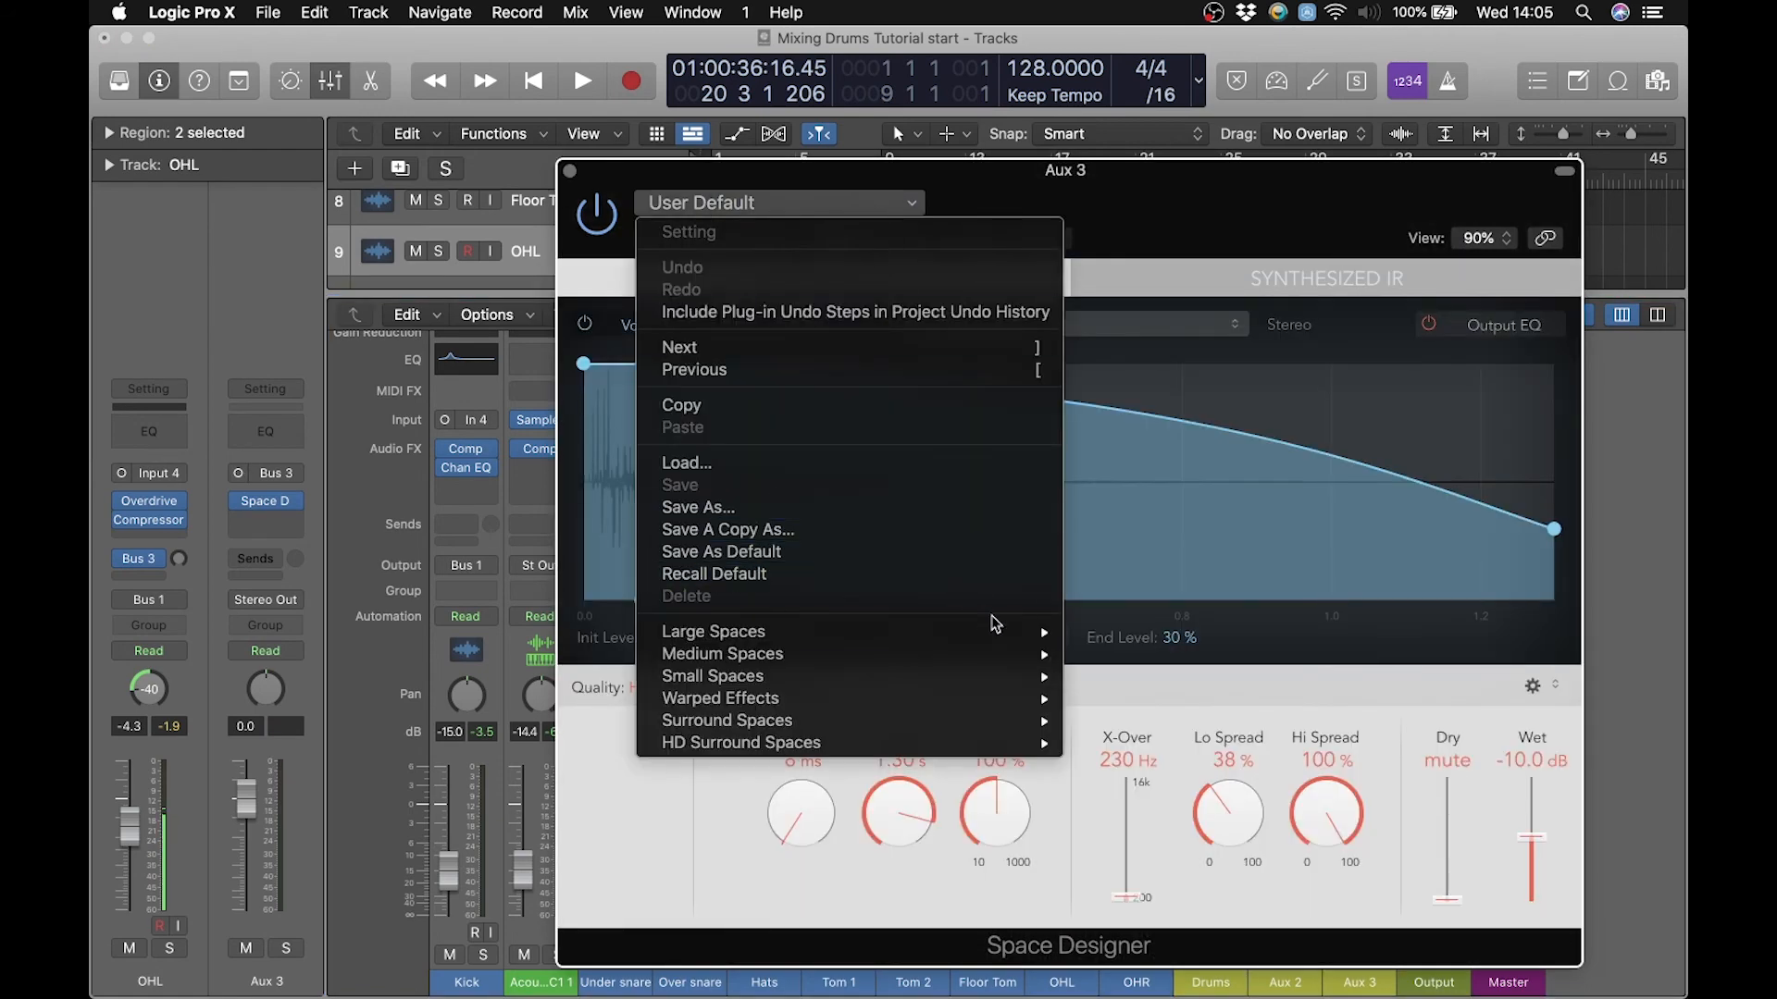
mouse_move(1002, 633)
mouse_move(1191, 632)
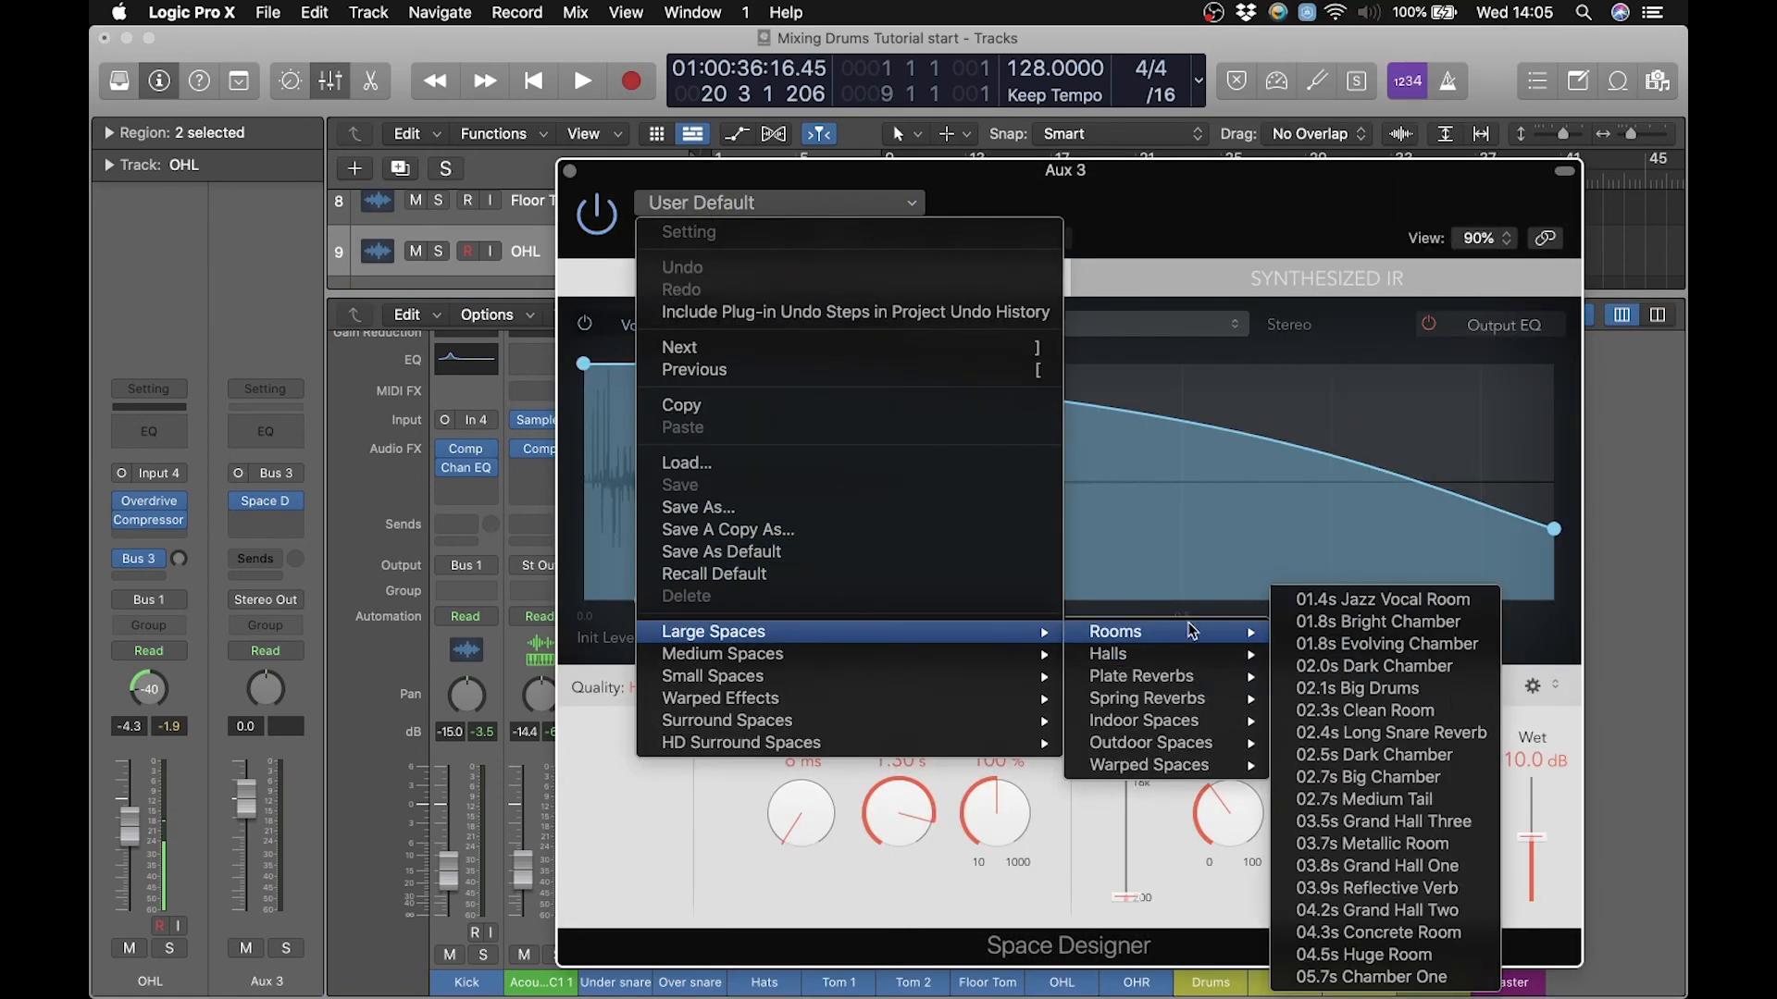
left_click(1302, 625)
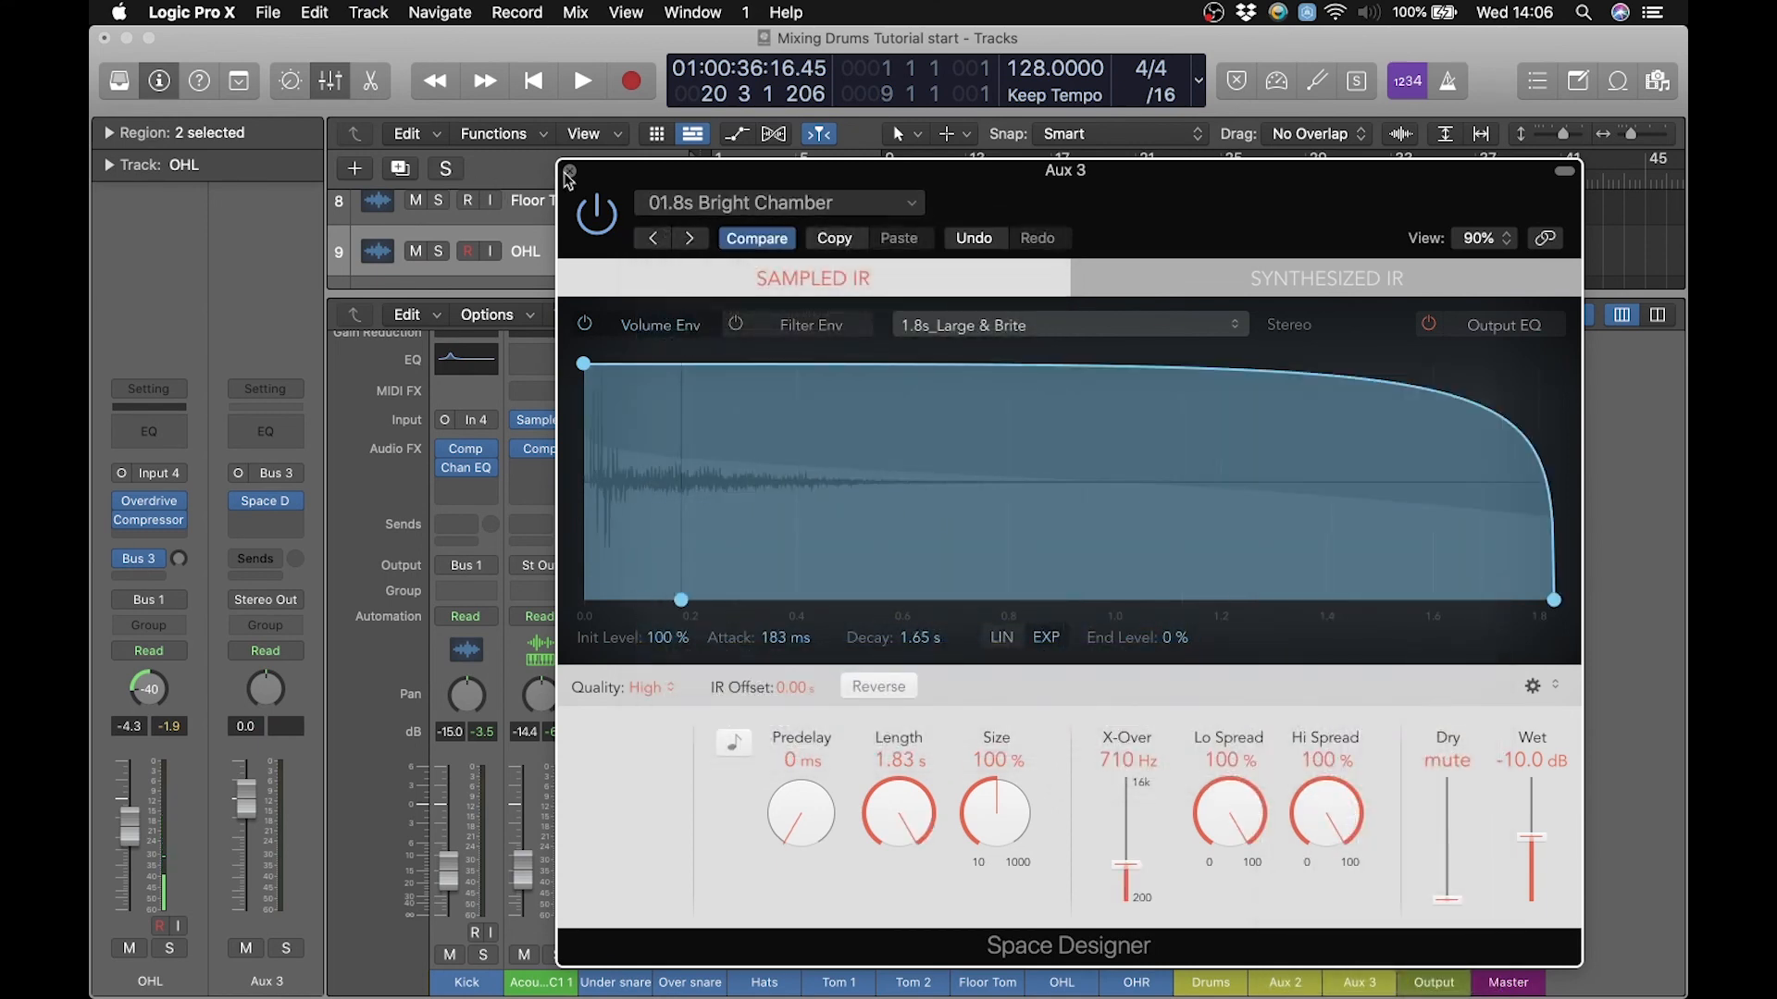
left_click(569, 172)
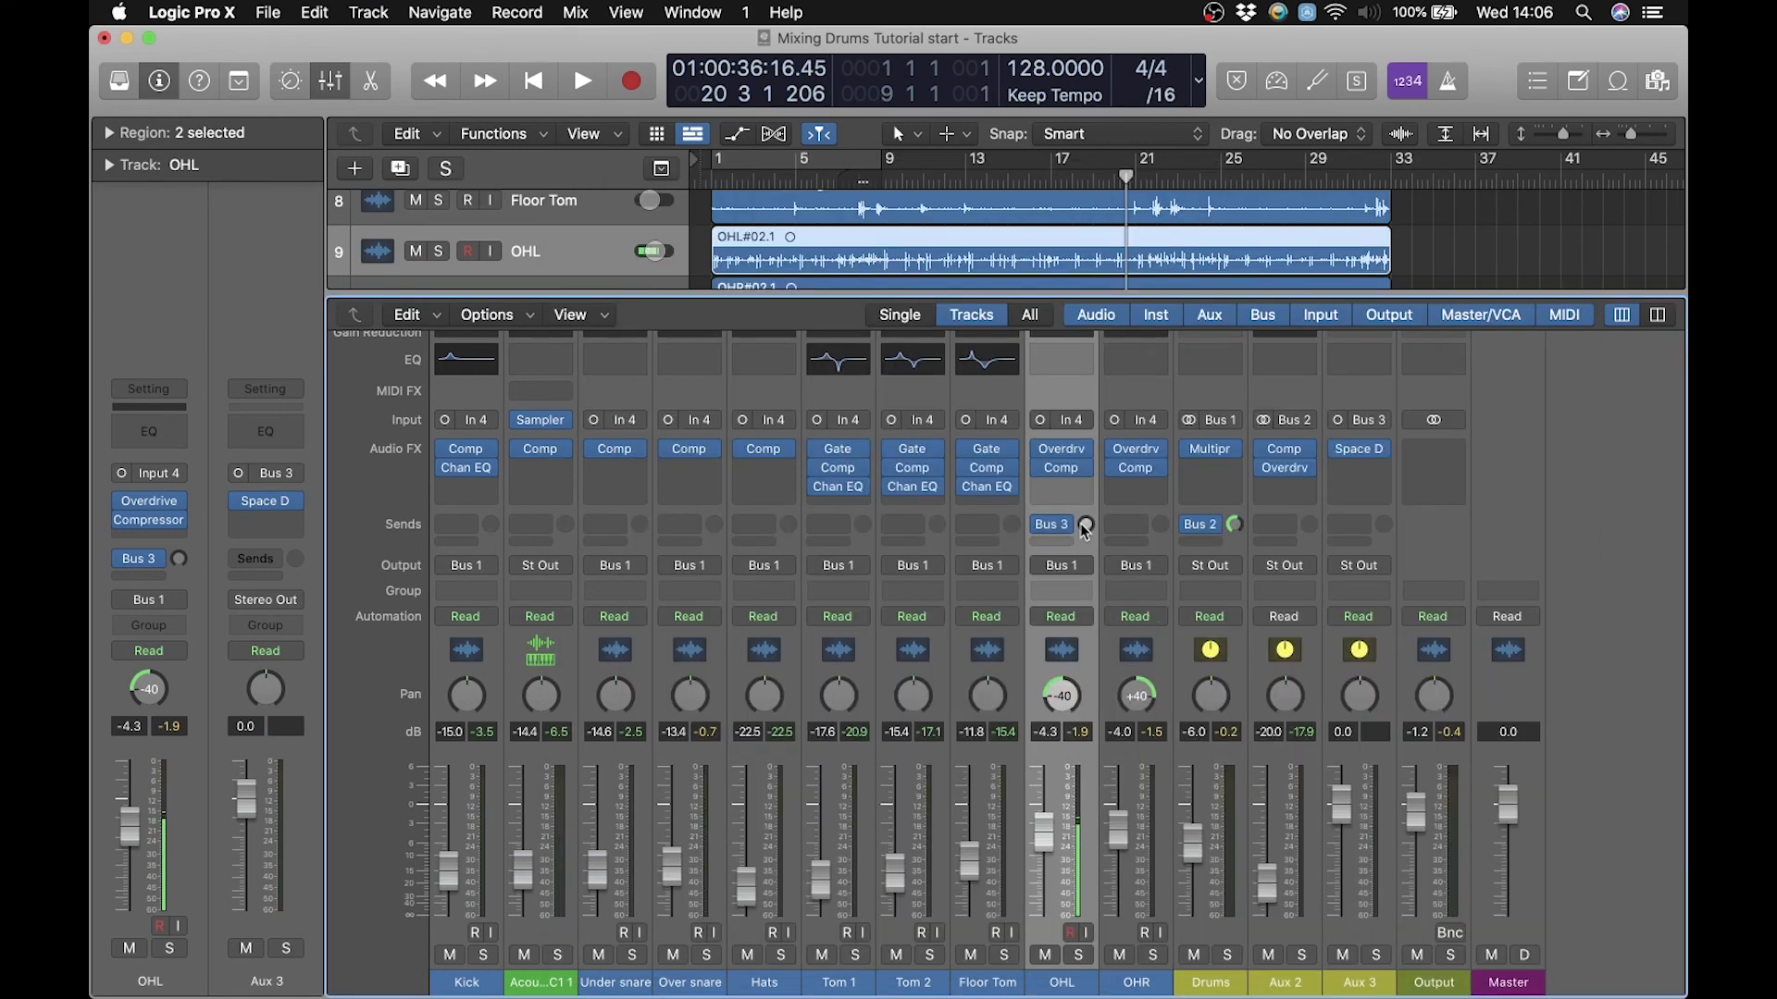
Raise the OHL channel's Bus 3 send during playback and add a Bus 3 send to the OHR channel.
left_click_drag(1085, 525, 1085, 504)
key("space")
left_click(1140, 524)
mouse_move(1173, 580)
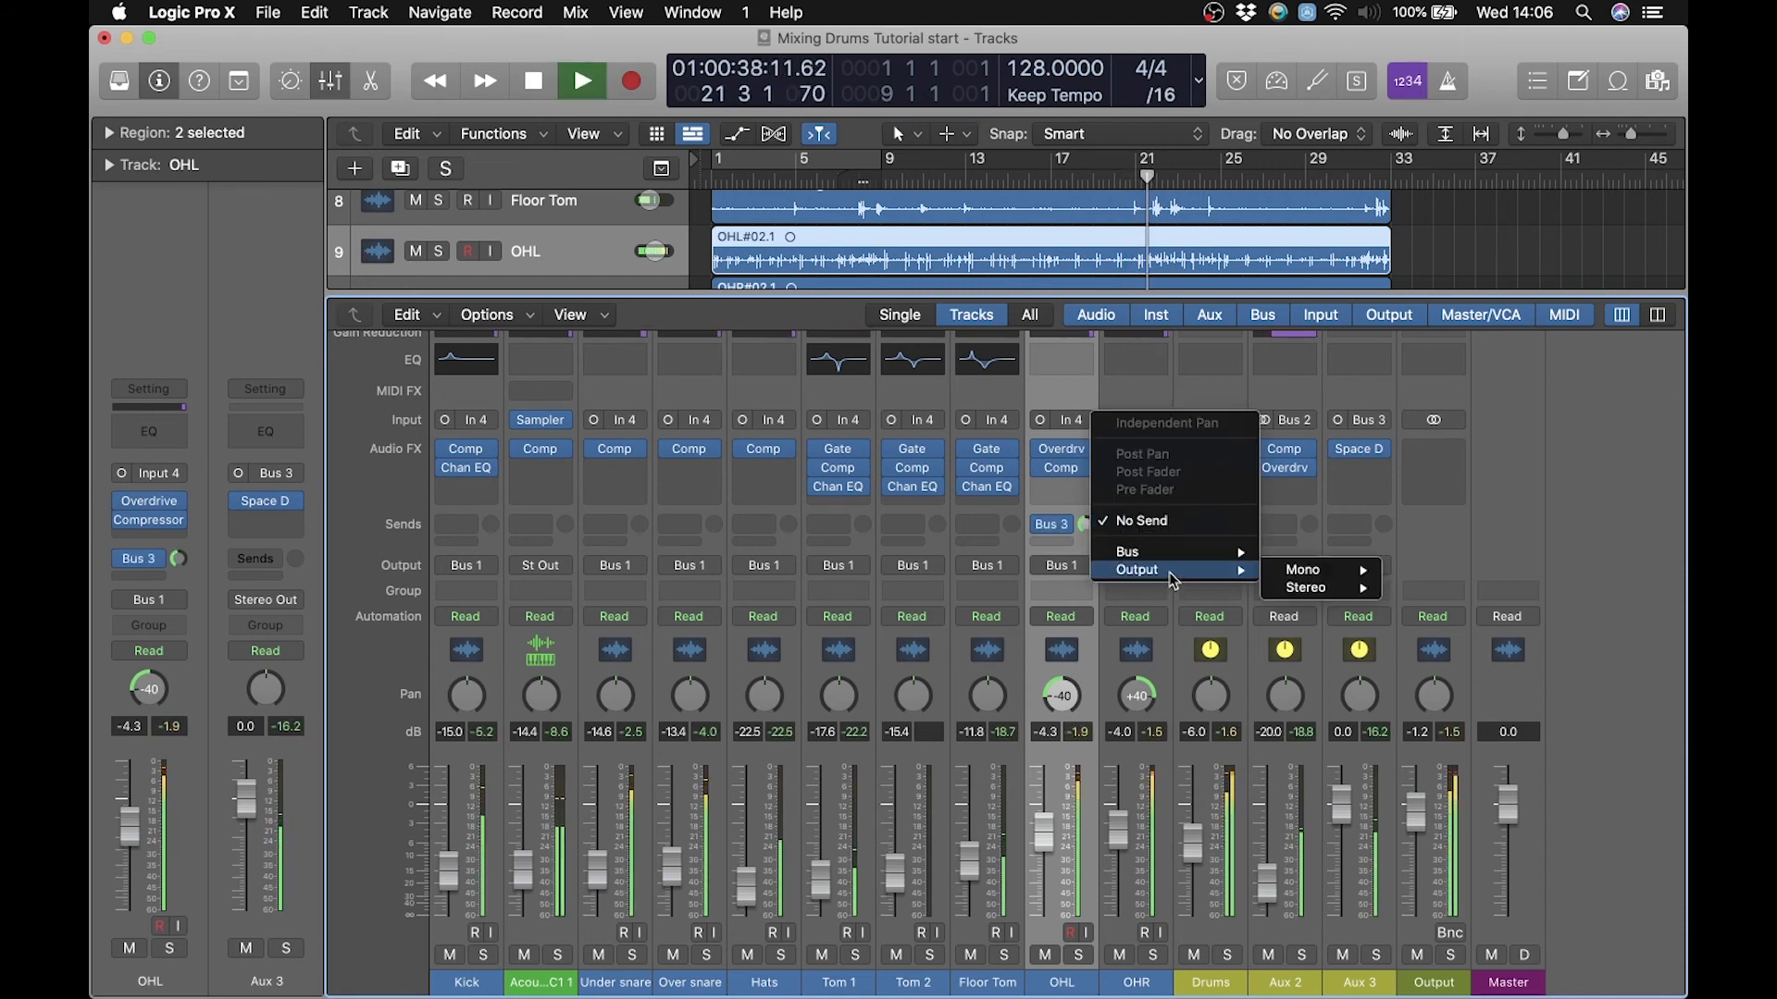
left_click(1273, 578)
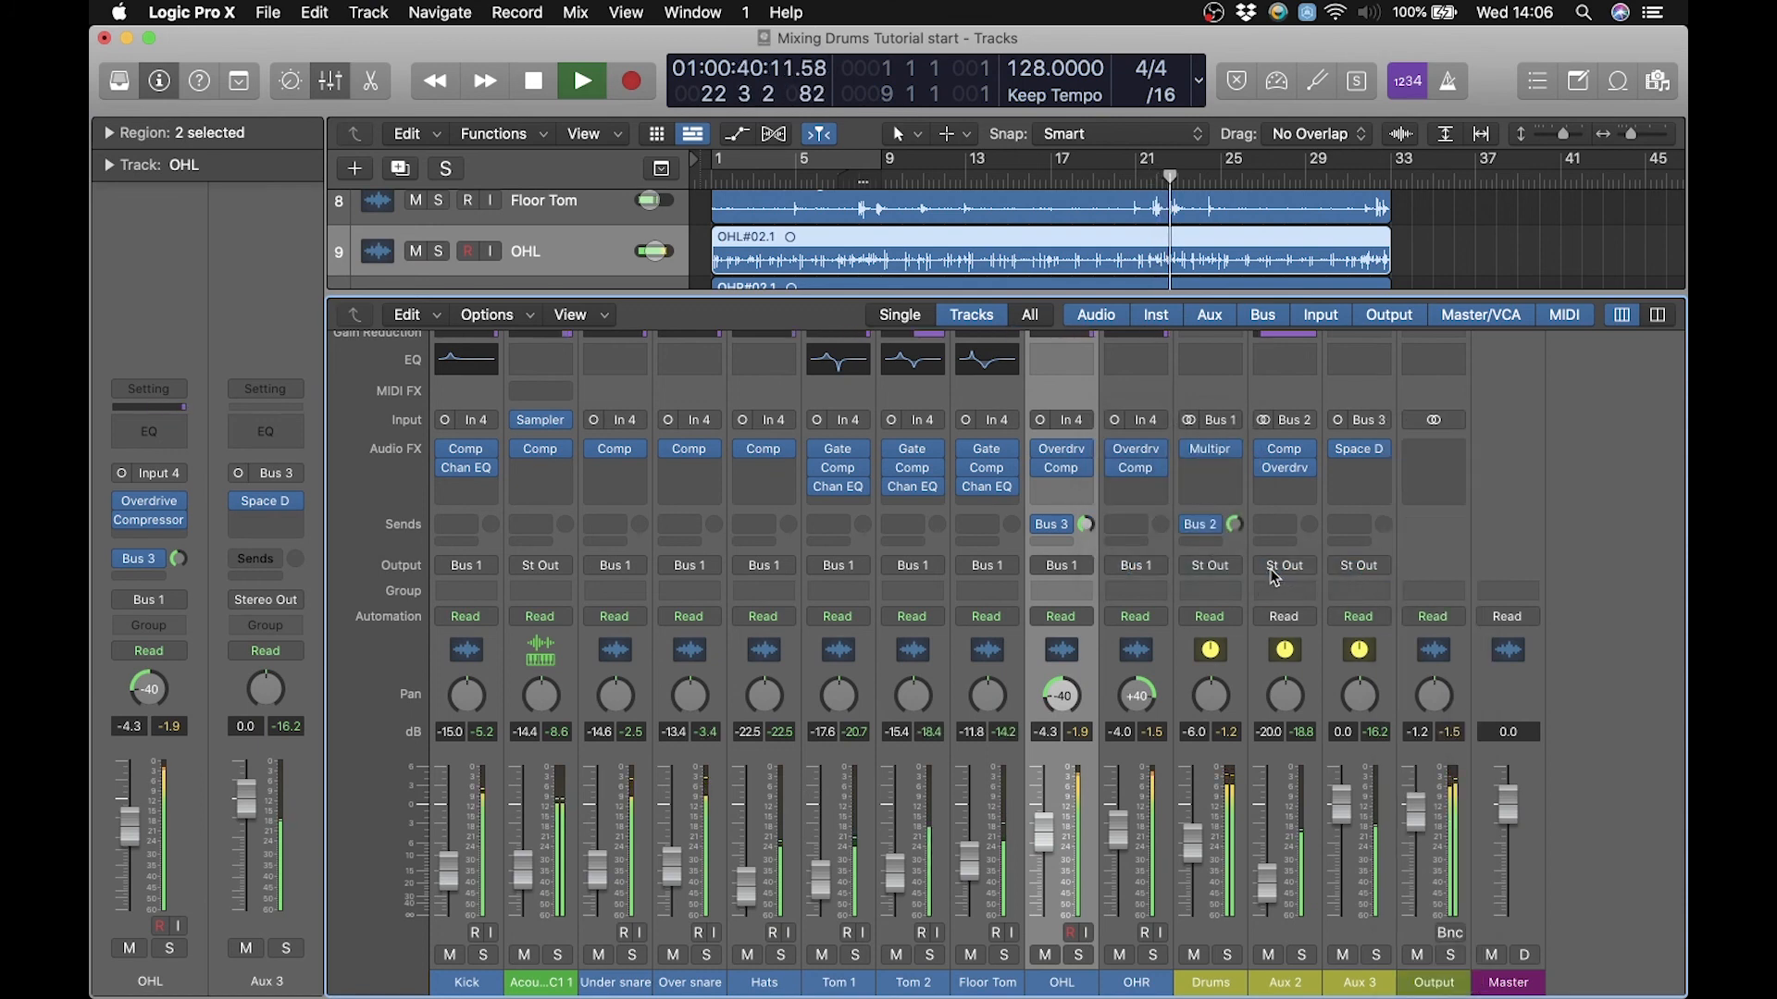
left_click(1145, 525)
mouse_move(1255, 559)
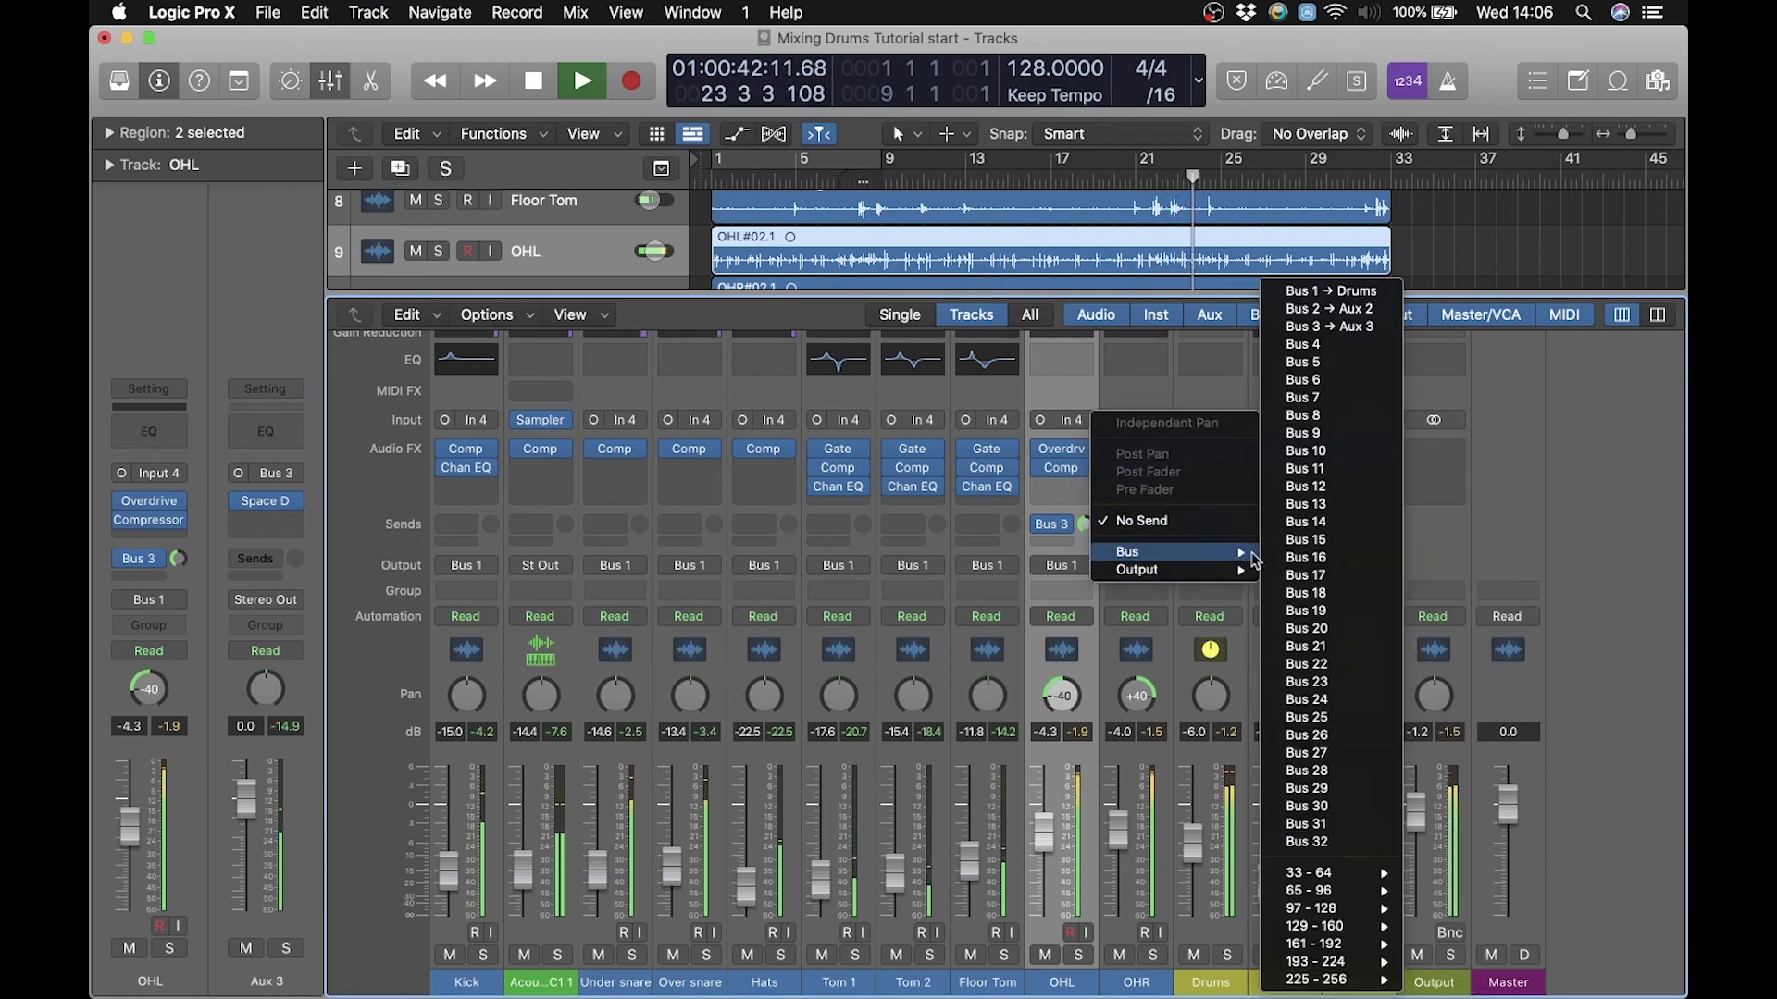
left_click(1329, 326)
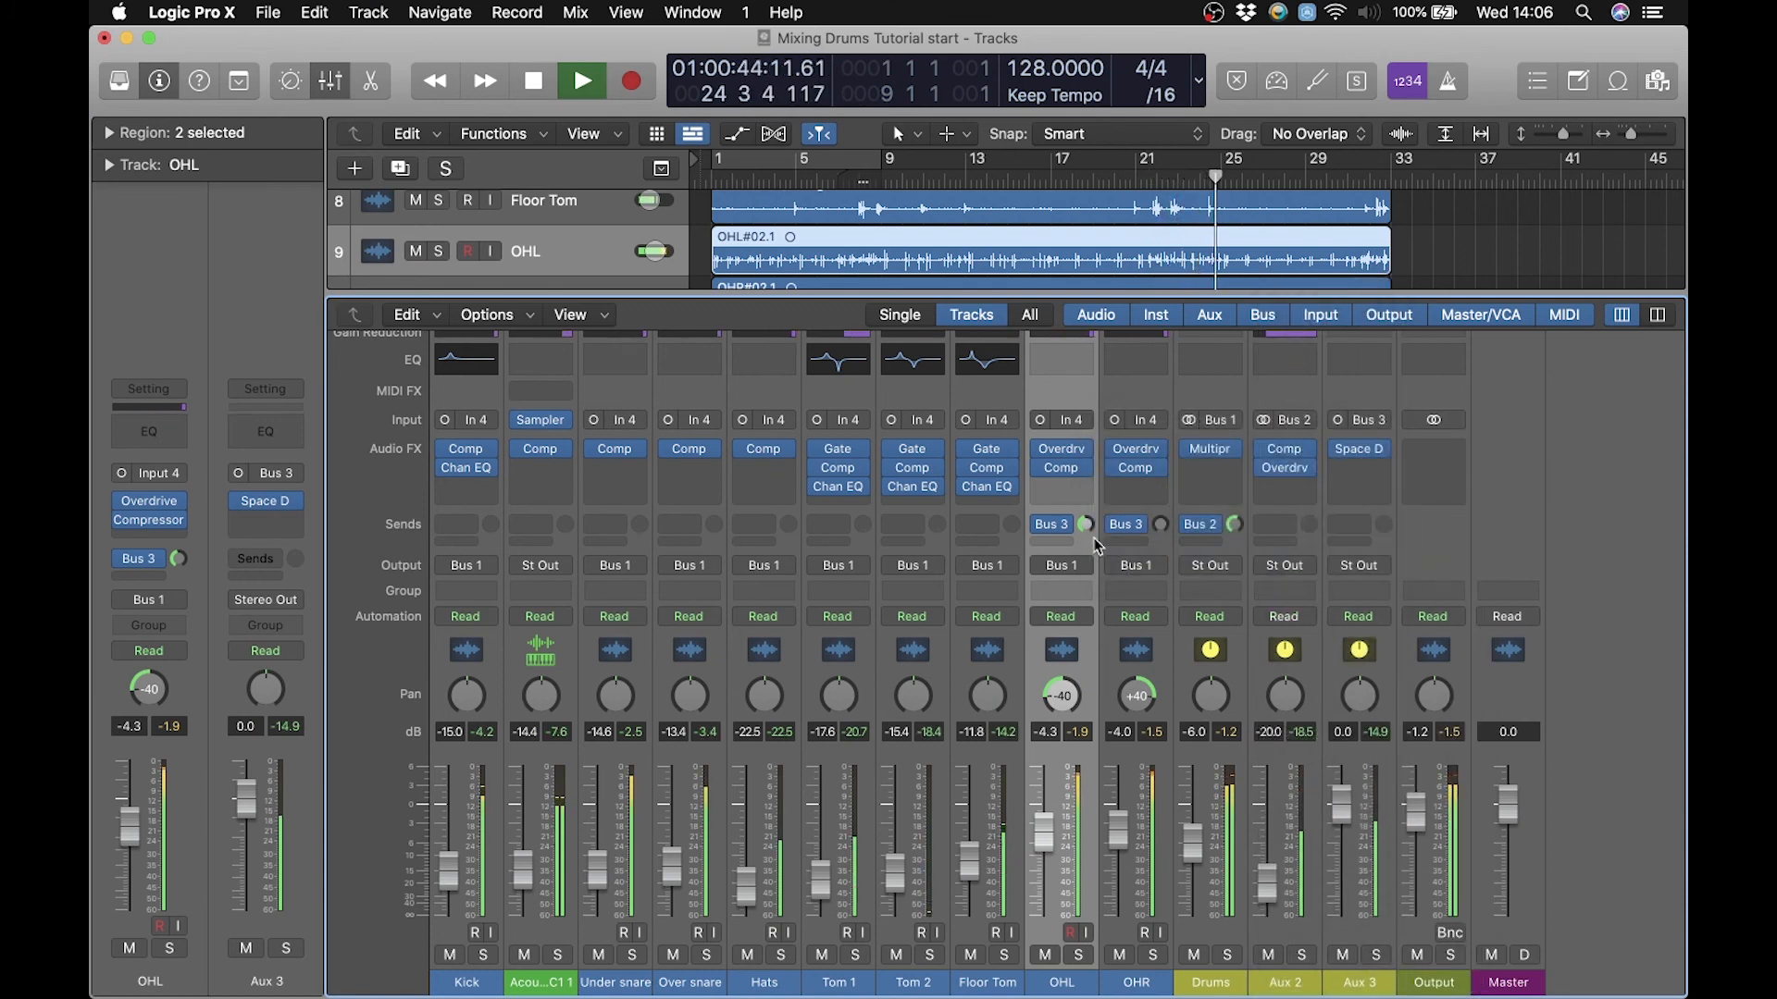
Set the Bus 3 send levels to about -18.8 dB on OHL and about -23.9 dB on OHR during playback.
left_click_drag(1085, 525, 1085, 537)
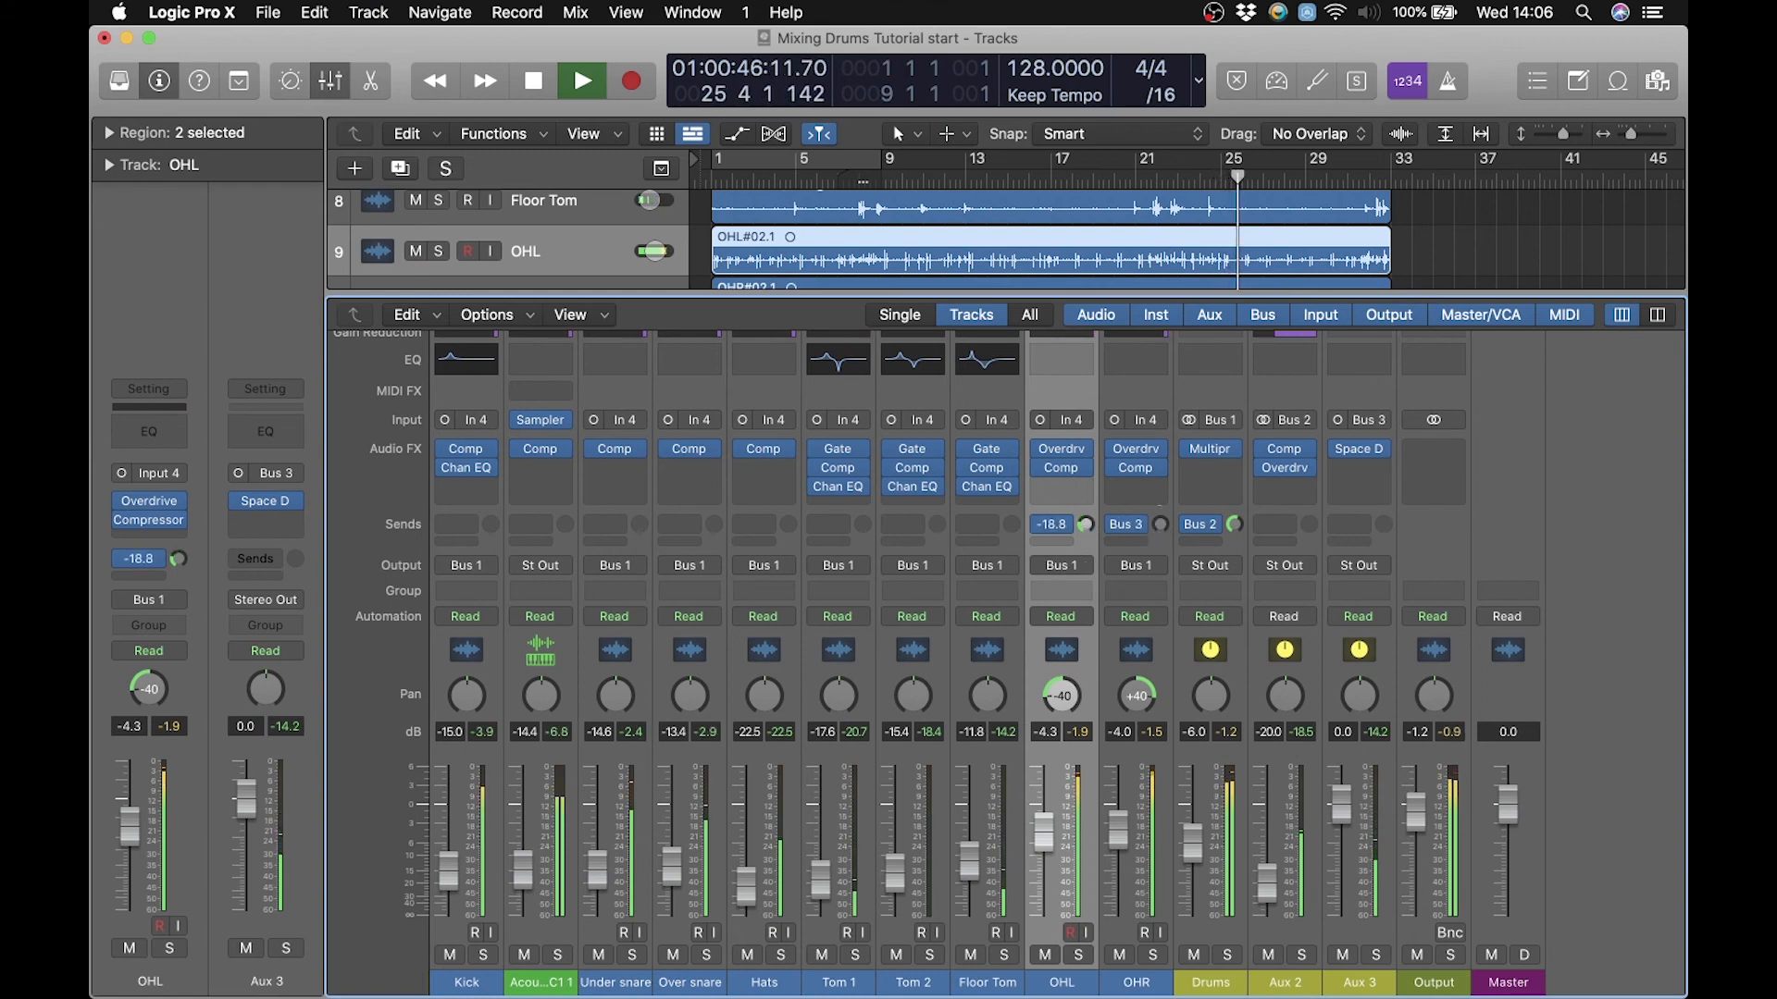
mouse_move(1159, 525)
left_mouse_down()
mouse_move(1086, 530)
mouse_move(1164, 544)
left_mouse_up()
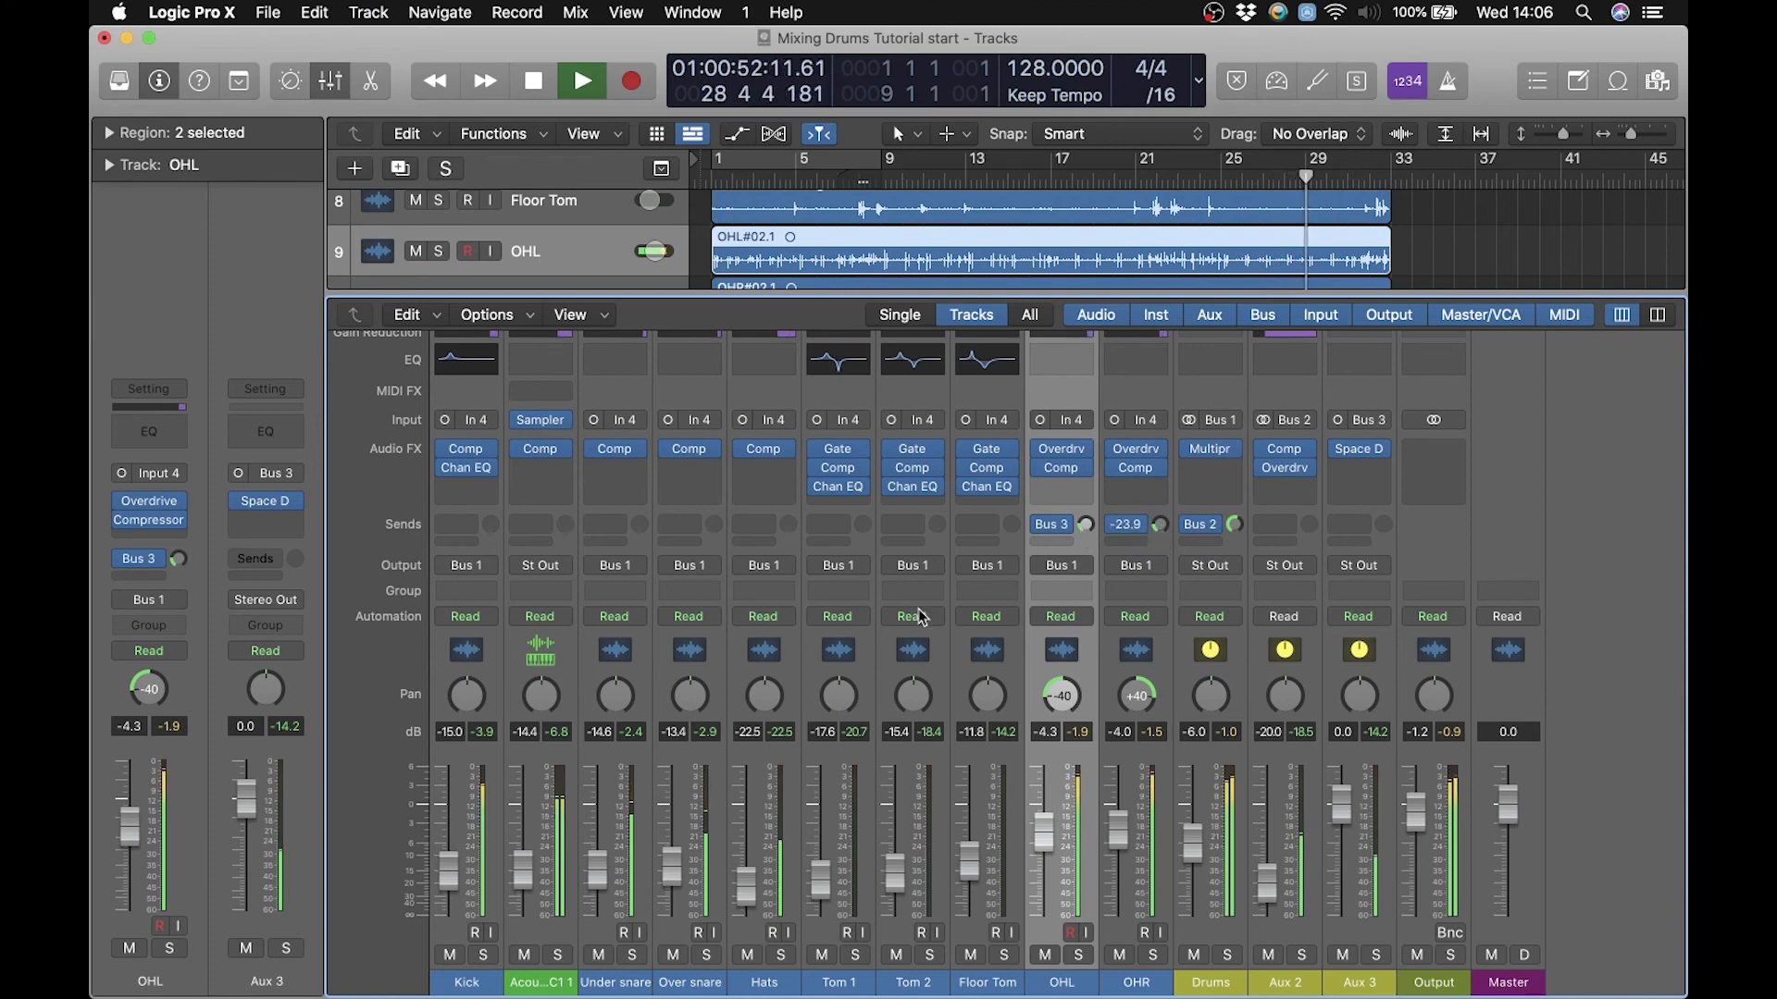
key("space")
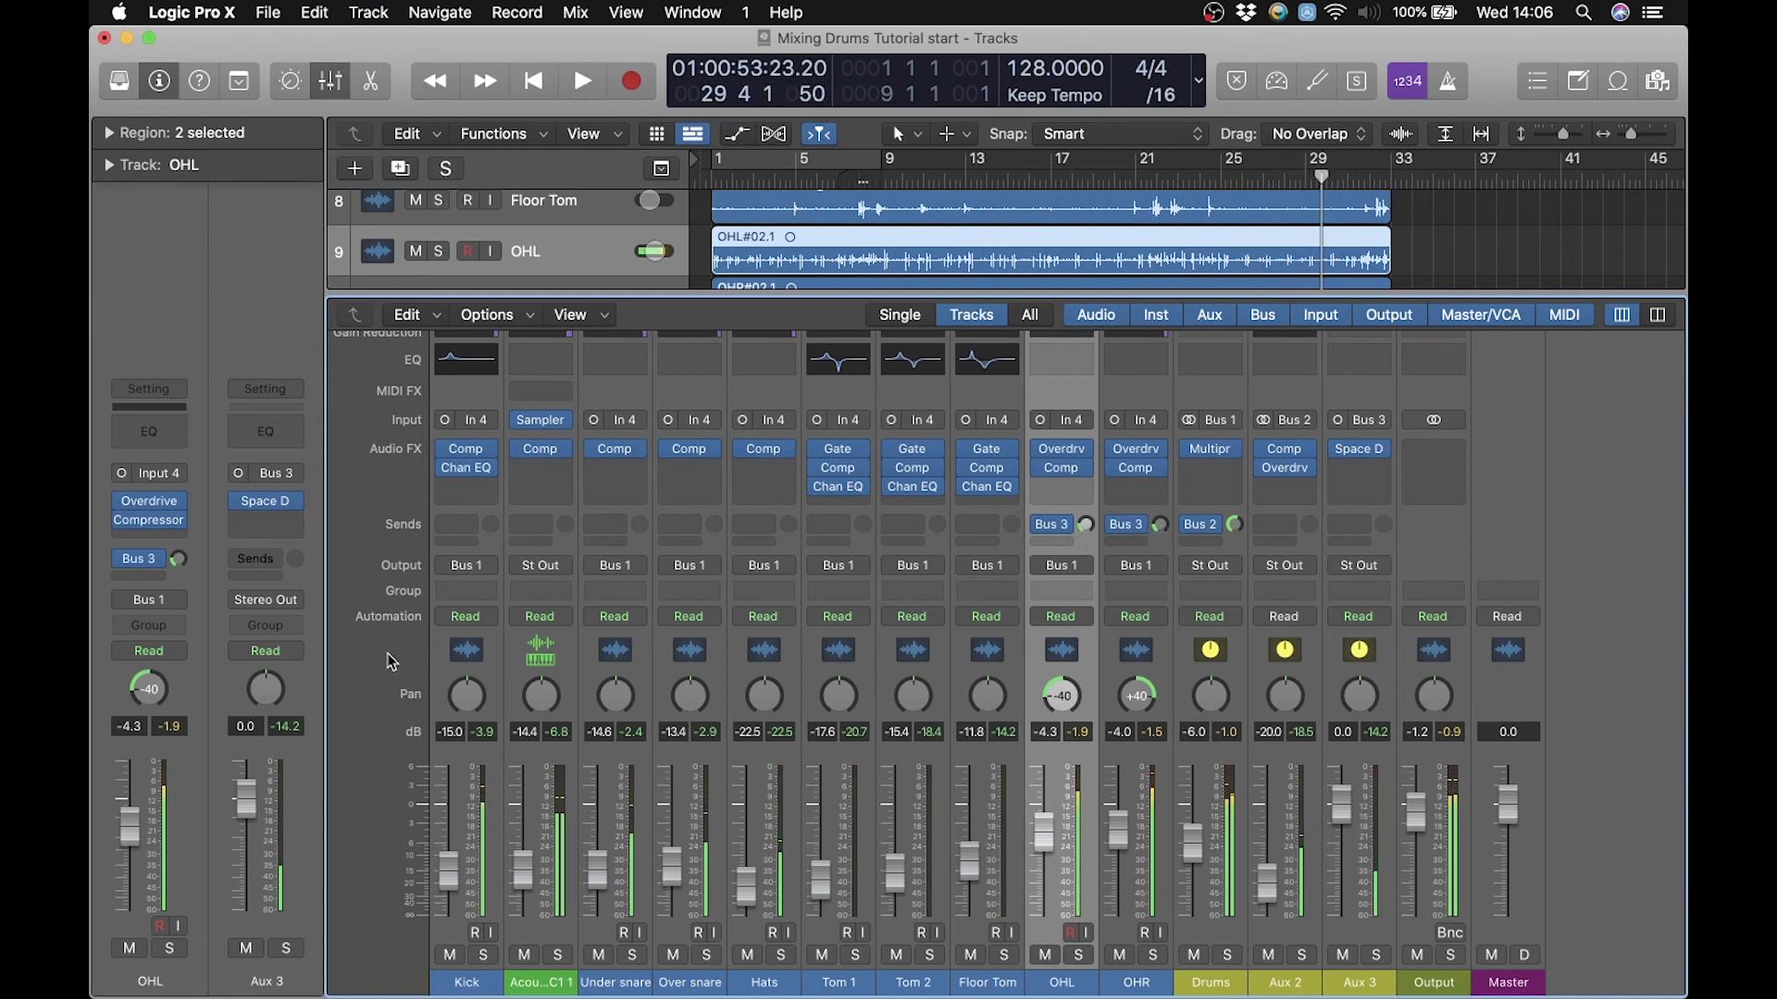
Add sends to Bus 3 from the Under snare and Over snare channels.
left_click(606, 524)
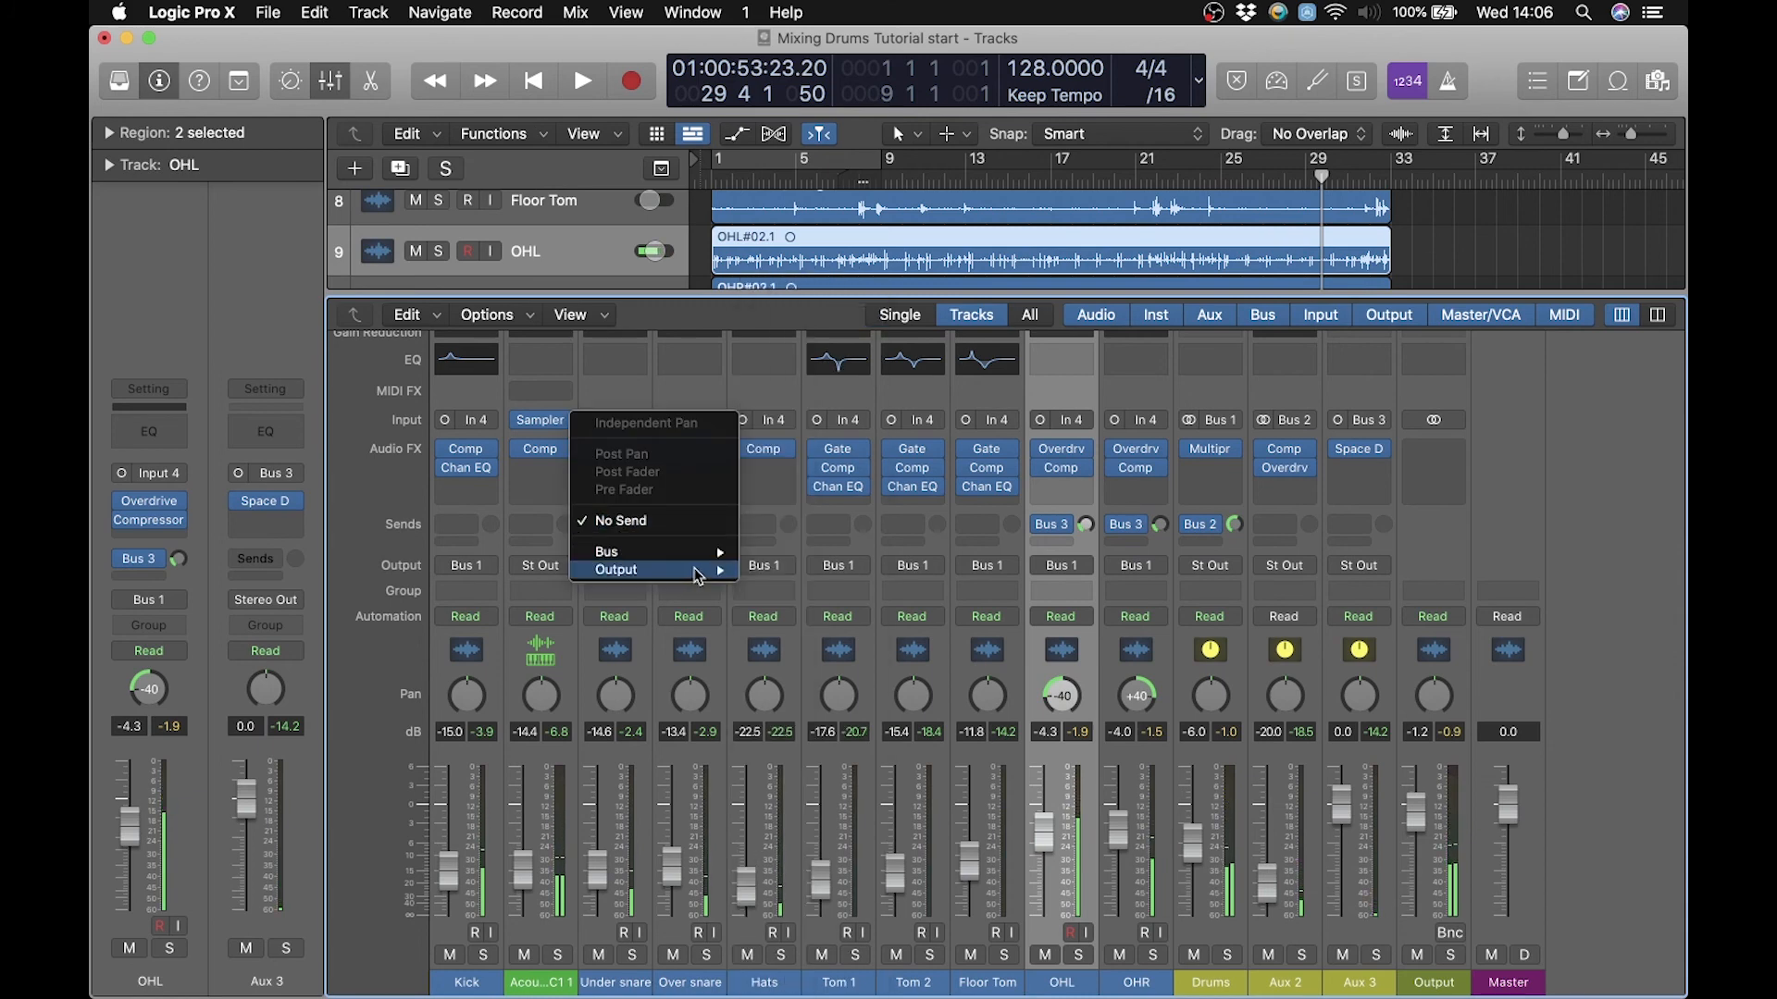
mouse_move(708, 553)
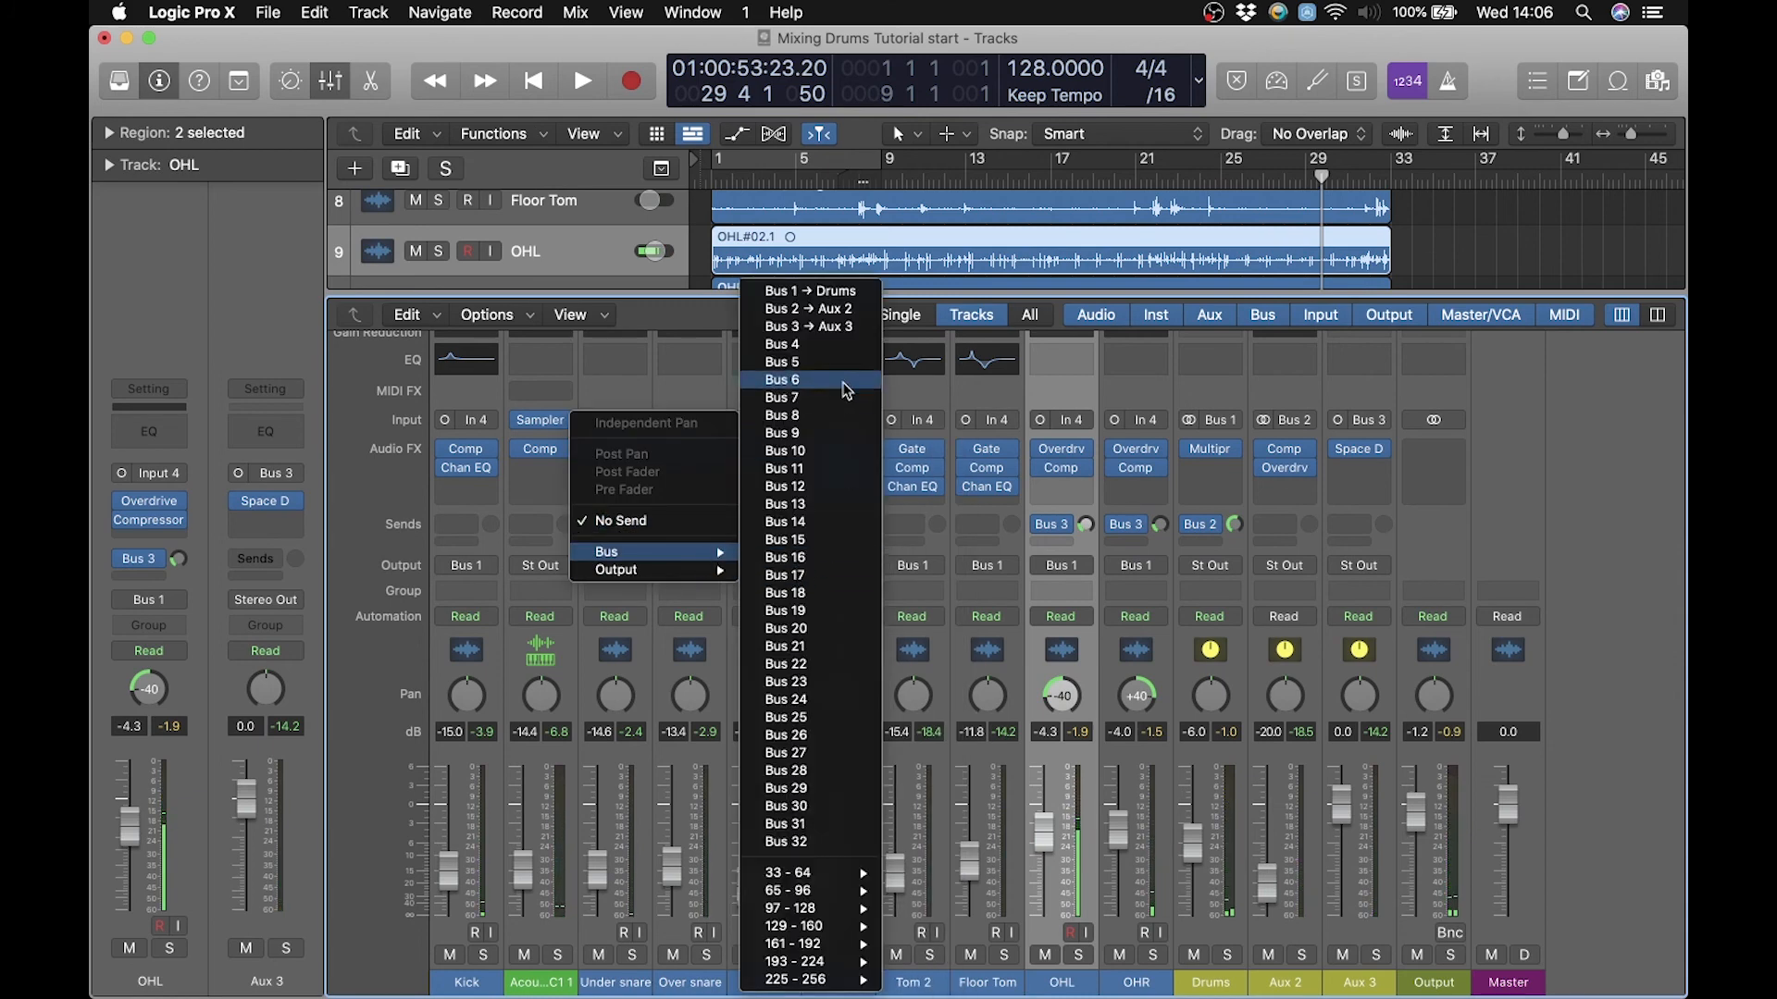
left_click(809, 326)
left_click(687, 525)
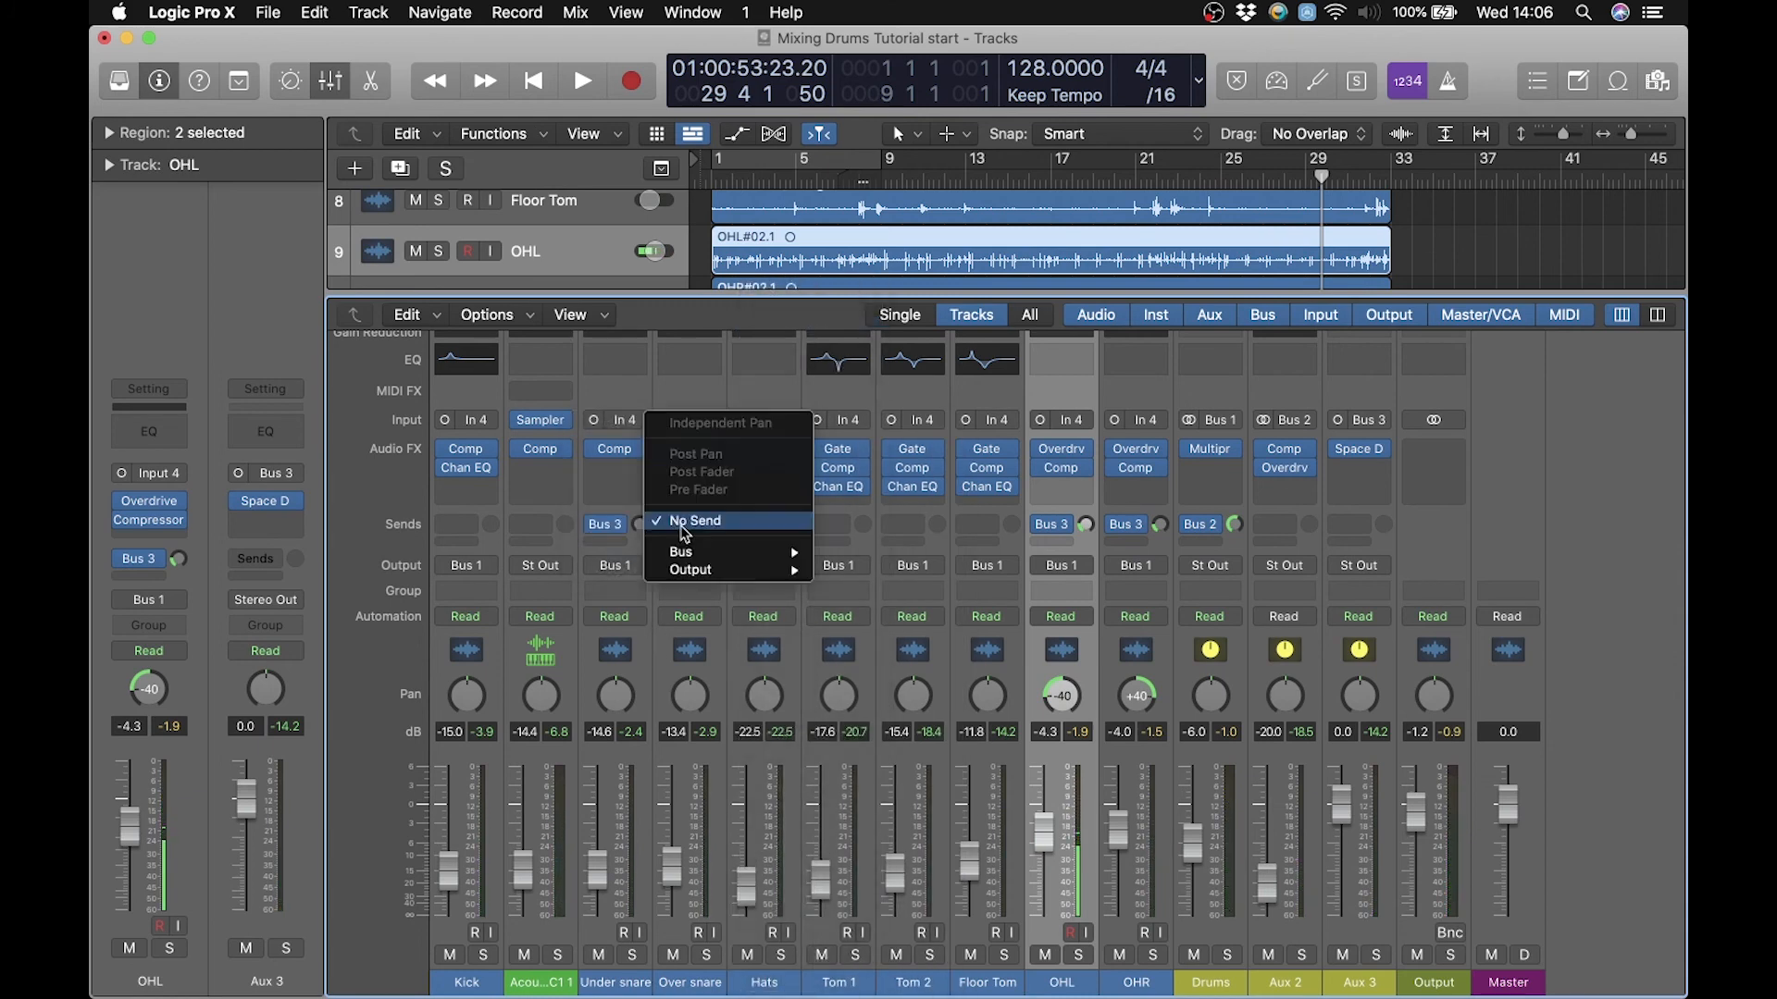
mouse_move(731, 552)
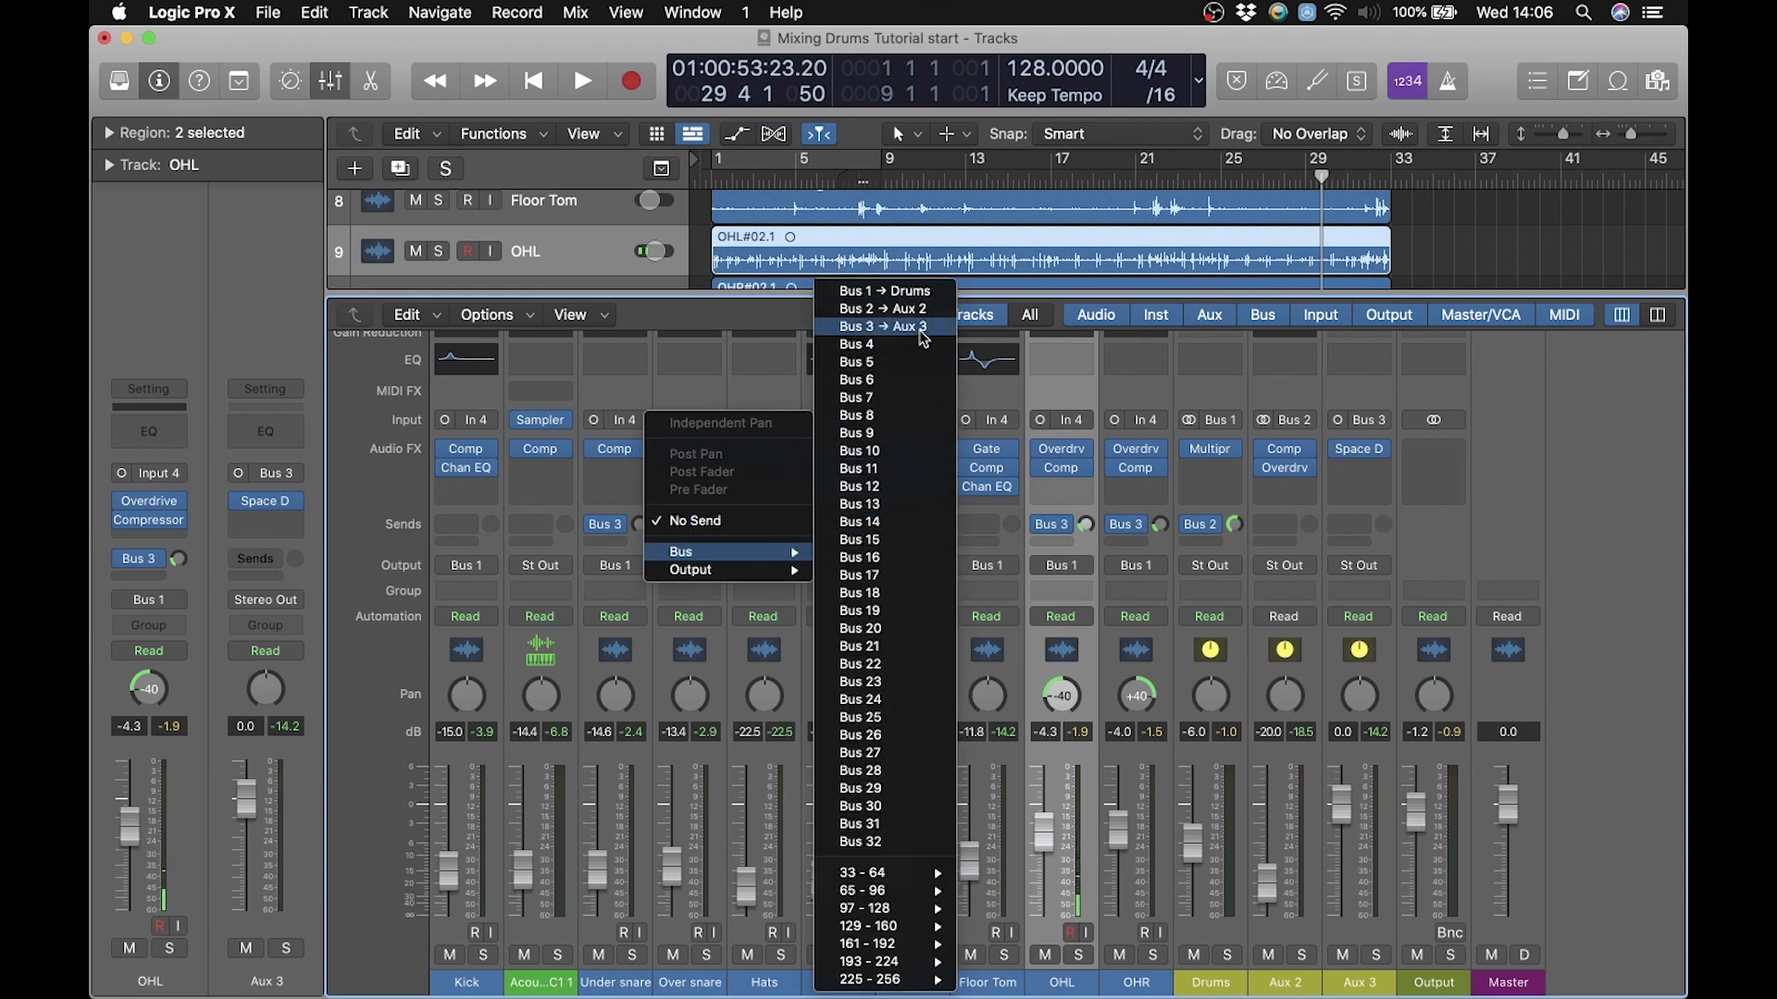
left_click(902, 339)
Play the mix and raise the snare reverb sends, with Over snare at about -17.5 dB and a modest level on Under snare.
key("space")
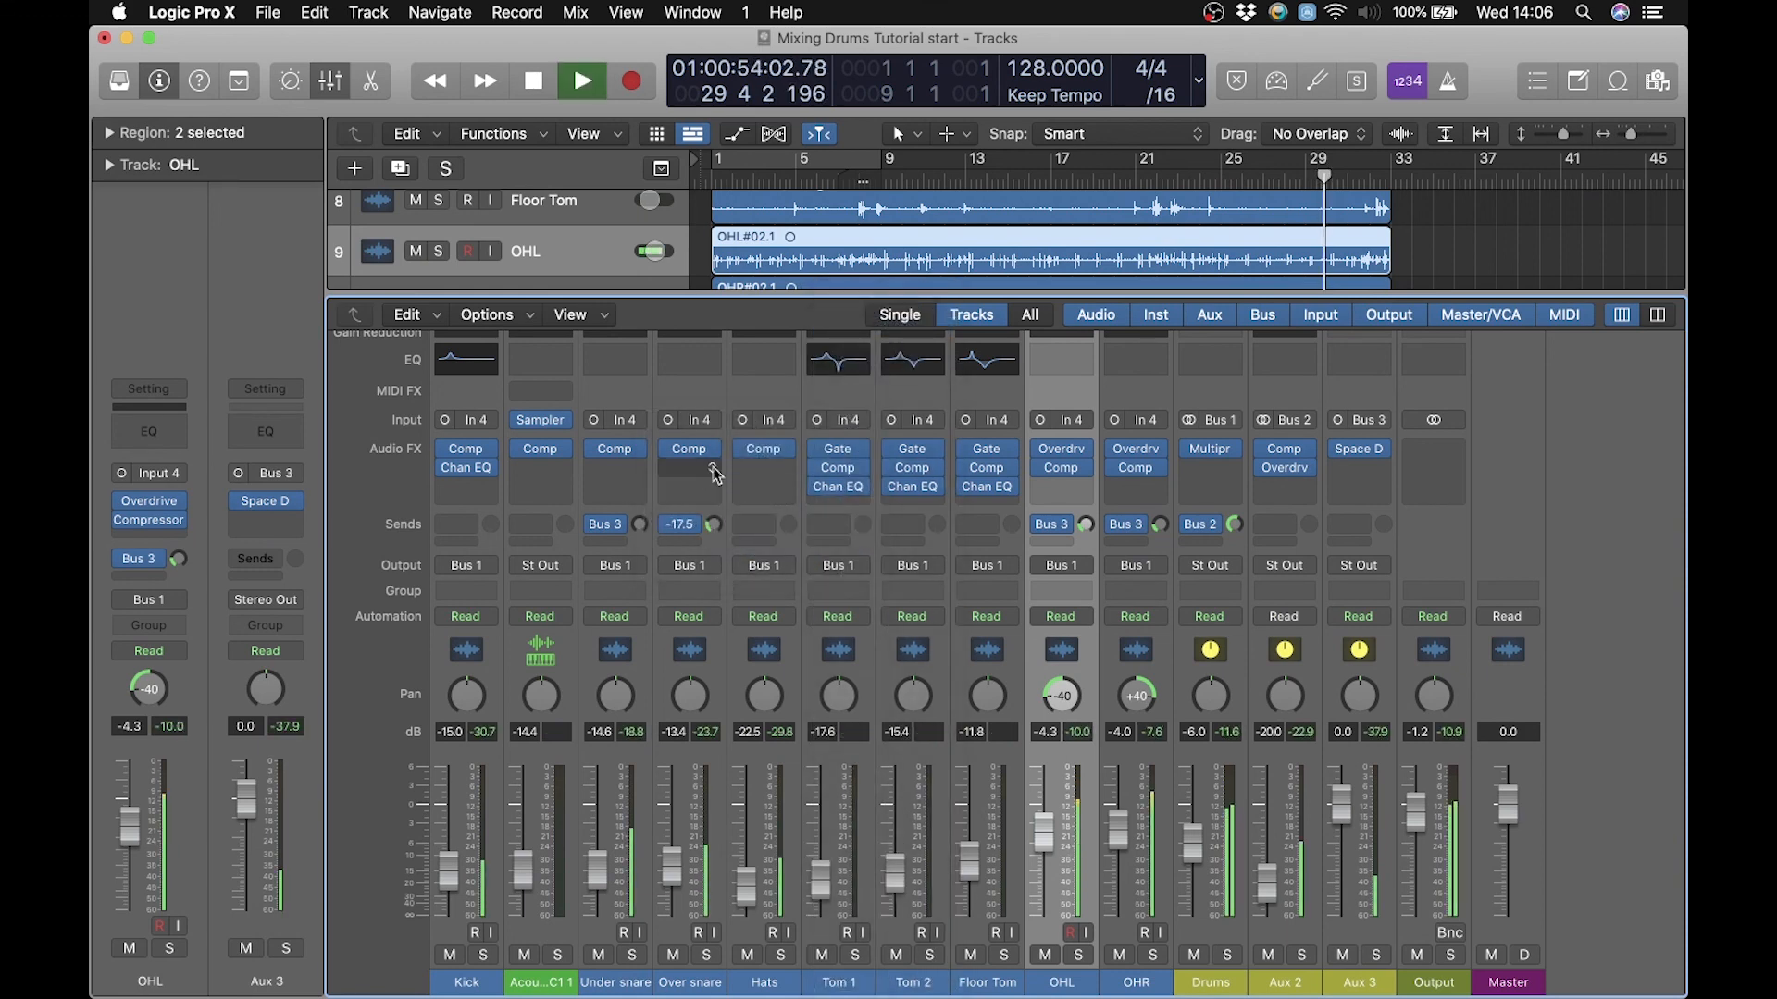
left_click_drag(713, 528, 641, 490)
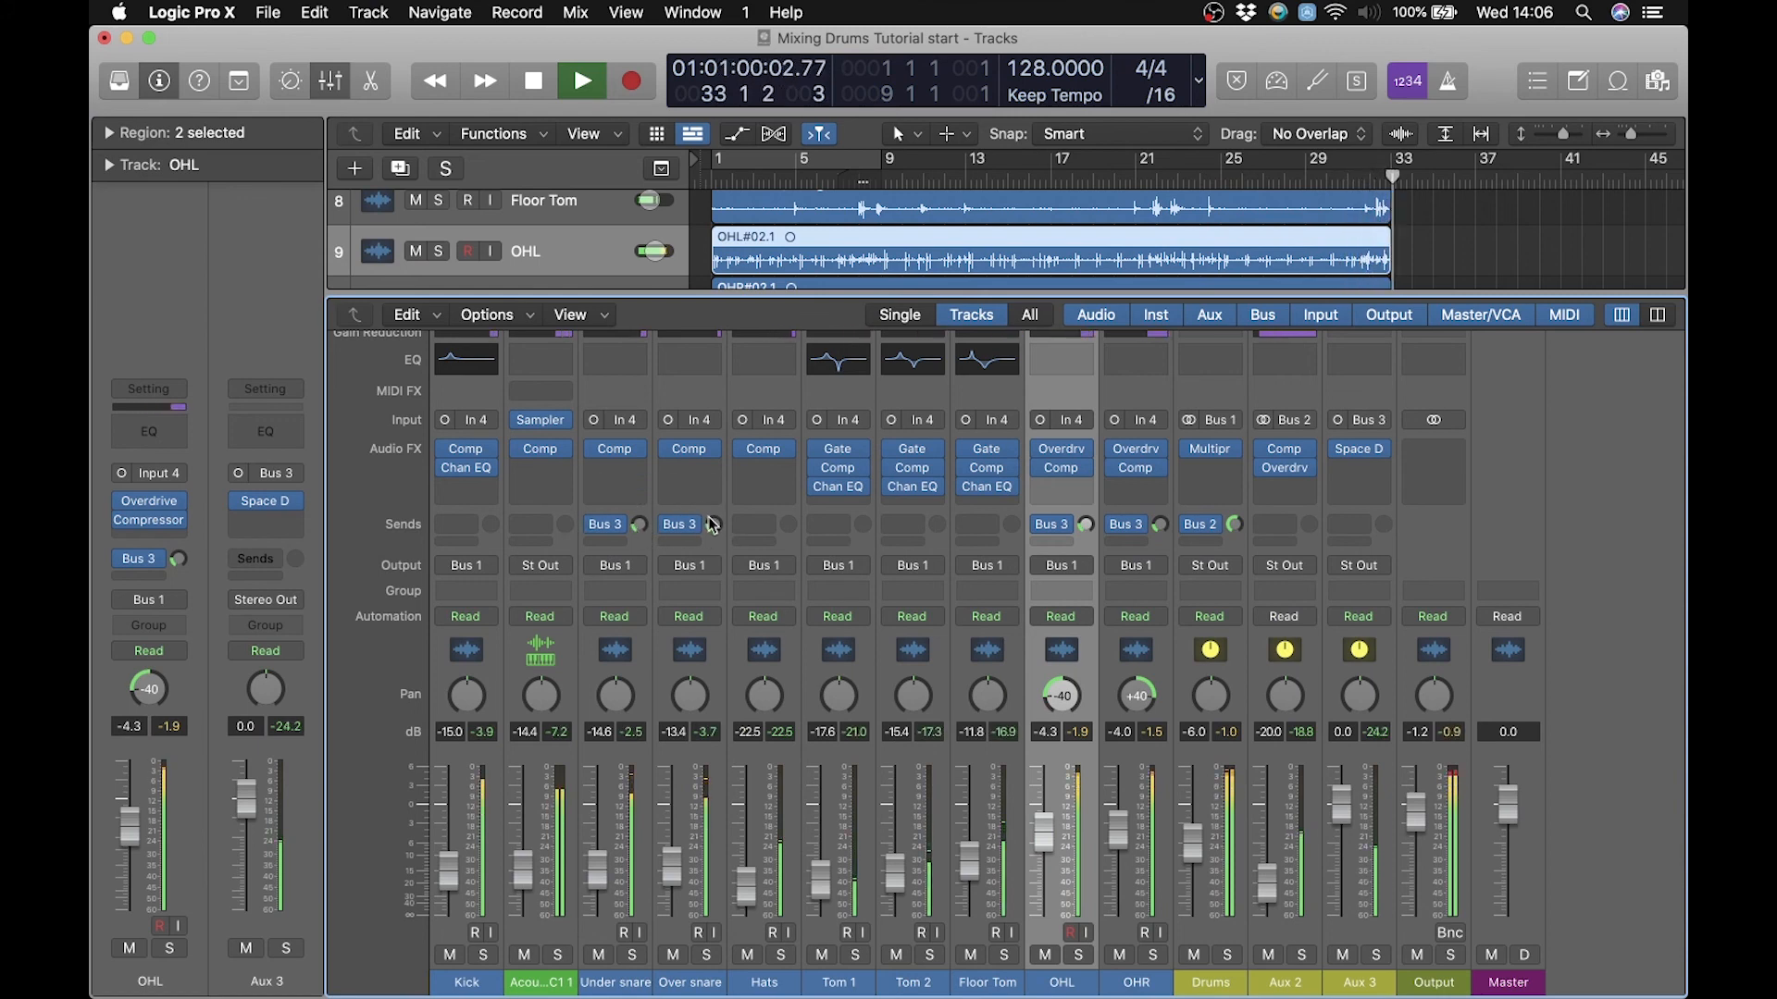
mouse_move(694, 528)
key("space")
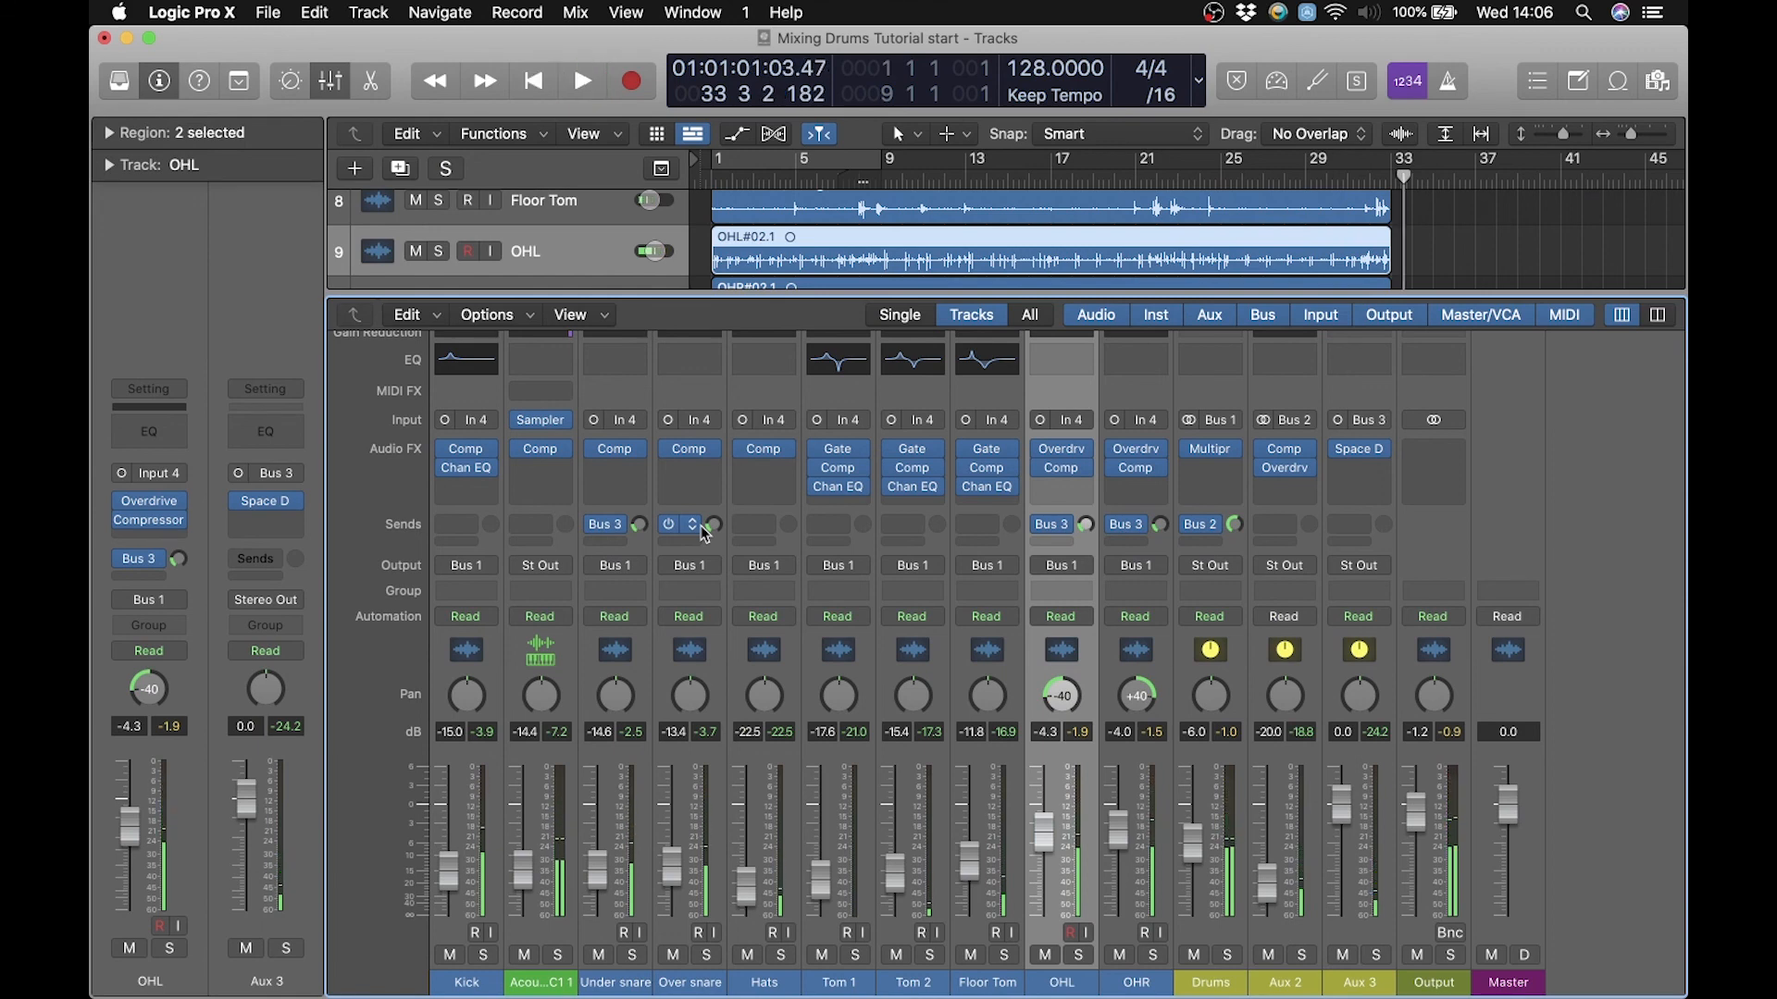
Play from the start with exaggerated snare reverb sends, Under snare at about +4.8 dB, and bring both sends back down.
key("Return")
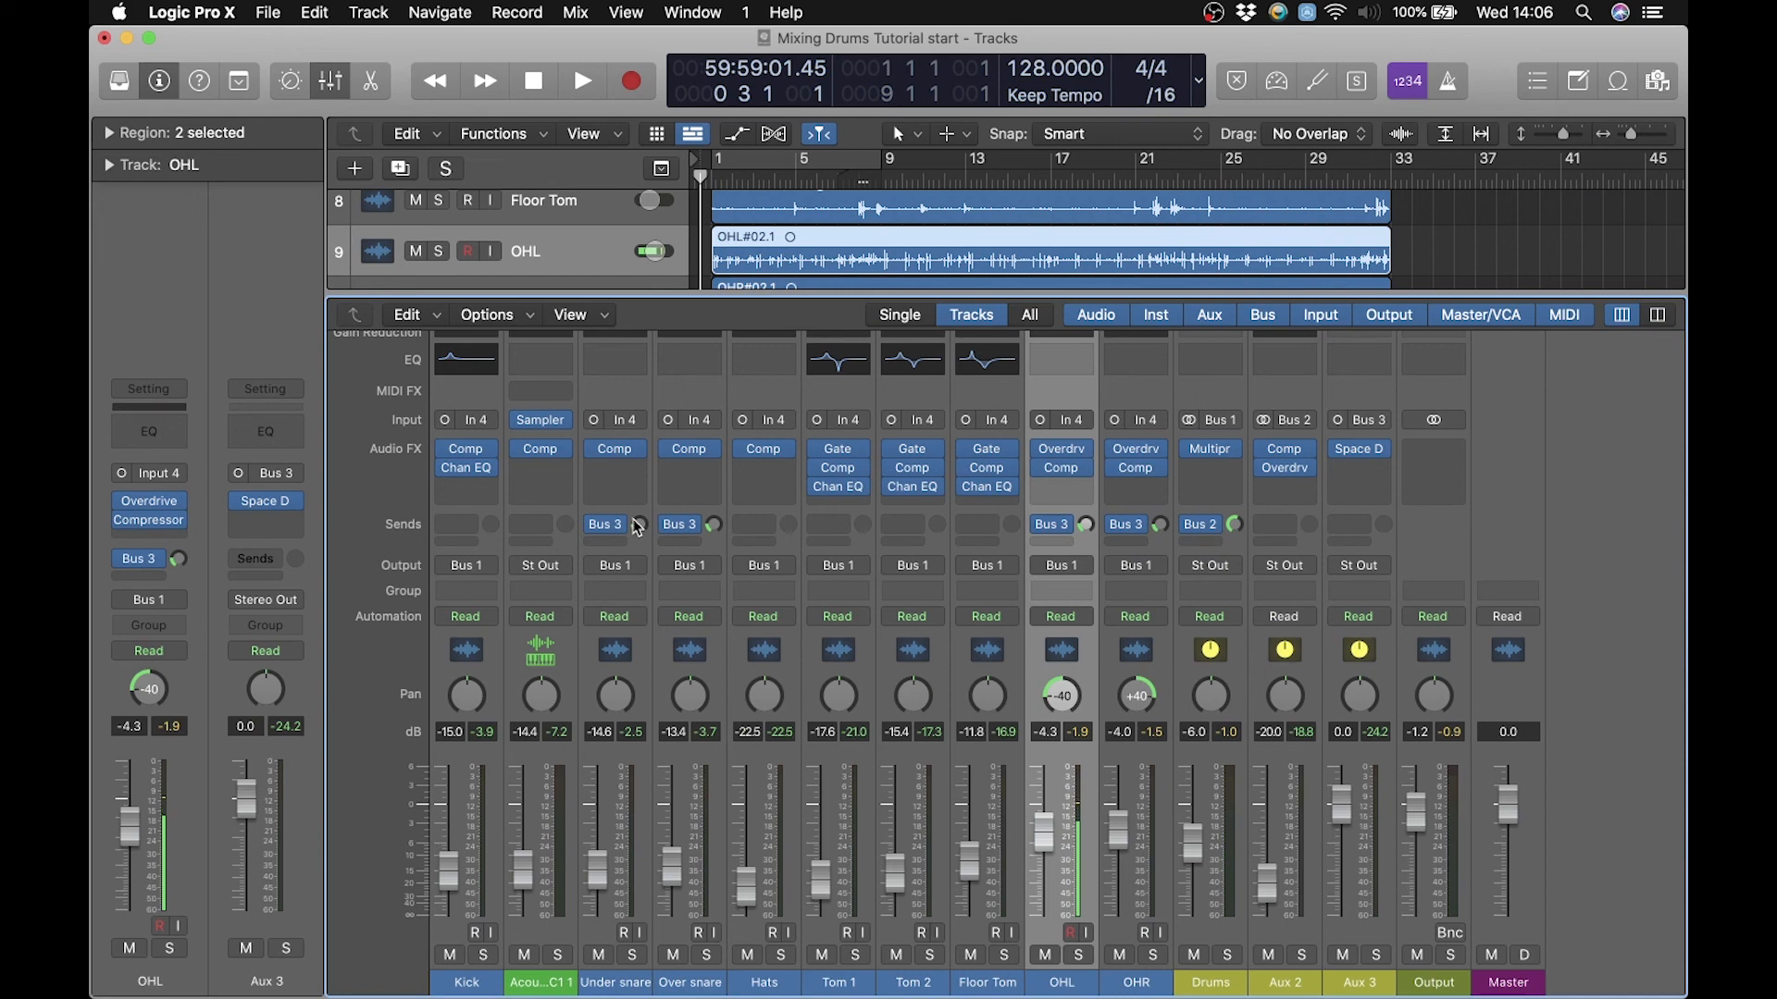
key("space")
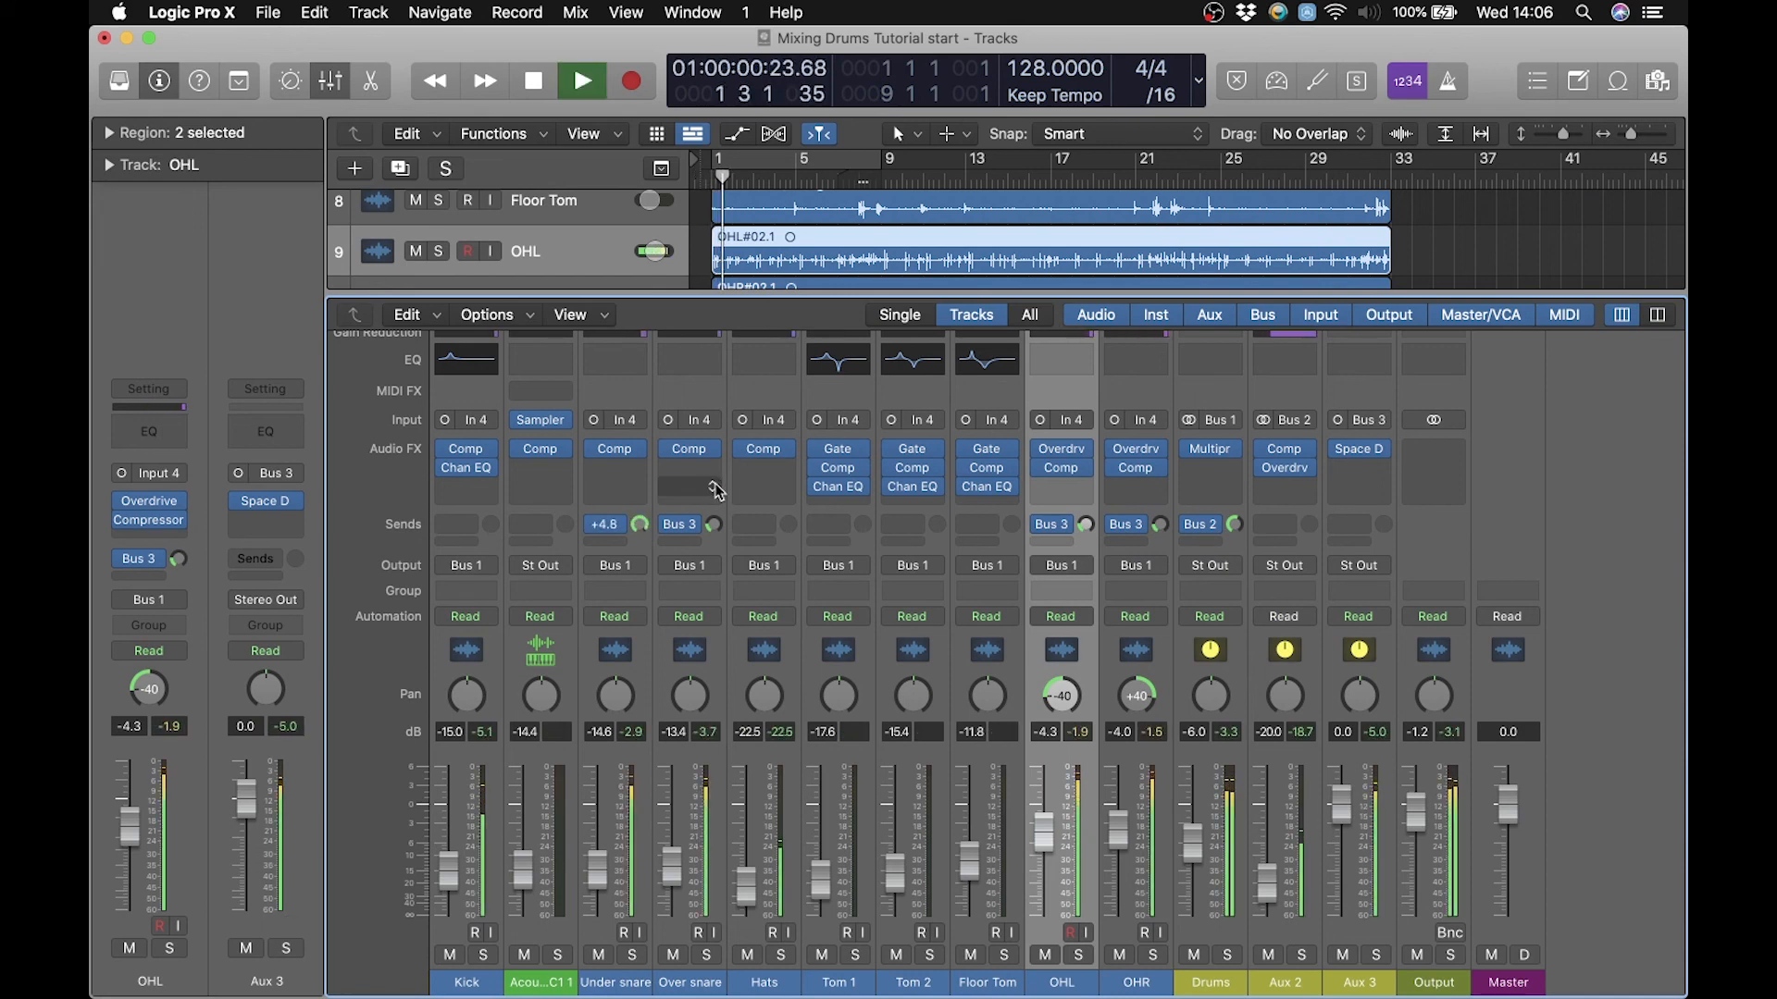
left_click_drag(713, 525, 705, 420)
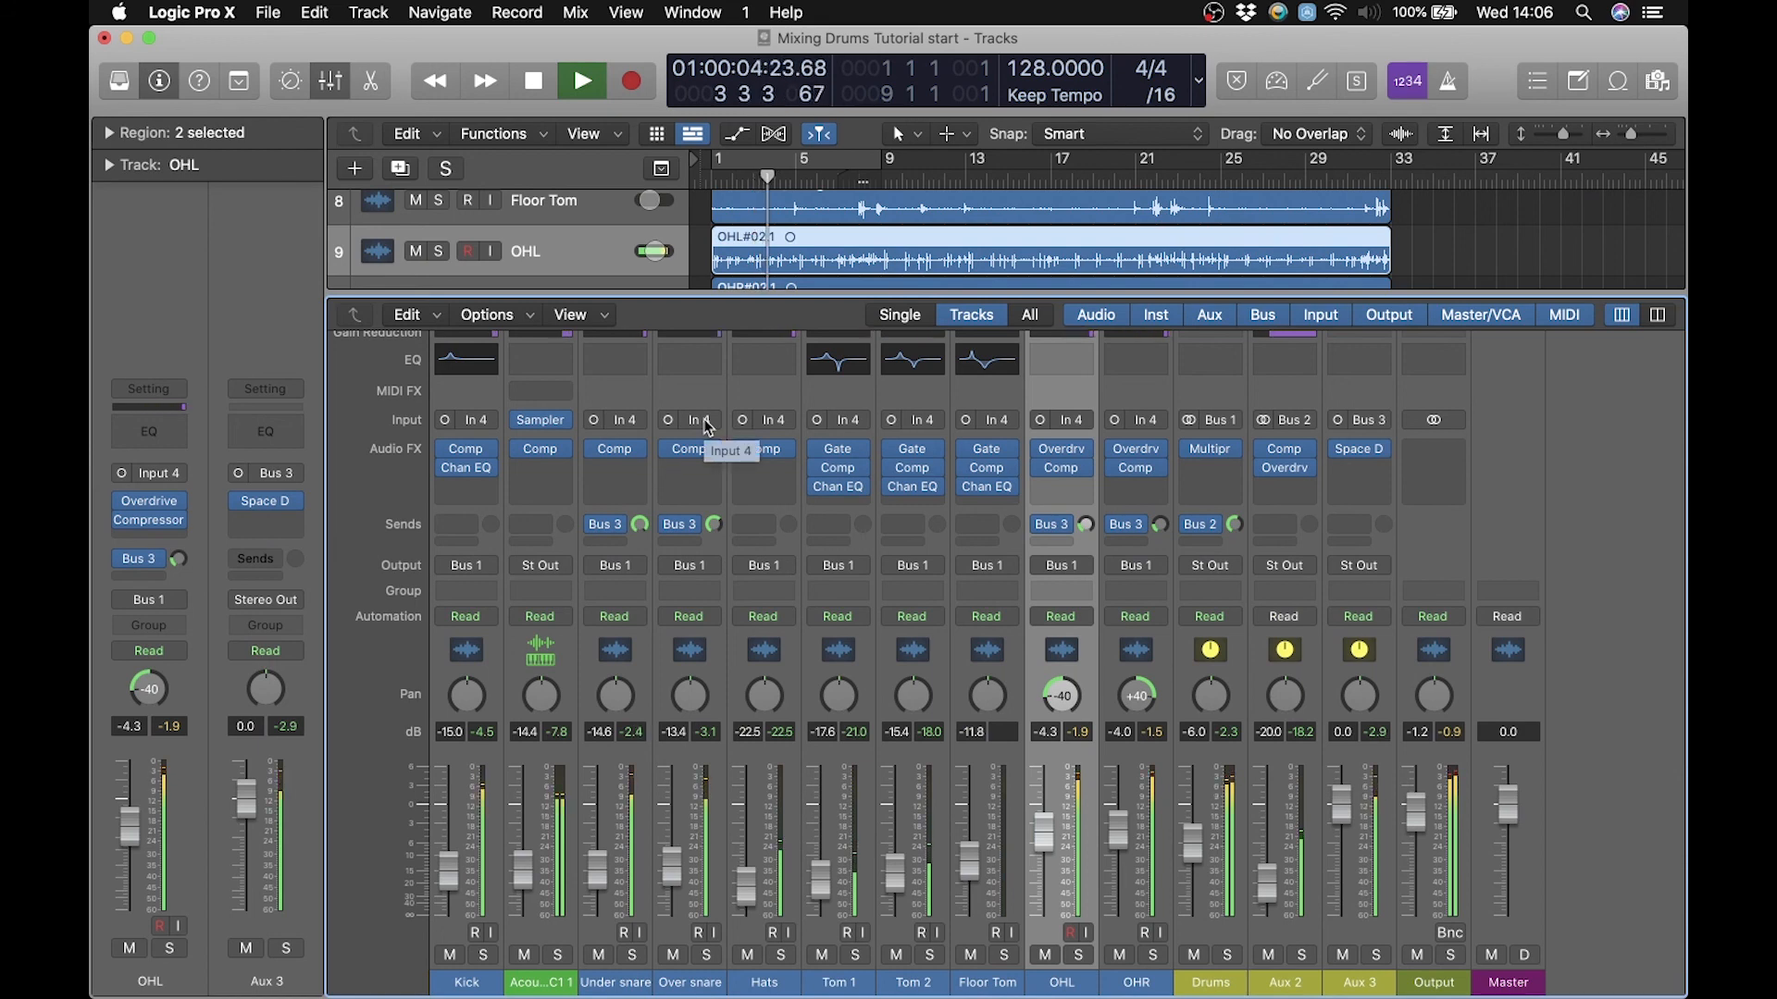
key("space")
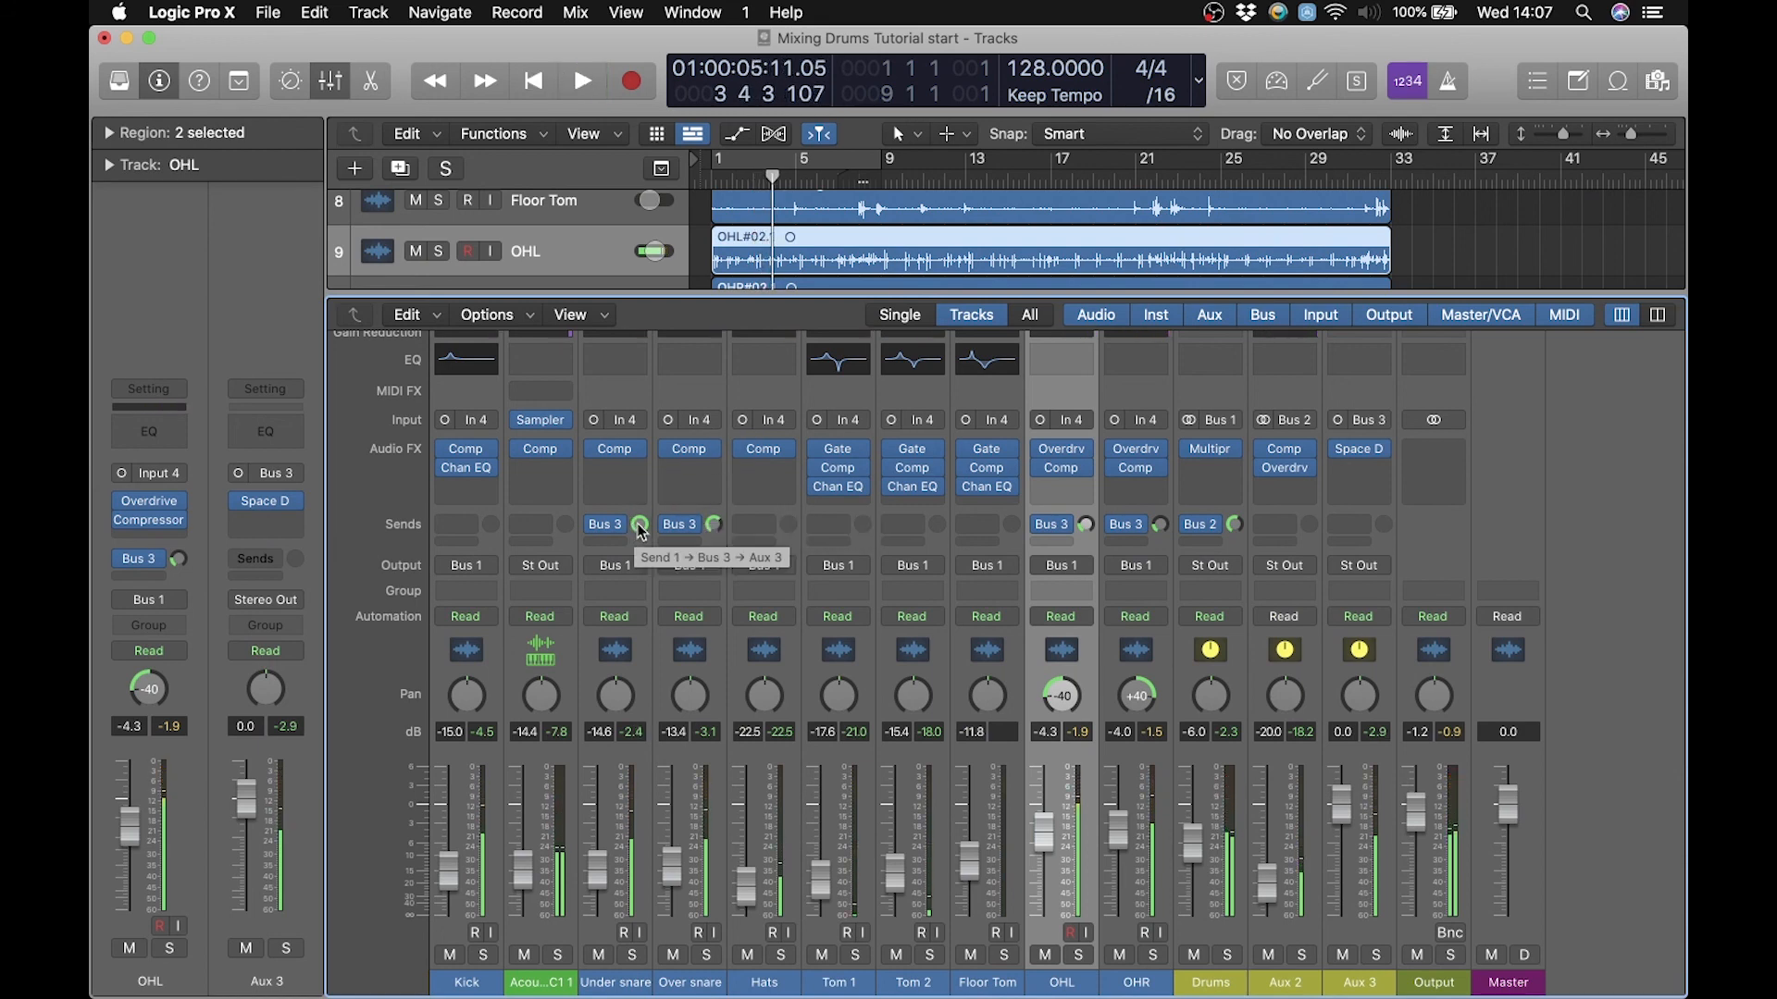
left_click_drag(640, 530, 640, 530)
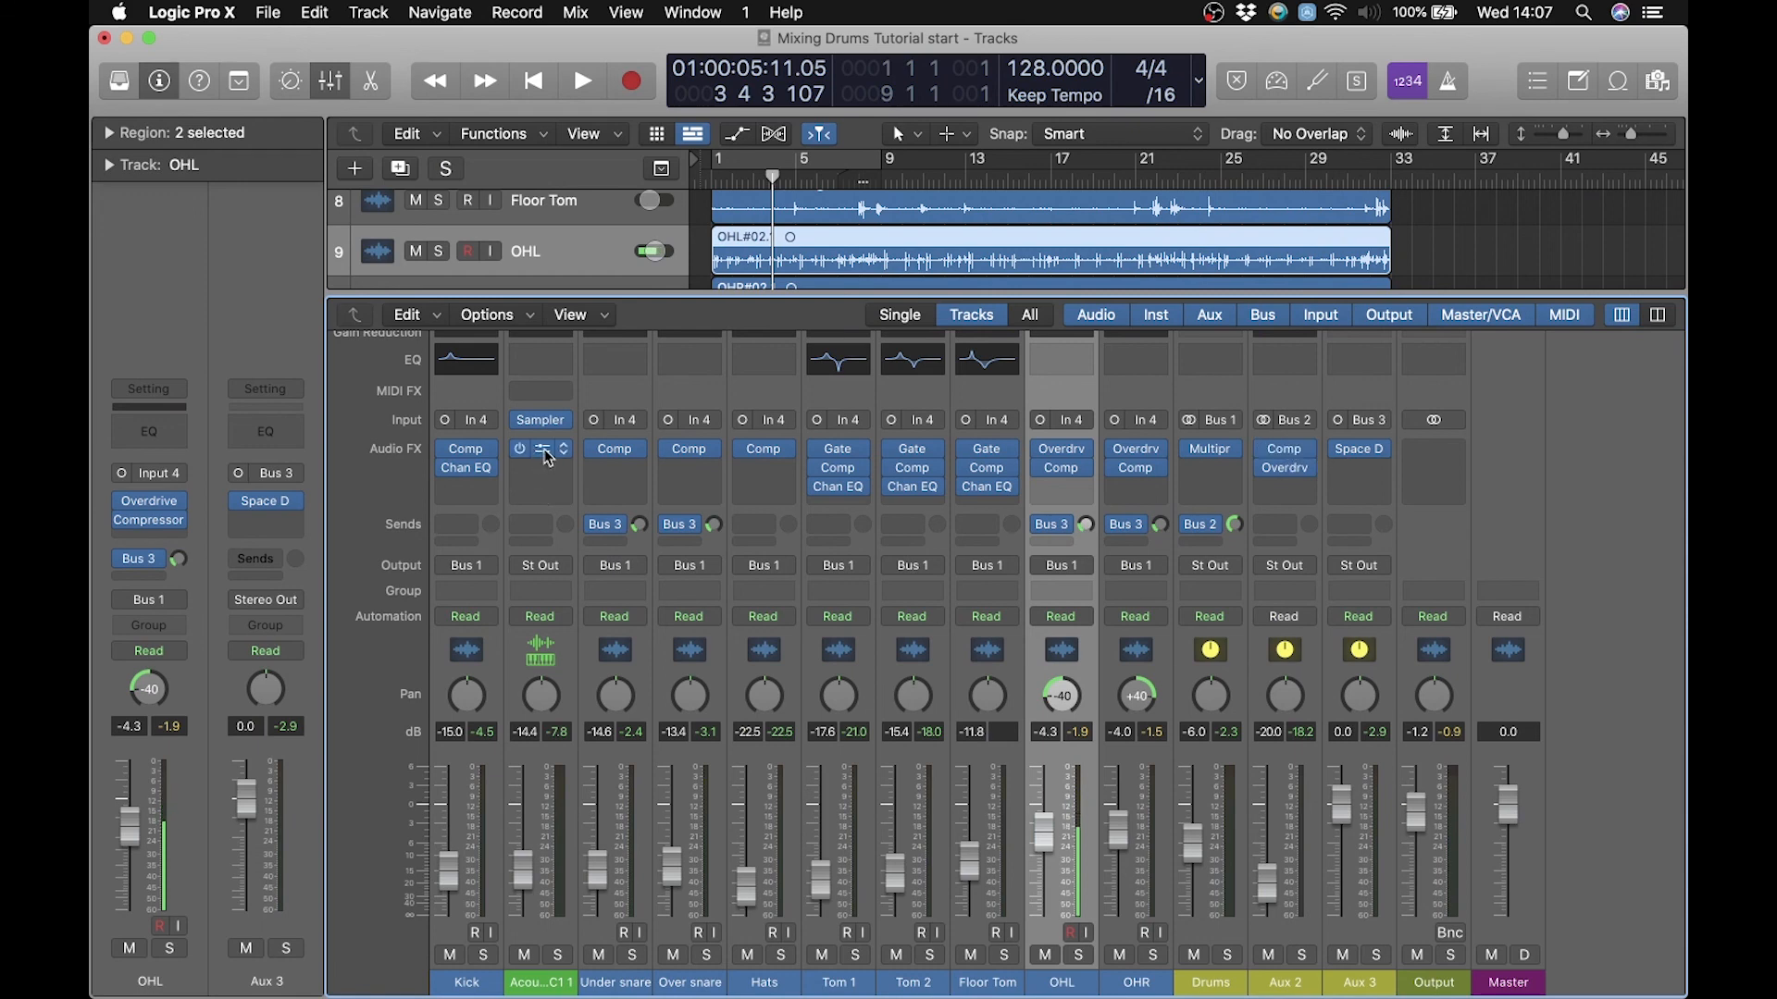
Hide the mixer to show all the tracks and deselect the overhead regions.
key("x")
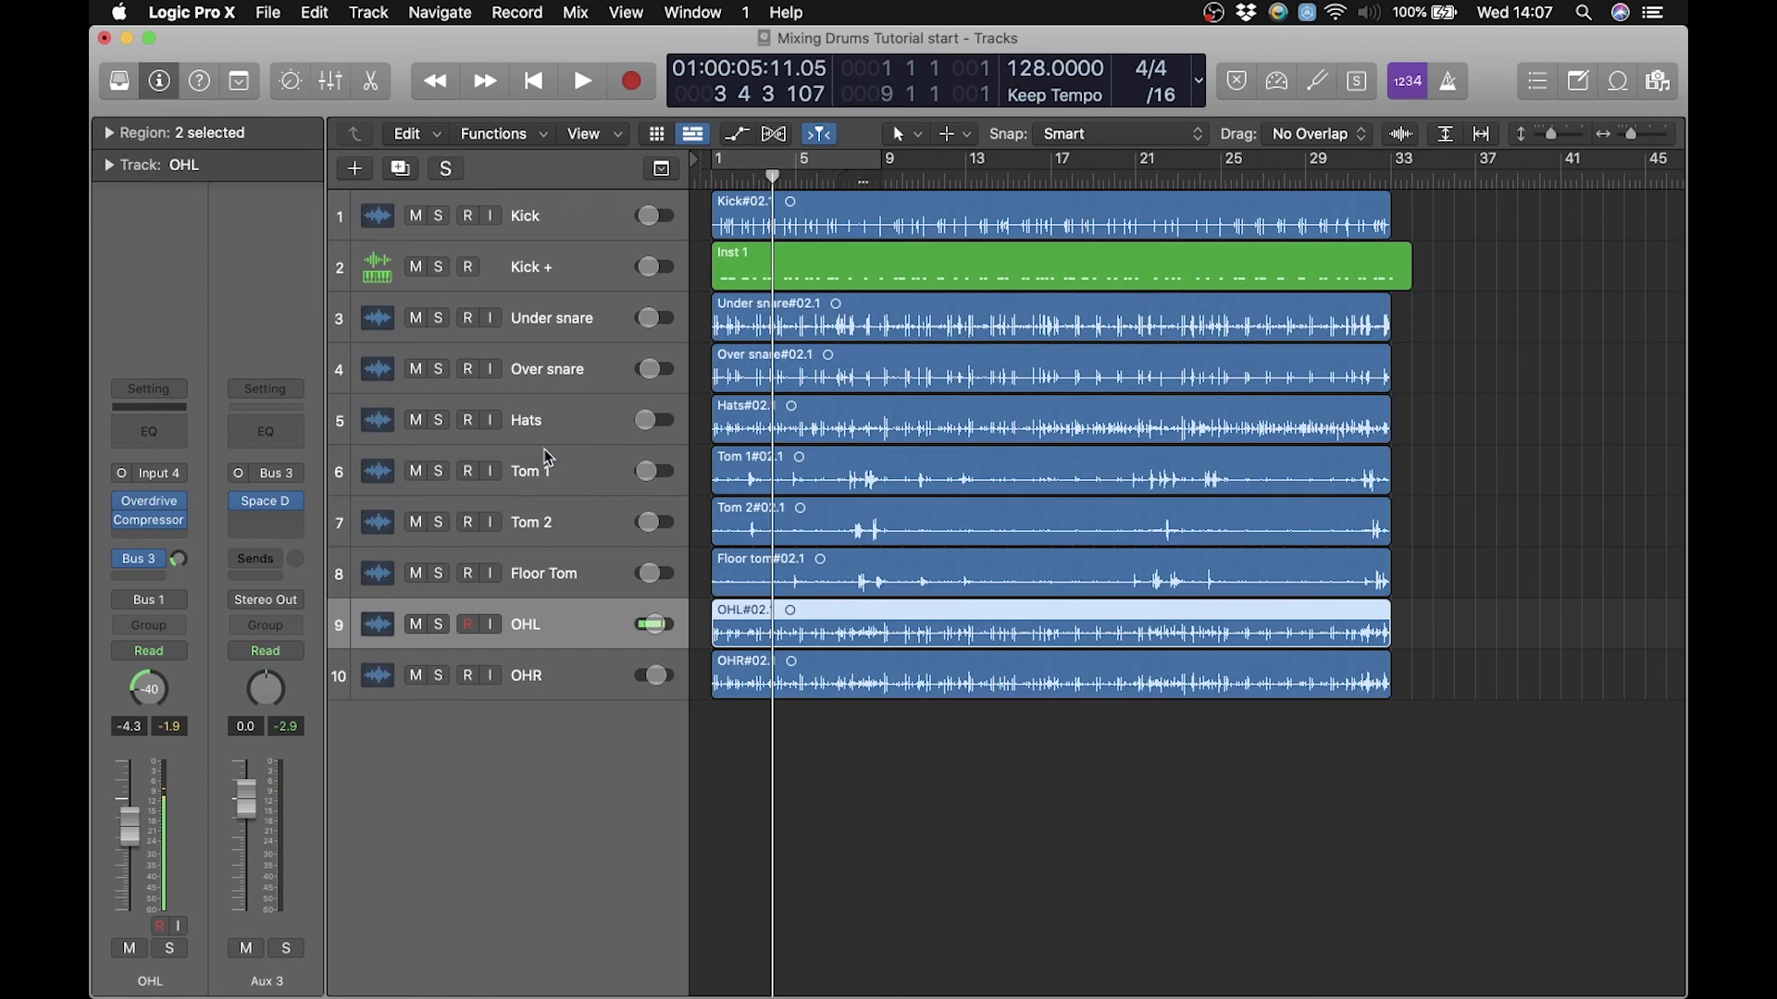
left_click(944, 721)
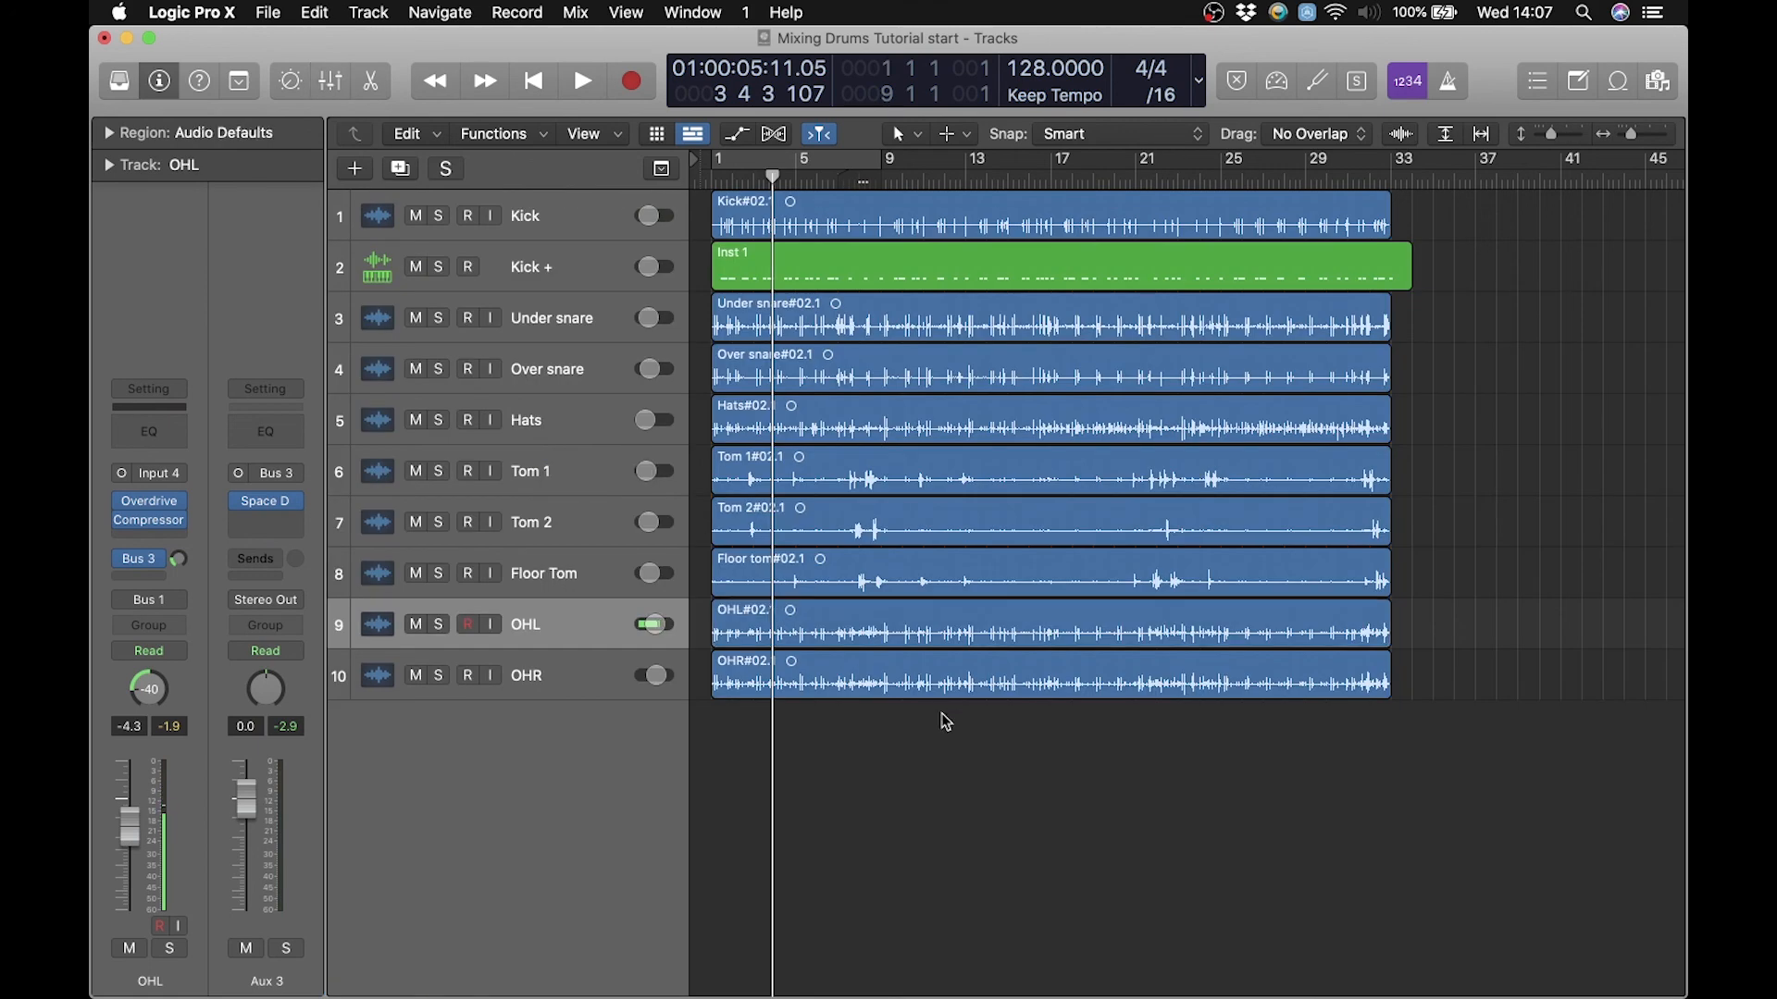